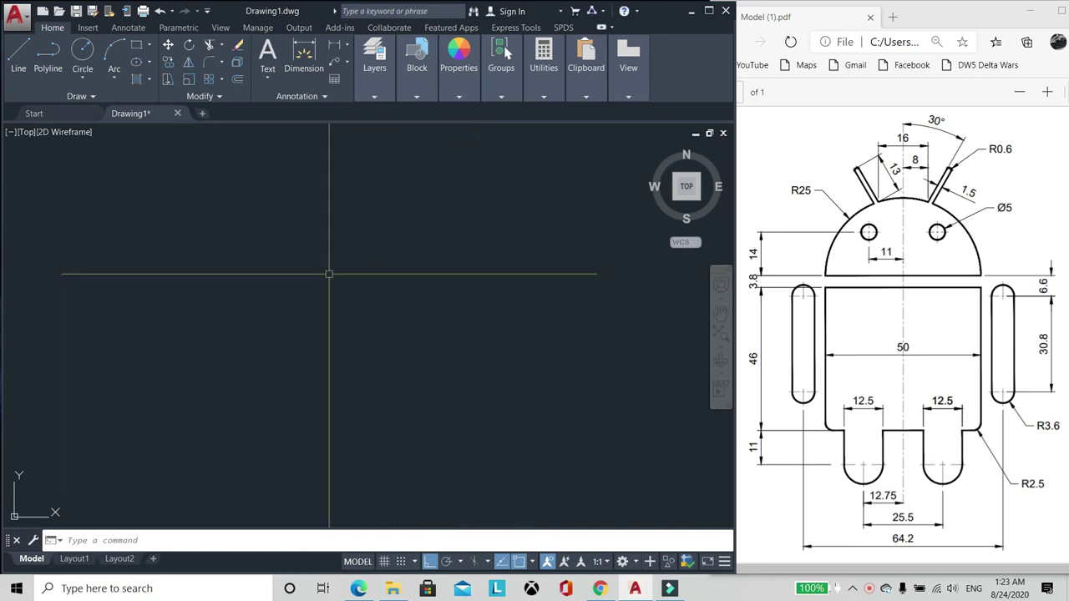
# Step: Turn Ortho off and draw a diagonal helper line about 0.64 units long, down and to the left from the origin
pyautogui.middleClick(311, 310)
pyautogui.middleClick(311, 310)
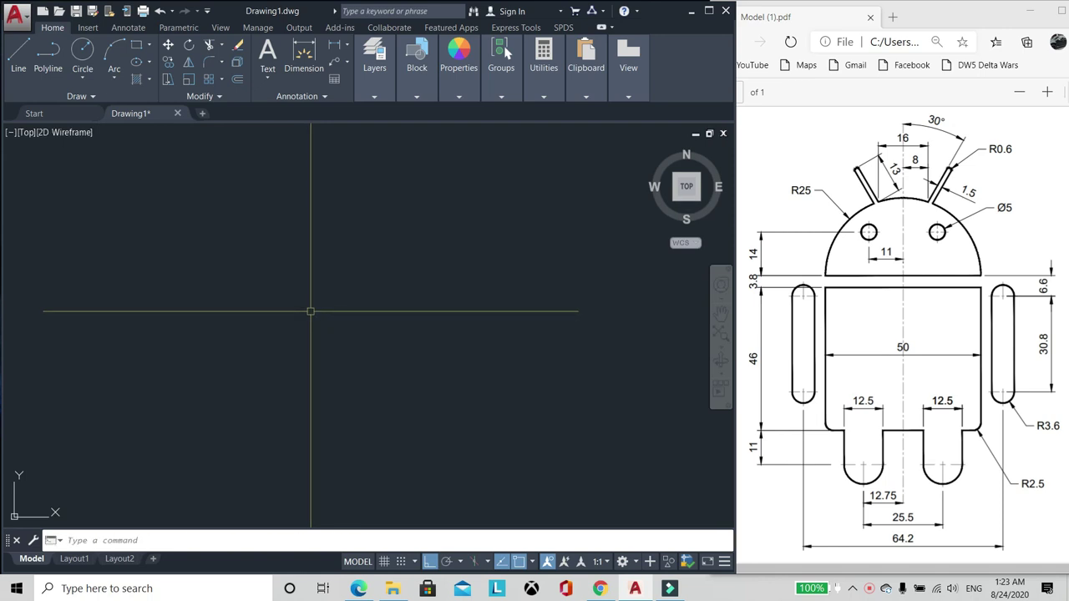
pyautogui.press('Return')
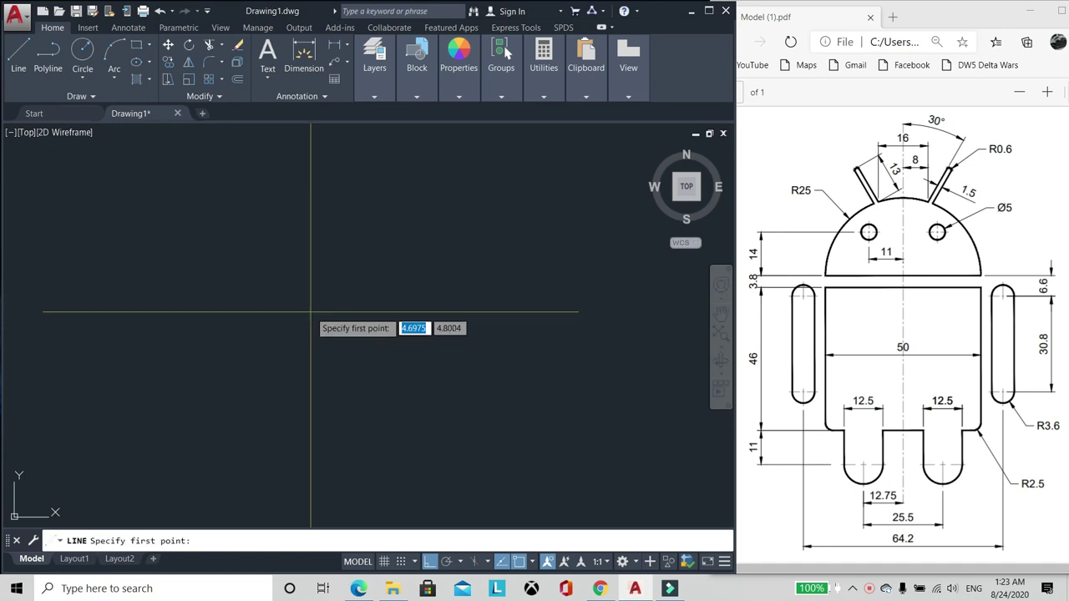
pyautogui.press('Return')
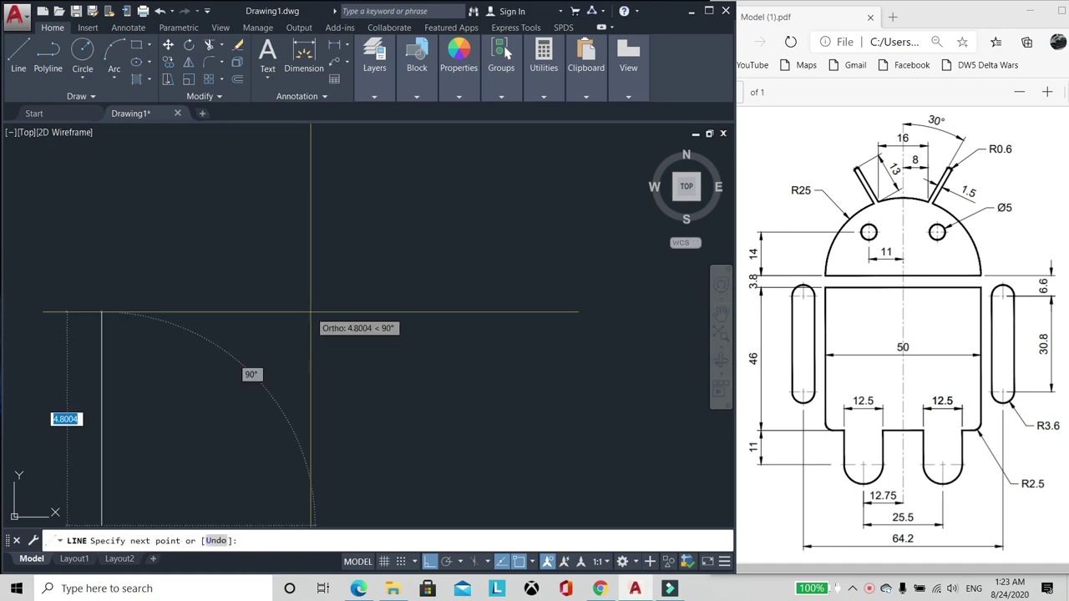
pyautogui.scroll(-3, 415, 183)
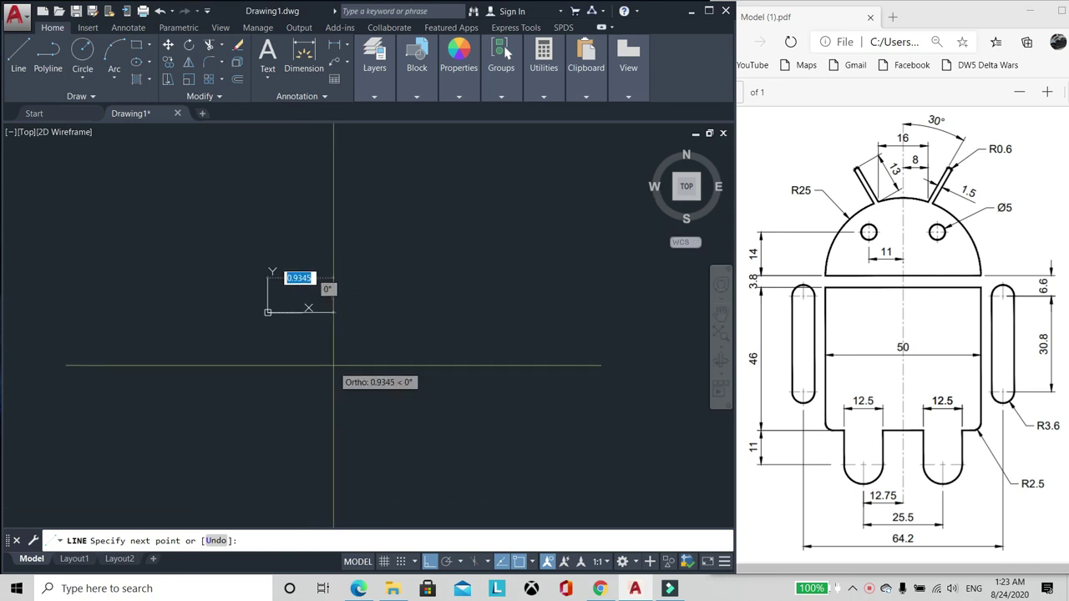
pyautogui.scroll(-3, 211, 371)
pyautogui.press('F8')
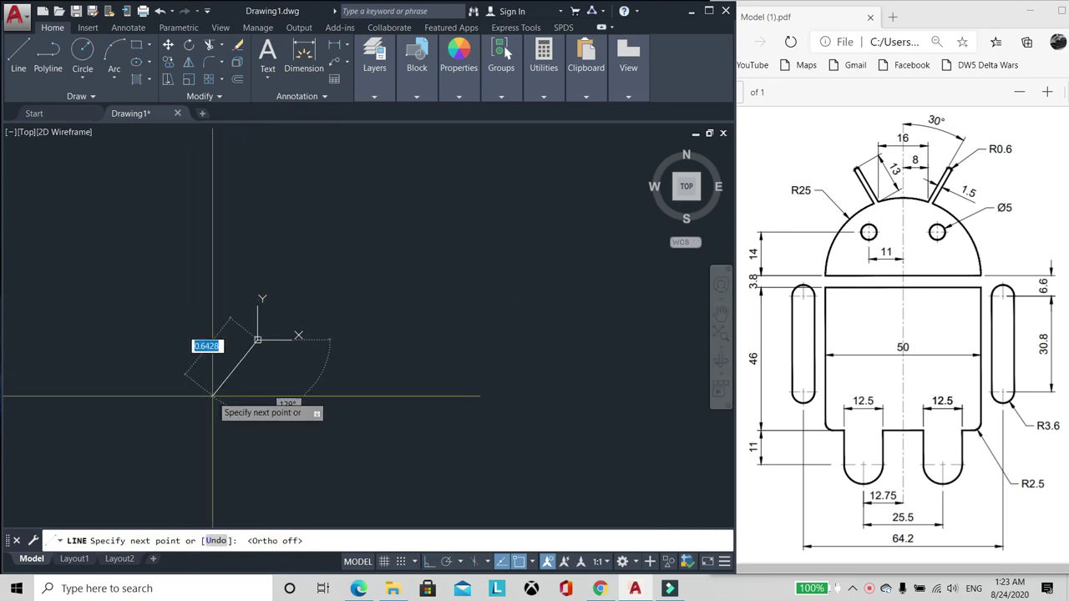
pyautogui.click(212, 396)
pyautogui.scroll(2, 261, 317)
pyautogui.press('Escape')
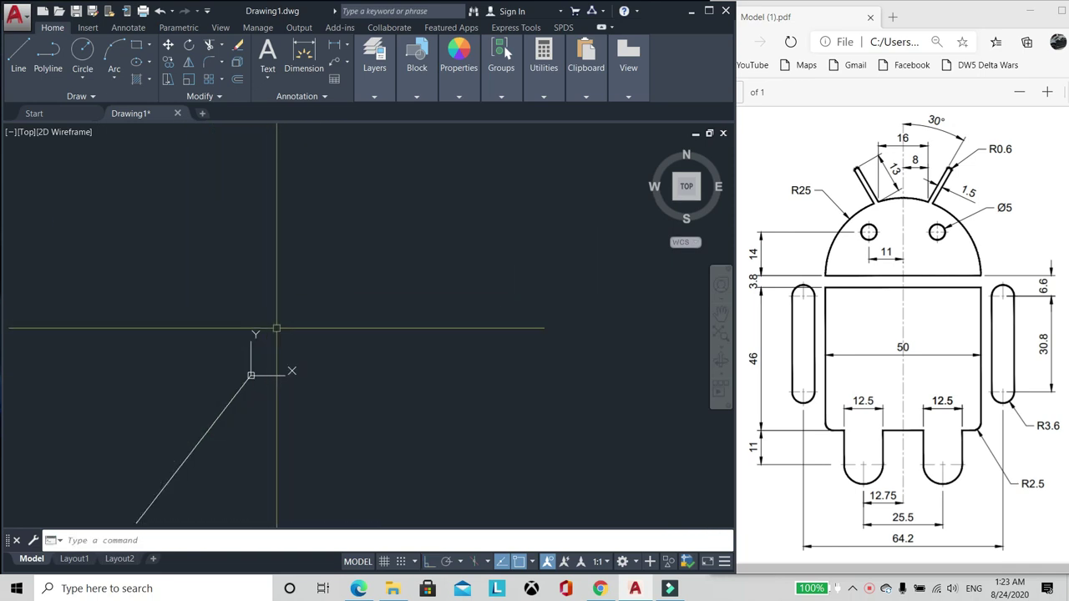
# Step: Draw the body rectangle 50 wide and 46 high with its lower-left corner at the origin end of the helper line
pyautogui.middleClick(276, 328)
pyautogui.middleClick(277, 328)
pyautogui.scroll(-2, 279, 321)
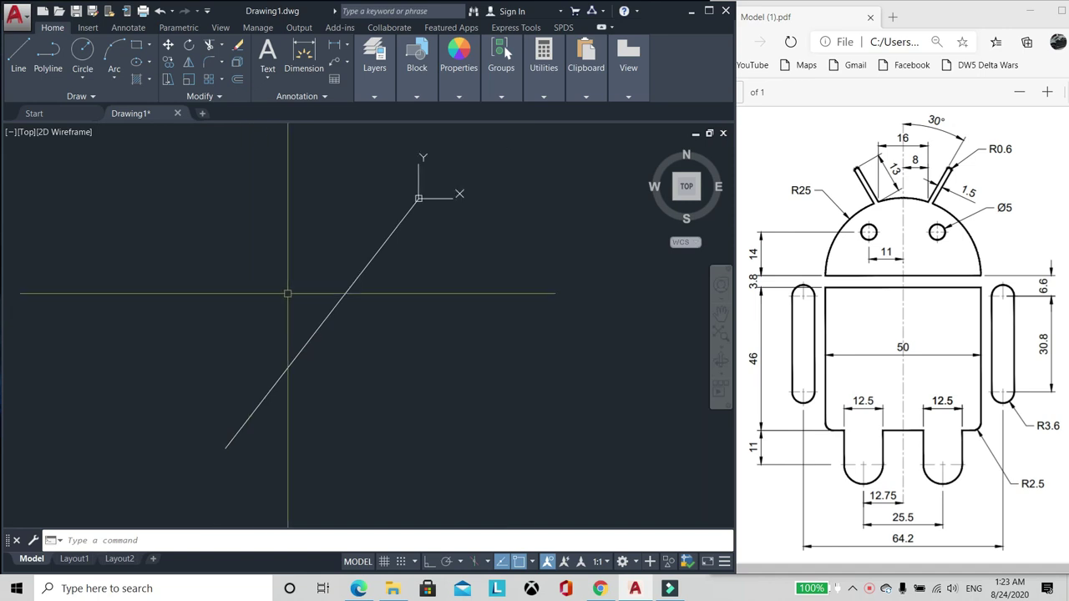
pyautogui.scroll(-2, 348, 258)
pyautogui.moveTo(454, 222); pyautogui.dragTo(292, 365, button='middle')
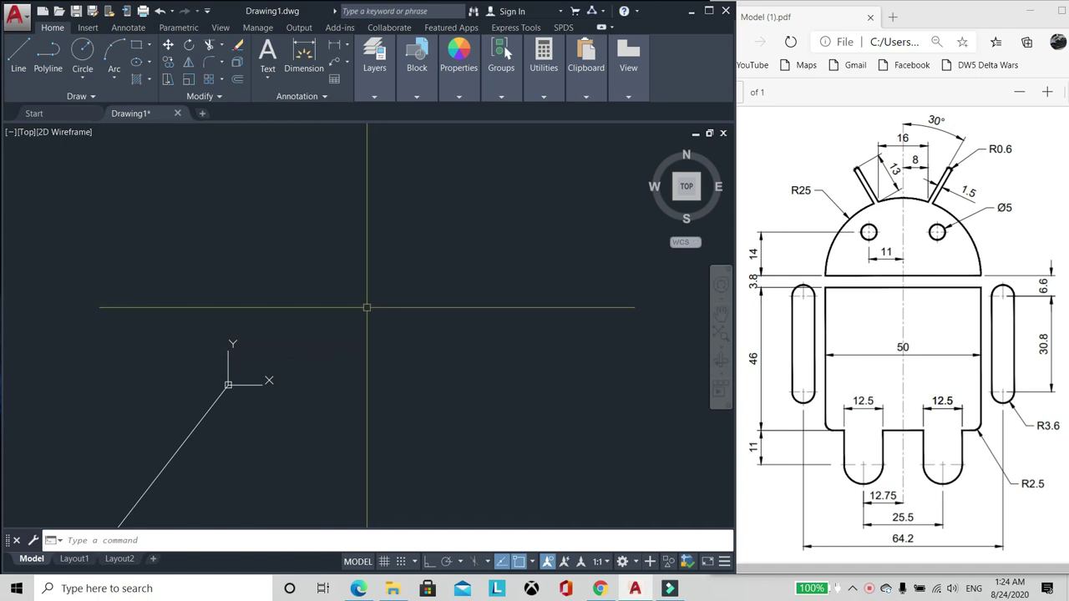
pyautogui.press('Return')
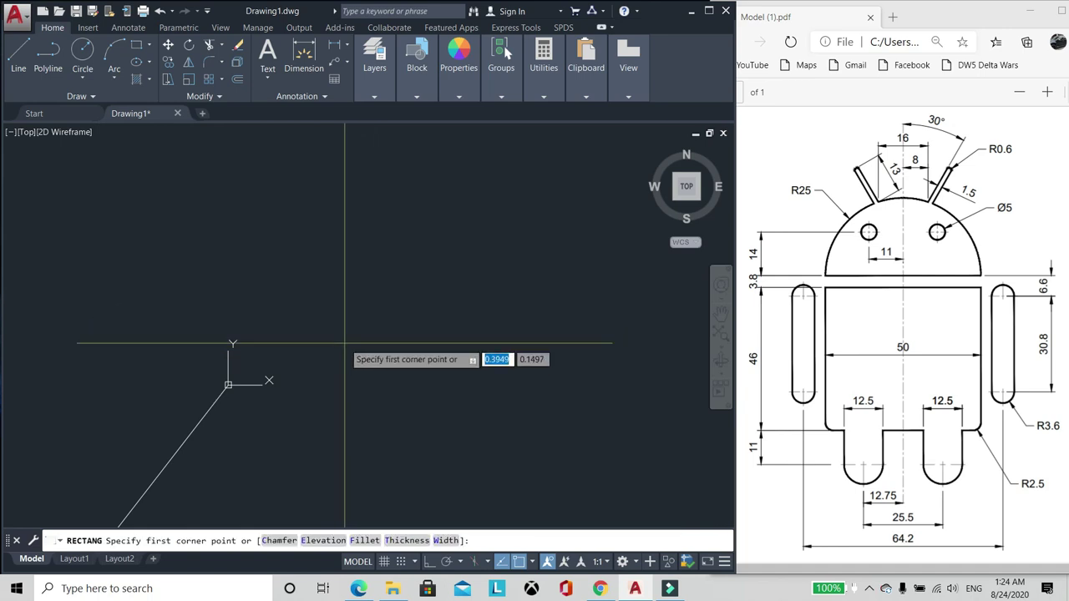
pyautogui.click(228, 386)
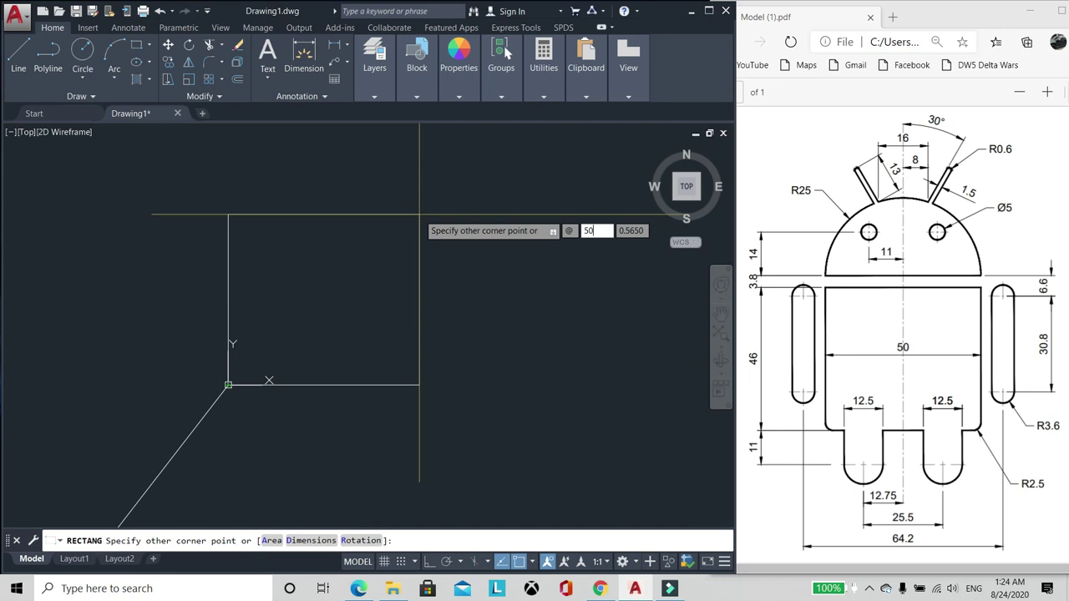
pyautogui.write('50')
pyautogui.press('Tab')
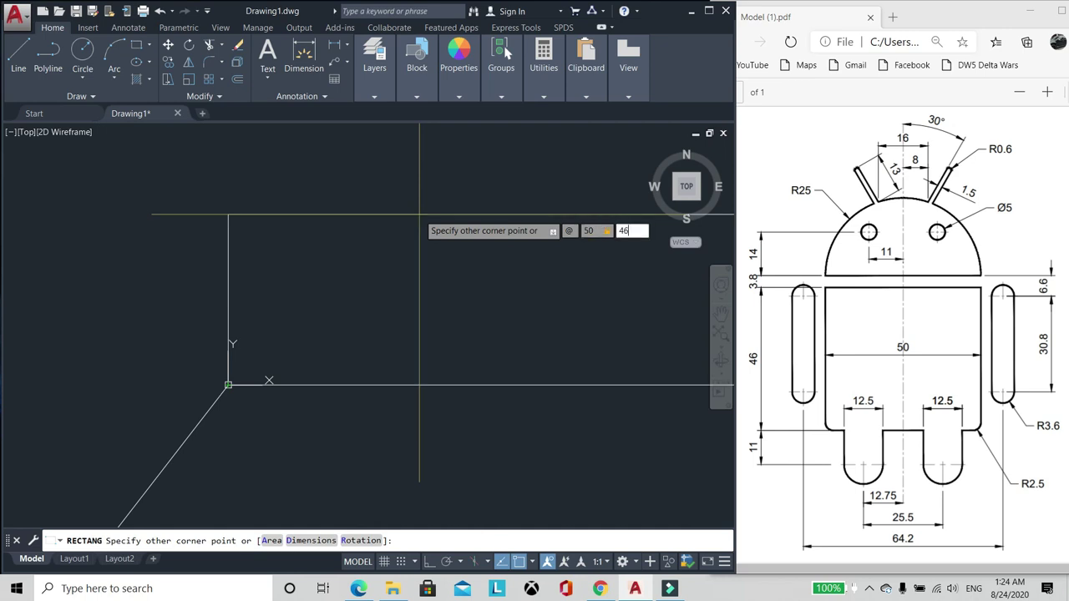
pyautogui.press('Return')
pyautogui.scroll(-1, 328, 277)
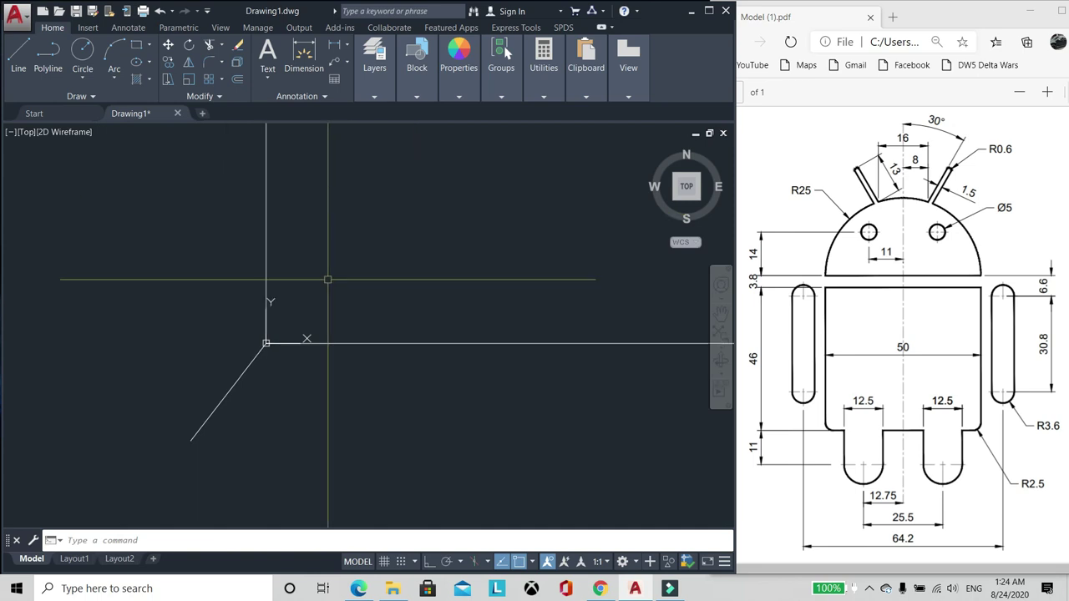
# Step: Erase the diagonal helper line at the rectangle's lower-left corner
pyautogui.write('e')
pyautogui.press('Return')
pyautogui.click(212, 412)
pyautogui.press('Return')
pyautogui.press('Return')
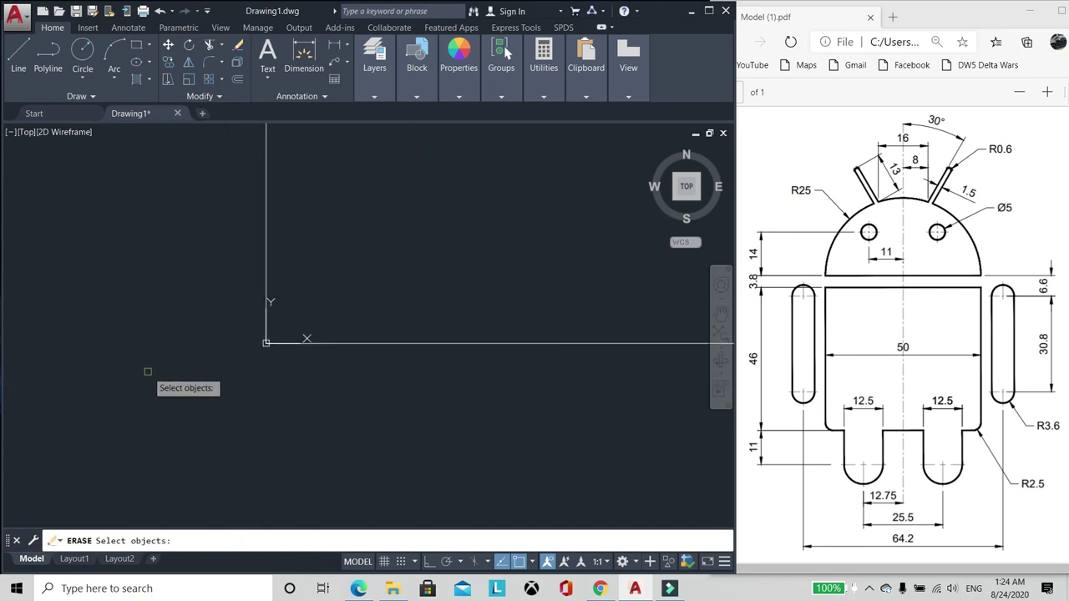
pyautogui.press('Escape')
# Step: Check the rectangle's height and width with temporary linear dimensions, without placing them
pyautogui.middleClick(151, 369)
pyautogui.middleClick(151, 369)
pyautogui.scroll(-2, 380, 257)
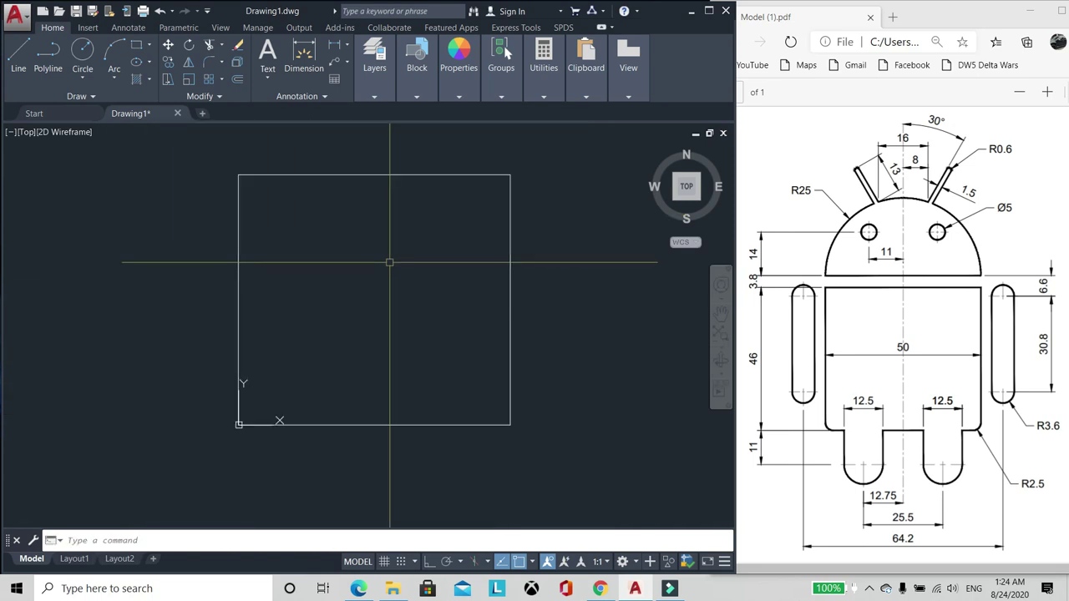
pyautogui.write('dli')
pyautogui.press('Return')
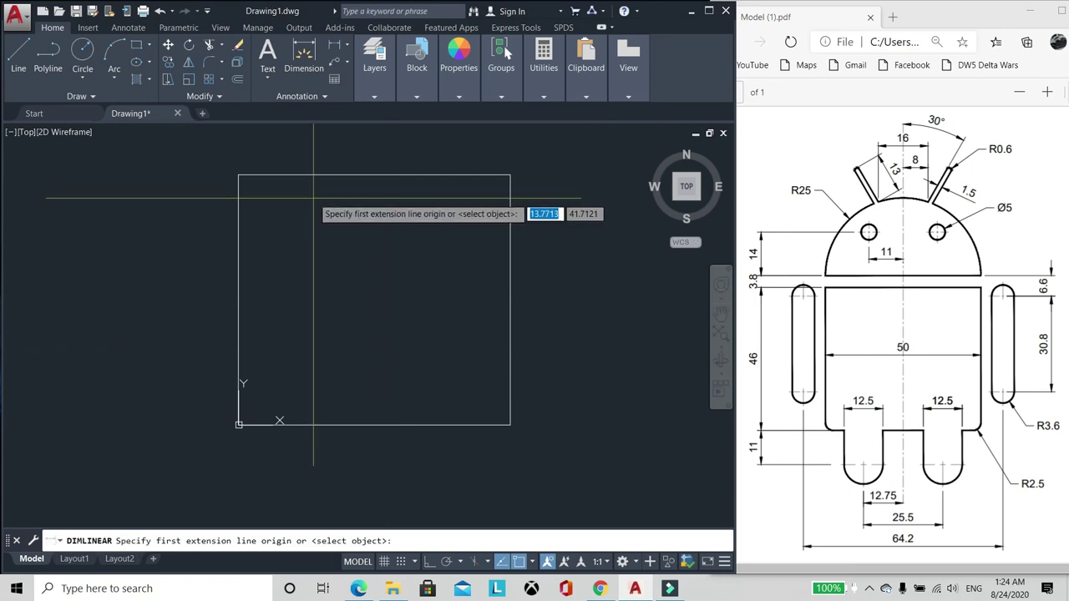
pyautogui.click(239, 174)
pyautogui.click(239, 424)
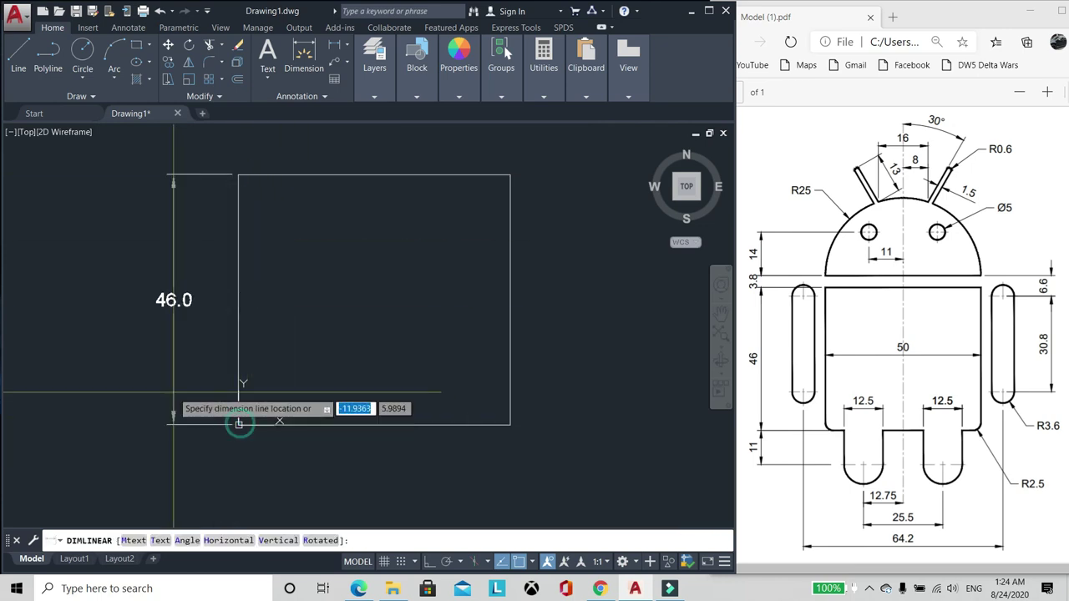
pyautogui.press('Escape')
pyautogui.press('Return')
pyautogui.click(239, 174)
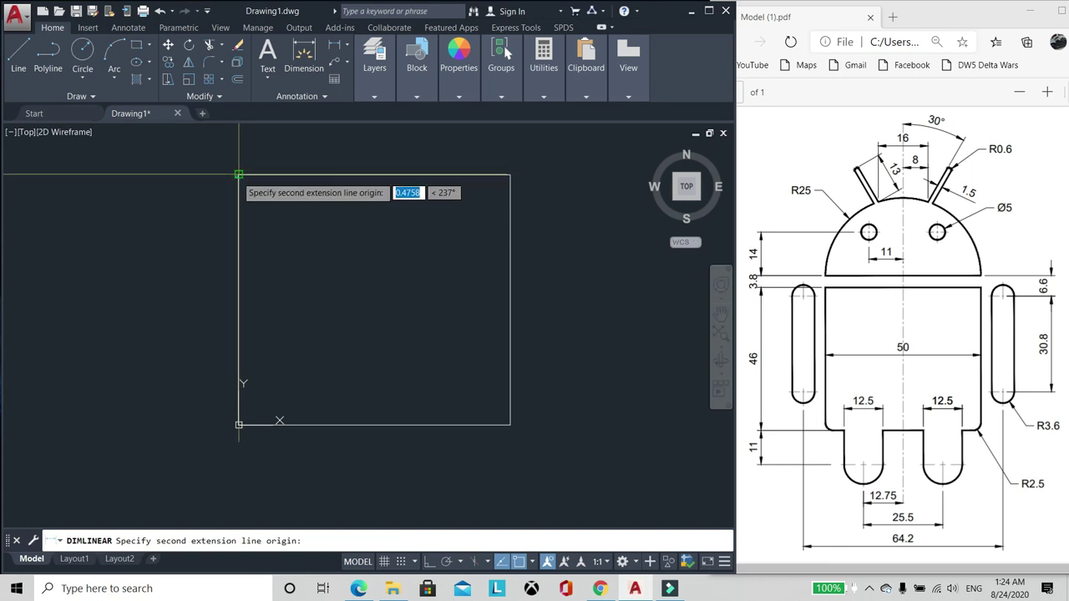
pyautogui.click(509, 176)
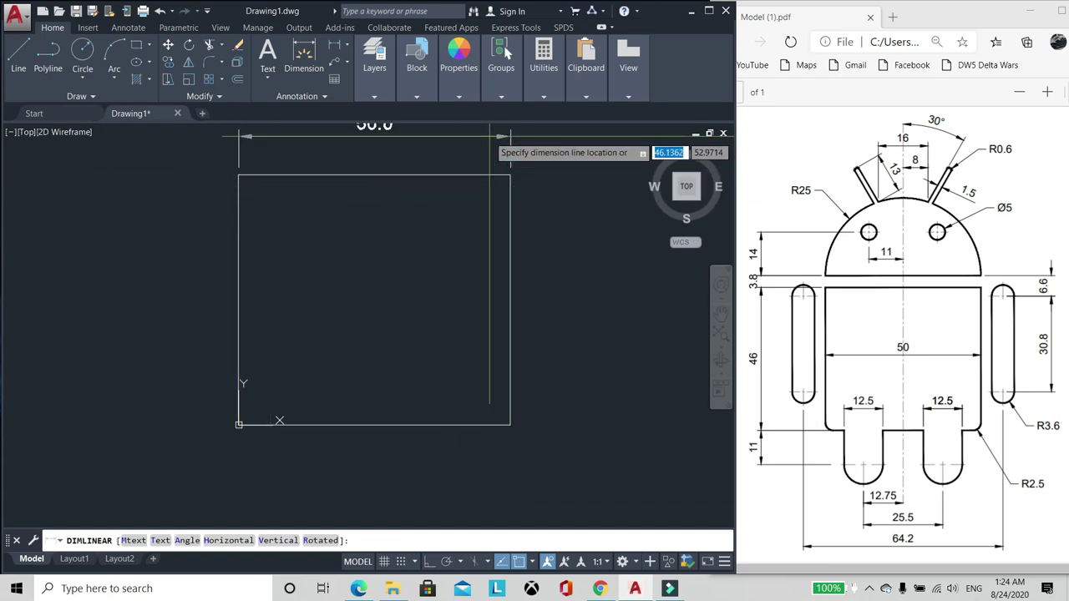
pyautogui.scroll(-2, 445, 233)
pyautogui.scroll(2, 445, 233)
pyautogui.press('Escape')
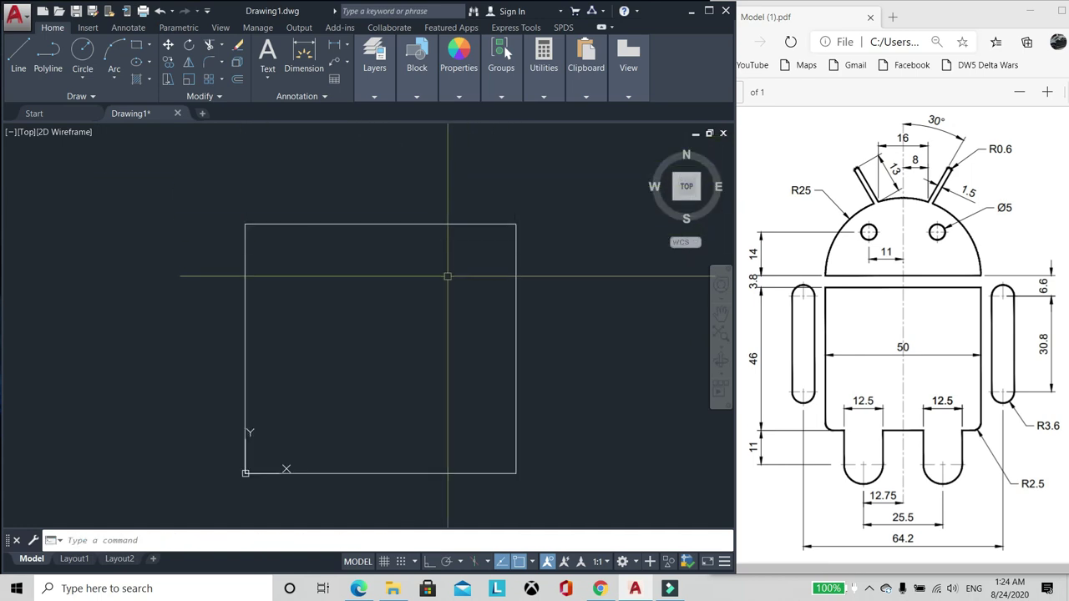
pyautogui.scroll(-2, 458, 303)
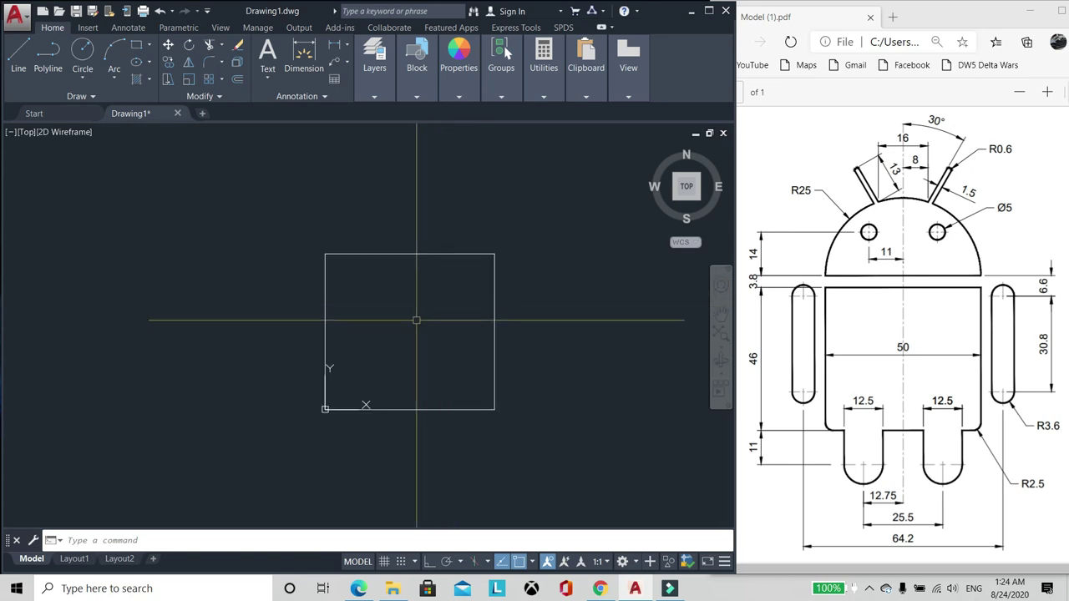
pyautogui.scroll(2, 414, 320)
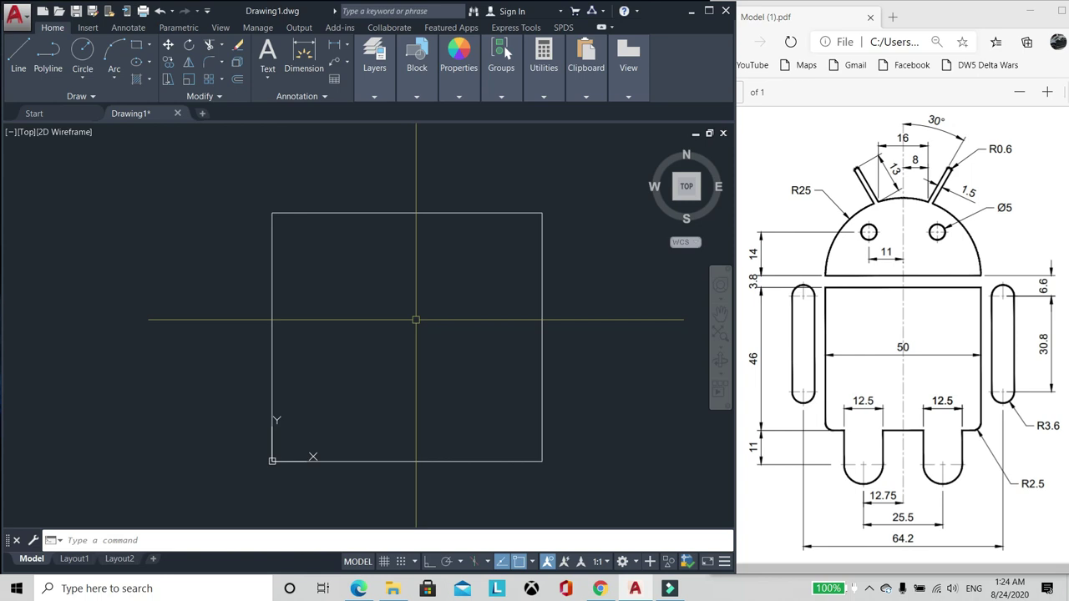
pyautogui.scroll(-2, 359, 316)
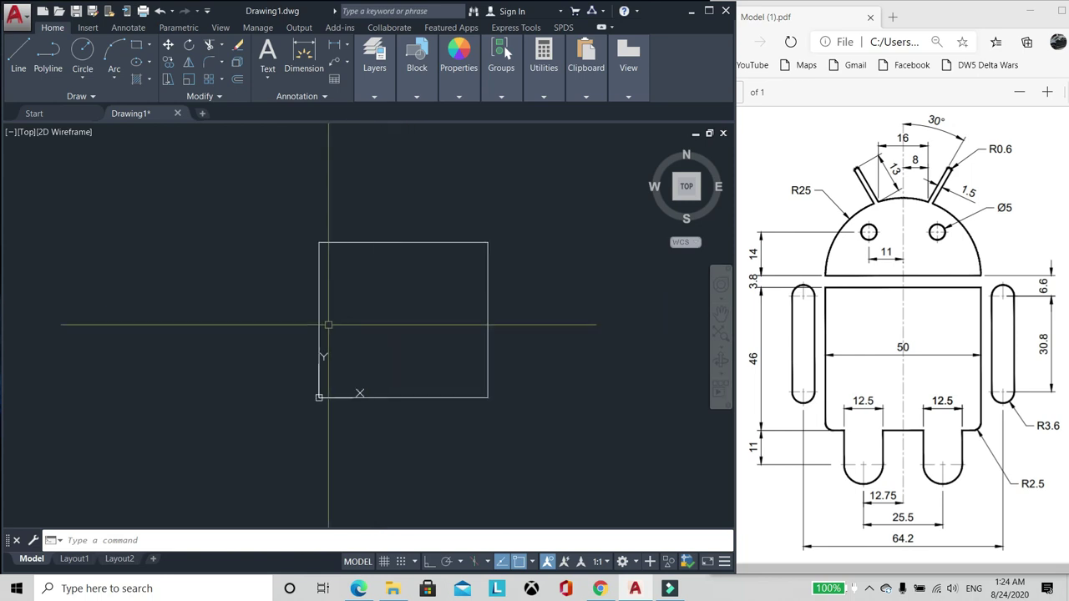
pyautogui.scroll(2, 335, 282)
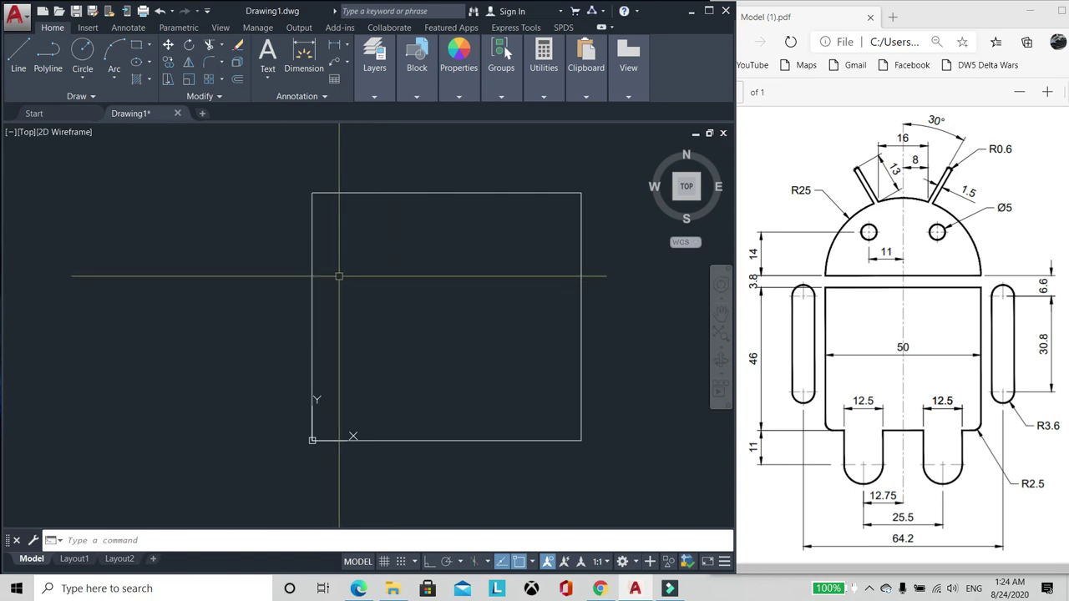
pyautogui.scroll(-2, 342, 317)
pyautogui.scroll(2, 458, 218)
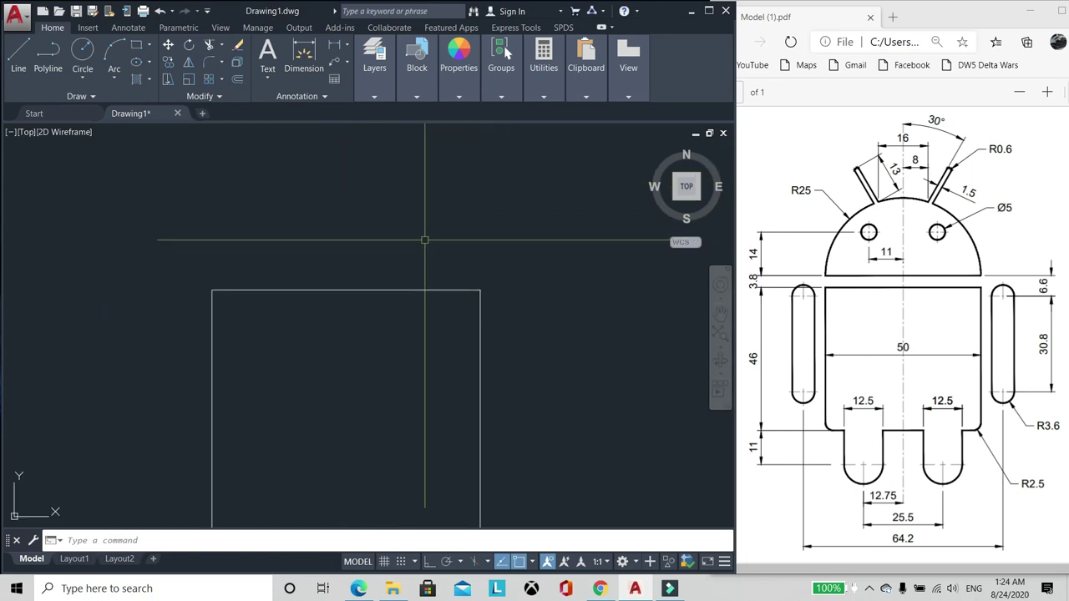
# Step: Offset the body rectangle outward by 3.8
pyautogui.scroll(-1, 424, 240)
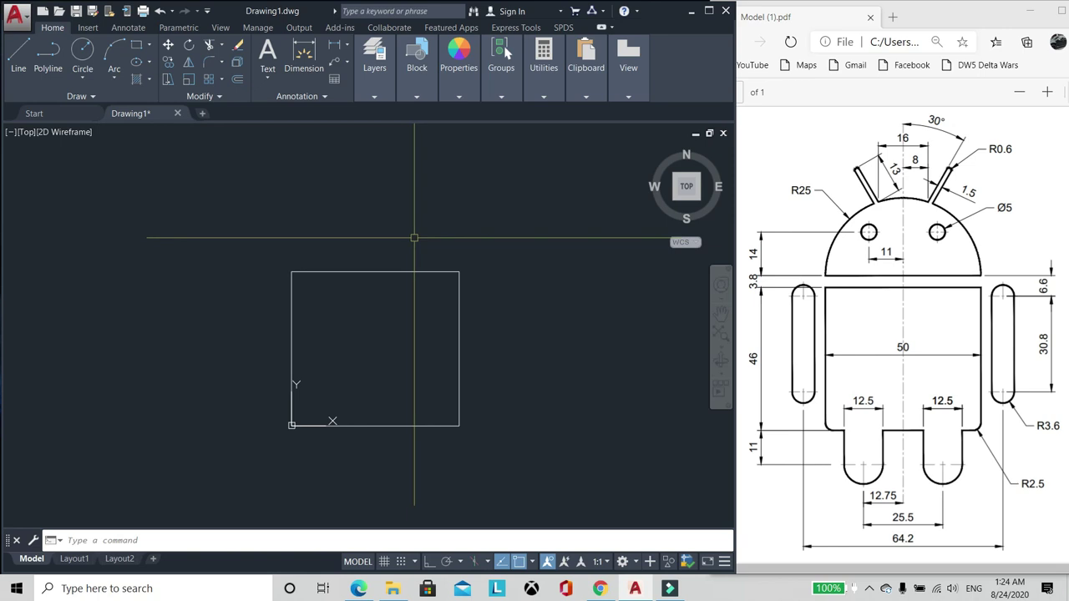
pyautogui.write('o')
pyautogui.press('Return')
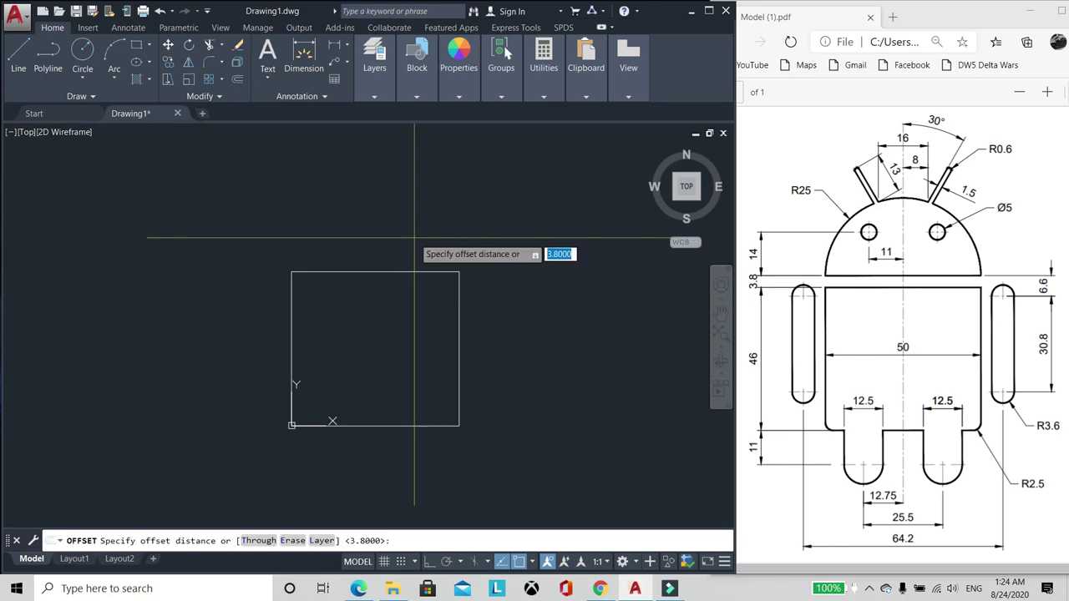
pyautogui.press('Return')
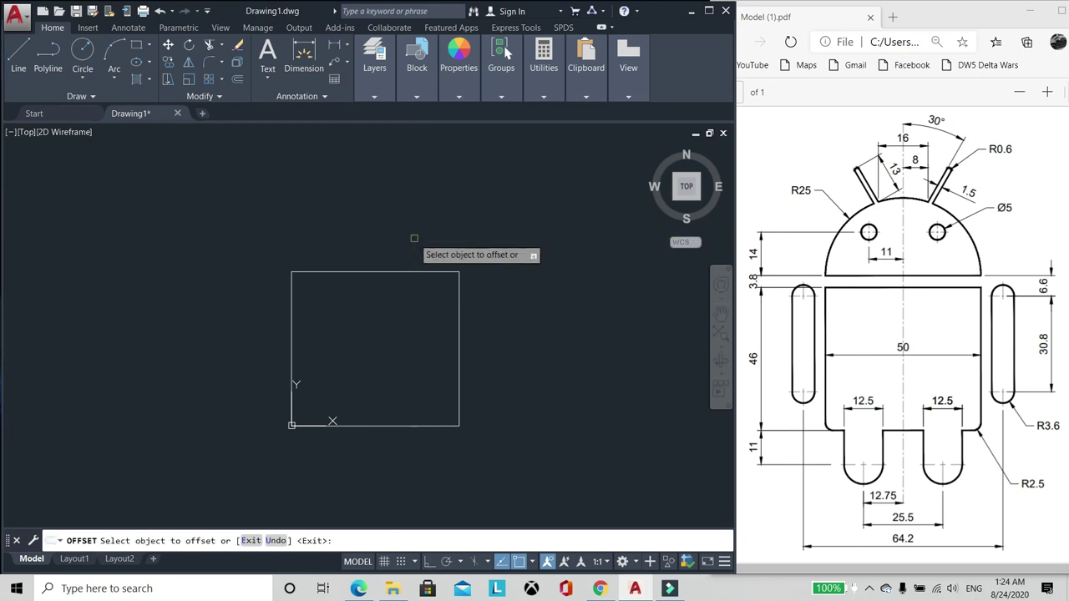
pyautogui.click(363, 273)
pyautogui.click(360, 193)
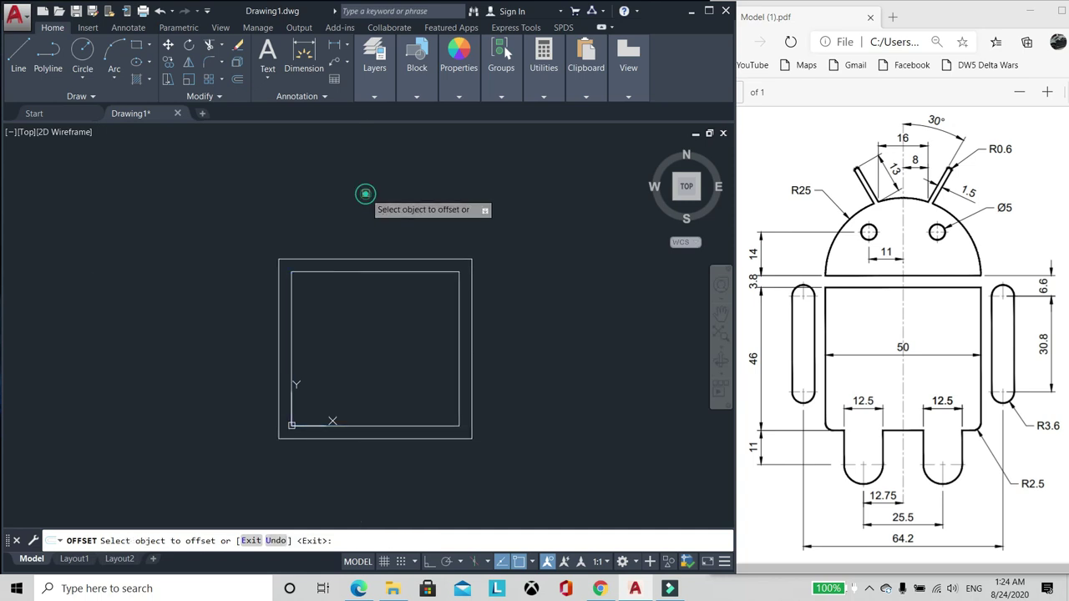
pyautogui.press('Return')
# Step: Trim away the left and right vertical sides of the outer offset rectangle
pyautogui.scroll(2, 318, 238)
pyautogui.write('tr')
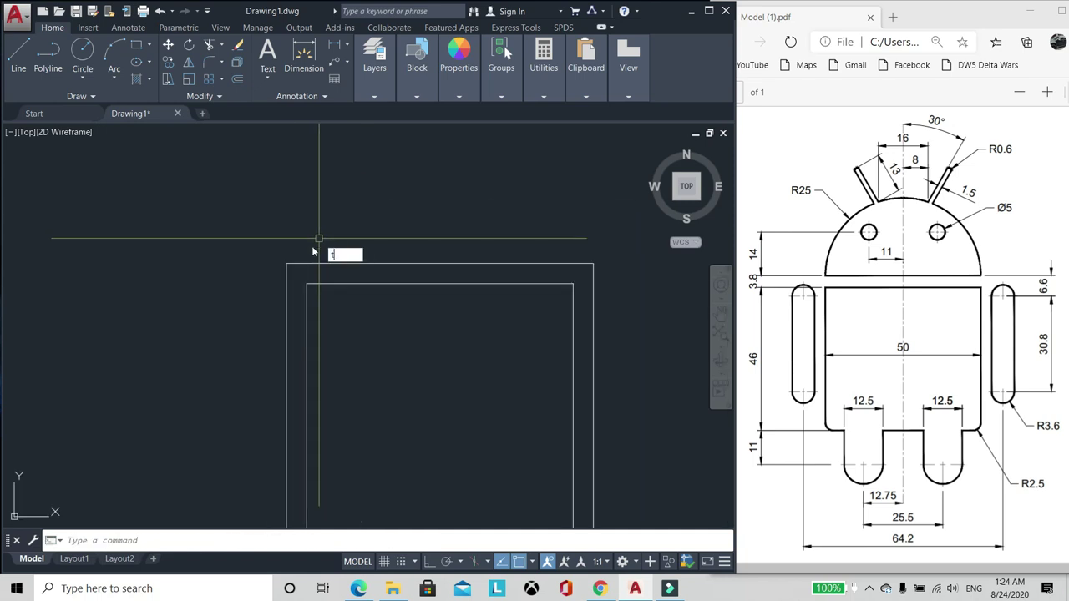
pyautogui.press('Return')
pyautogui.click(289, 280)
pyautogui.click(254, 276)
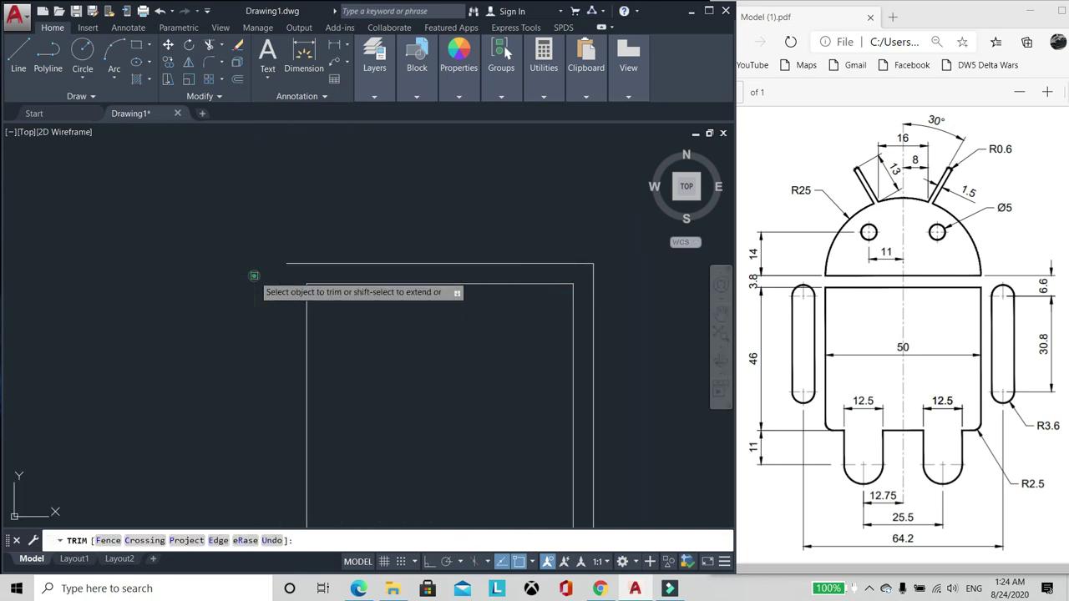
pyautogui.click(618, 279)
pyautogui.click(577, 272)
pyautogui.press('Return')
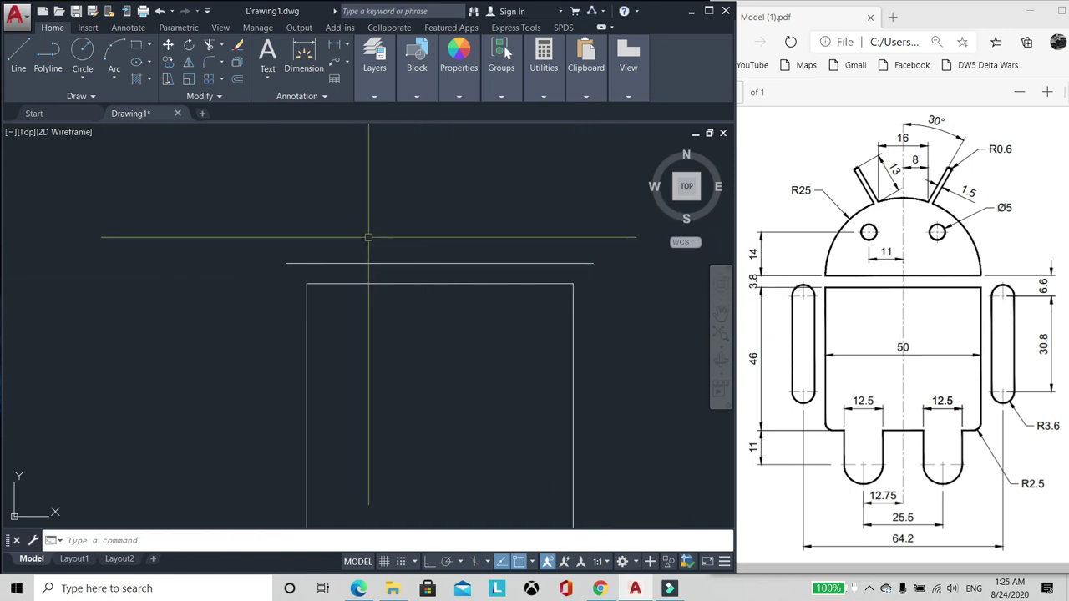
# Step: Offset the horizontal line above the body rectangle downward by 6.6
pyautogui.scroll(-2, 373, 233)
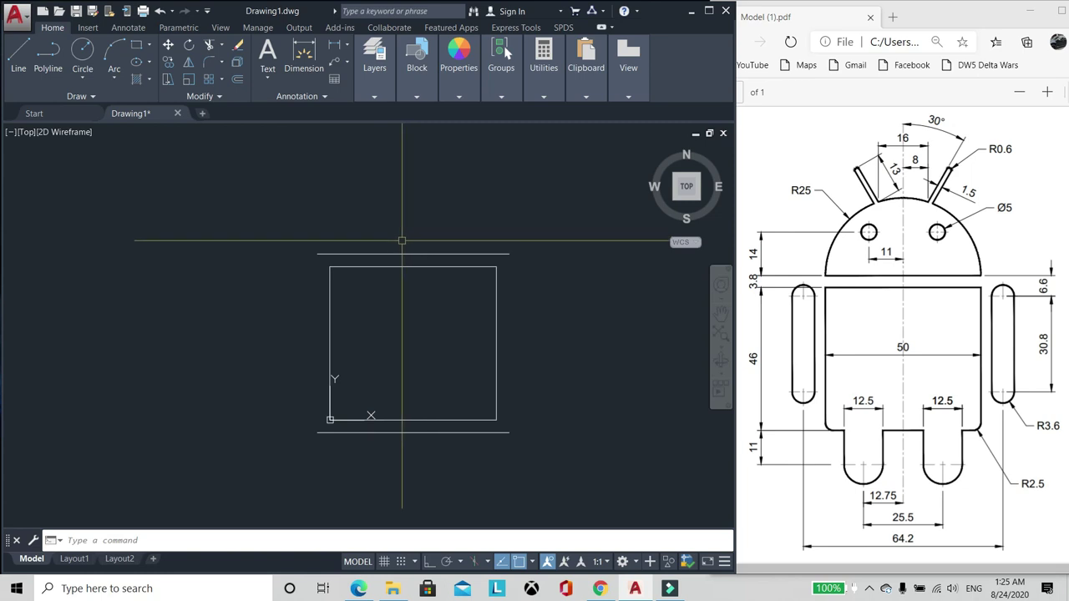
pyautogui.scroll(2, 360, 258)
pyautogui.write('o')
pyautogui.press('Return')
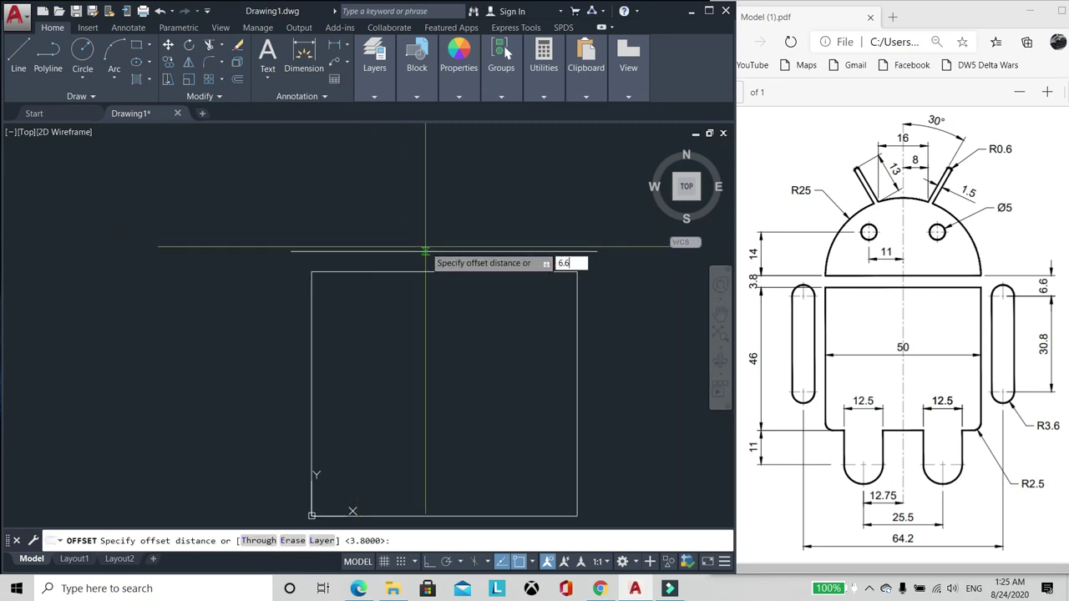
pyautogui.press('Return')
pyautogui.click(343, 251)
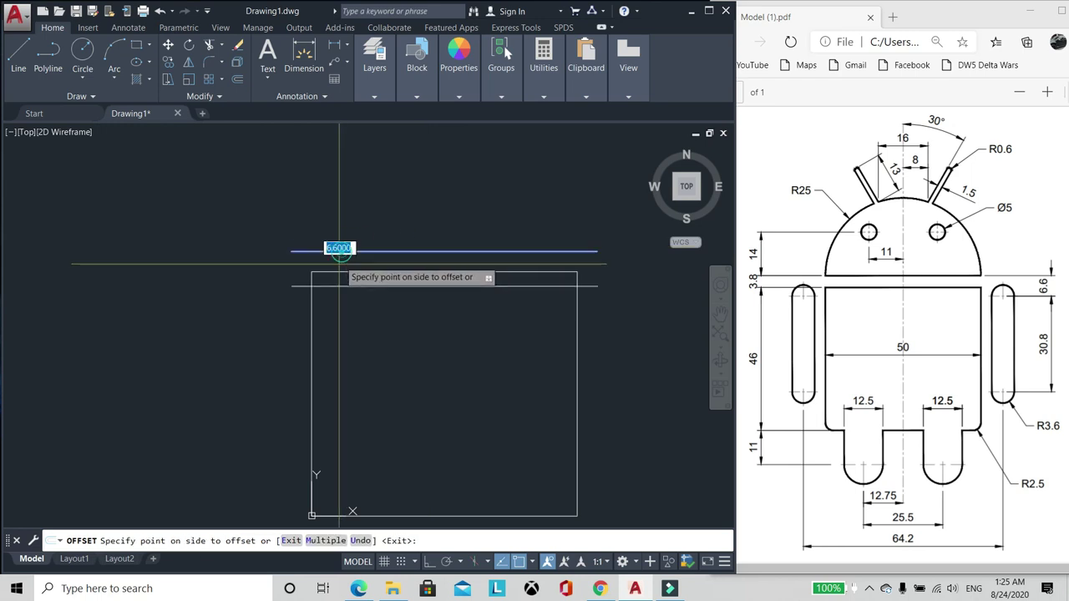
pyautogui.click(333, 317)
pyautogui.press('Escape')
# Step: Stretch the left ends of the two upper horizontal lines farther out past the body rectangle's left side
pyautogui.write('s')
pyautogui.press('Return')
pyautogui.click(306, 299)
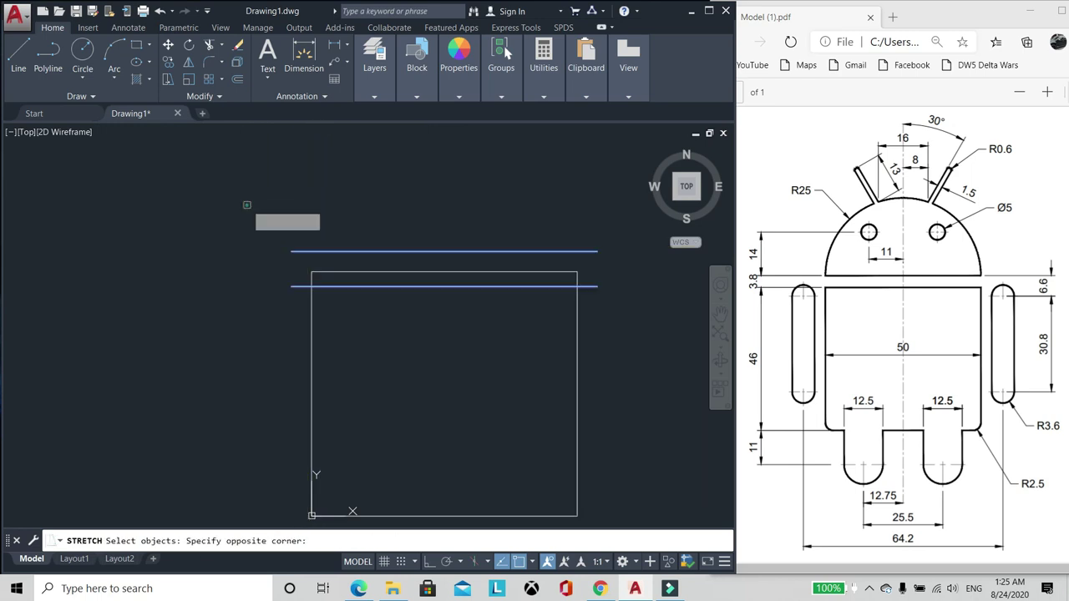
pyautogui.click(250, 203)
pyautogui.press('Return')
pyautogui.click(337, 189)
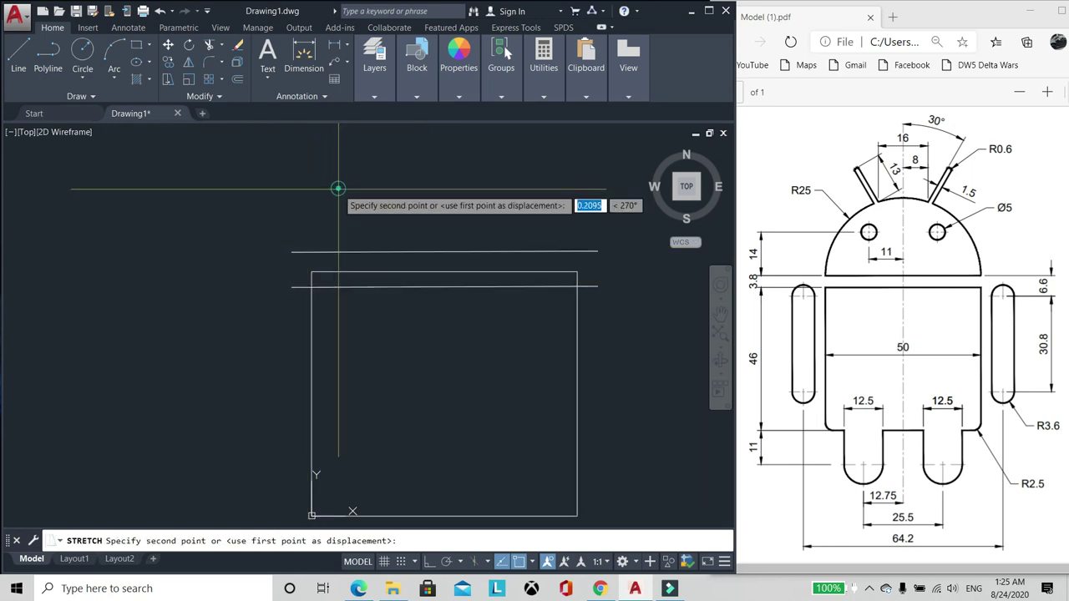
pyautogui.click(195, 191)
# Step: Draw a vertical polyline from the midpoint of the body rectangle's top edge straight down past the lowest horizontal line
pyautogui.scroll(-2, 436, 277)
pyautogui.write('pl')
pyautogui.press('Return')
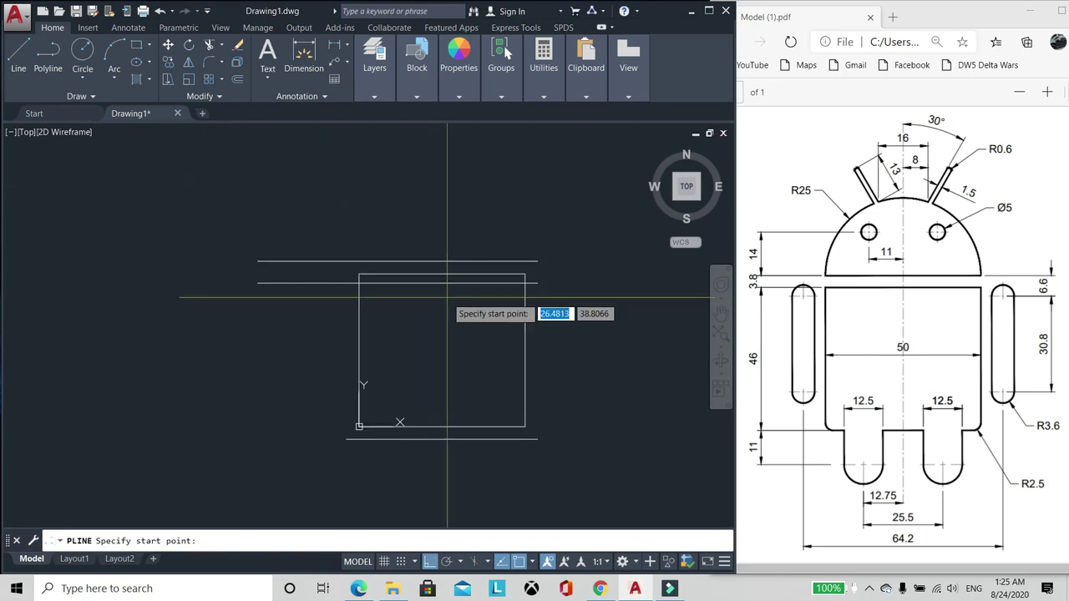
pyautogui.click(443, 274)
pyautogui.scroll(-2, 447, 272)
pyautogui.click(423, 463)
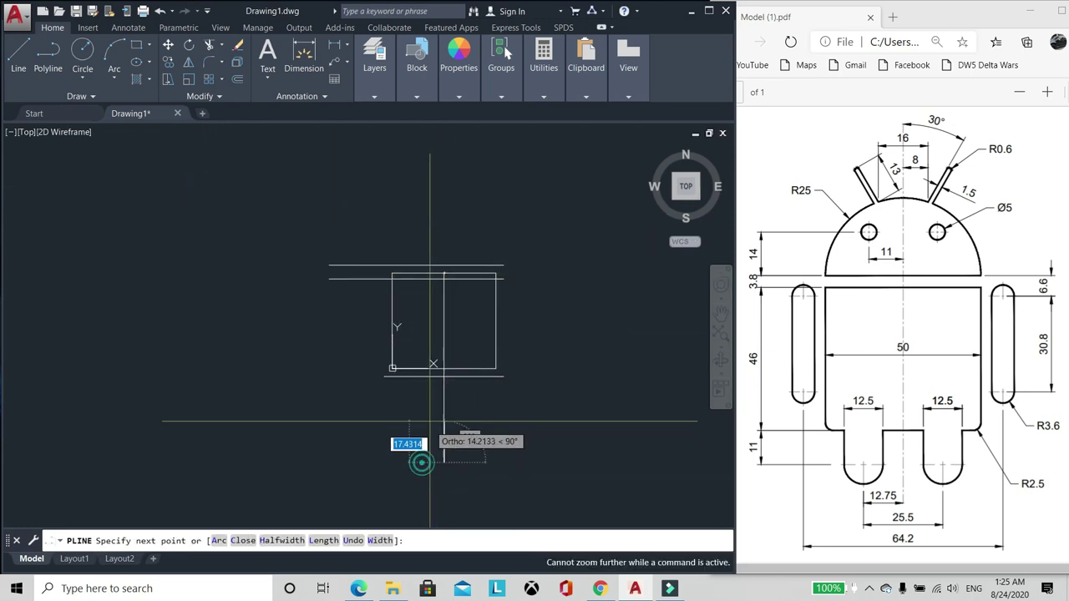
pyautogui.press('Return')
# Step: Stretch the vertical centre line's upper end well above the body rectangle and the horizontal lines
pyautogui.click(471, 312)
pyautogui.click(420, 296)
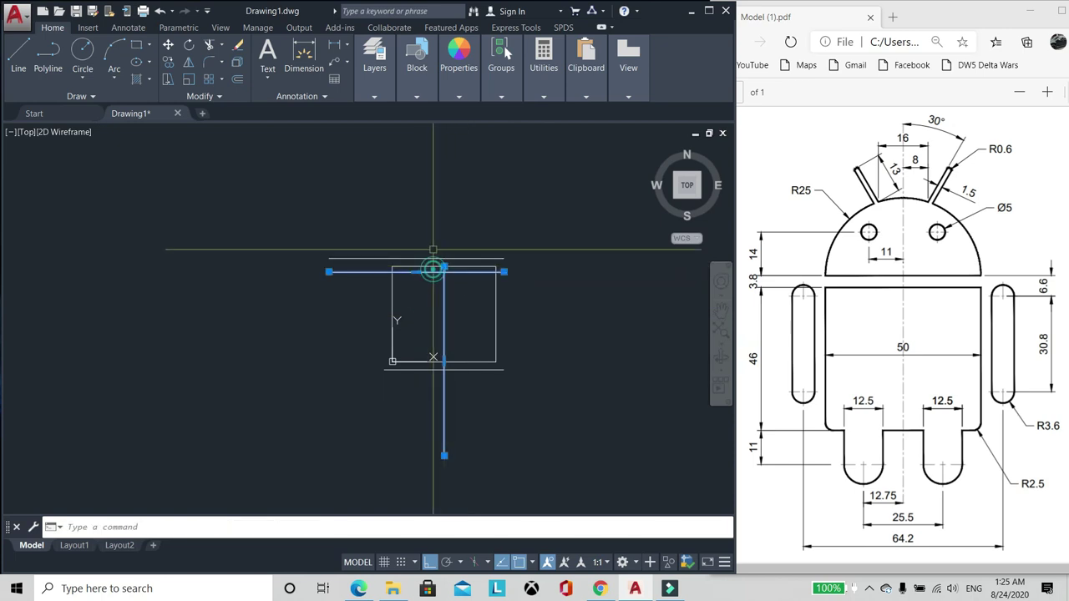
pyautogui.press('Escape')
pyautogui.click(444, 303)
pyautogui.click(437, 313)
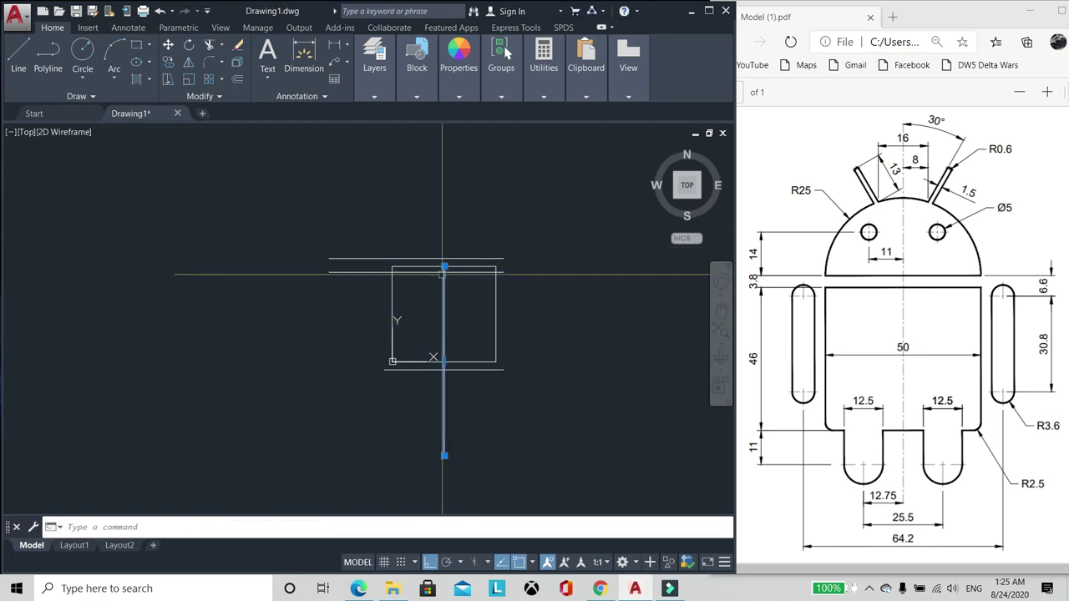
pyautogui.click(445, 266)
pyautogui.click(422, 158)
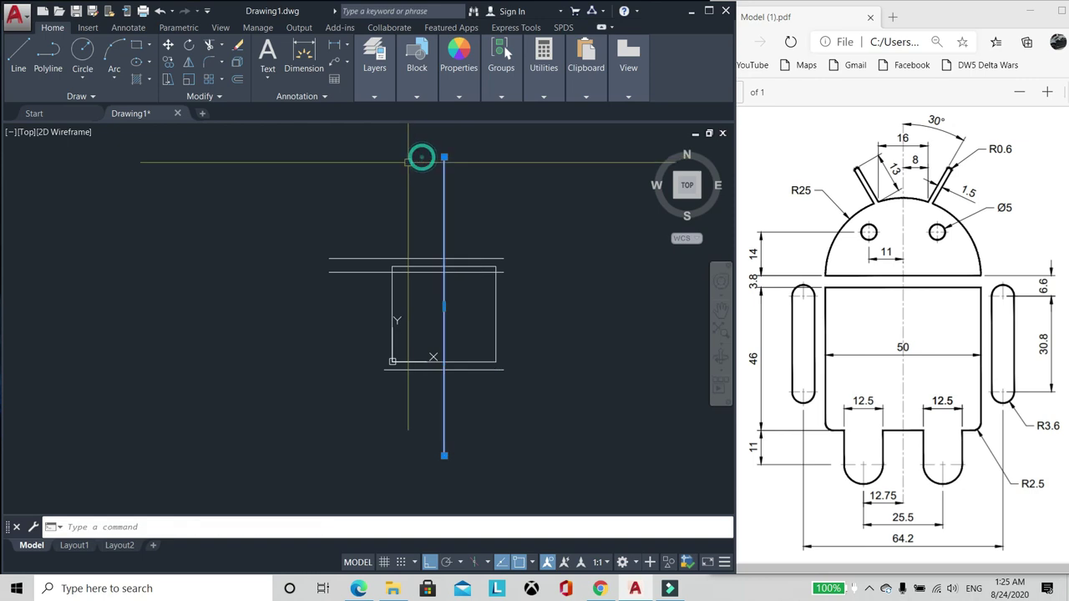
# Step: Set the vertical centre line's lineweight to 0.00 mm and its linetype to CENTER
pyautogui.moveTo(459, 67)
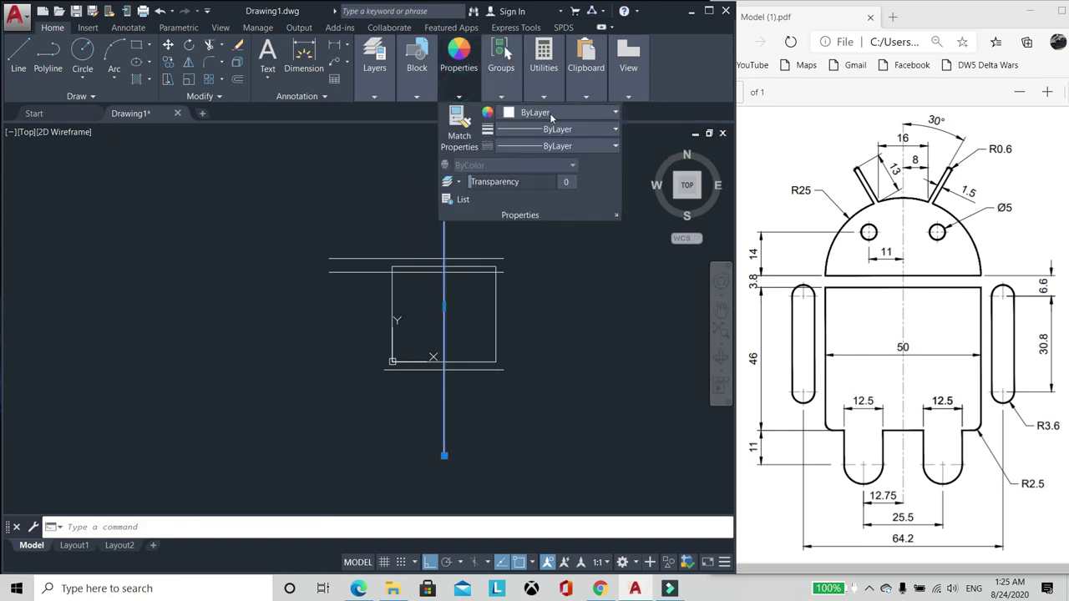
pyautogui.click(571, 129)
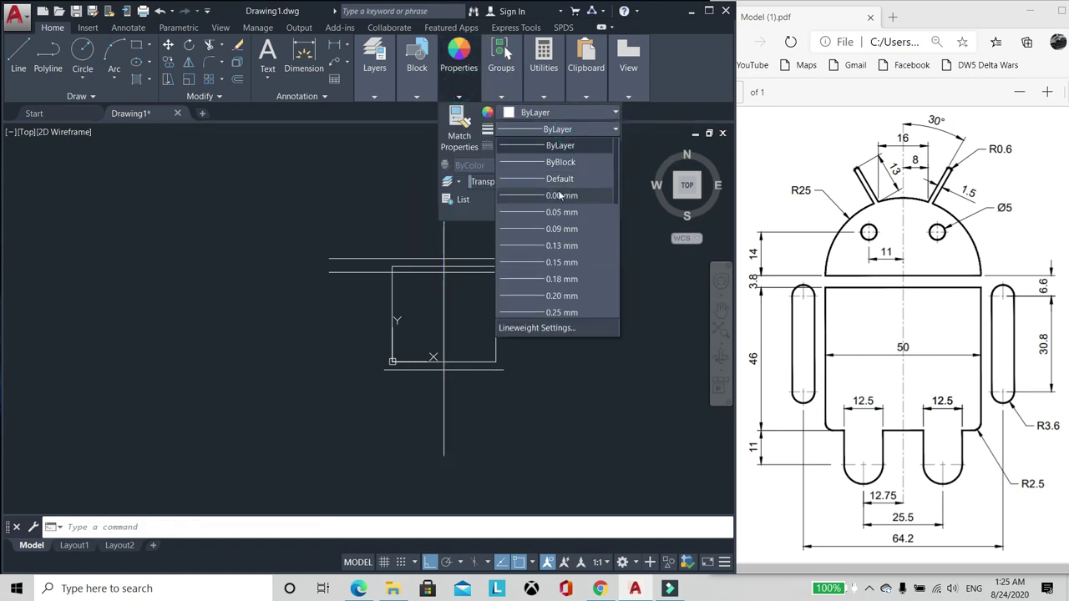
pyautogui.click(561, 196)
pyautogui.click(562, 147)
pyautogui.scroll(-10, 565, 275)
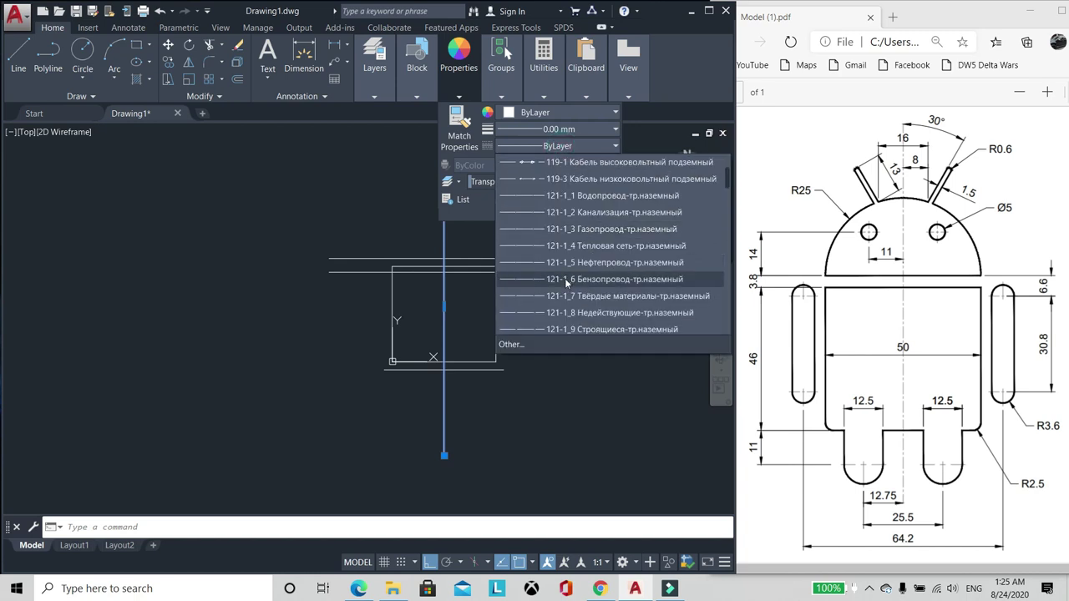
pyautogui.scroll(-6, 567, 257)
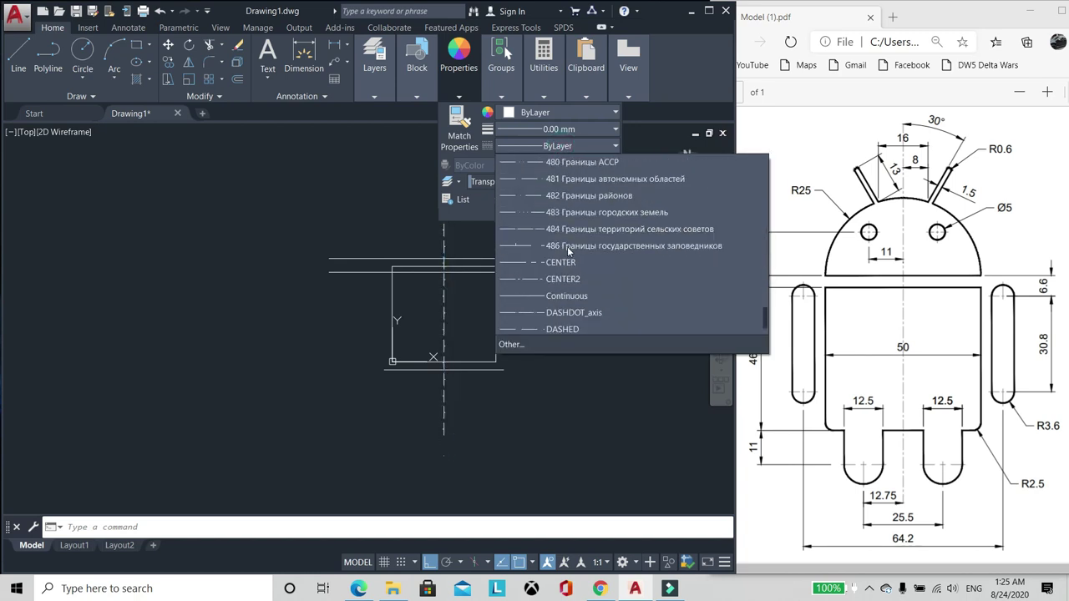
pyautogui.click(568, 262)
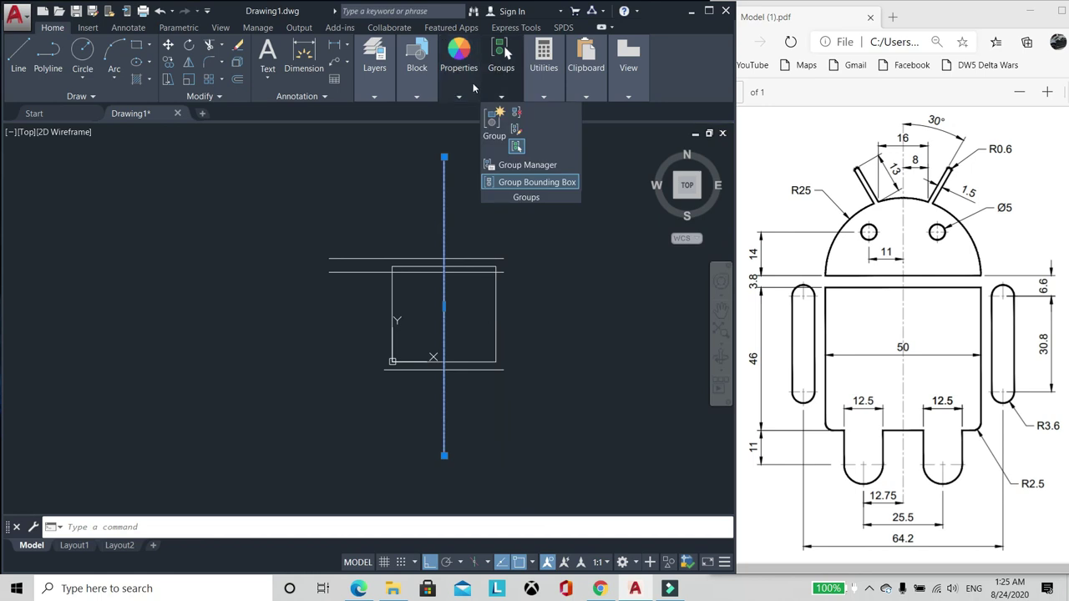
# Step: Change the vertical centre line's colour to 251
pyautogui.moveTo(459, 96)
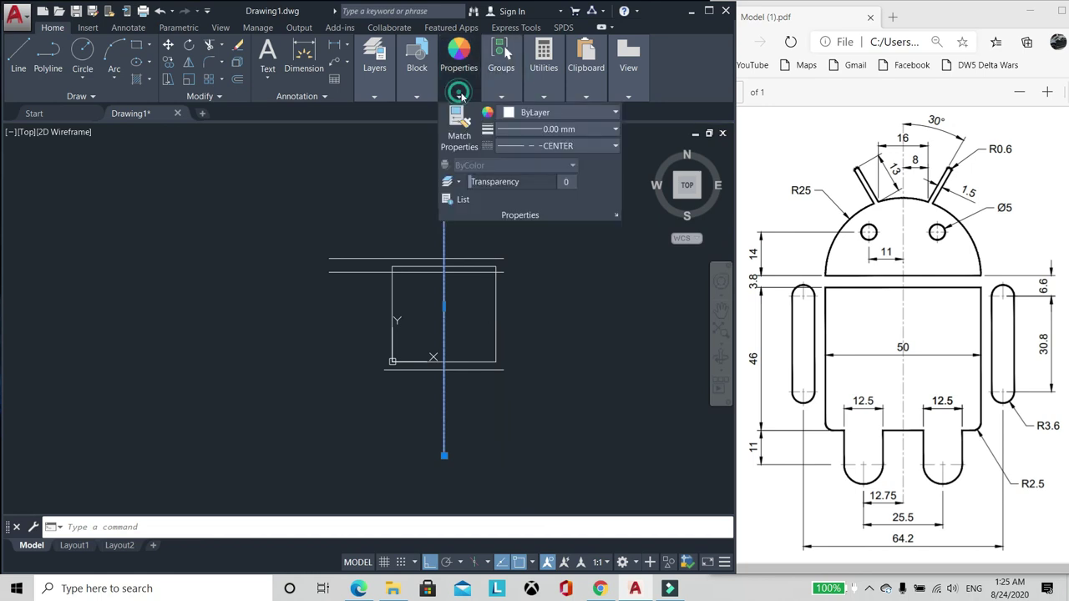
pyautogui.click(531, 114)
pyautogui.click(505, 286)
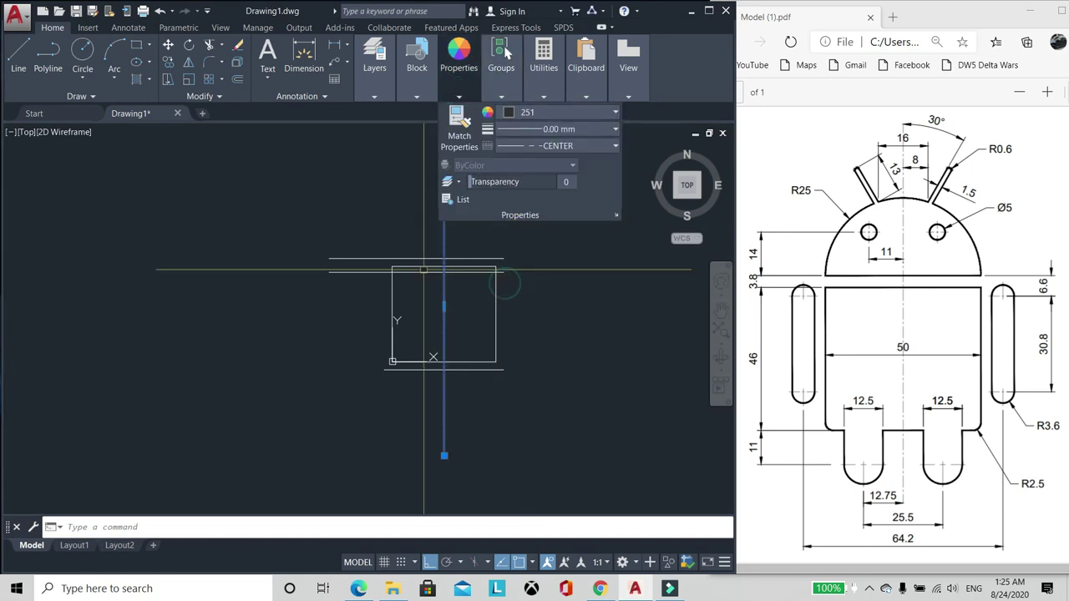
pyautogui.scroll(2, 413, 255)
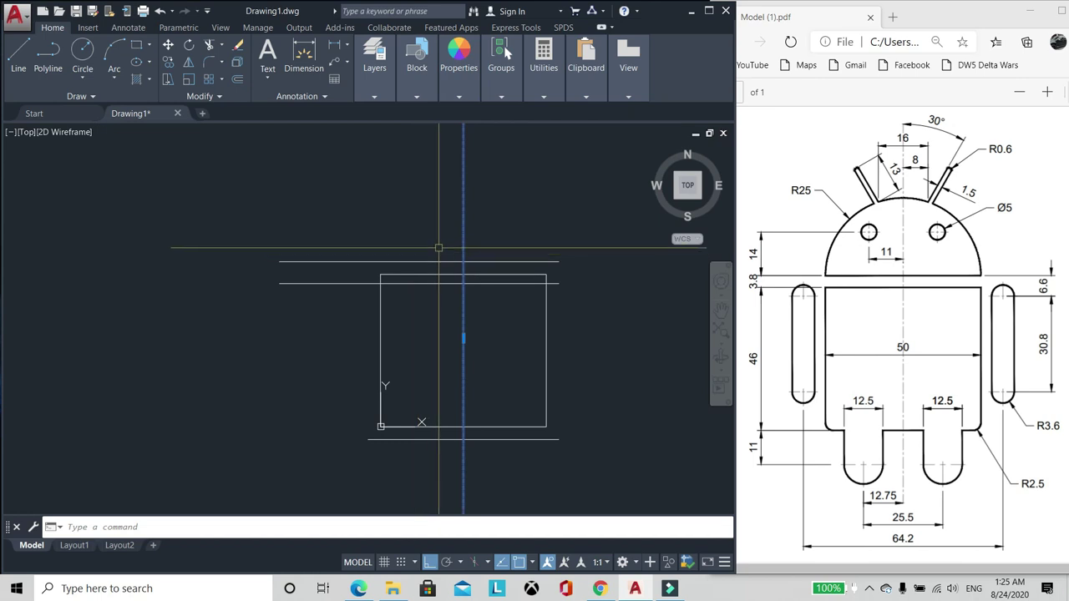
# Step: Set the current linetype scale for new objects to 3 in the object properties, with nothing selected
pyautogui.hotkey('ctrl', '2')
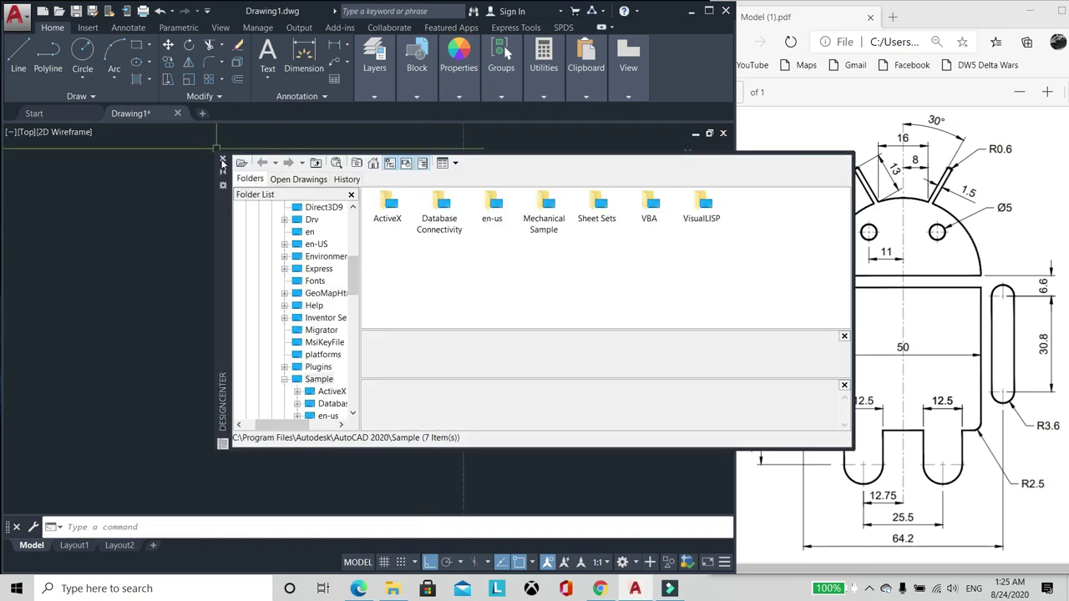
pyautogui.click(223, 160)
pyautogui.hotkey('ctrl', '1')
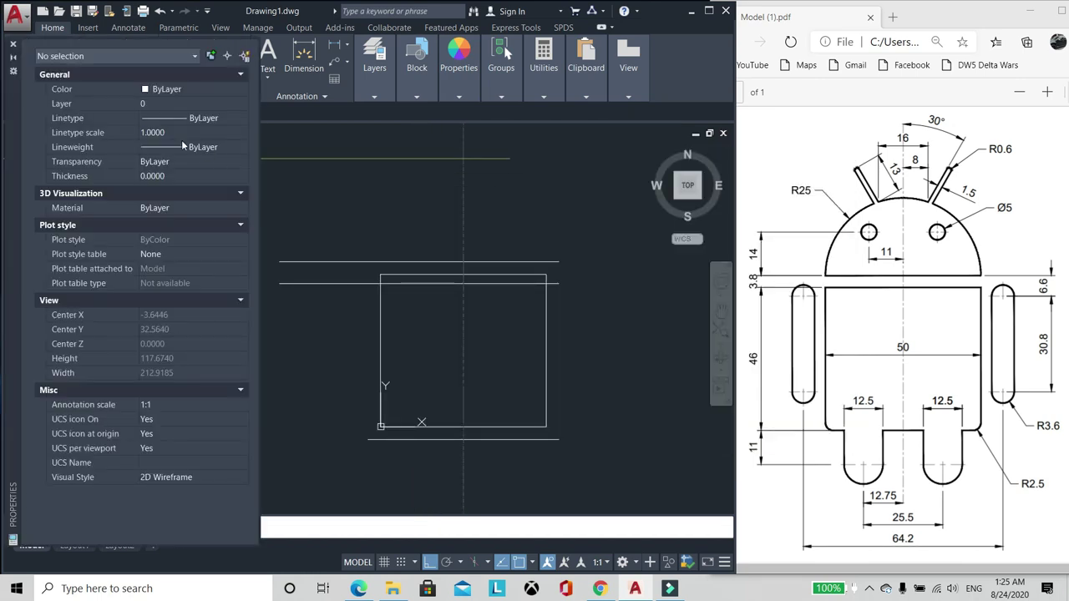
pyautogui.click(178, 131)
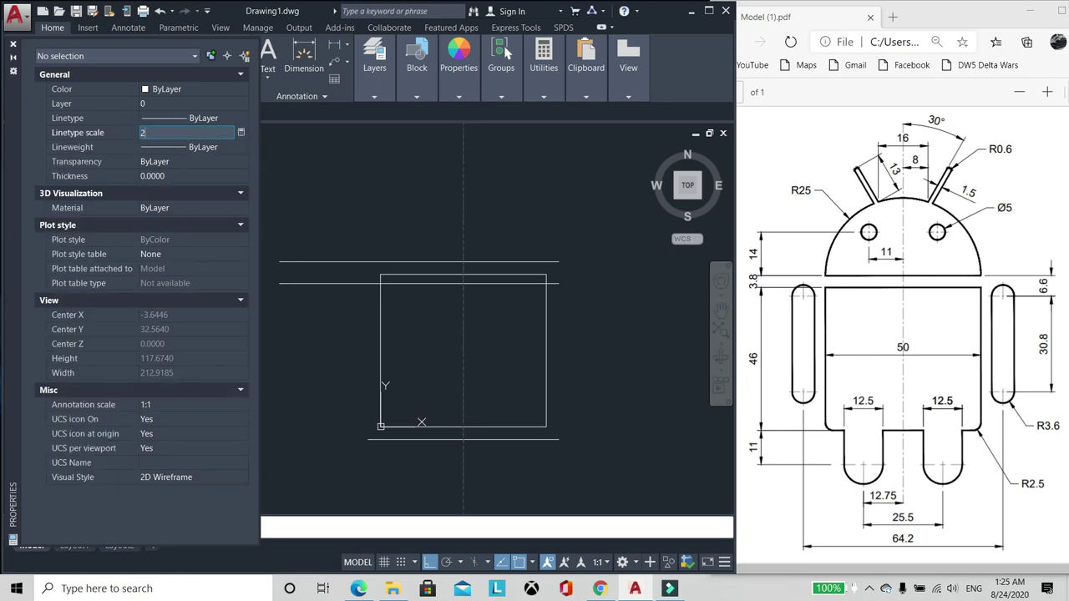
pyautogui.write('3')
pyautogui.press('Return')
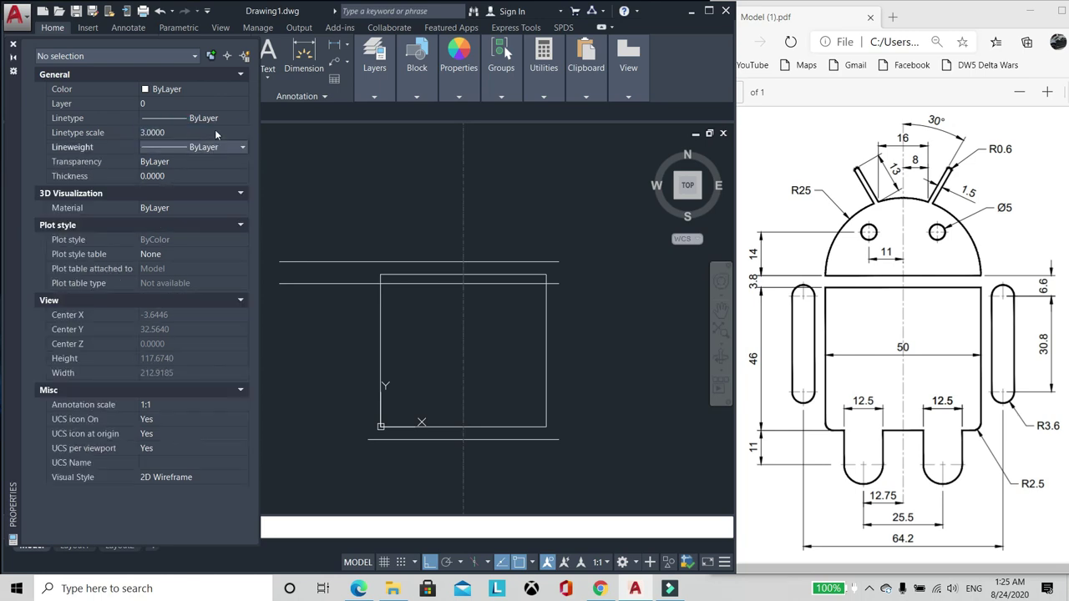
# Step: Set the existing vertical centre line's own linetype scale to 3, and close the object properties
pyautogui.scroll(3, 466, 225)
pyautogui.click(493, 272)
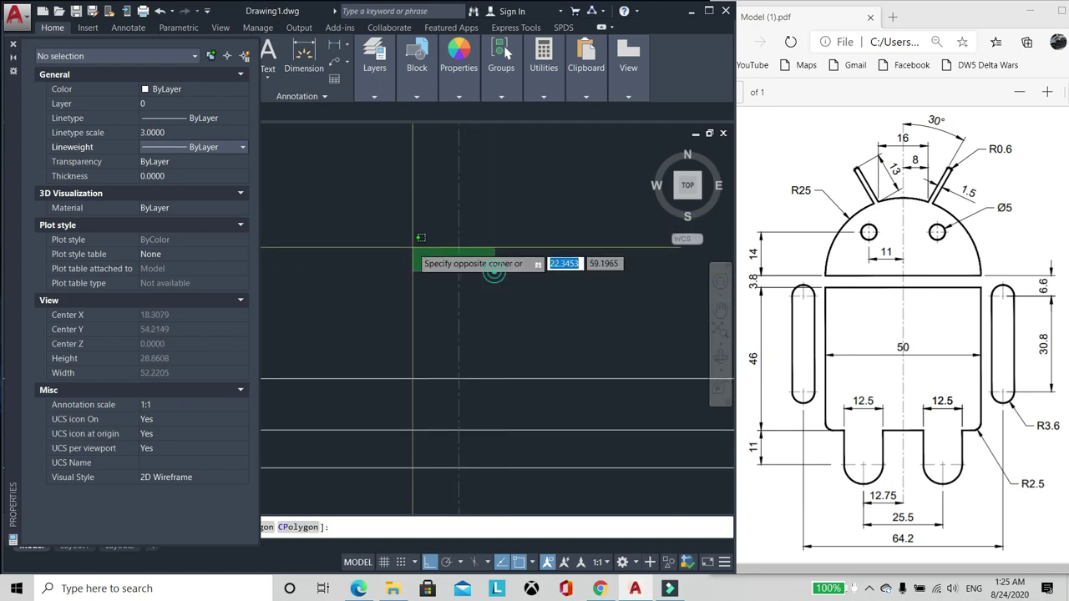
pyautogui.click(393, 241)
pyautogui.scroll(-2, 401, 227)
pyautogui.click(169, 135)
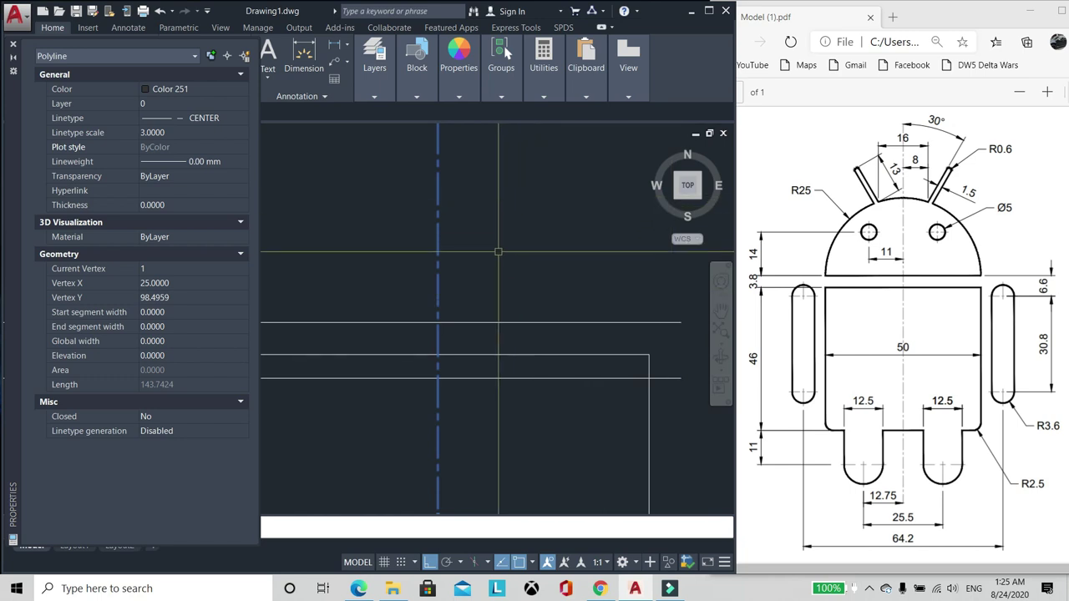
pyautogui.hotkey('ctrl', '1')
pyautogui.press('Escape')
pyautogui.scroll(-1, 328, 333)
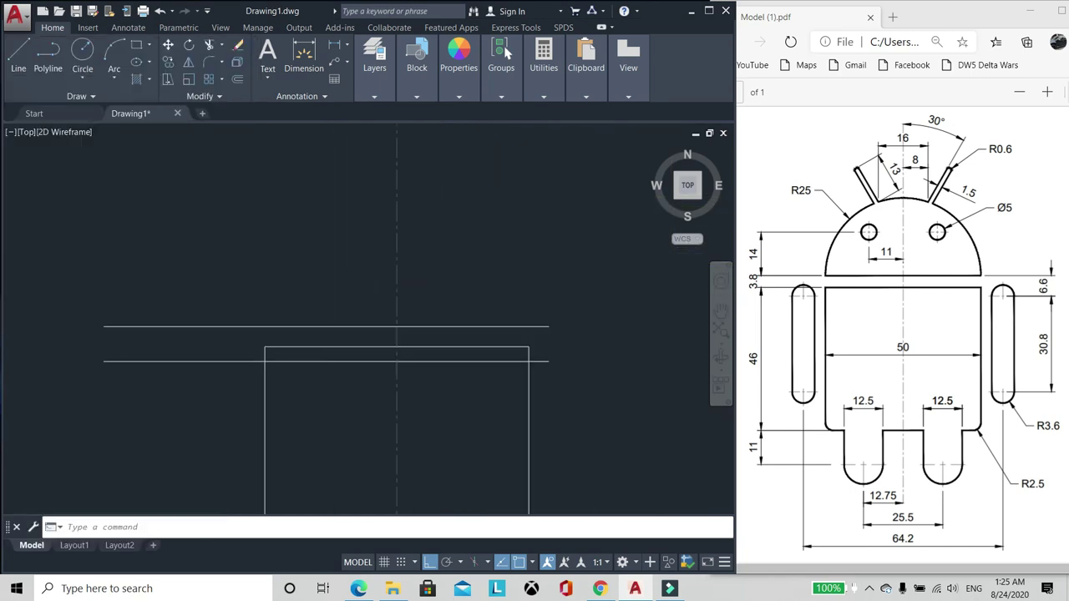
pyautogui.scroll(-2, 332, 297)
pyautogui.scroll(1, 288, 364)
pyautogui.scroll(1, 379, 449)
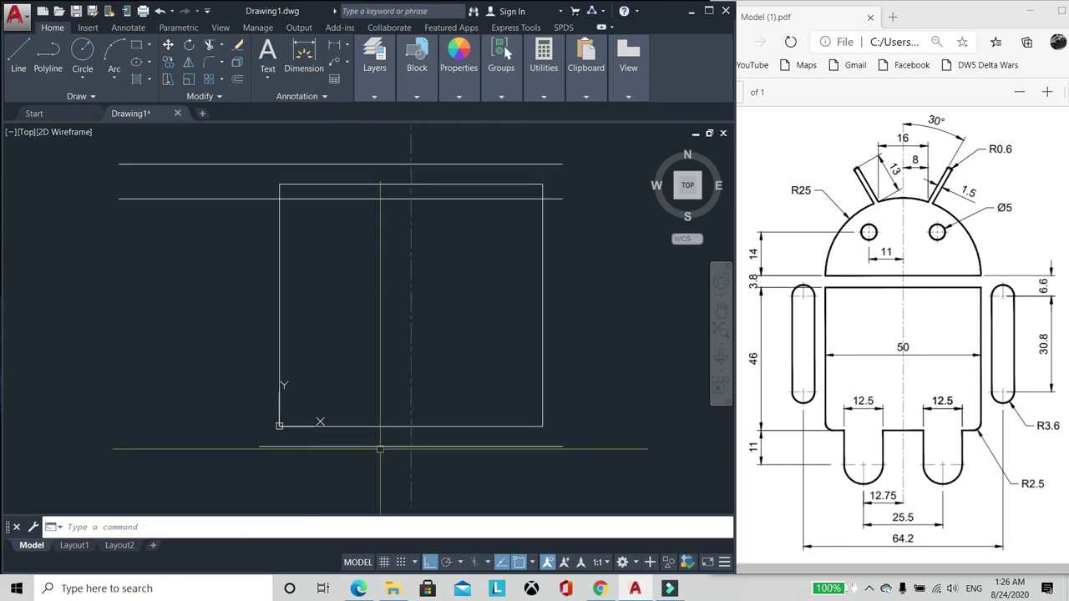
pyautogui.scroll(-2, 358, 292)
pyautogui.scroll(2, 364, 284)
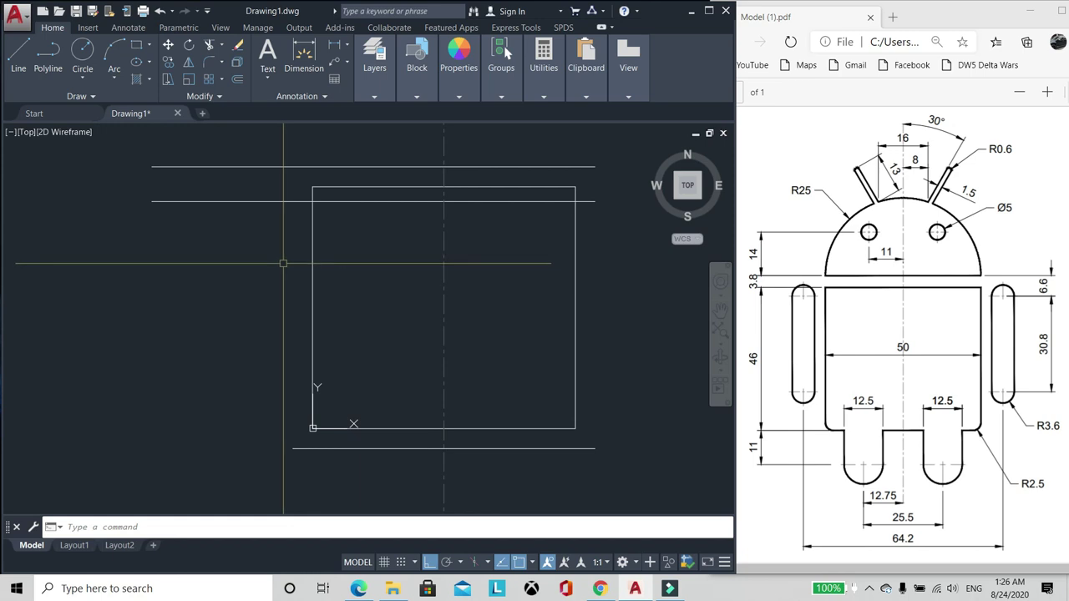
# Step: Offset the vertical centre line 32.1 to the left to create the left arm's axis
pyautogui.scroll(-2, 283, 265)
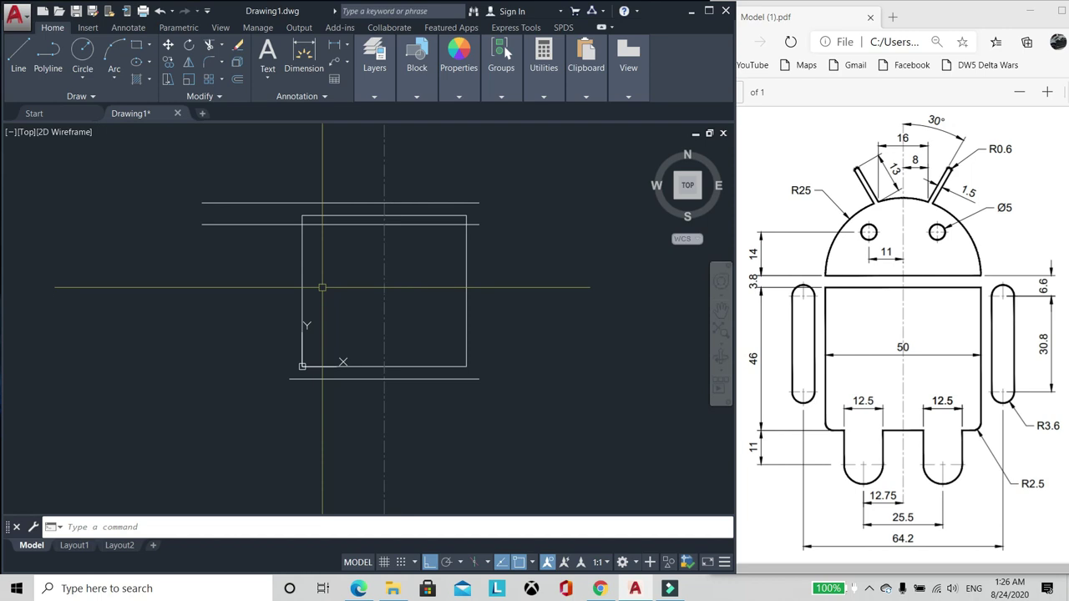
pyautogui.write('o')
pyautogui.press('Return')
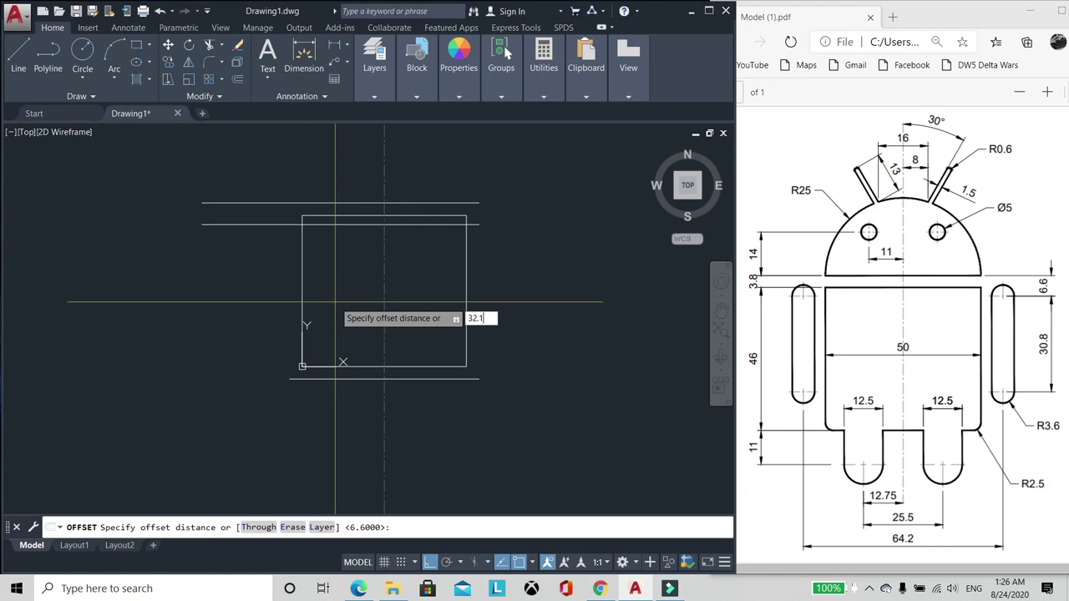
pyautogui.press('Return')
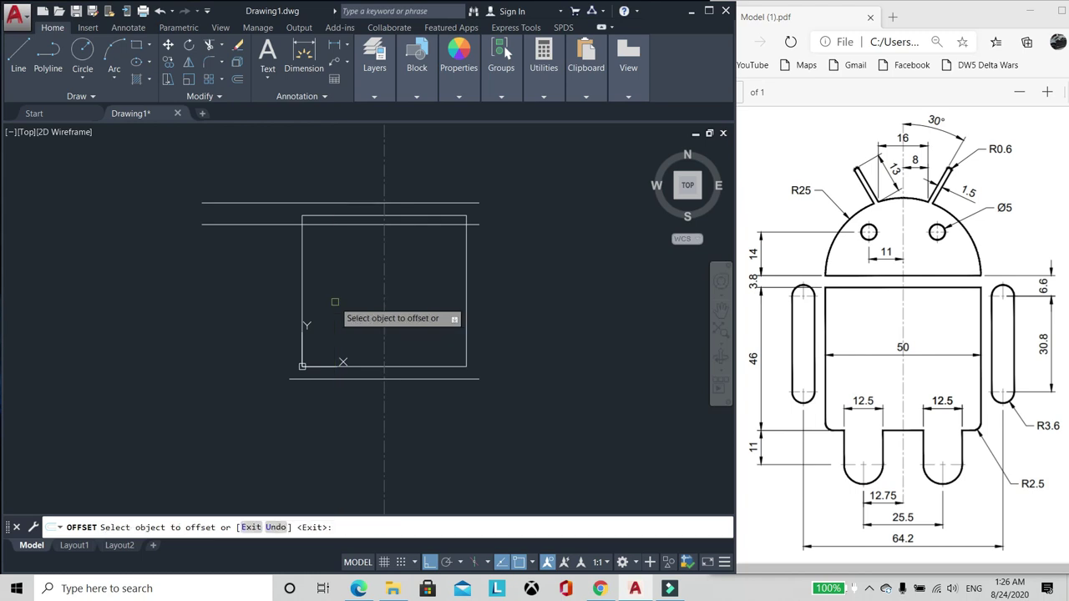
pyautogui.click(380, 412)
pyautogui.click(289, 412)
# Step: Offset the left arm's axis by 3.6 to both sides for the arm's edges
pyautogui.scroll(5, 334, 246)
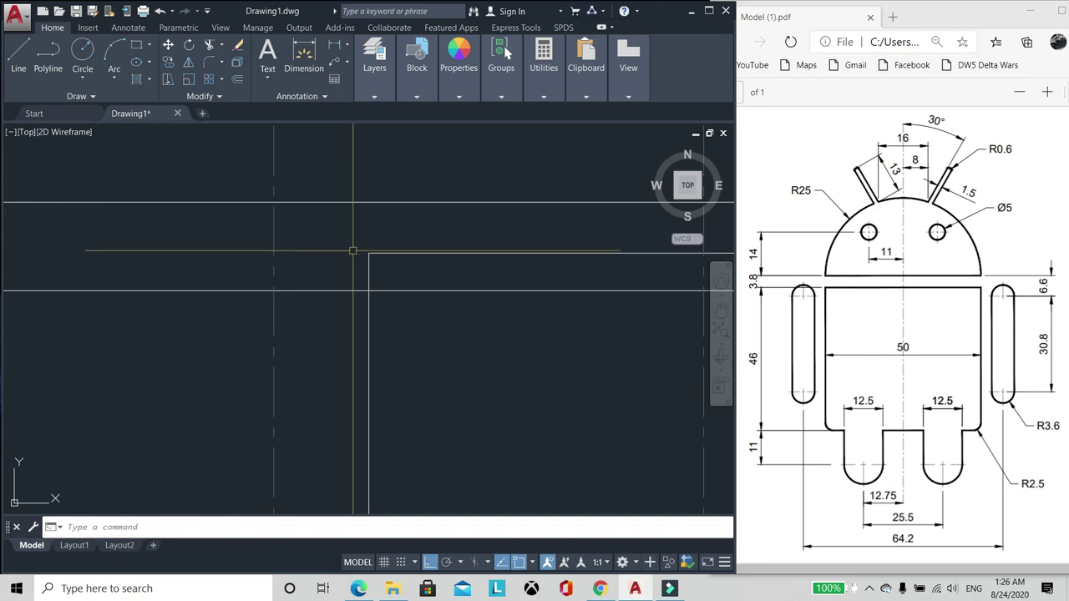
pyautogui.press('Return')
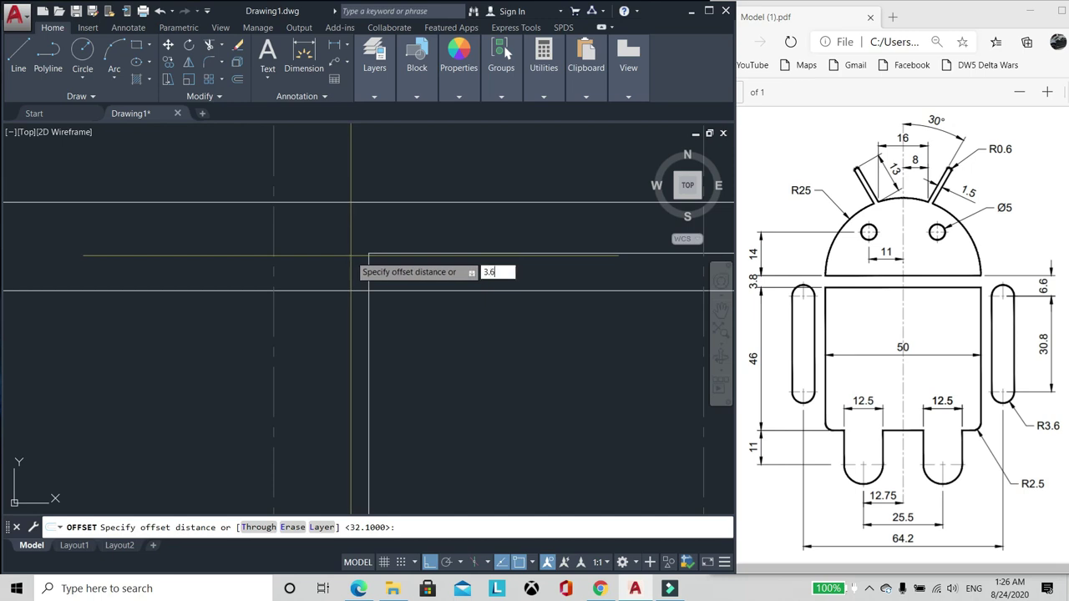
pyautogui.press('Return')
pyautogui.click(272, 325)
pyautogui.click(167, 334)
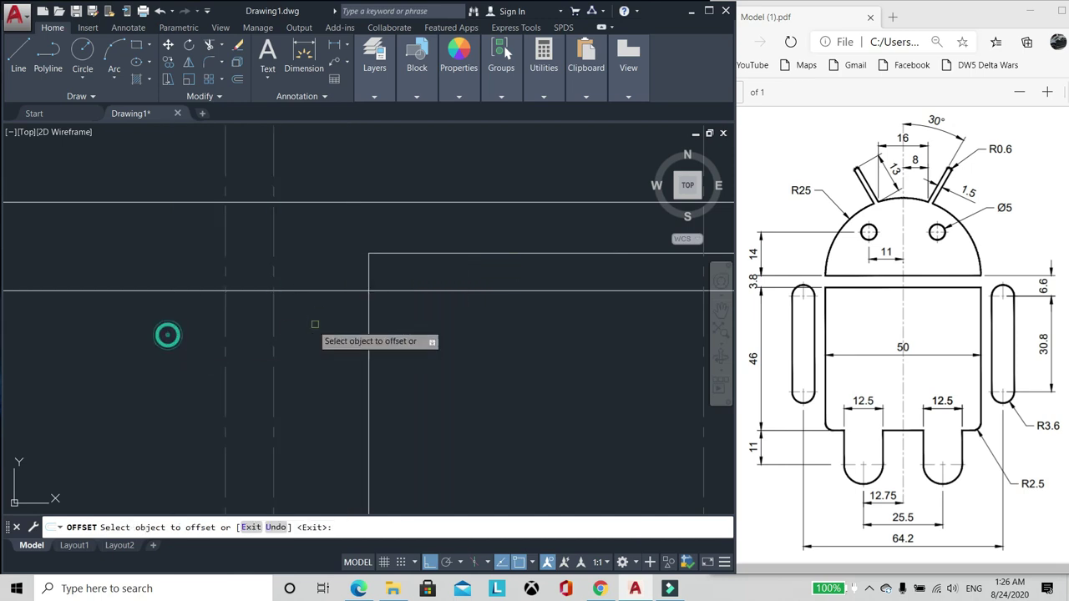
pyautogui.click(271, 313)
pyautogui.click(312, 320)
pyautogui.scroll(-2, 304, 179)
pyautogui.press('Escape')
# Step: Offset the left arm's upper horizontal construction line 30.8 downward
pyautogui.moveTo(311, 268); pyautogui.dragTo(316, 298, button='middle')
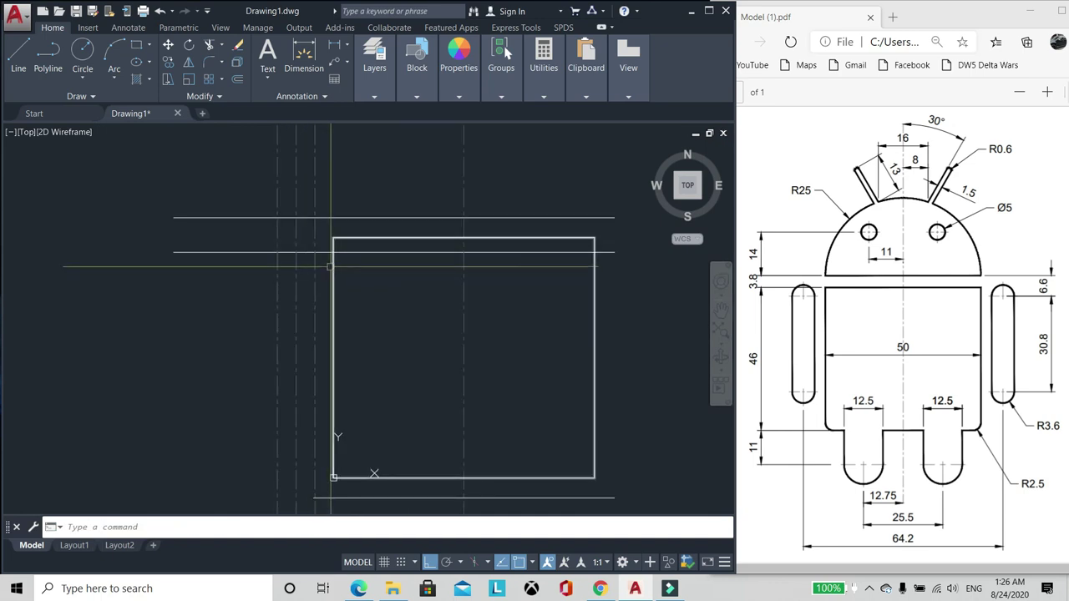
pyautogui.scroll(2, 311, 226)
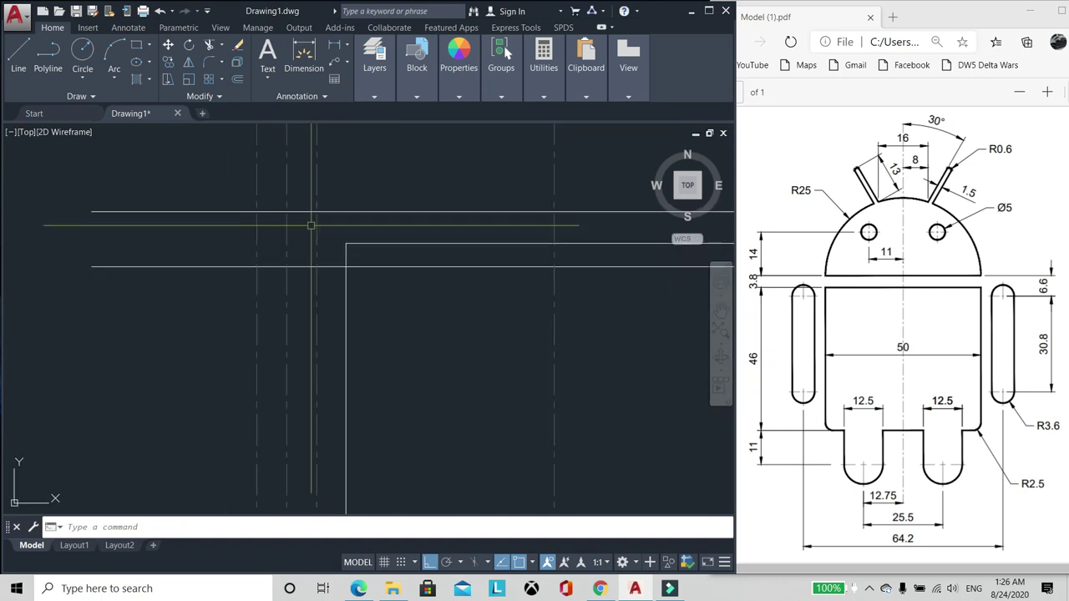
pyautogui.scroll(-2, 310, 225)
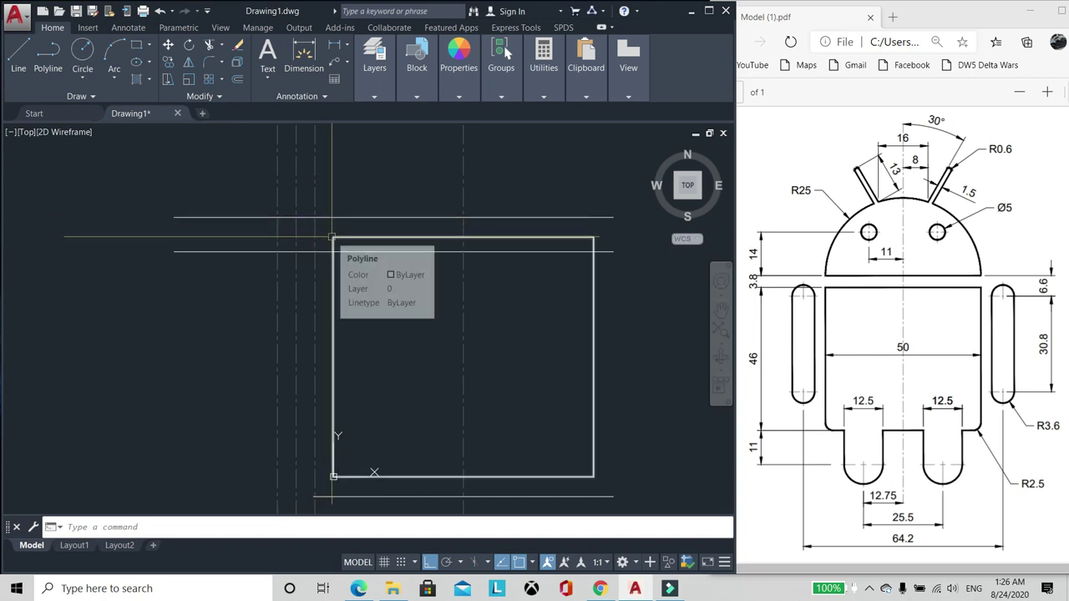
pyautogui.write('o')
pyautogui.press('Return')
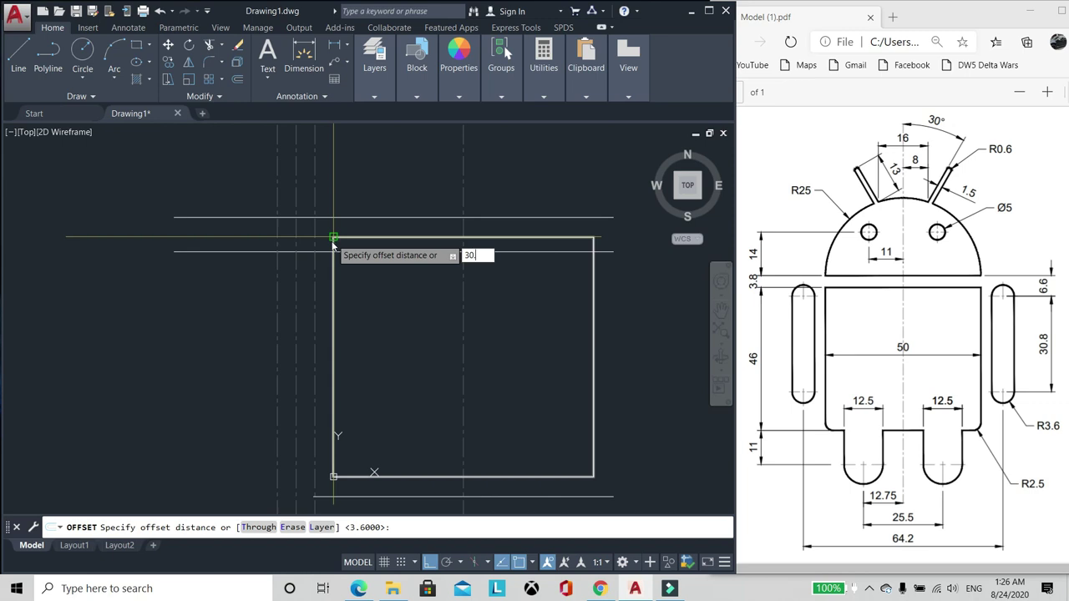
pyautogui.write('30.8')
pyautogui.press('Return')
pyautogui.click(237, 249)
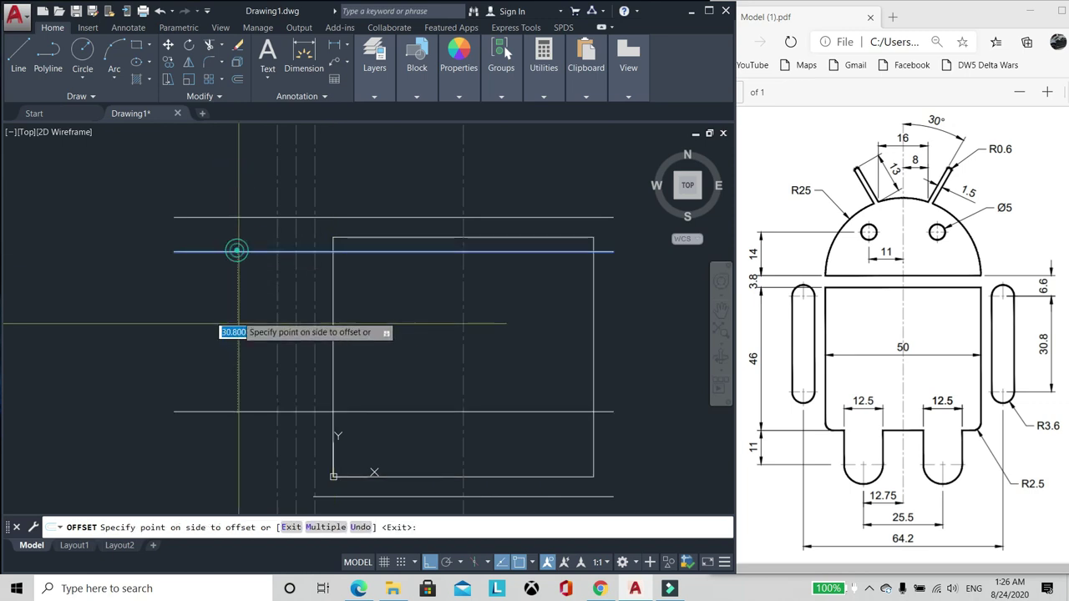
pyautogui.click(242, 370)
pyautogui.press('Return')
# Step: Trim the left arm's three vertical lines above the arm's upper horizontal construction line
pyautogui.write('tr')
pyautogui.press('Return')
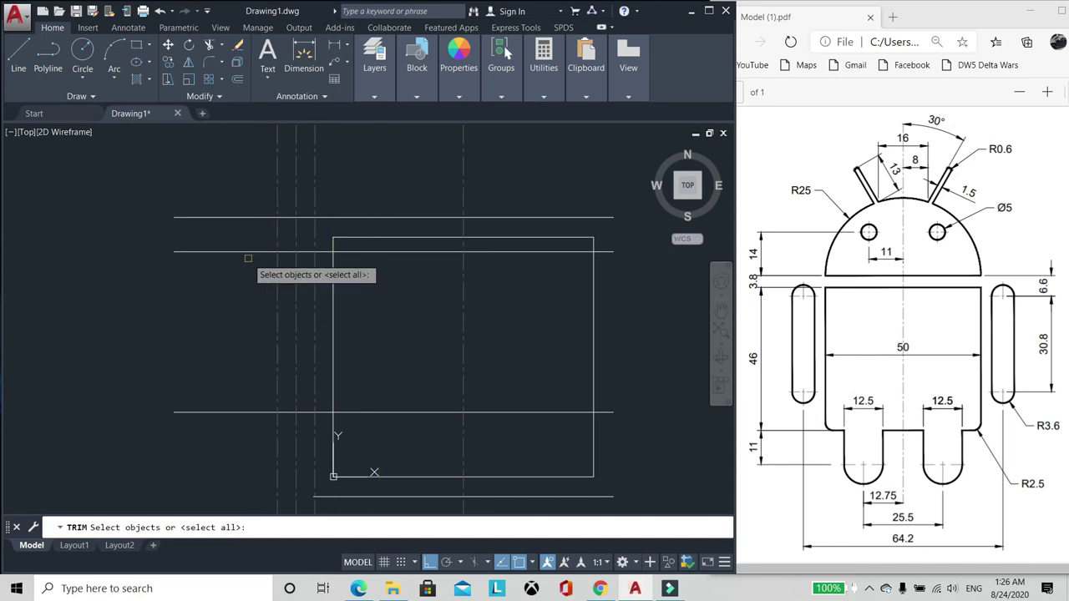
pyautogui.click(246, 257)
pyautogui.click(229, 248)
pyautogui.press('Return')
pyautogui.click(338, 179)
pyautogui.click(251, 147)
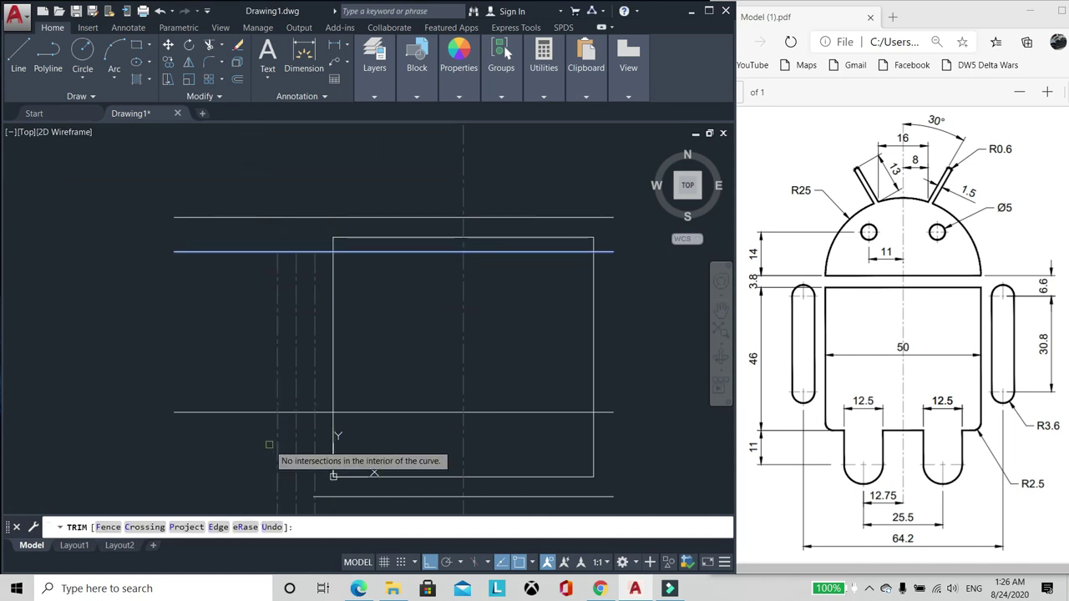
pyautogui.press('Return')
# Step: Trim the left arm's three vertical lines below the arm's lower horizontal construction line
pyautogui.press('Return')
pyautogui.click(250, 411)
pyautogui.press('Return')
pyautogui.click(322, 432)
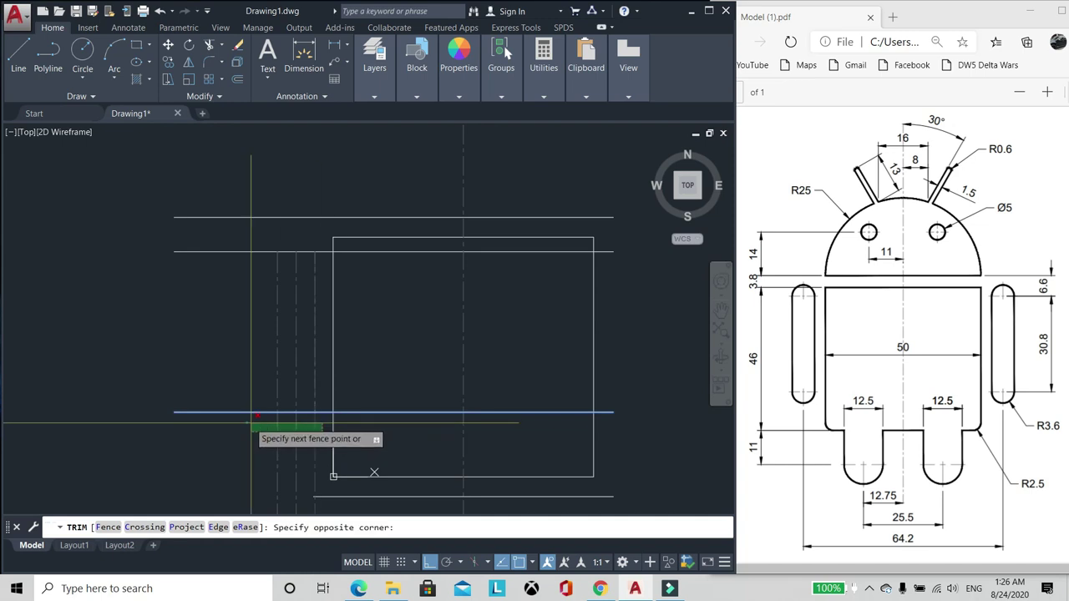
pyautogui.click(253, 423)
pyautogui.press('Return')
# Step: Erase the two horizontal construction lines at the upper and lower ends of the left arm's vertical lines
pyautogui.scroll(1, 320, 372)
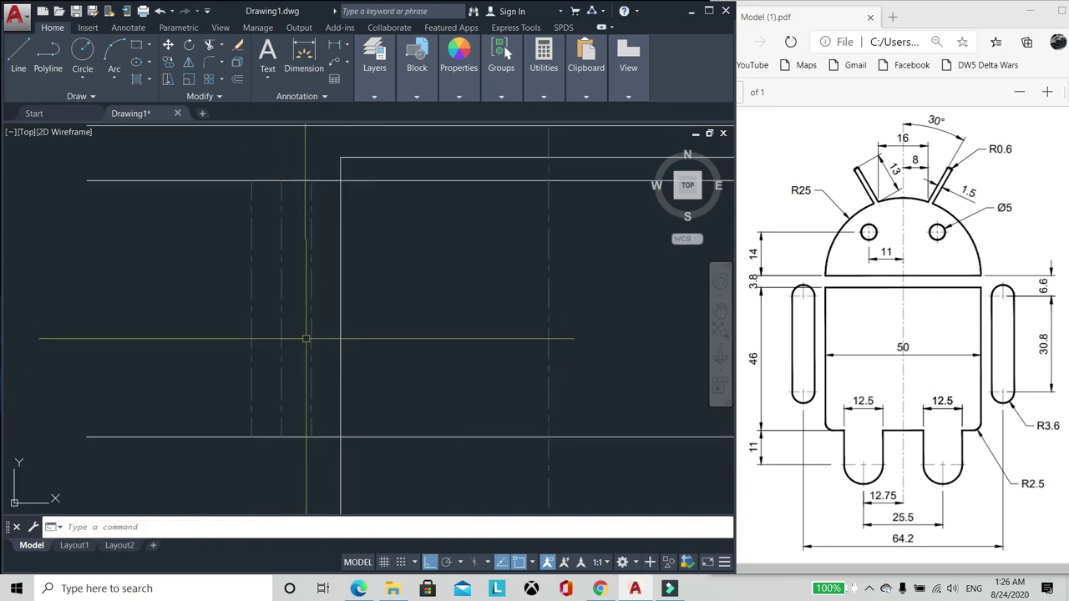
pyautogui.scroll(-1, 320, 370)
pyautogui.write('e')
pyautogui.press('Return')
pyautogui.click(212, 445)
pyautogui.click(203, 425)
pyautogui.click(232, 451)
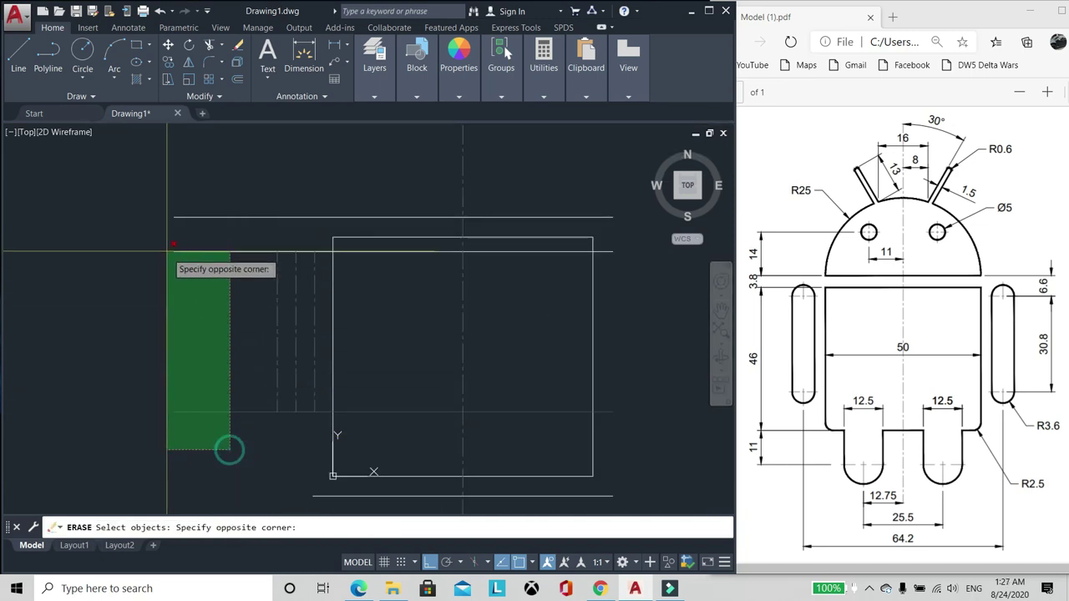
pyautogui.click(161, 240)
pyautogui.press('Return')
# Step: Draw 3.6 radius circles centred on the lower and upper ends of the left arm's axis, reaching the arm's edges
pyautogui.write('c')
pyautogui.press('Return')
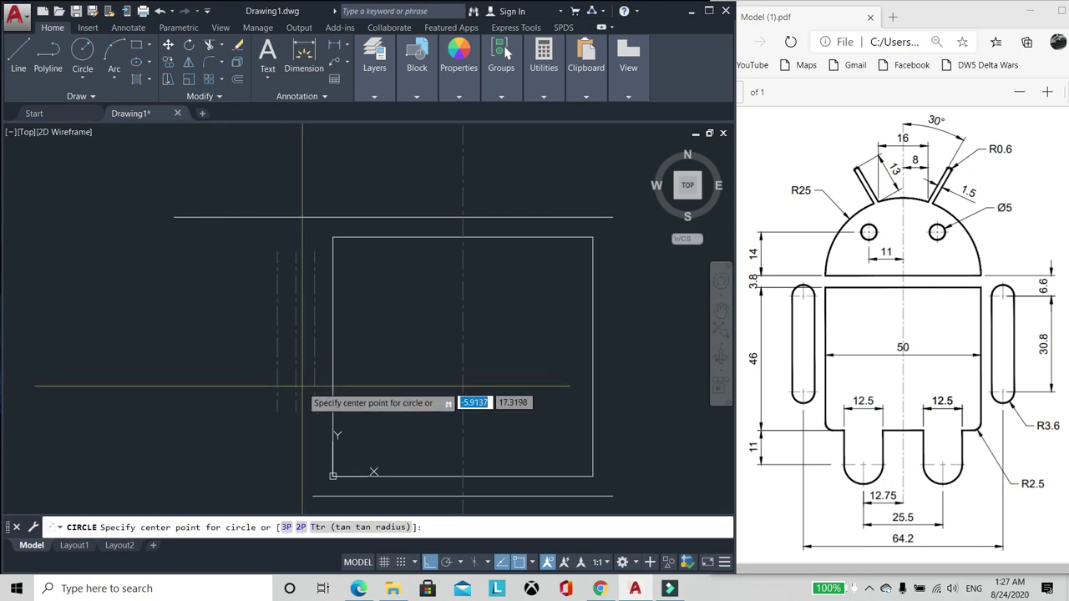
pyautogui.scroll(2, 288, 401)
pyautogui.click(292, 403)
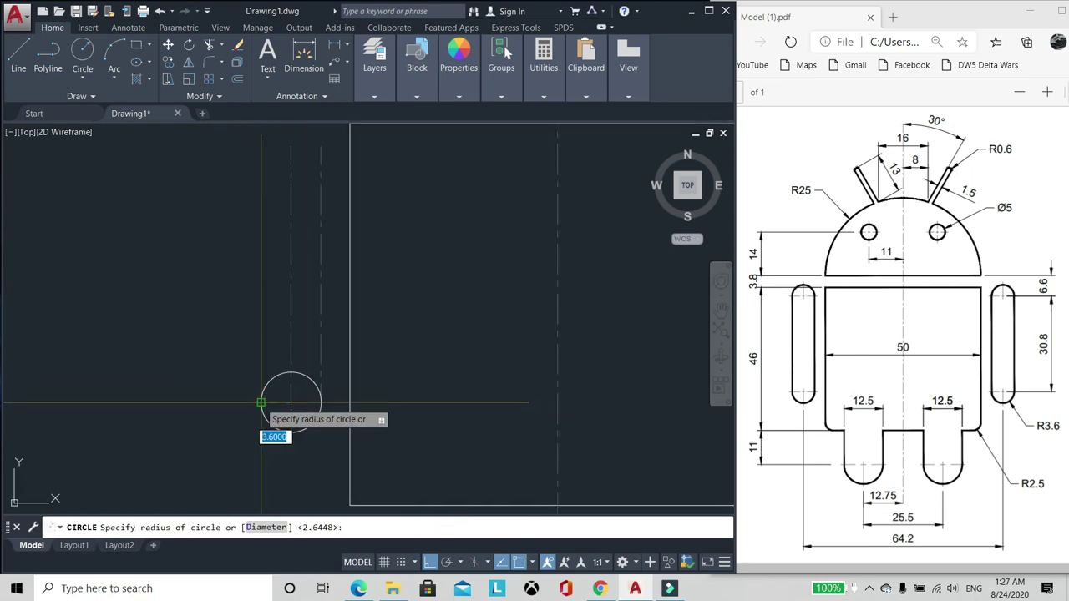
pyautogui.click(262, 403)
pyautogui.scroll(-2, 281, 299)
pyautogui.press('Return')
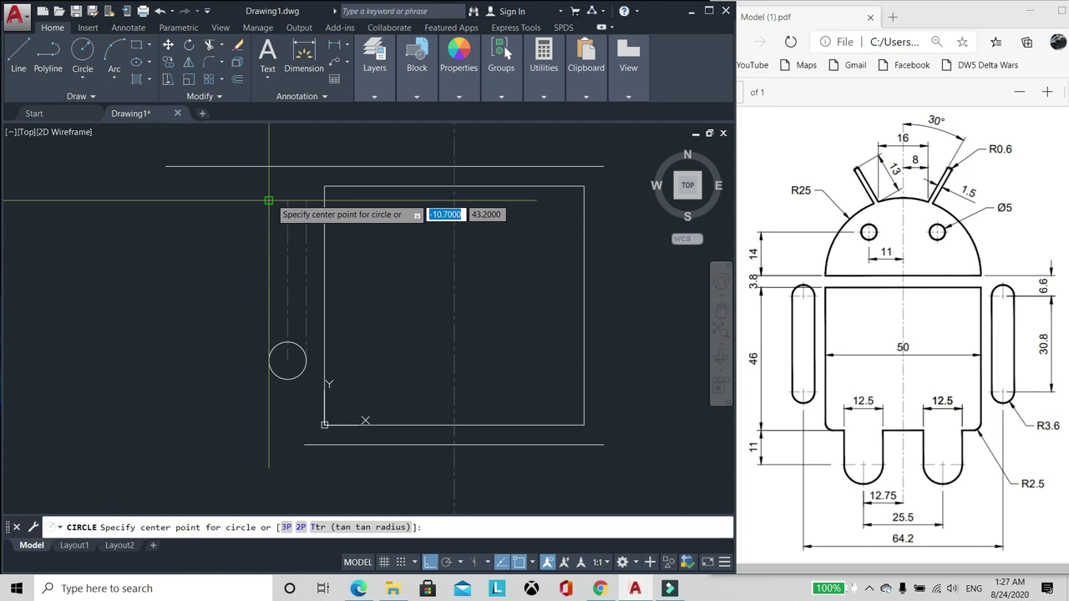
pyautogui.click(287, 200)
pyautogui.click(269, 201)
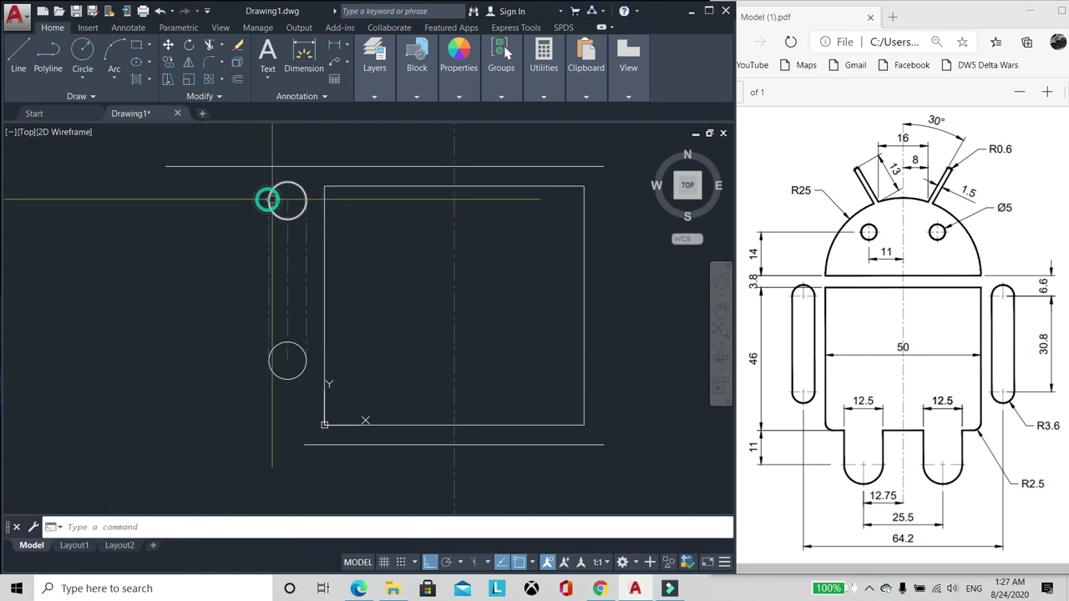
# Step: Trim the inner halves of both arm circles to leave rounded ends, and remove the left arm's axis
pyautogui.scroll(2, 324, 224)
pyautogui.write('tr')
pyautogui.press('Return')
pyautogui.scroll(-2, 325, 223)
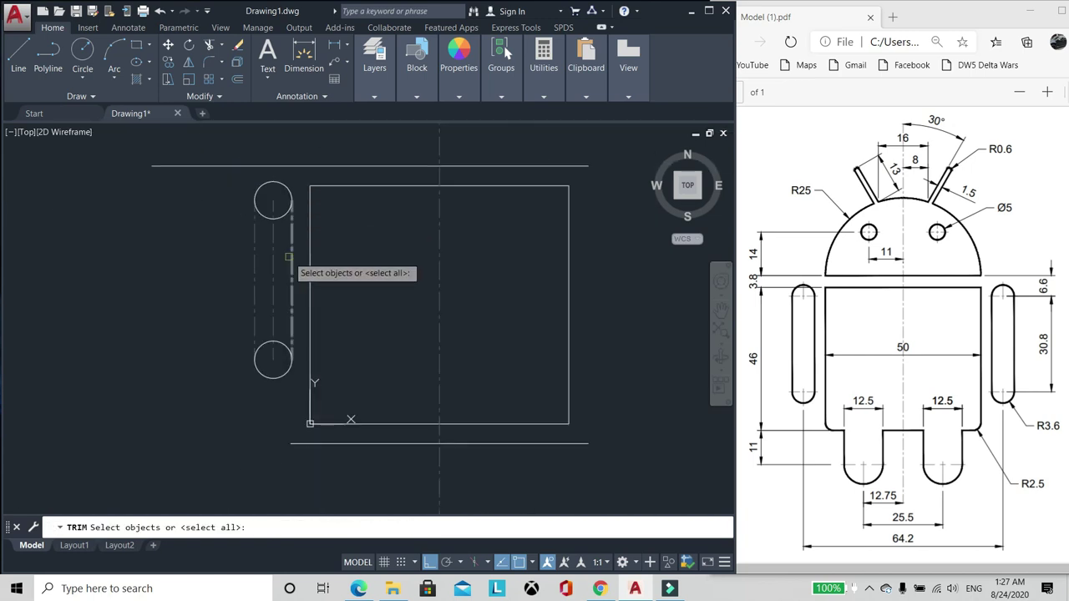
pyautogui.press('Return')
pyautogui.click(269, 217)
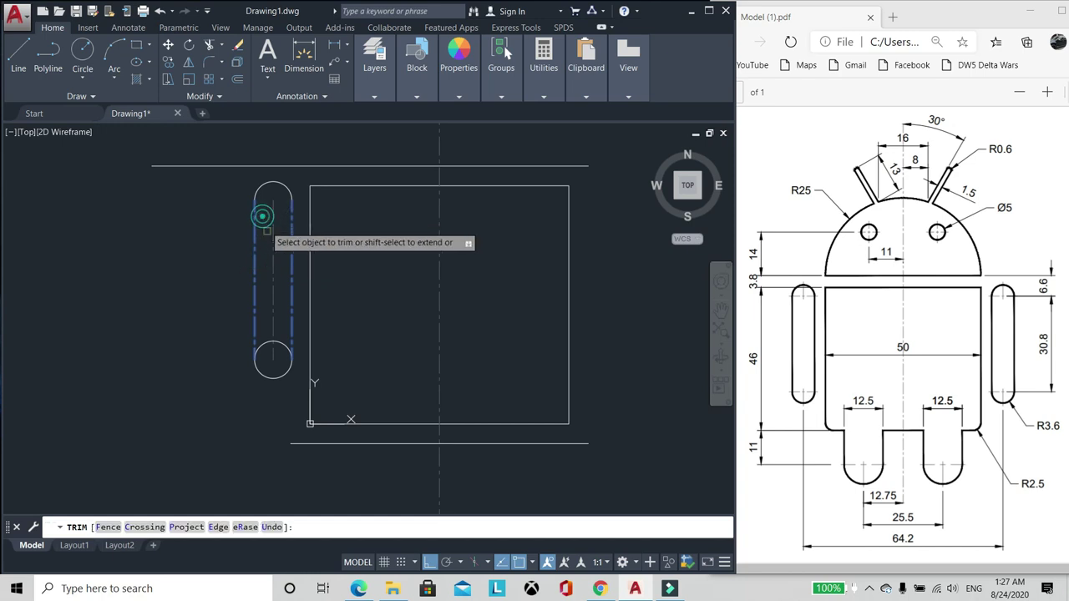
pyautogui.click(268, 341)
pyautogui.press('Return')
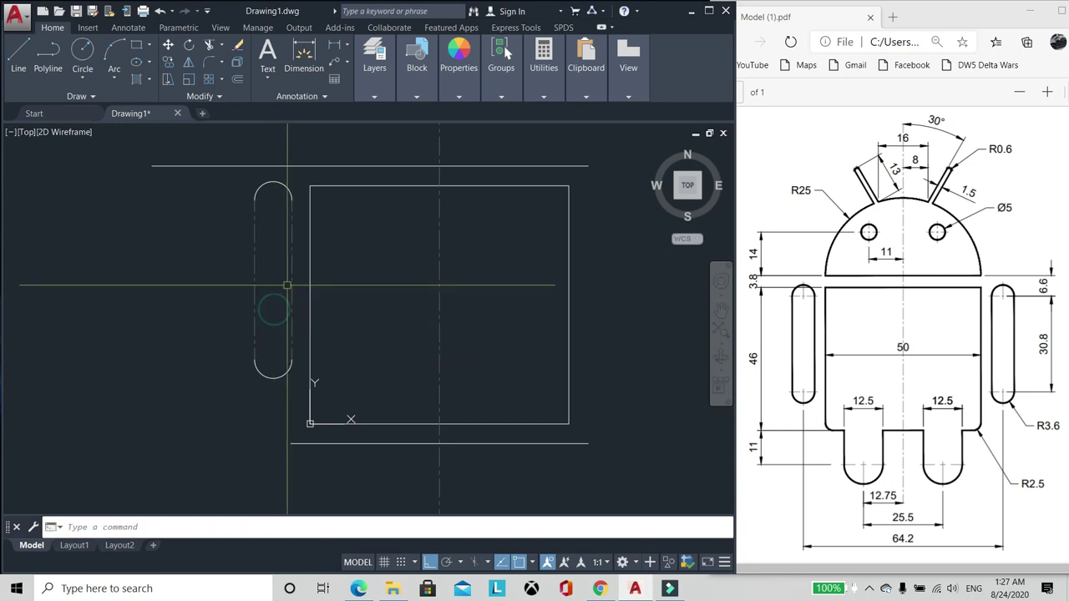
# Step: Match the properties of the left arm's side lines to its lower end arc
pyautogui.click(272, 357)
pyautogui.click(233, 387)
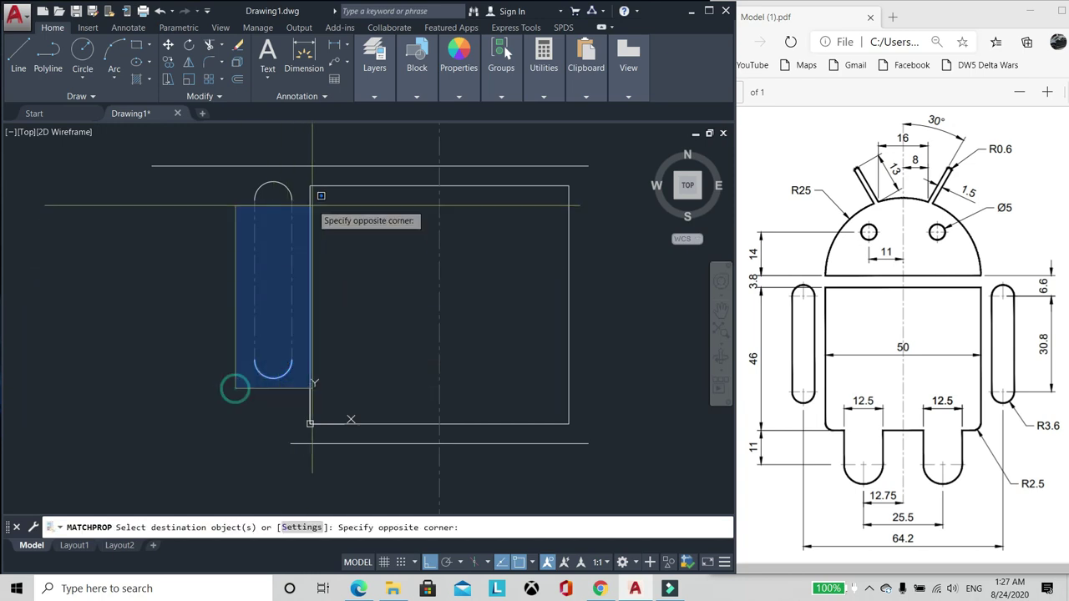
pyautogui.click(305, 155)
pyautogui.press('Return')
pyautogui.scroll(-4, 382, 268)
pyautogui.scroll(4, 382, 269)
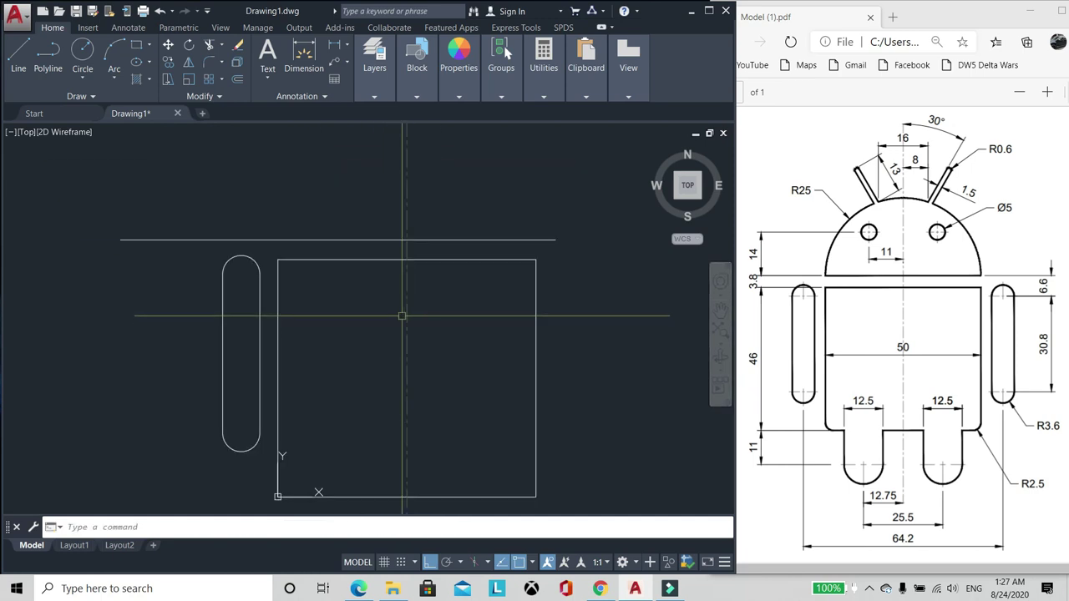
pyautogui.moveTo(340, 394); pyautogui.dragTo(331, 348, button='middle')
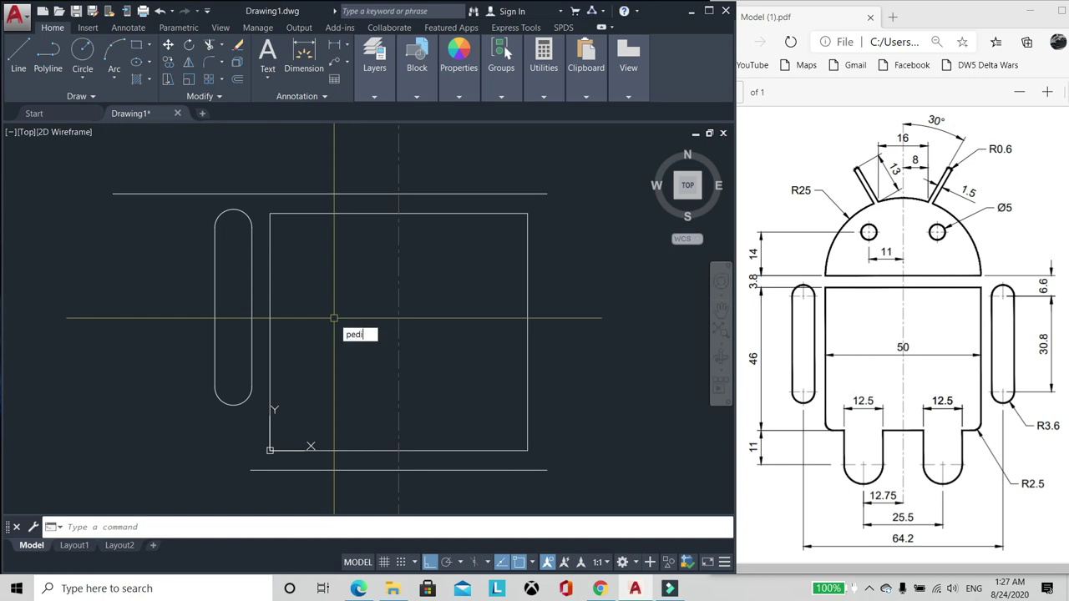
pyautogui.press('Return')
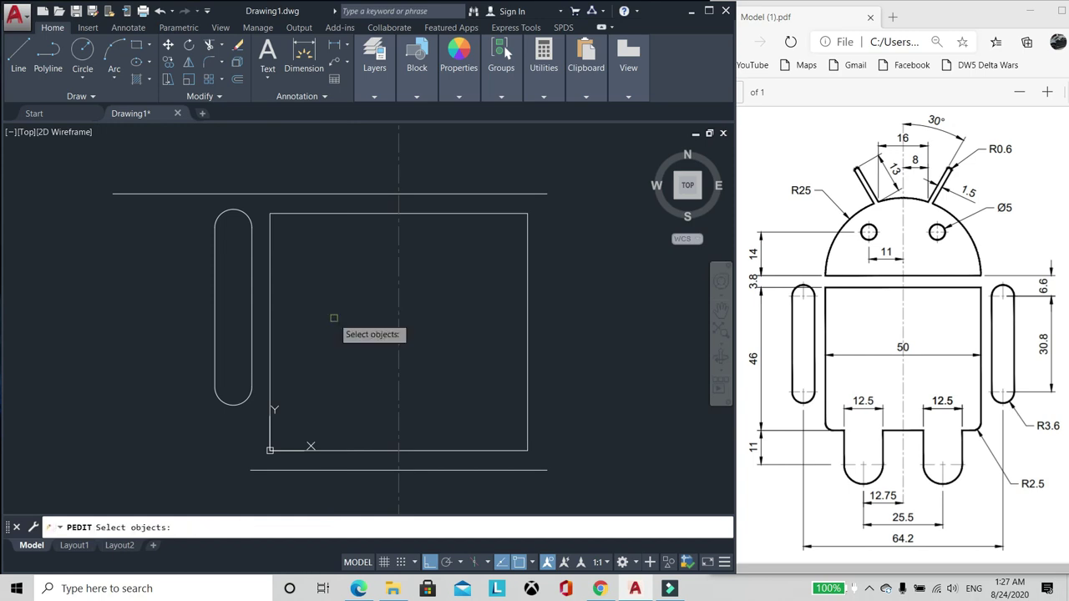
pyautogui.click(188, 441)
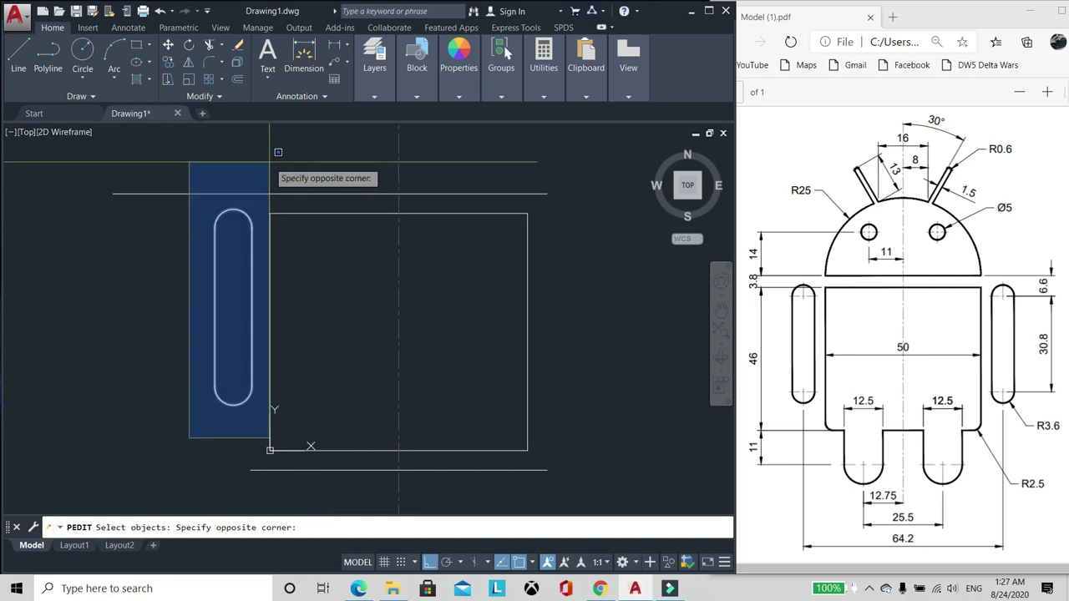
pyautogui.click(261, 165)
pyautogui.press('Escape')
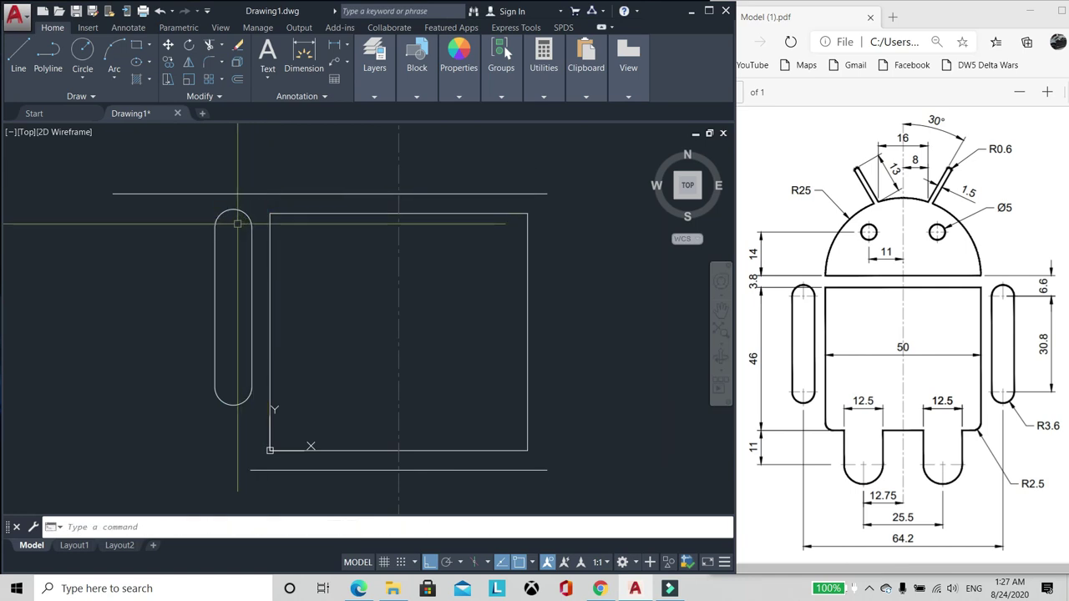
# Step: Join the left arm's two side lines and two end arcs into one polyline using multiple-object polyline editing
pyautogui.press('Return')
pyautogui.write('m')
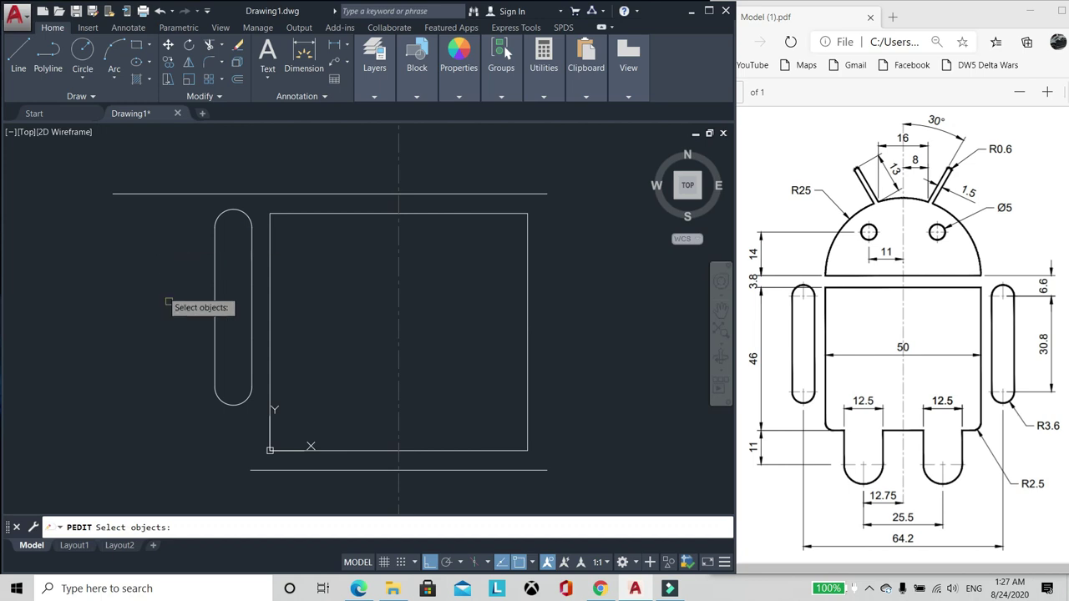
pyautogui.click(208, 424)
pyautogui.click(262, 173)
pyautogui.press('Return')
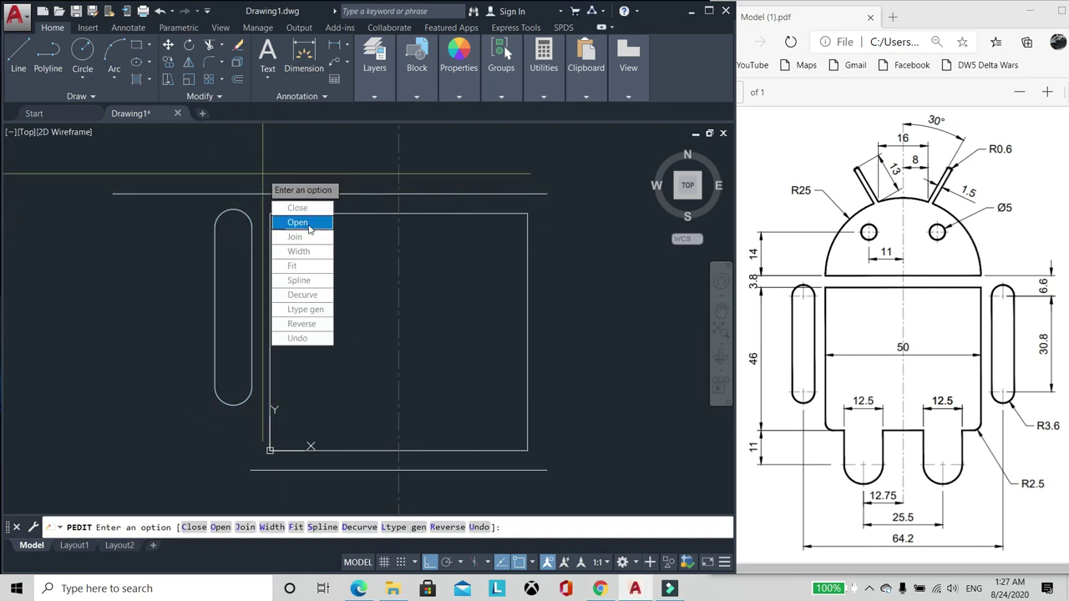
pyautogui.click(307, 238)
pyautogui.press('Return')
pyautogui.press('Return')
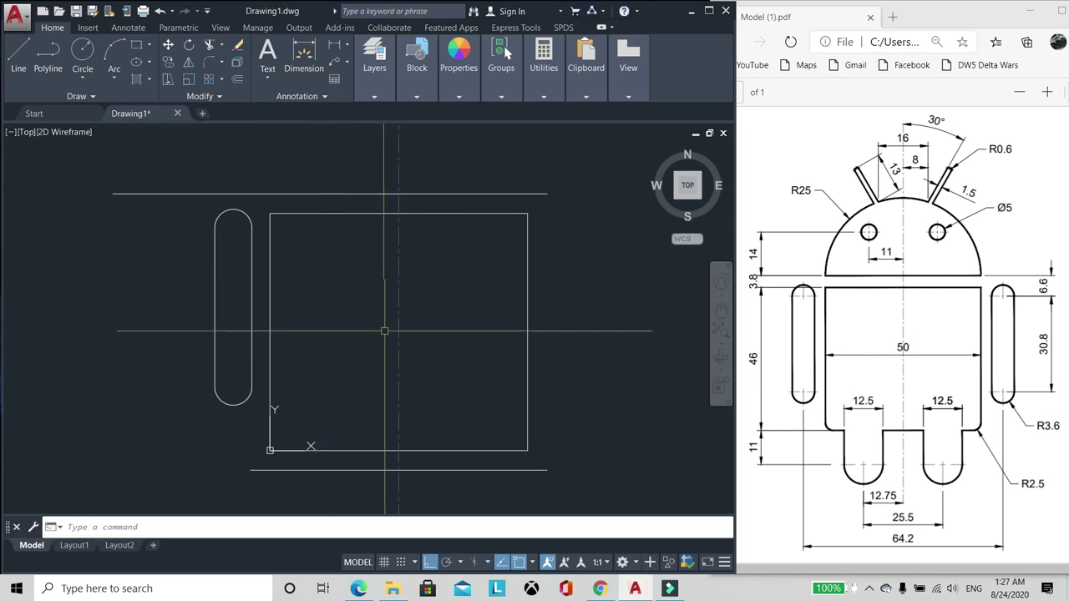
# Step: Erase the horizontal construction line just below the body rectangle
pyautogui.scroll(-1, 357, 307)
pyautogui.scroll(1, 358, 307)
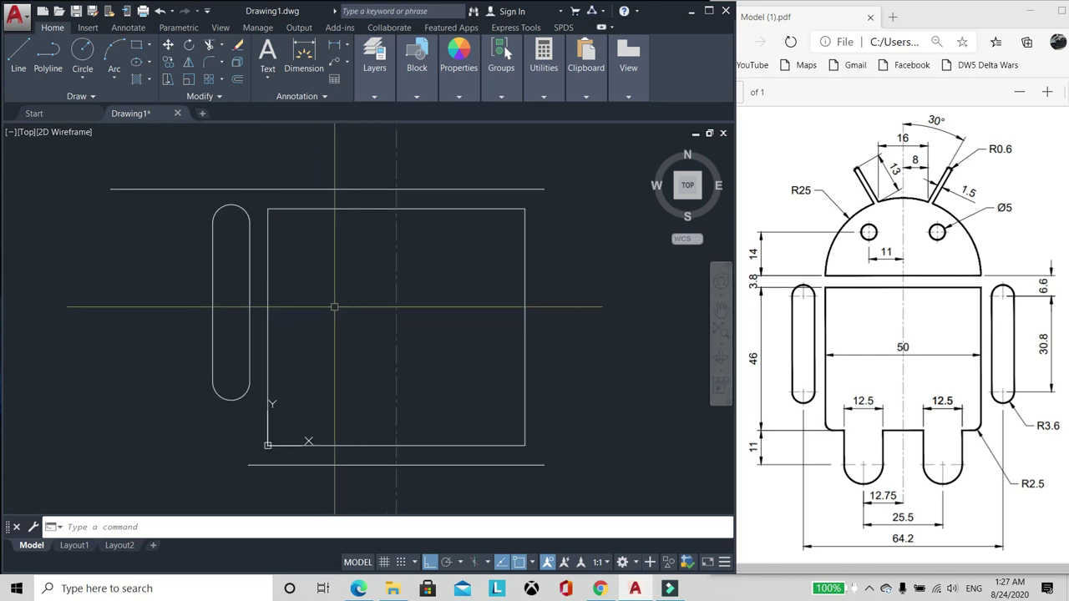
pyautogui.scroll(-2, 358, 307)
pyautogui.scroll(2, 360, 477)
pyautogui.scroll(2, 317, 359)
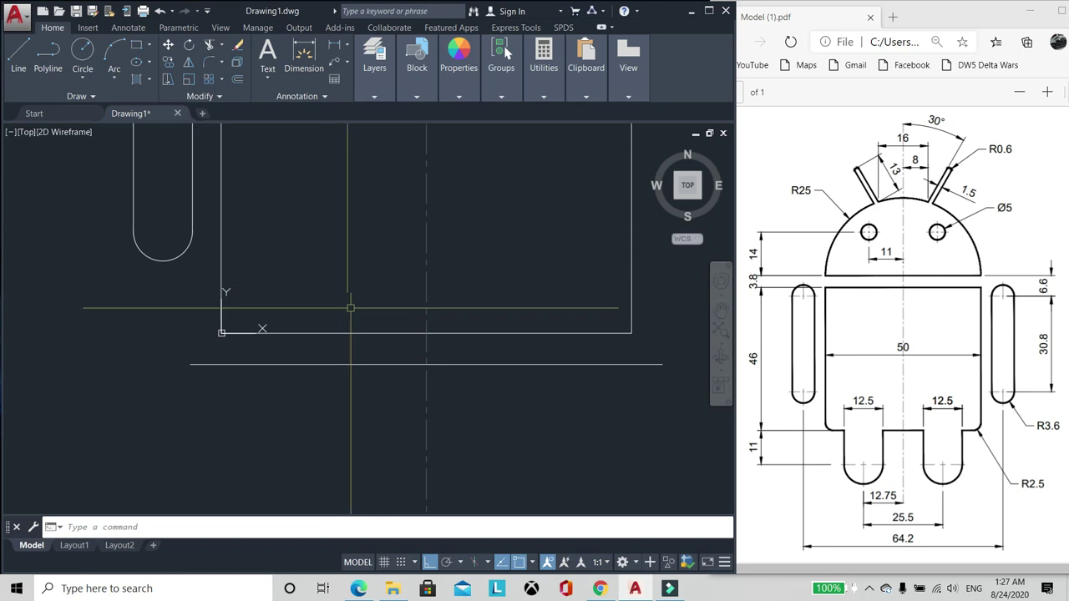
pyautogui.scroll(-2, 350, 306)
pyautogui.scroll(-1, 303, 432)
pyautogui.scroll(1, 341, 337)
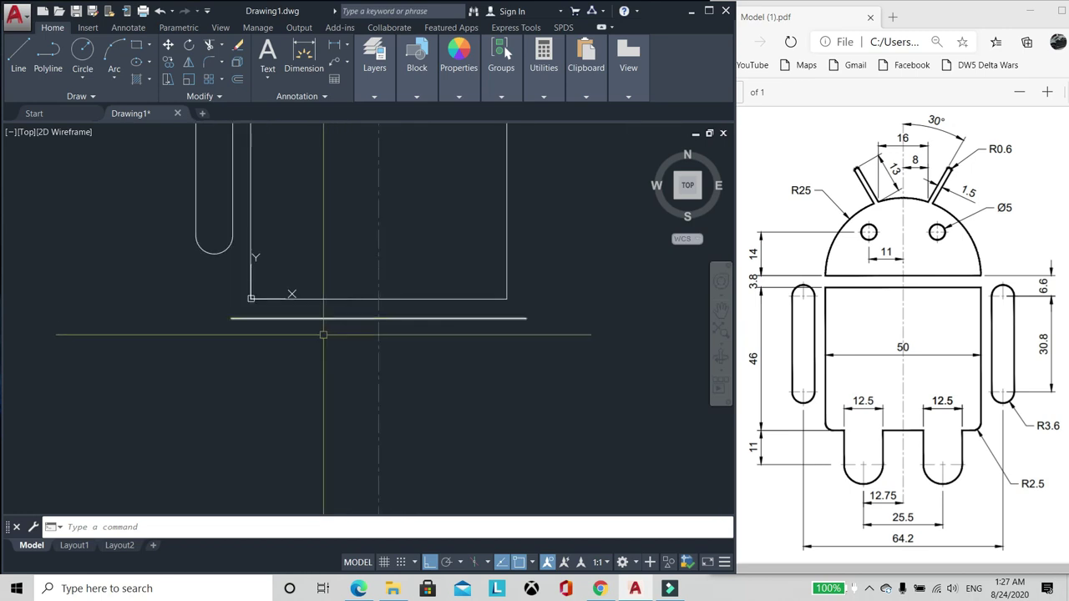
pyautogui.scroll(2, 302, 318)
pyautogui.write('e')
pyautogui.press('Return')
pyautogui.press('Escape')
pyautogui.scroll(-1, 299, 326)
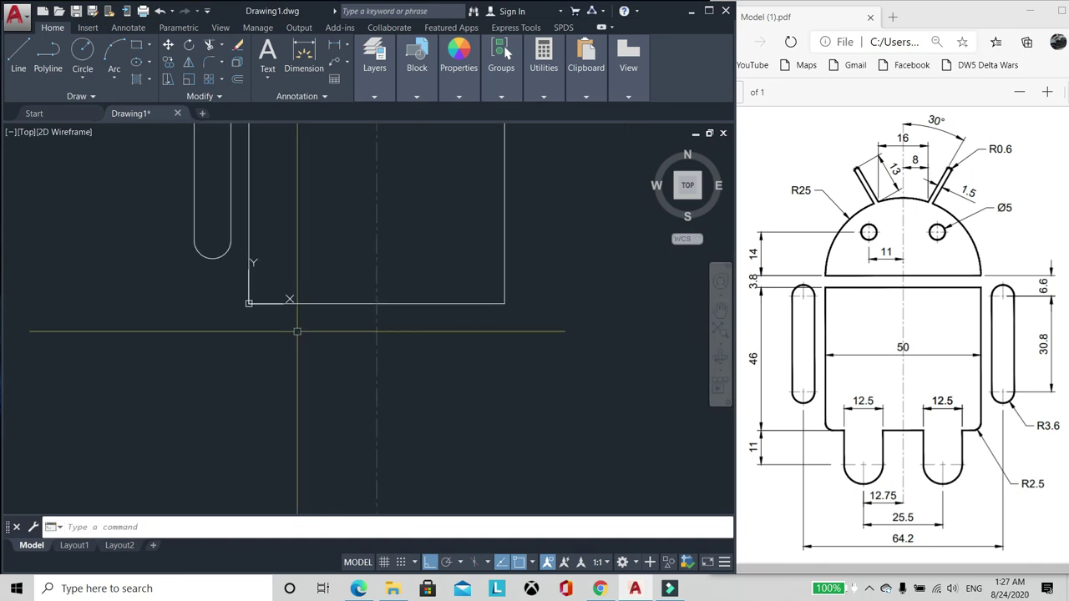
pyautogui.write('pl')
pyautogui.press('Return')
pyautogui.press('Escape')
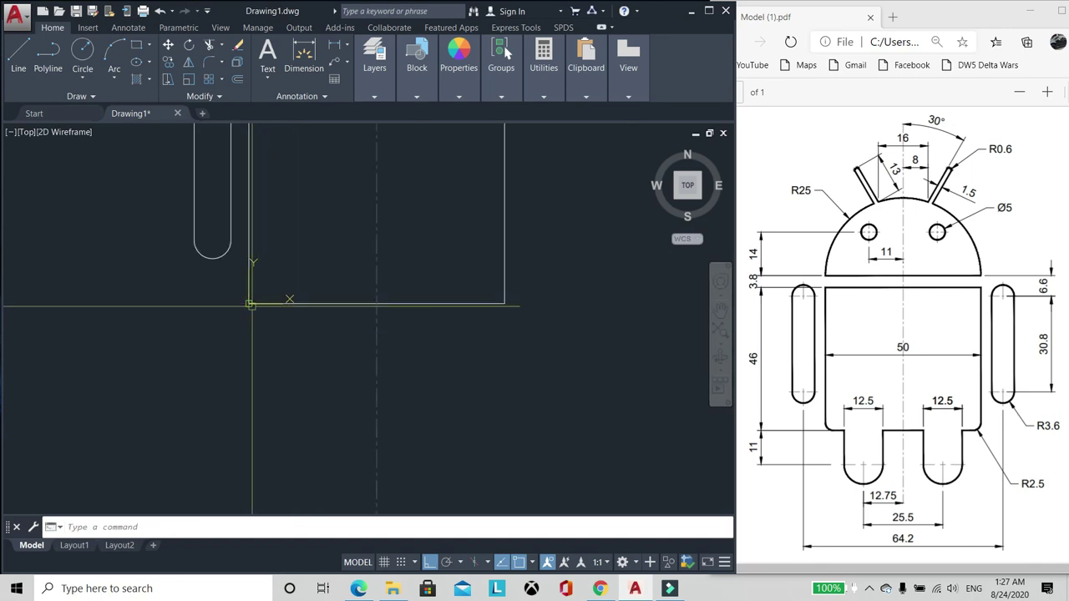
# Step: Offset the body rectangle outward by 11
pyautogui.write('o')
pyautogui.press('Return')
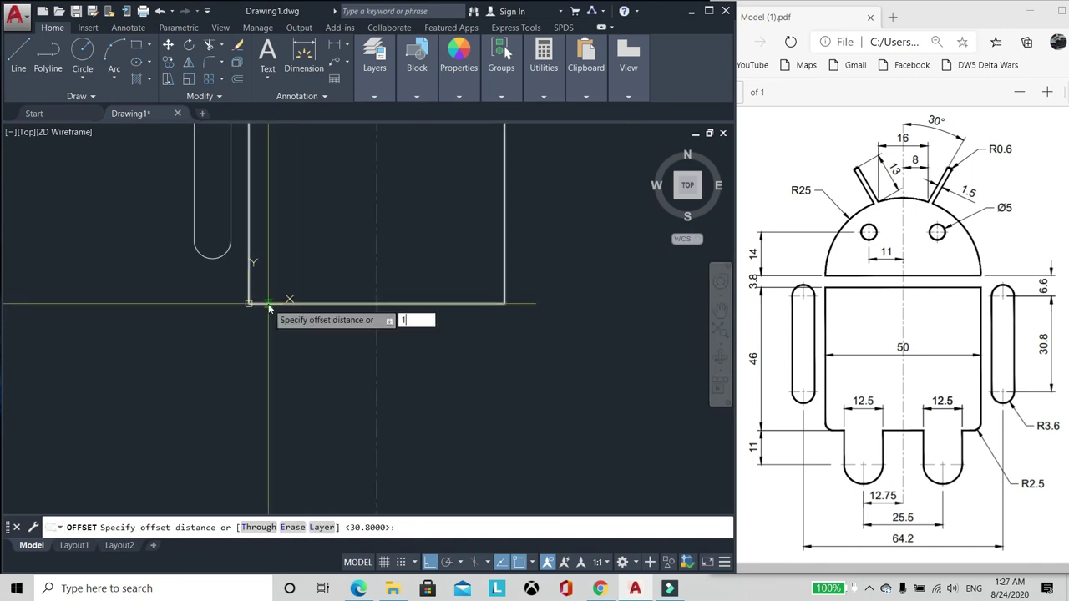
pyautogui.write('11')
pyautogui.press('Return')
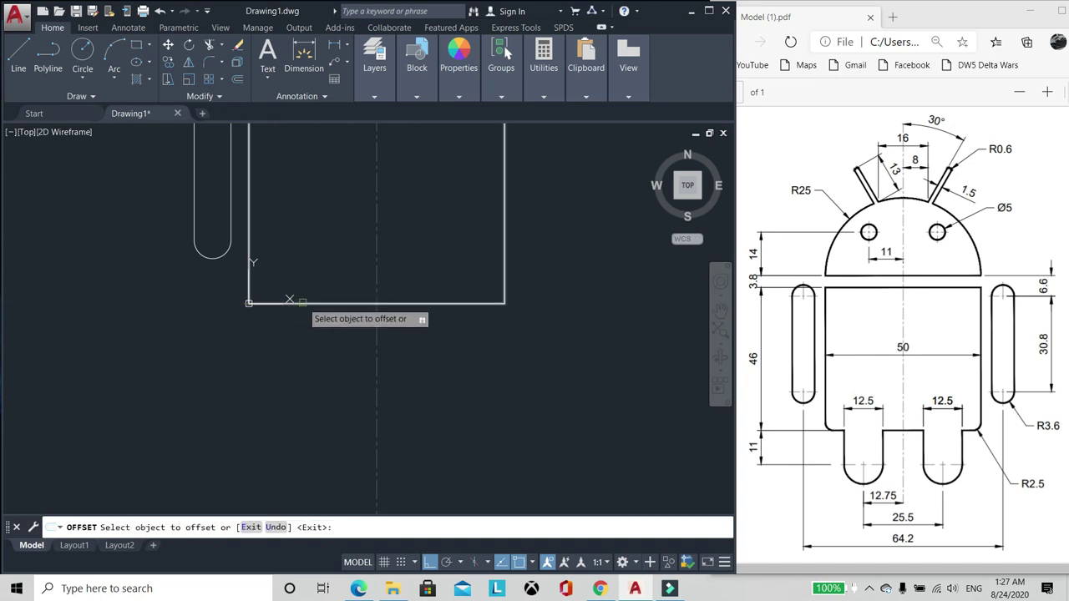
pyautogui.click(289, 303)
pyautogui.click(299, 442)
pyautogui.press('Return')
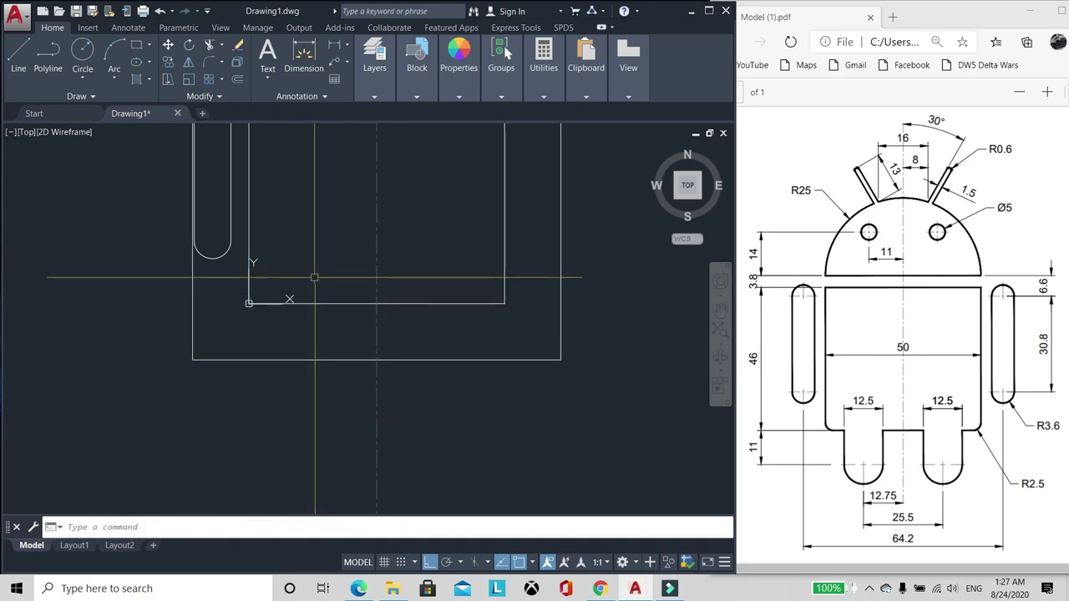
pyautogui.scroll(-2, 349, 307)
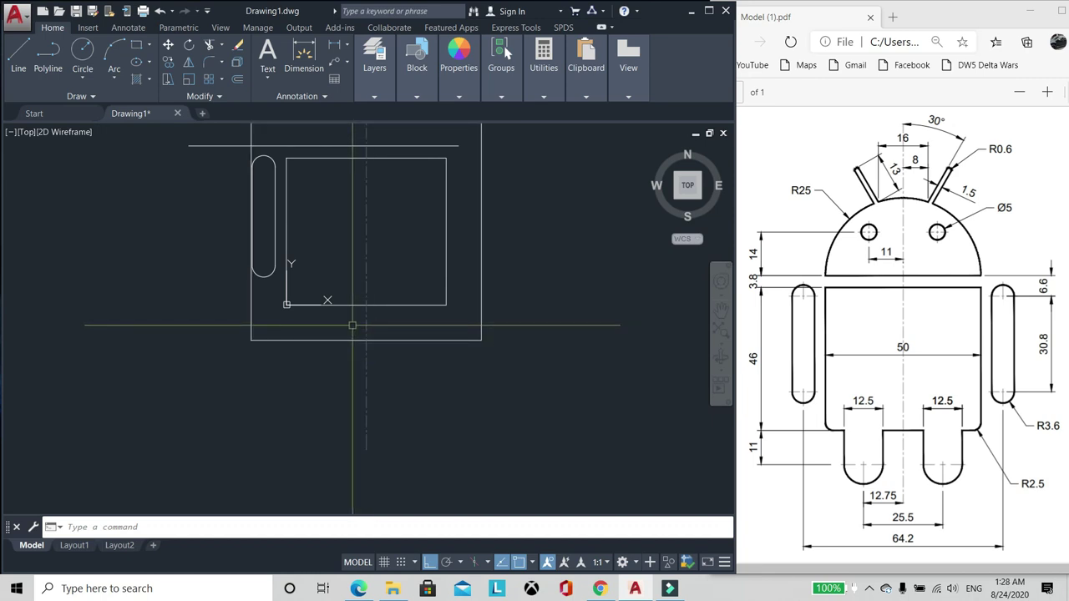
# Step: Offset the vertical centre line 12.75 to the left to create the left leg's axis
pyautogui.scroll(2, 351, 324)
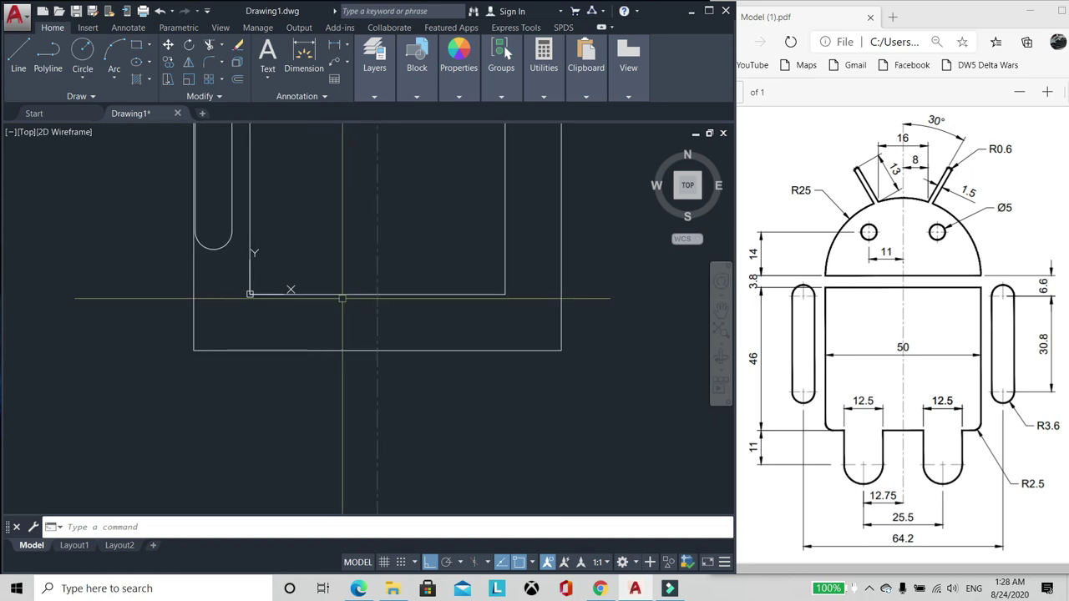
pyautogui.write('o')
pyautogui.press('Return')
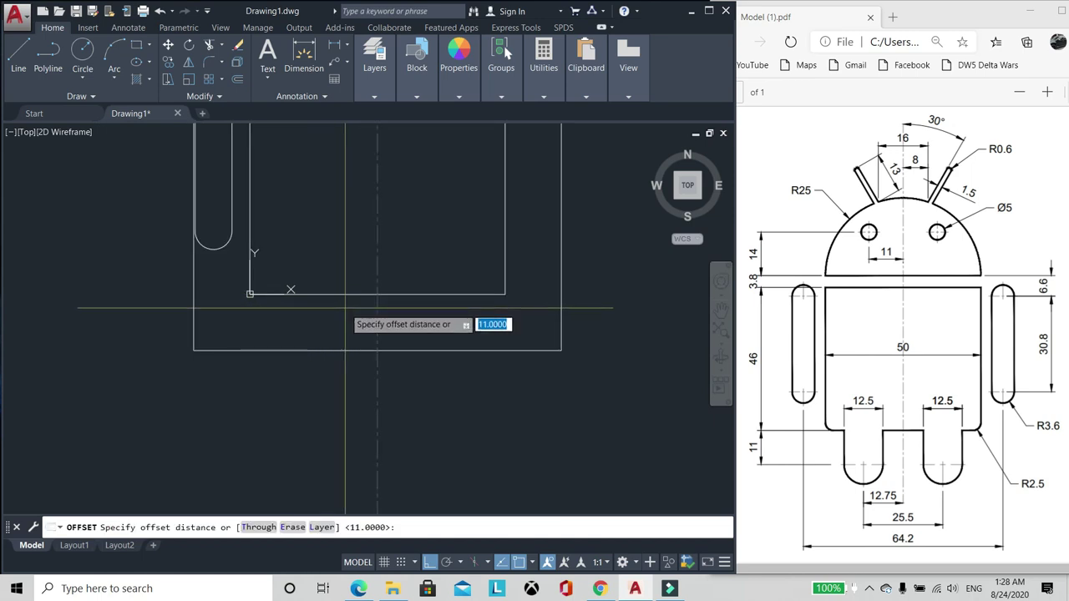
pyautogui.write('12.5')
pyautogui.press('Return')
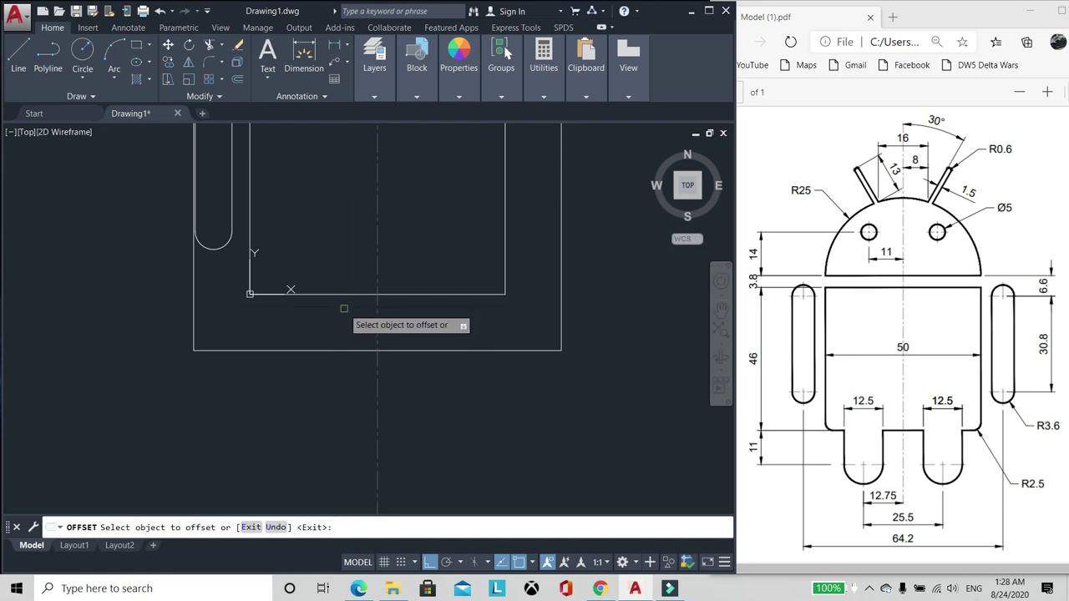
pyautogui.click(377, 386)
pyautogui.click(267, 406)
pyautogui.press('Return')
# Step: Draw a horizontal polyline 12.5 long inside the body rectangle, just above its lower edge, for the leg width
pyautogui.scroll(2, 295, 247)
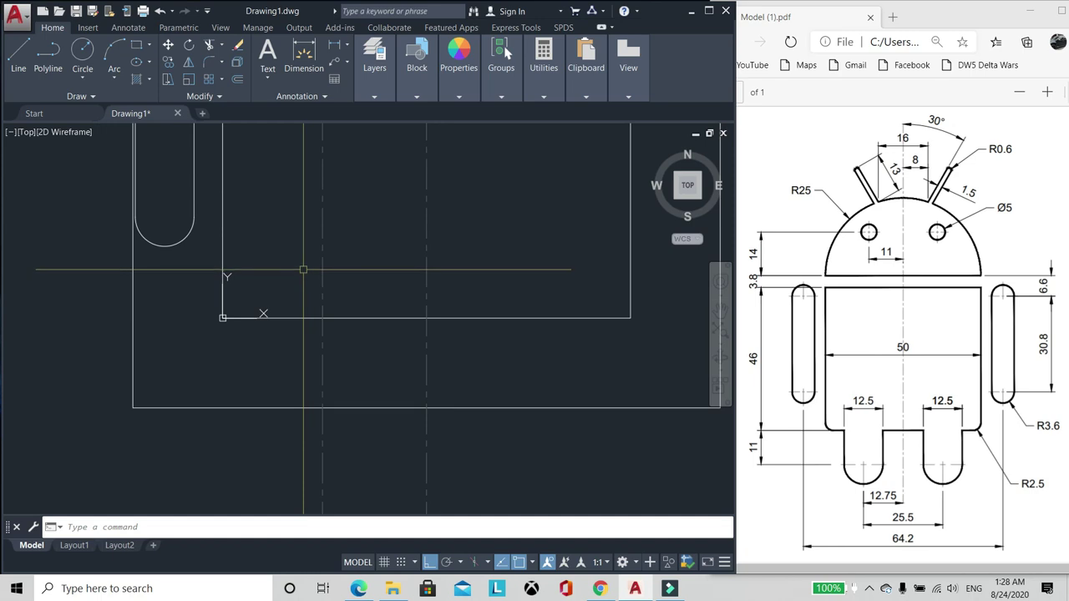
pyautogui.write('pl')
pyautogui.press('Return')
pyautogui.click(274, 264)
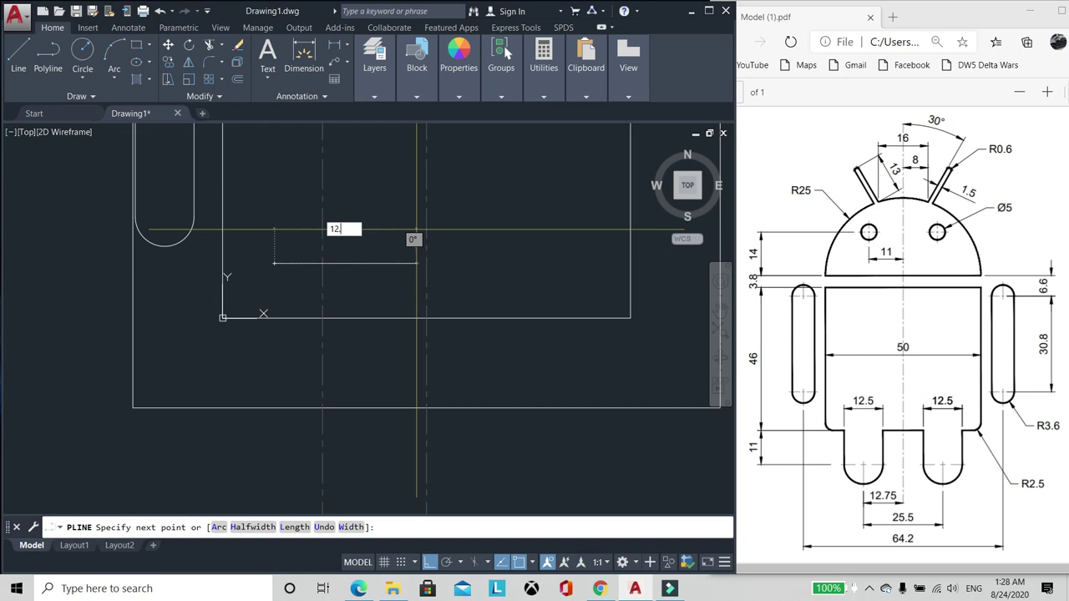
pyautogui.press('Return')
pyautogui.press('Return')
# Step: Move the 12.5 line by its midpoint to the intersection of the left leg's axis and the outer rectangle's lower edge
pyautogui.click(346, 259)
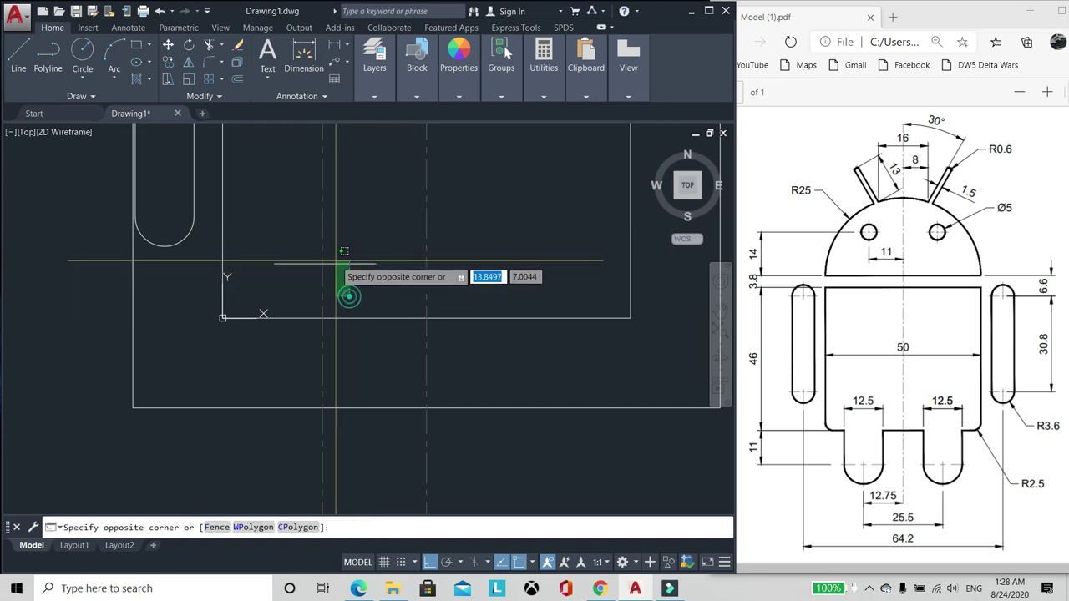
pyautogui.click(330, 264)
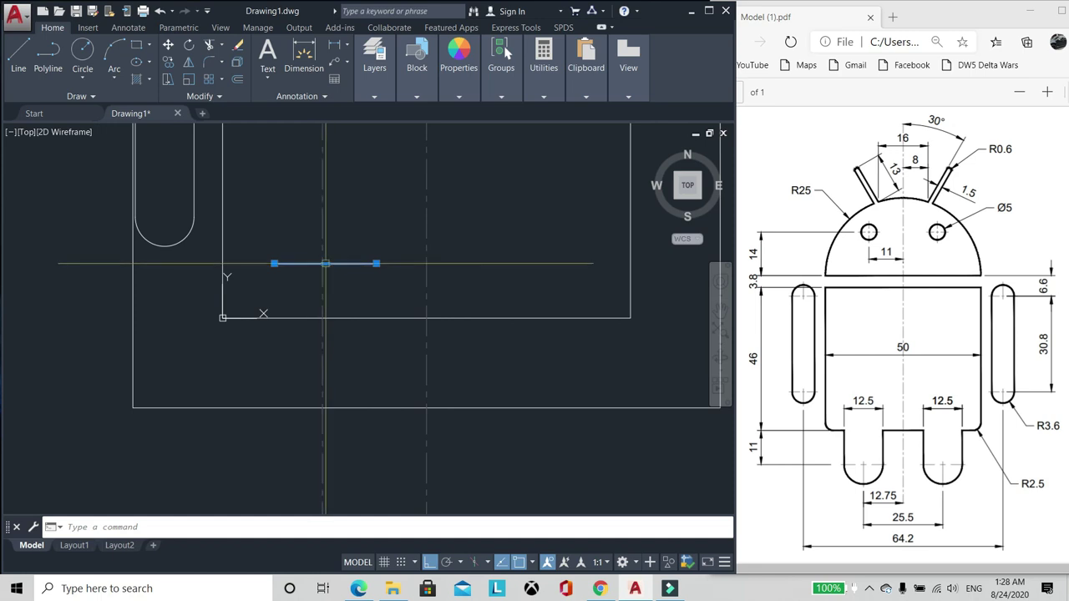
pyautogui.click(332, 265)
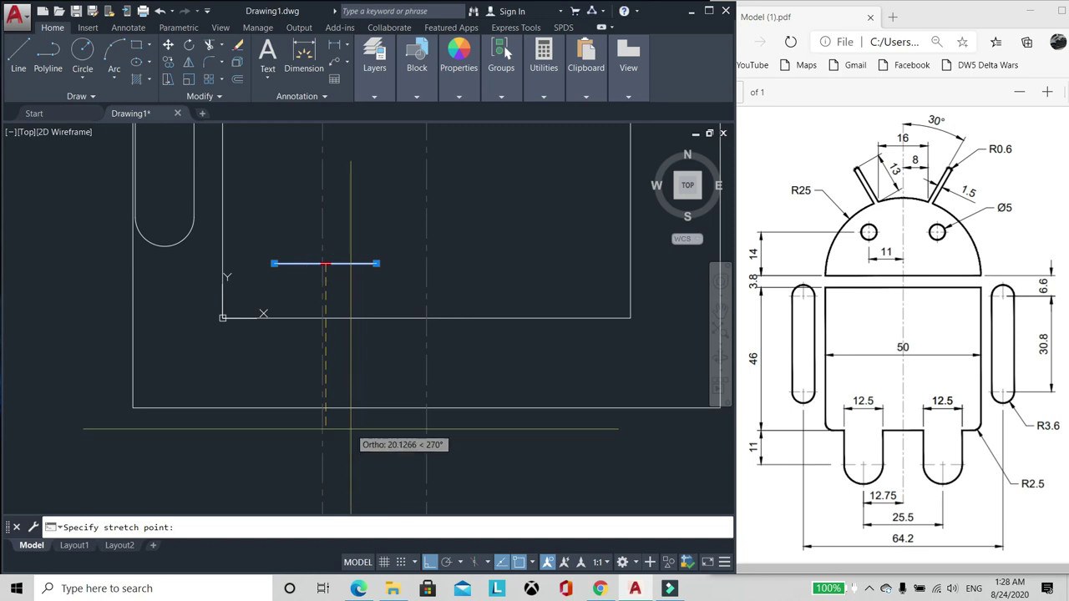
pyautogui.click(323, 407)
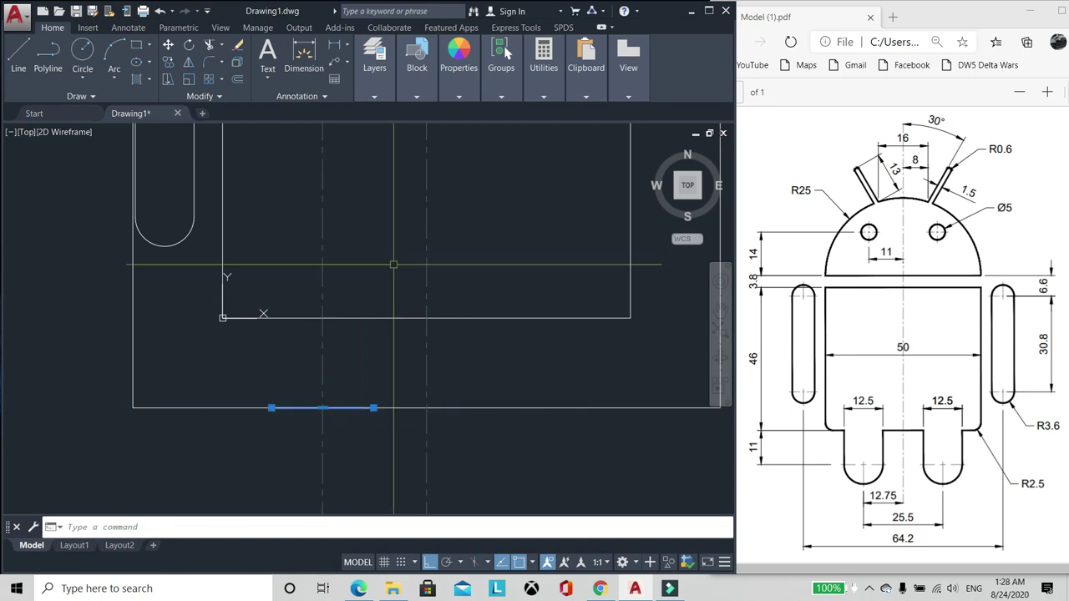
pyautogui.press('Escape')
# Step: Erase the outer rectangle offset around the body
pyautogui.scroll(-2, 369, 276)
pyautogui.scroll(2, 378, 314)
pyautogui.write('e')
pyautogui.press('Return')
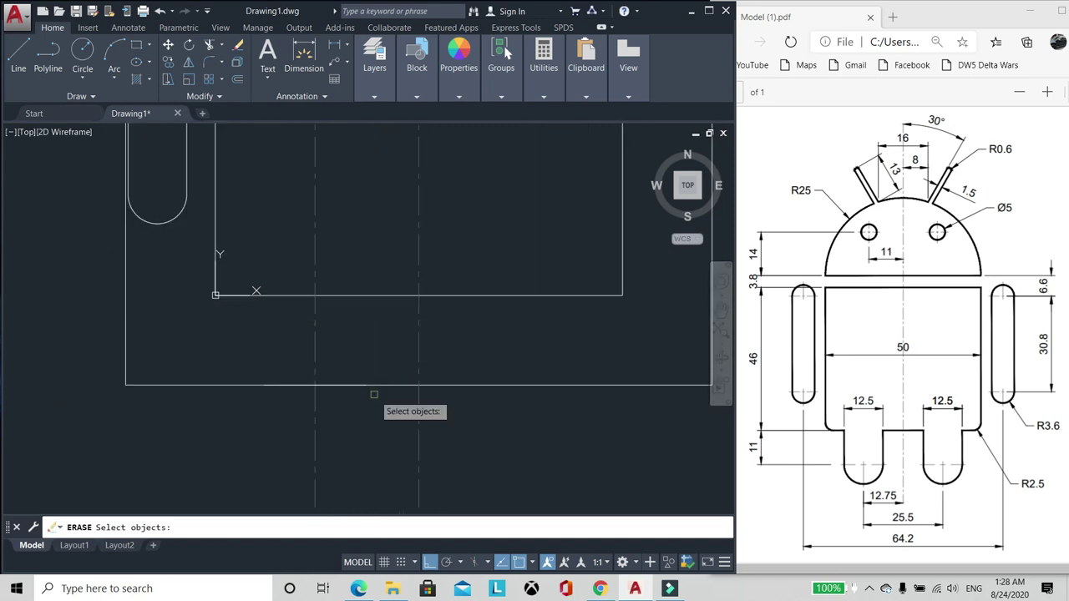
pyautogui.click(397, 409)
pyautogui.click(389, 365)
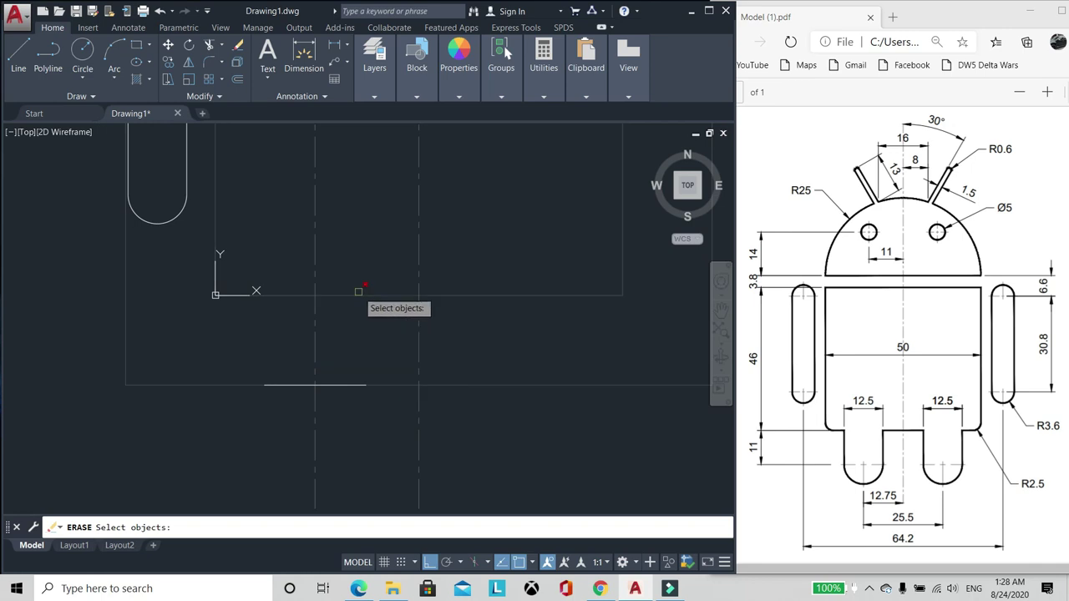
pyautogui.press('space')
pyautogui.scroll(-1, 327, 325)
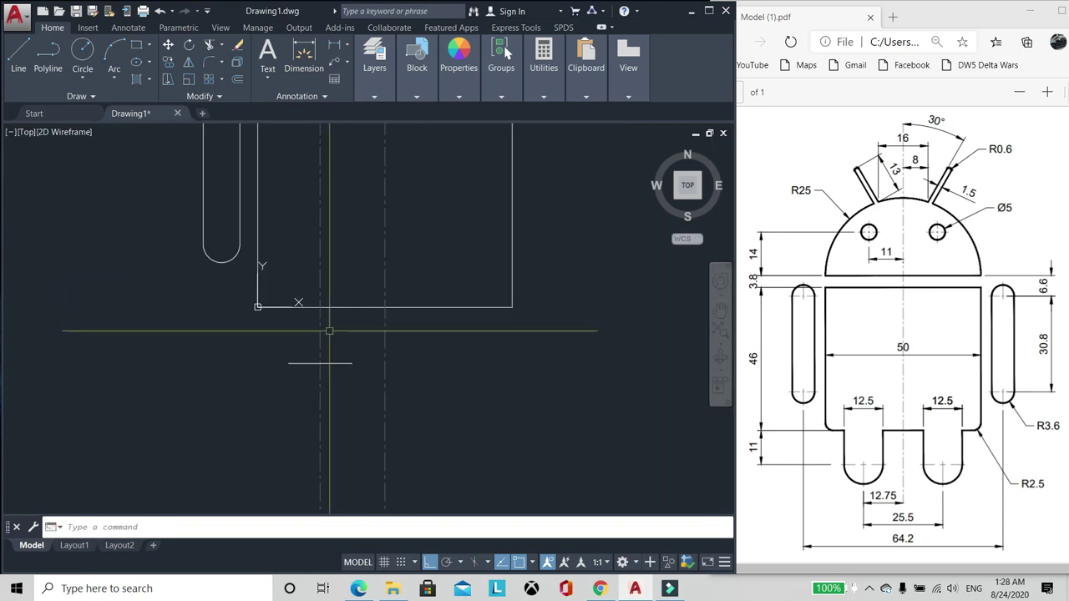
# Step: Draw vertical polylines from both ends of the 12.5 line up to the body's lower edge as the leg sides
pyautogui.write('pl')
pyautogui.press('space')
pyautogui.scroll(1, 308, 352)
pyautogui.click(275, 367)
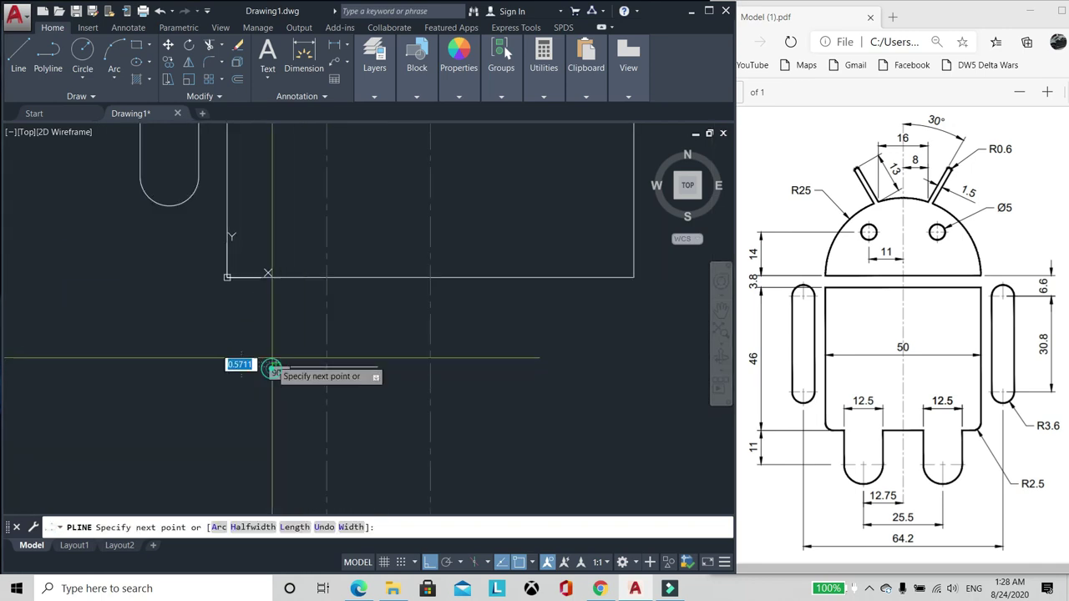
pyautogui.click(275, 277)
pyautogui.press('space')
pyautogui.press('space')
pyautogui.click(378, 366)
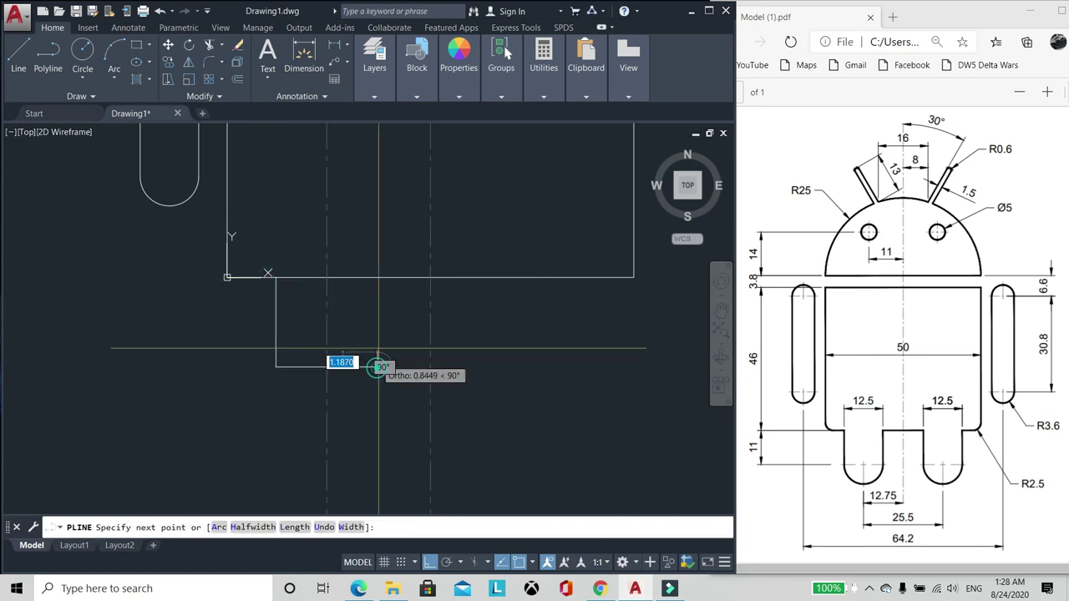
pyautogui.click(377, 278)
pyautogui.press('space')
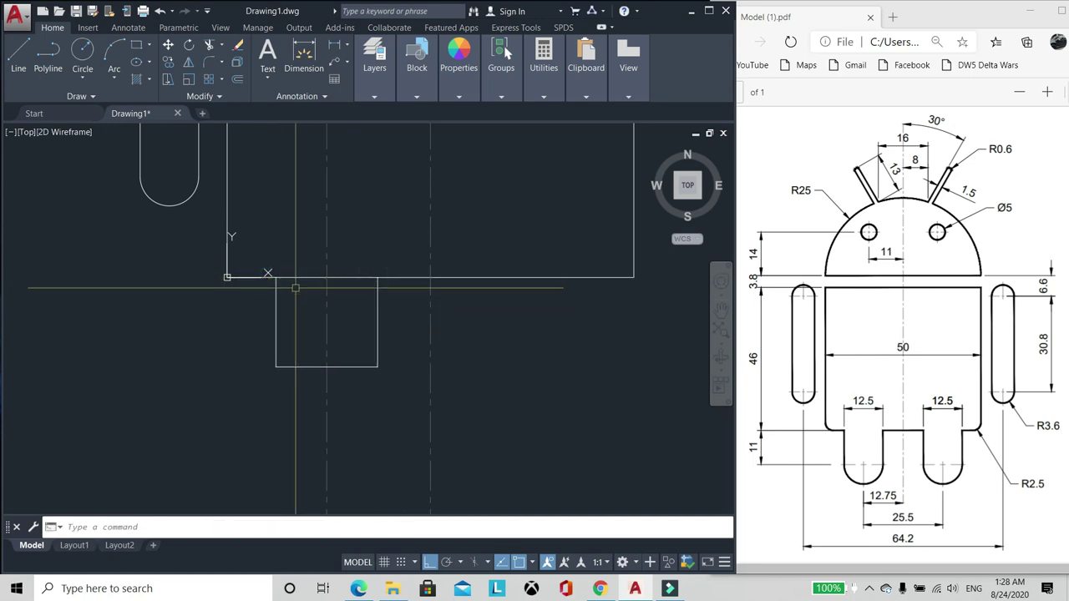
# Step: Draw a circle of radius 6.25 centred on the 12.5 line's midpoint, reaching the line's end
pyautogui.write('c')
pyautogui.press('space')
pyautogui.click(327, 367)
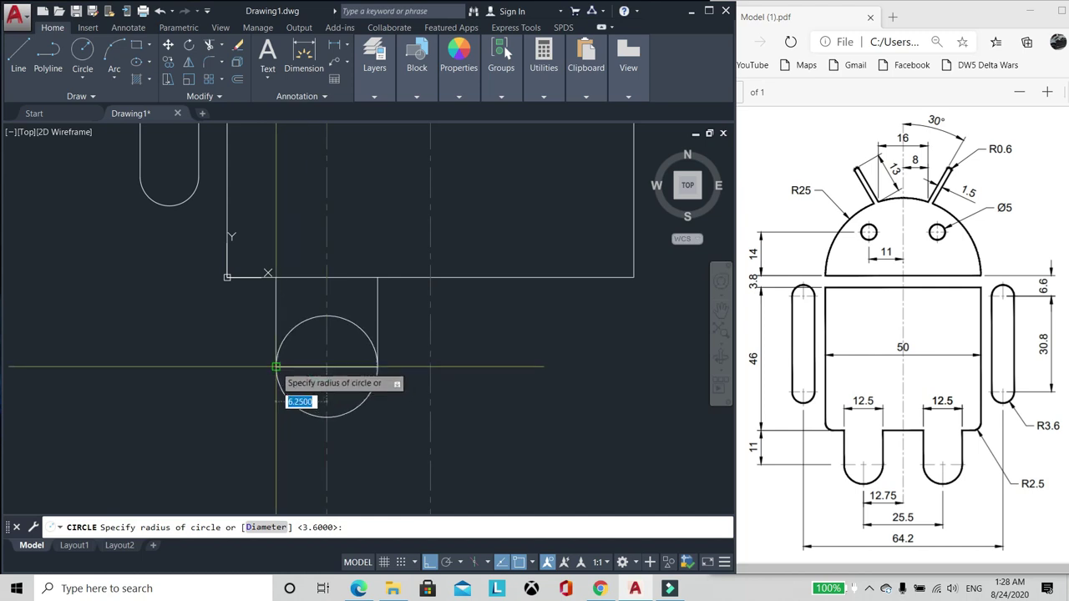
pyautogui.click(276, 366)
# Step: Trim the circle's upper half at the 12.5 line and remove that line, leaving a rounded leg end
pyautogui.write('tr')
pyautogui.press('space')
pyautogui.click(297, 355)
pyautogui.click(285, 380)
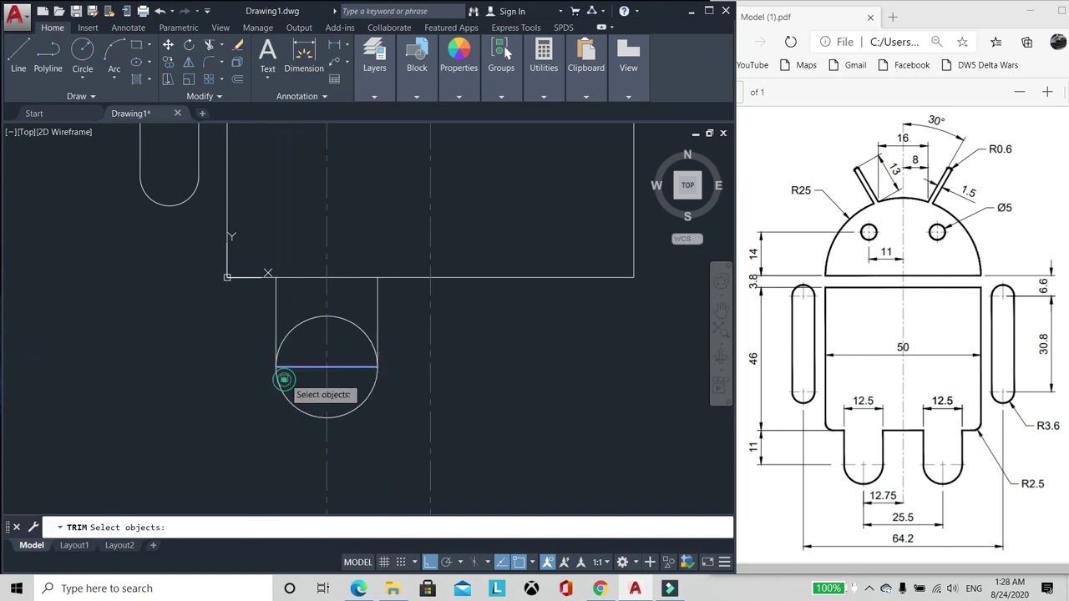
pyautogui.press('space')
pyautogui.click(296, 327)
pyautogui.press('space')
pyautogui.click(354, 366)
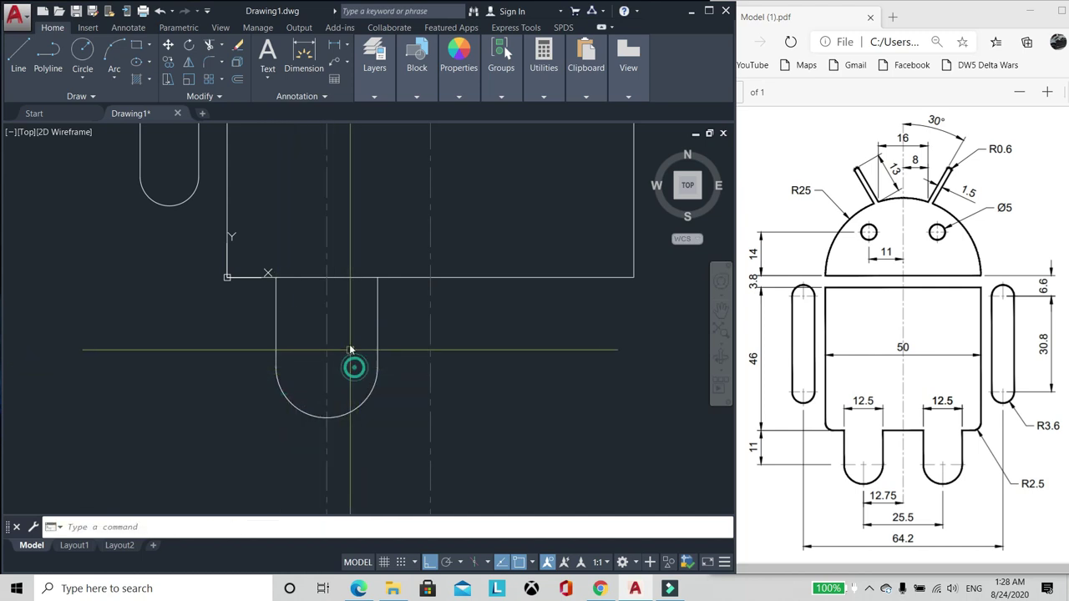
# Step: Trim the body's lower edge between the left leg's two side lines
pyautogui.press('space')
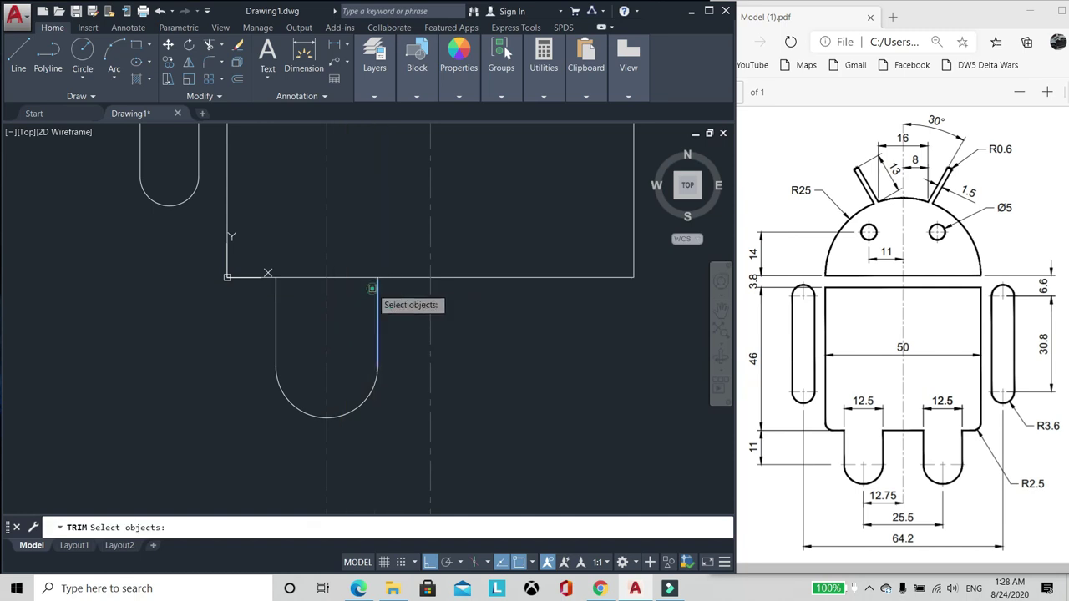
pyautogui.click(386, 292)
pyautogui.click(252, 289)
pyautogui.press('space')
pyautogui.click(293, 277)
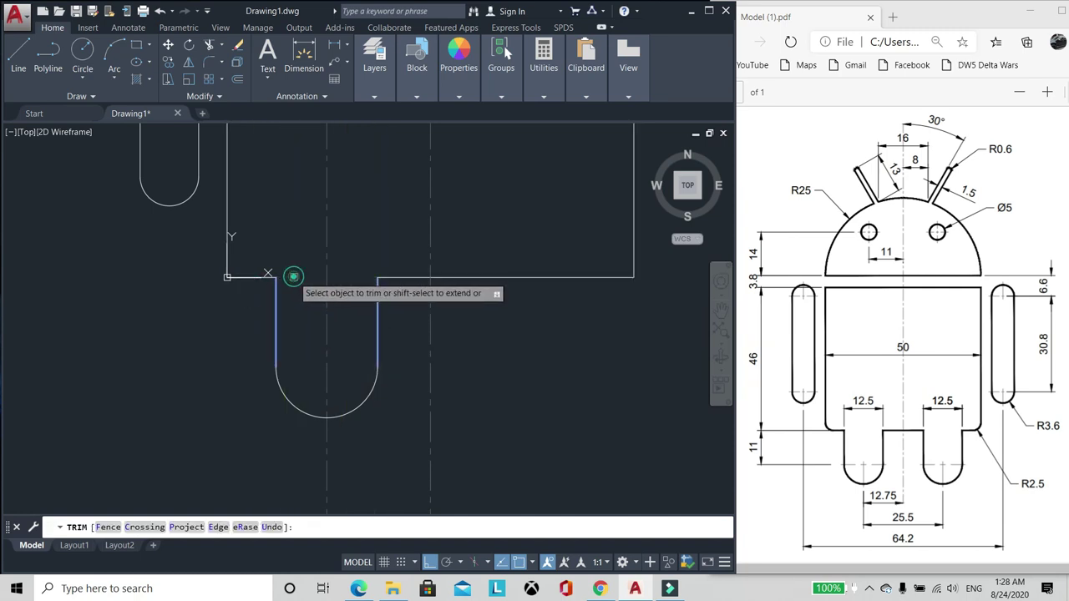
pyautogui.press('space')
# Step: Examine the left leg, the body outline and the head base line area above the body
pyautogui.scroll(-2, 389, 309)
pyautogui.scroll(1, 389, 308)
pyautogui.scroll(4, 384, 299)
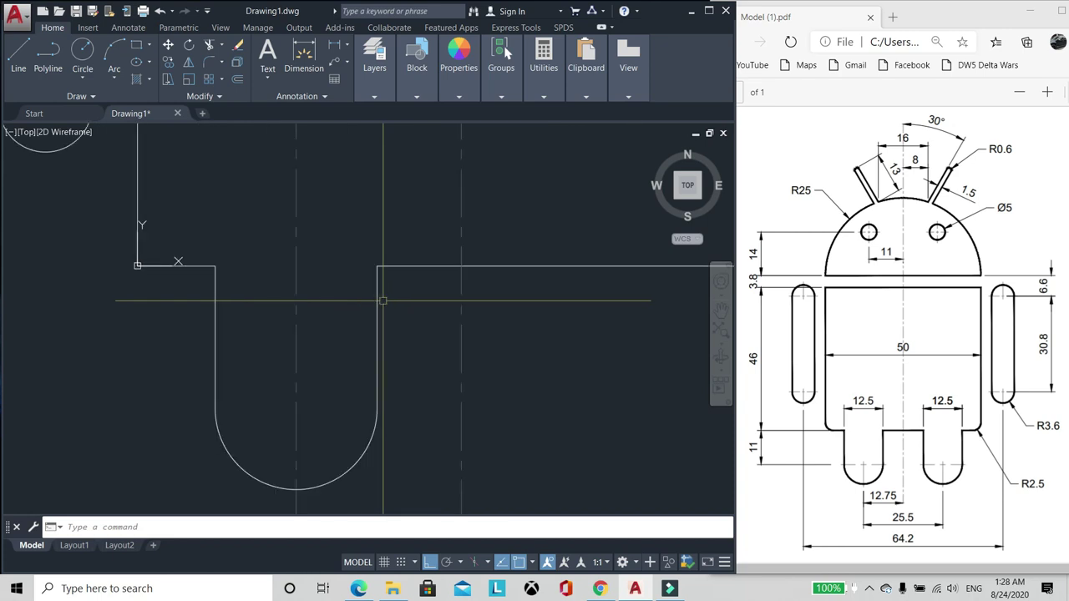
pyautogui.scroll(-6, 311, 354)
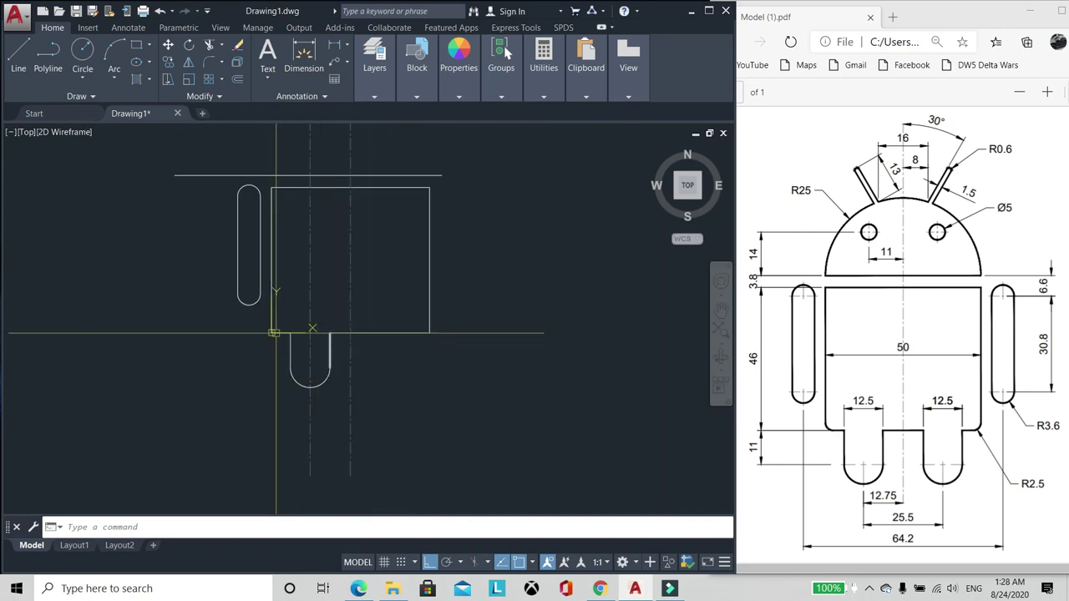
pyautogui.scroll(2, 293, 282)
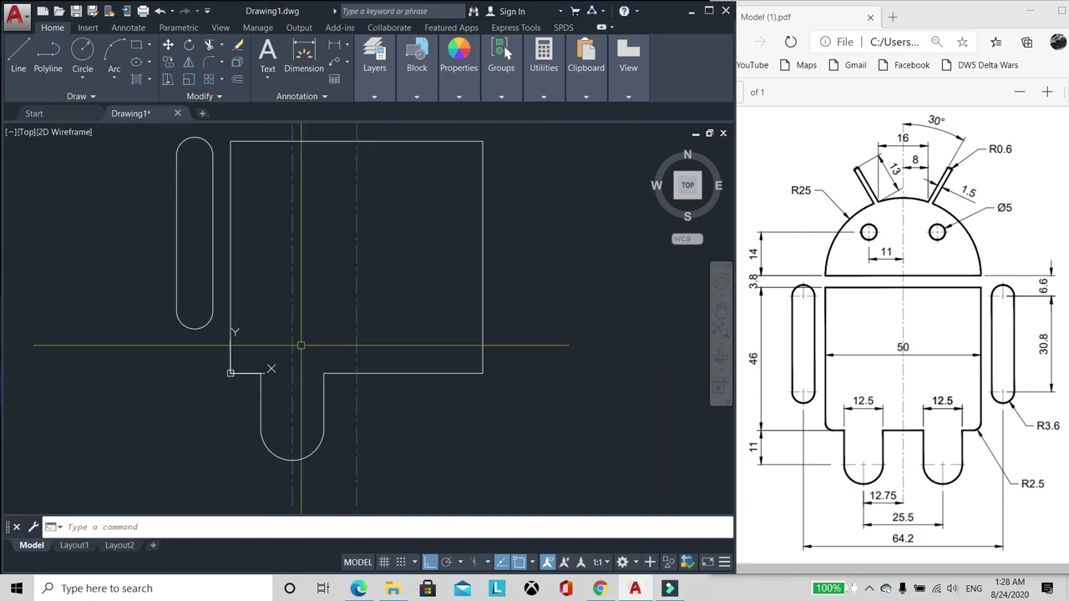
pyautogui.scroll(-3, 301, 345)
pyautogui.scroll(5, 305, 311)
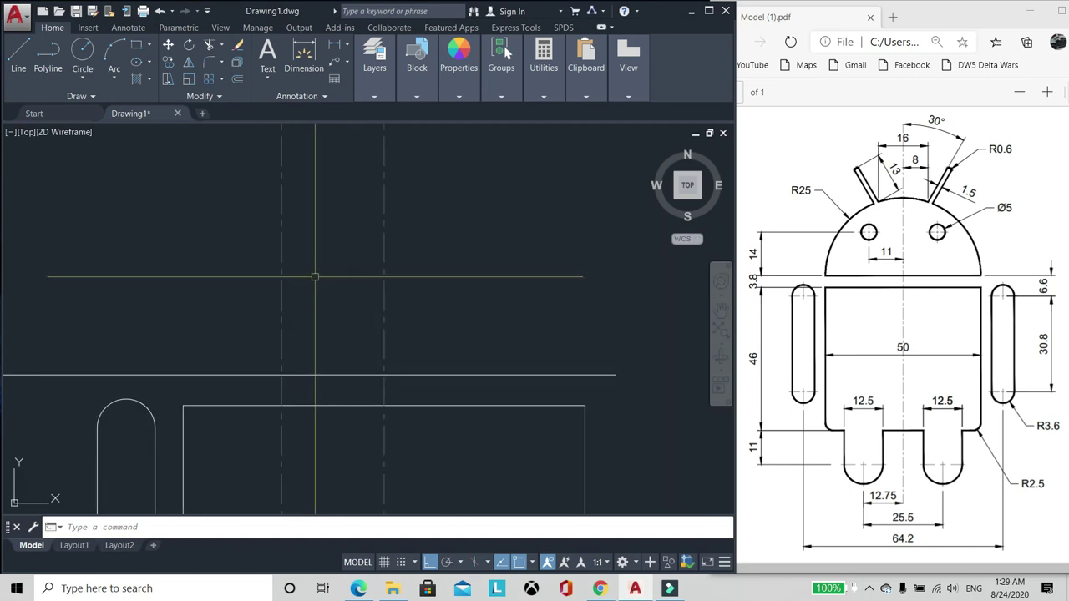
pyautogui.scroll(-3, 336, 259)
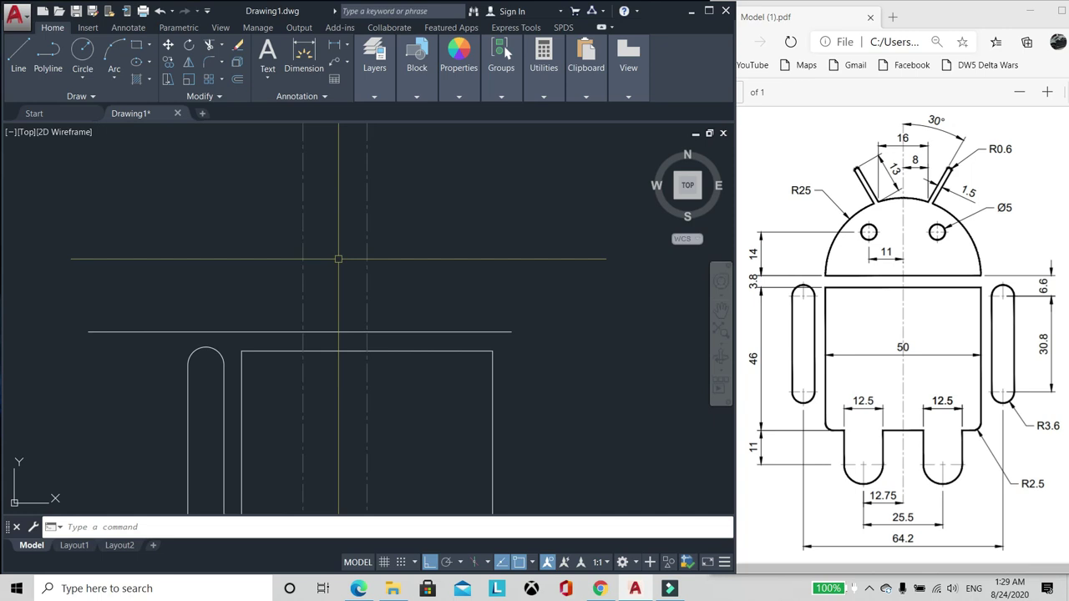
pyautogui.scroll(2, 374, 273)
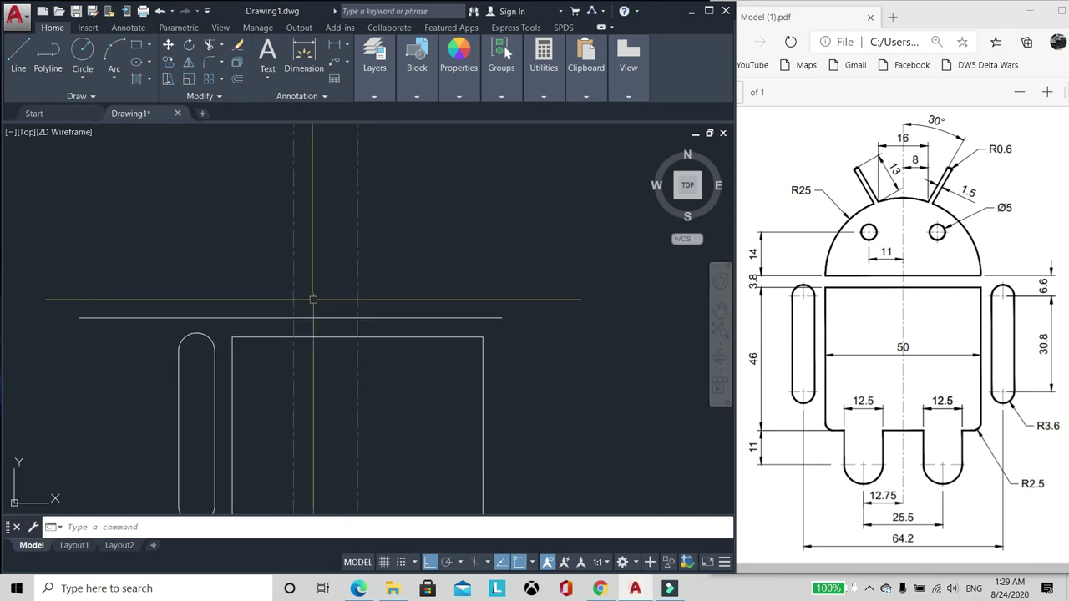
# Step: Draw vertical polylines upward from the body's two upper corners, crossing the horizontal head base line
pyautogui.write('pl')
pyautogui.press('Return')
pyautogui.scroll(2, 238, 329)
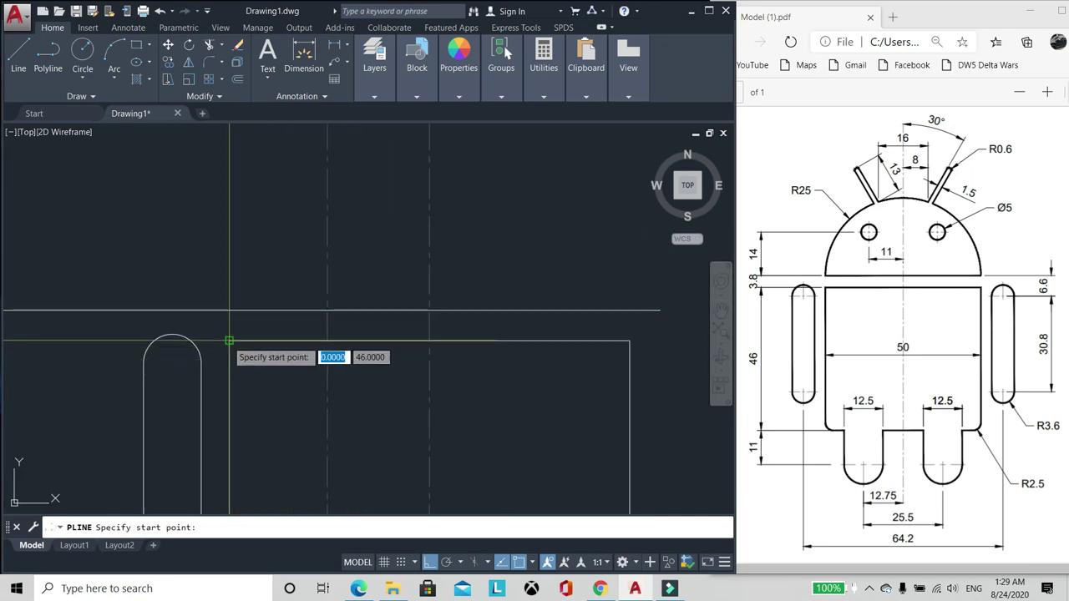
pyautogui.click(228, 340)
pyautogui.click(228, 275)
pyautogui.press('Return')
pyautogui.press('Return')
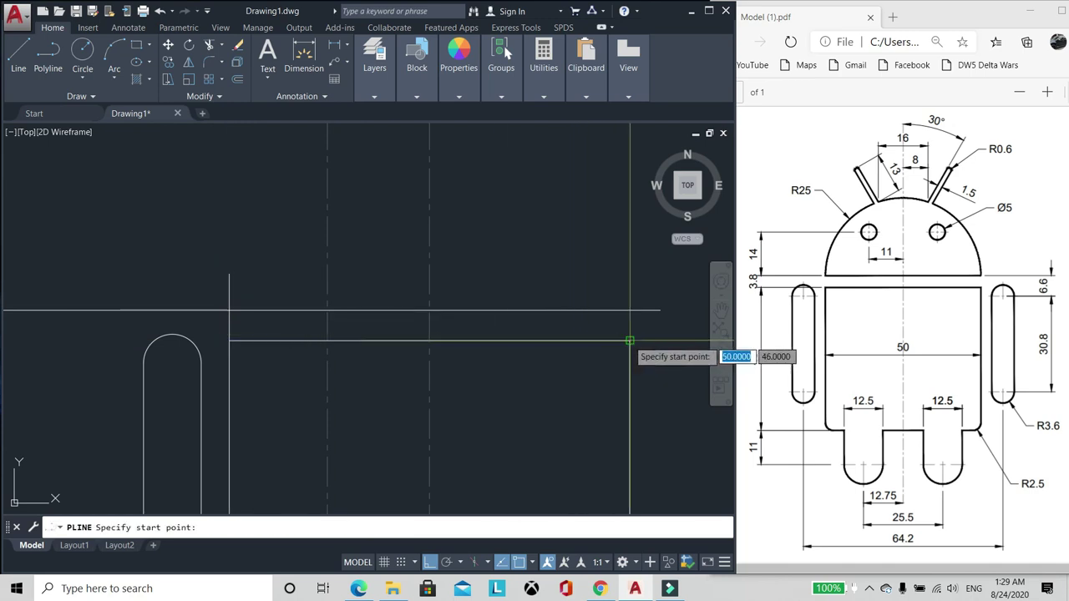
pyautogui.click(628, 340)
pyautogui.click(621, 282)
pyautogui.press('Return')
# Step: Trim both ends of the head base line that extend beyond the vertical lines at the body's corners
pyautogui.write('tr')
pyautogui.press('space')
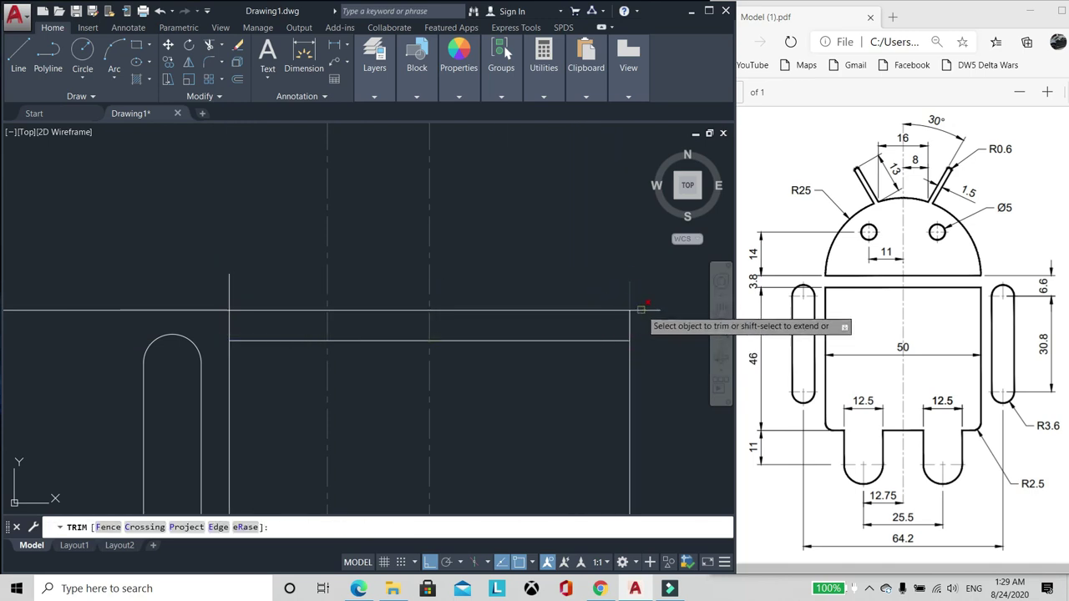
pyautogui.click(644, 310)
pyautogui.click(213, 309)
pyautogui.press('Return')
# Step: Erase the two short vertical construction lines above the body's upper corners
pyautogui.write('e')
pyautogui.click(245, 298)
pyautogui.click(186, 279)
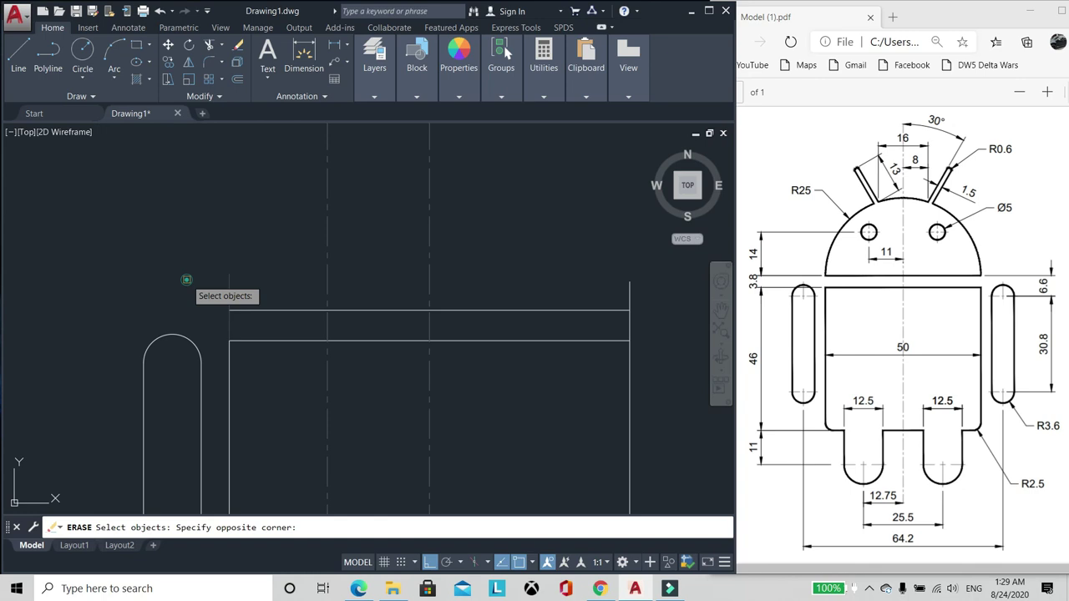
pyautogui.press('space')
pyautogui.press('space')
pyautogui.click(656, 288)
pyautogui.click(577, 271)
pyautogui.press('space')
# Step: Draw a circle of radius 25 for the head, centred where the centre line meets the head base line
pyautogui.write('c')
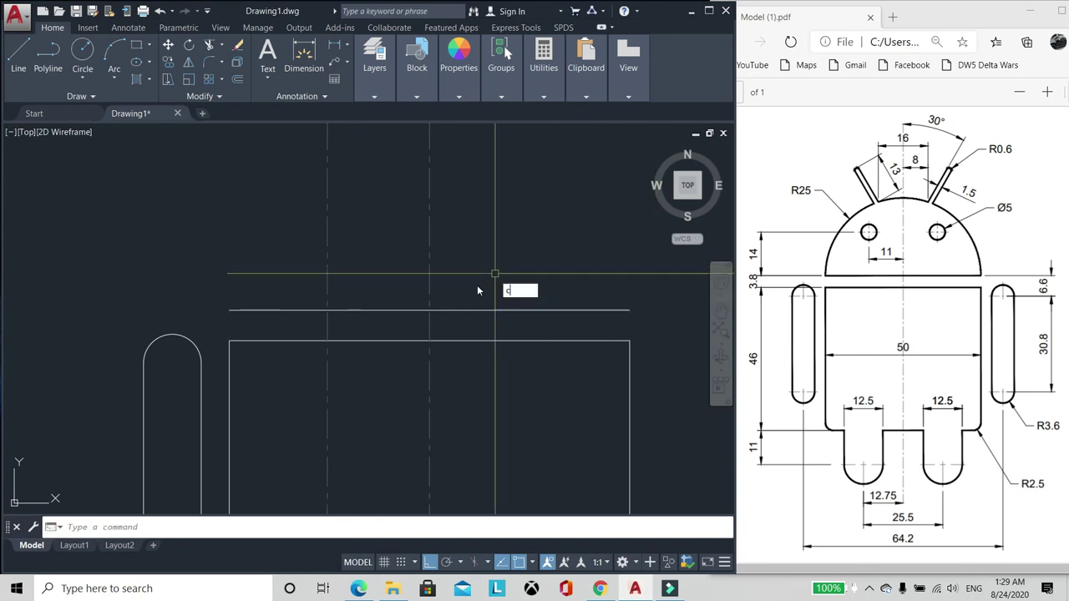
pyautogui.press('space')
pyautogui.scroll(-2, 426, 330)
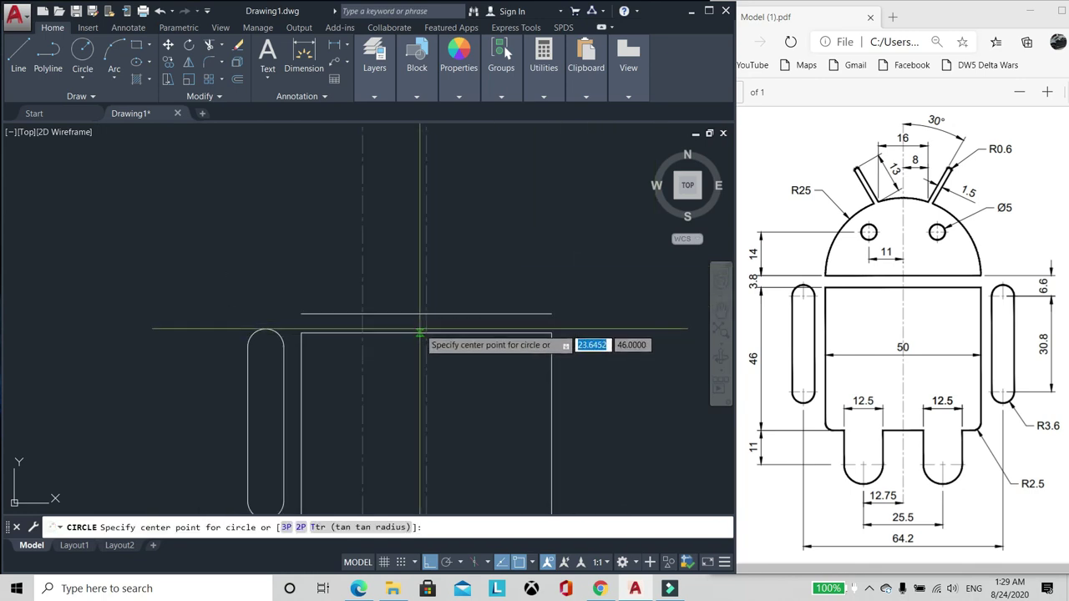
pyautogui.click(425, 314)
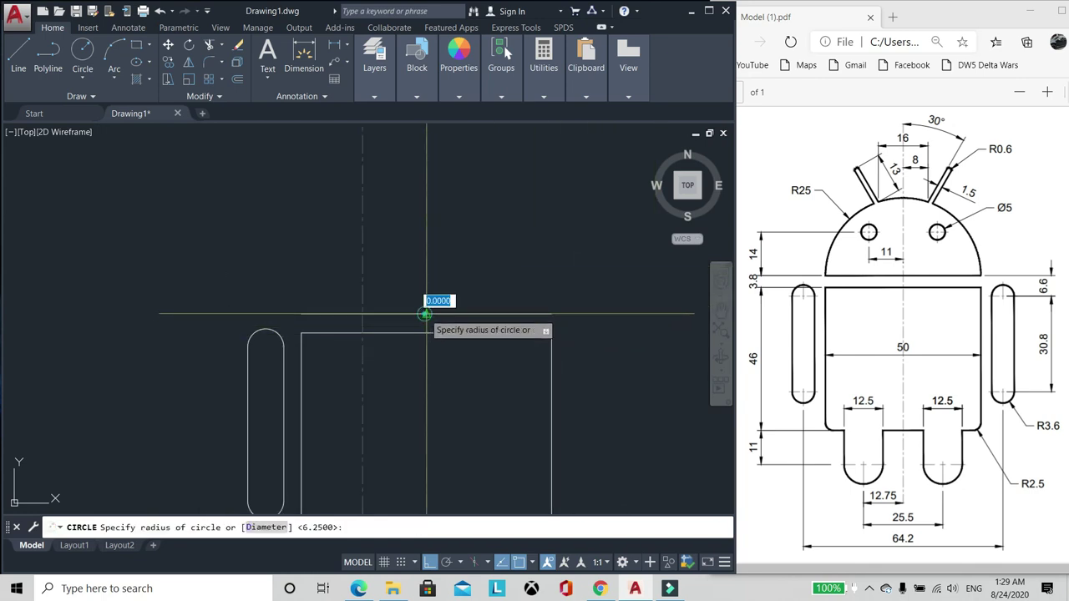
pyautogui.click(301, 314)
# Step: Erase the left leg's vertical axis line
pyautogui.write('e')
pyautogui.press('space')
pyautogui.click(375, 276)
pyautogui.click(355, 266)
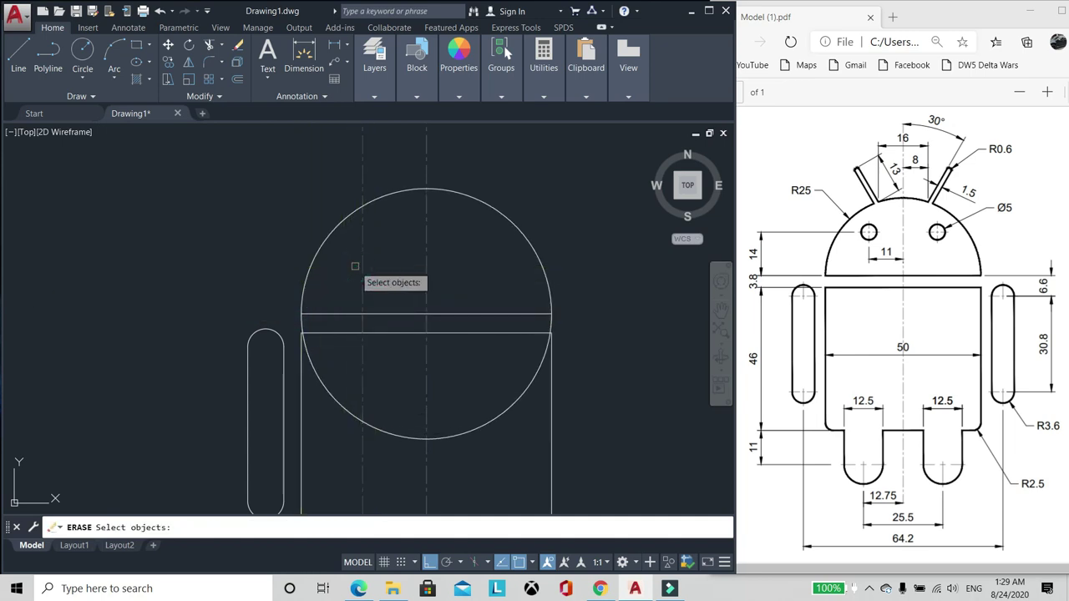
pyautogui.press('space')
# Step: Trim away the lower half of the head circle below the head base line
pyautogui.write('tr')
pyautogui.press('space')
pyautogui.click(370, 314)
pyautogui.press('space')
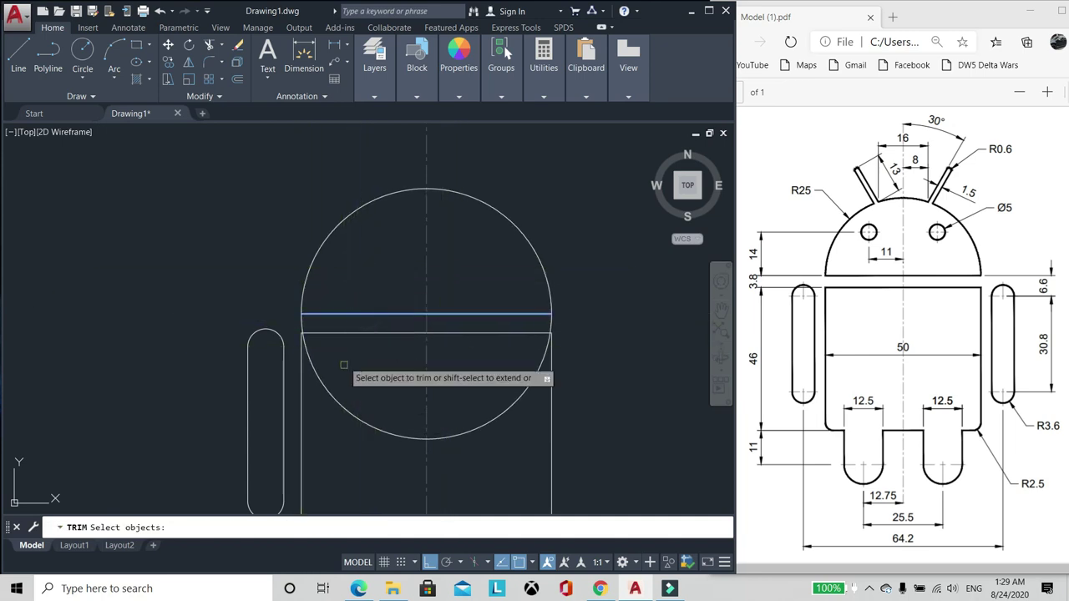
pyautogui.click(328, 392)
pyautogui.press('space')
pyautogui.scroll(-3, 396, 291)
pyautogui.scroll(1, 438, 256)
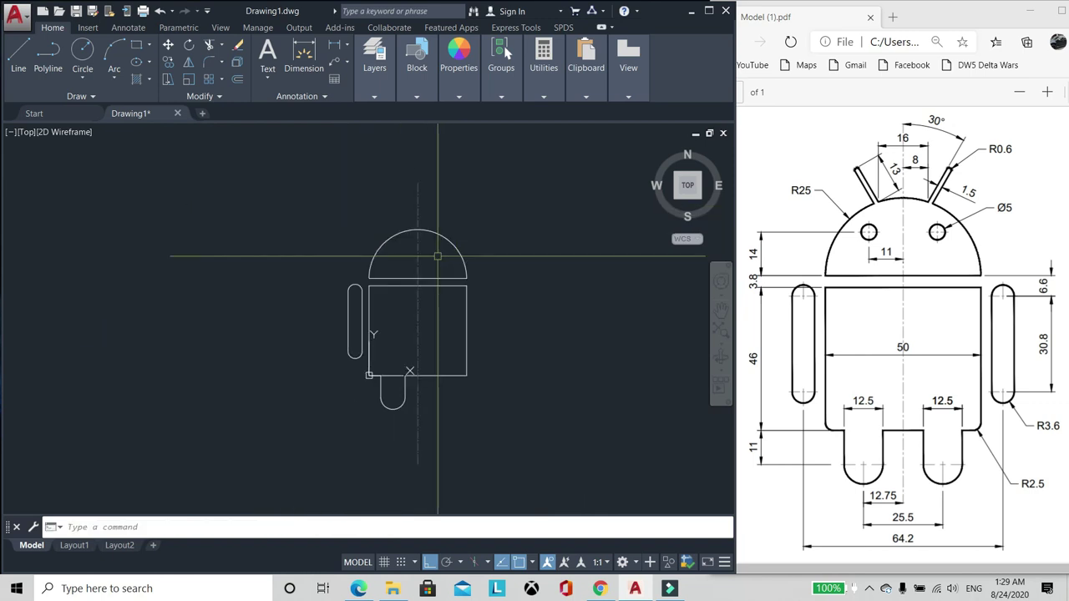
# Step: Offset the vertical centre line 11 to the left for the left eye's position
pyautogui.scroll(4, 438, 256)
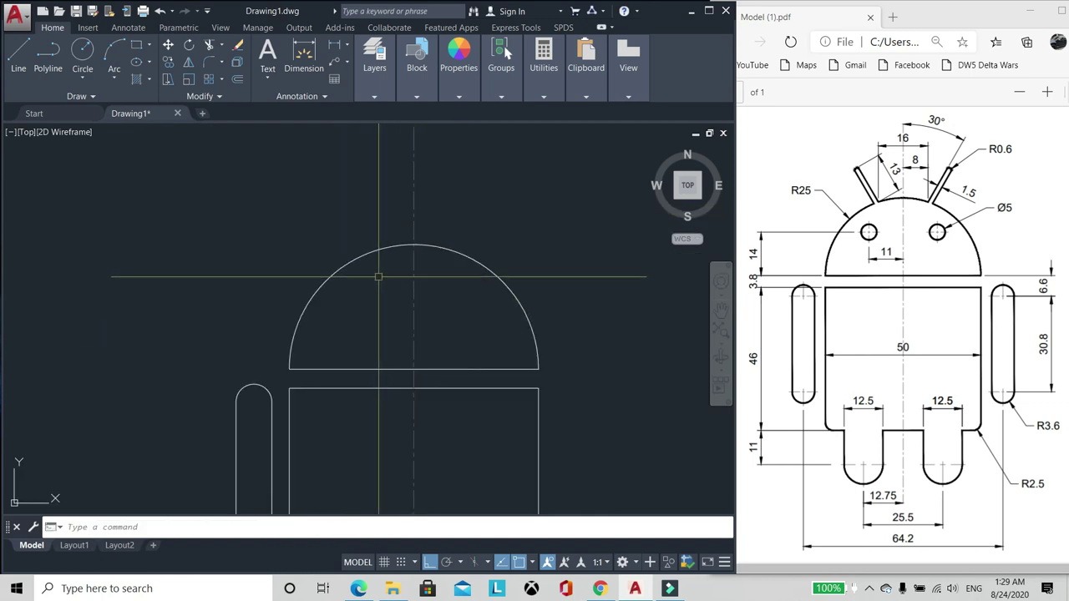
pyautogui.scroll(2, 356, 295)
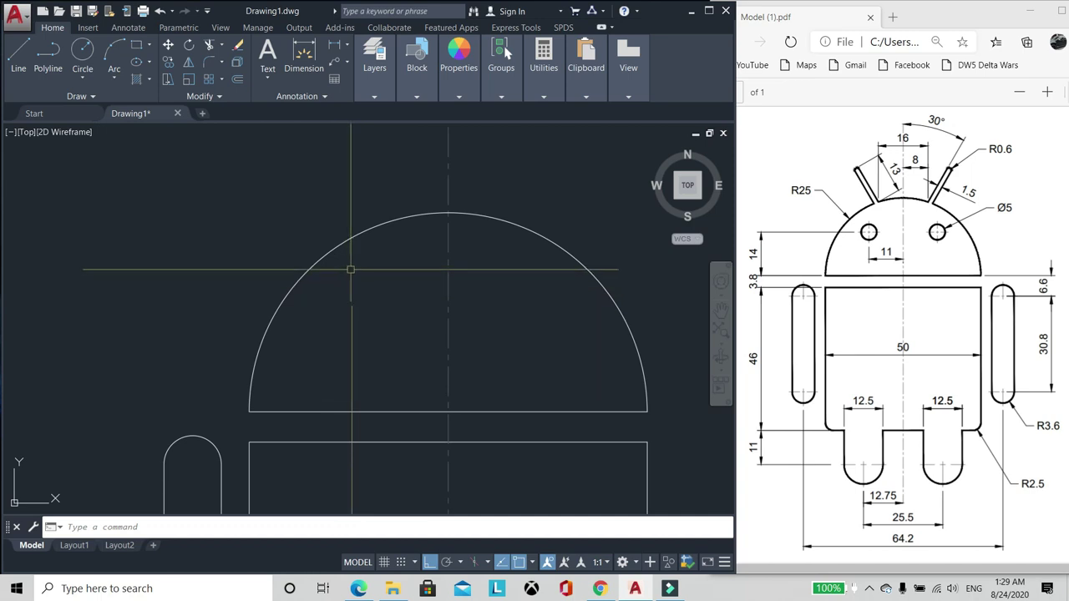
pyautogui.write('o')
pyautogui.press('Return')
pyautogui.write('1')
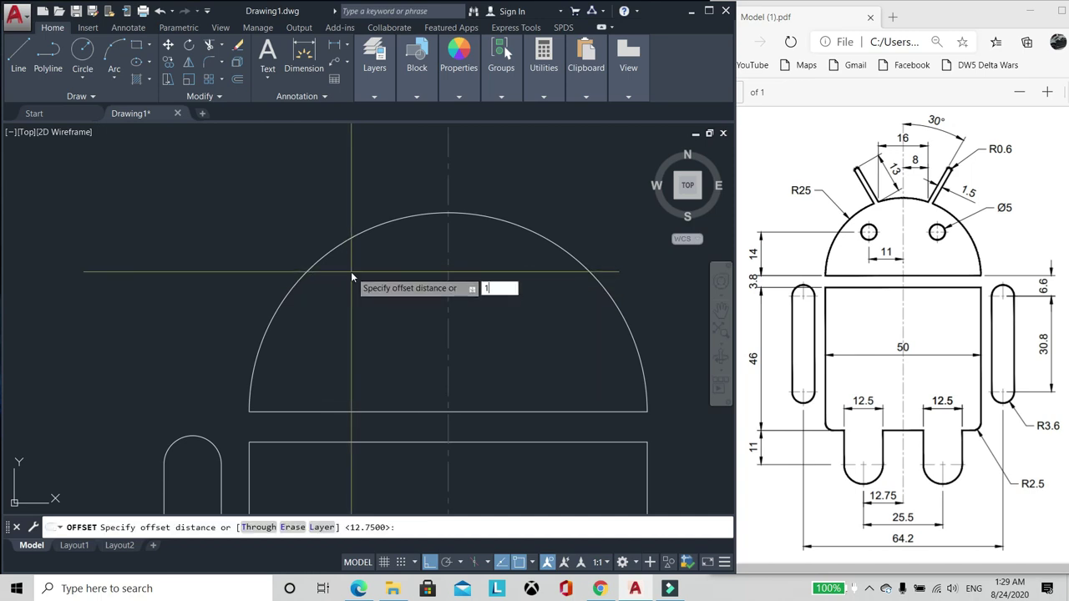
pyautogui.write('1')
pyautogui.press('Return')
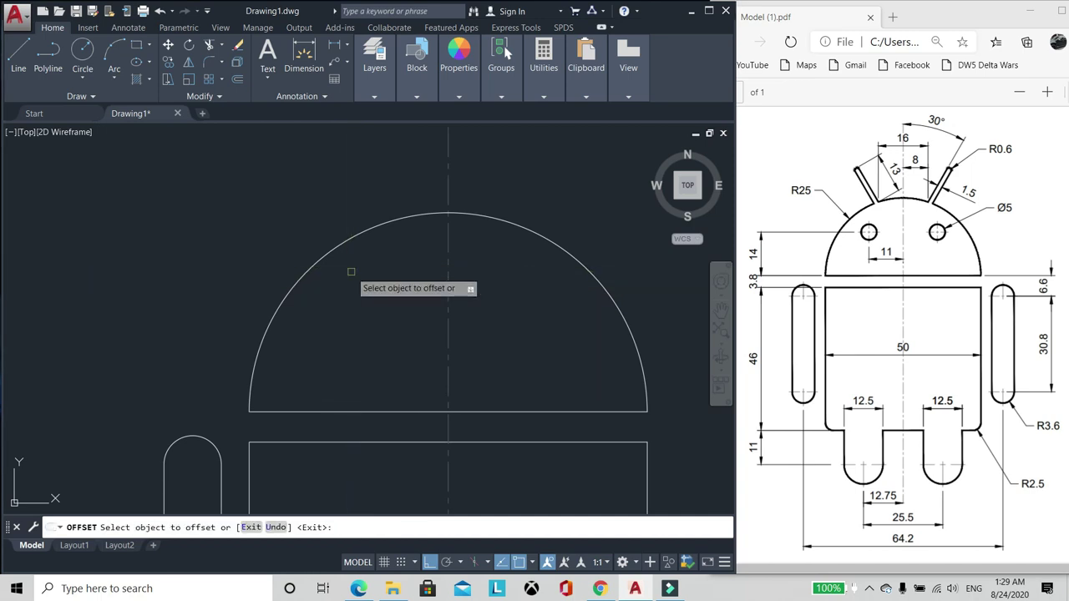
pyautogui.click(449, 328)
pyautogui.click(359, 347)
pyautogui.press('Return')
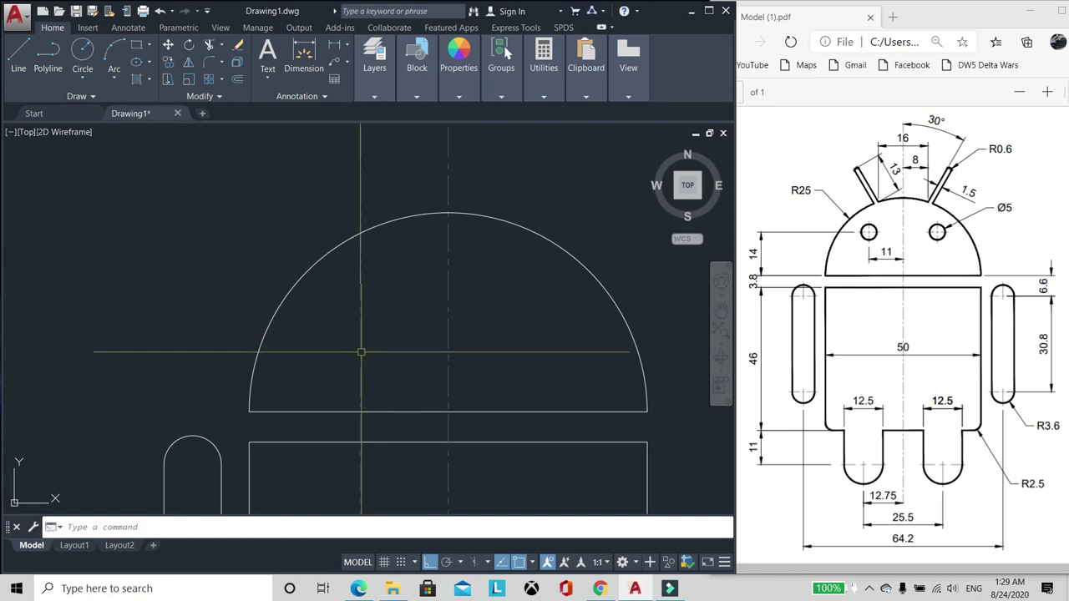
# Step: Offset the head base line 14 upward to mark the eye height
pyautogui.press('Return')
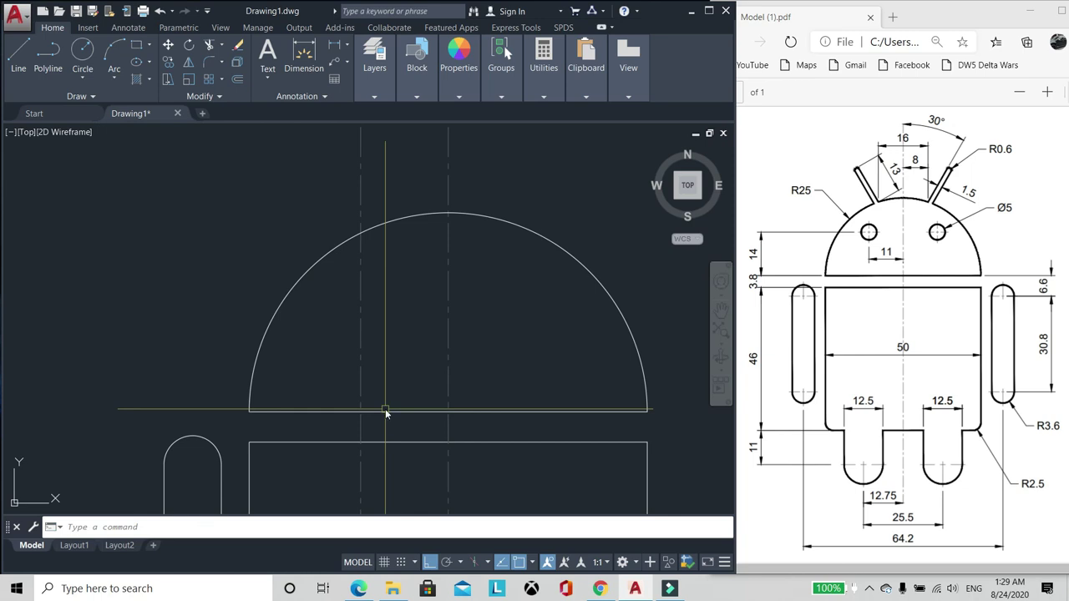
pyautogui.write('14')
pyautogui.press('Return')
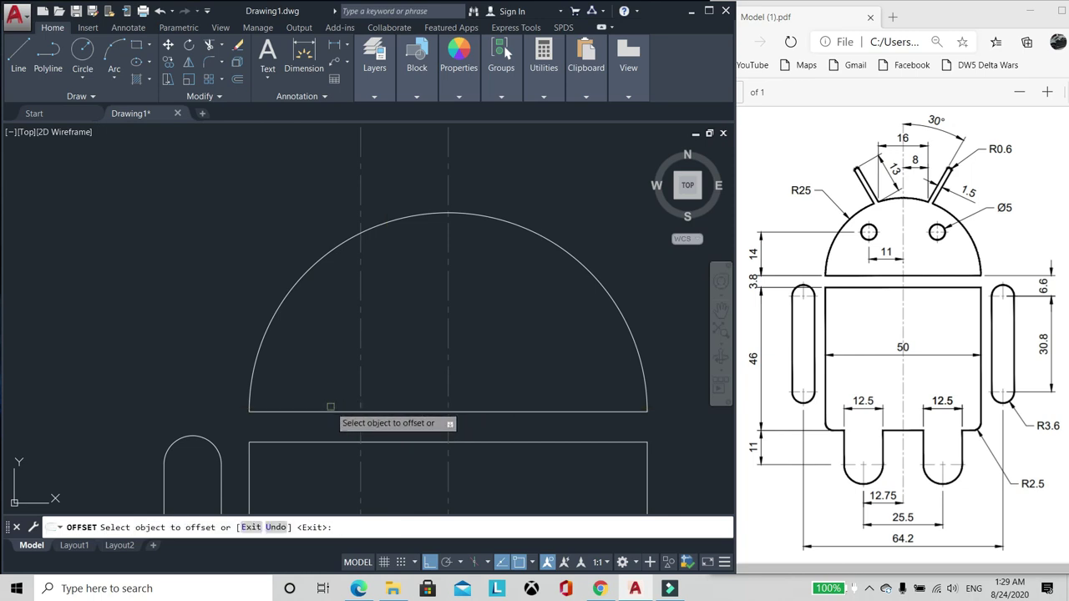
pyautogui.click(330, 407)
pyautogui.click(315, 327)
pyautogui.press('Escape')
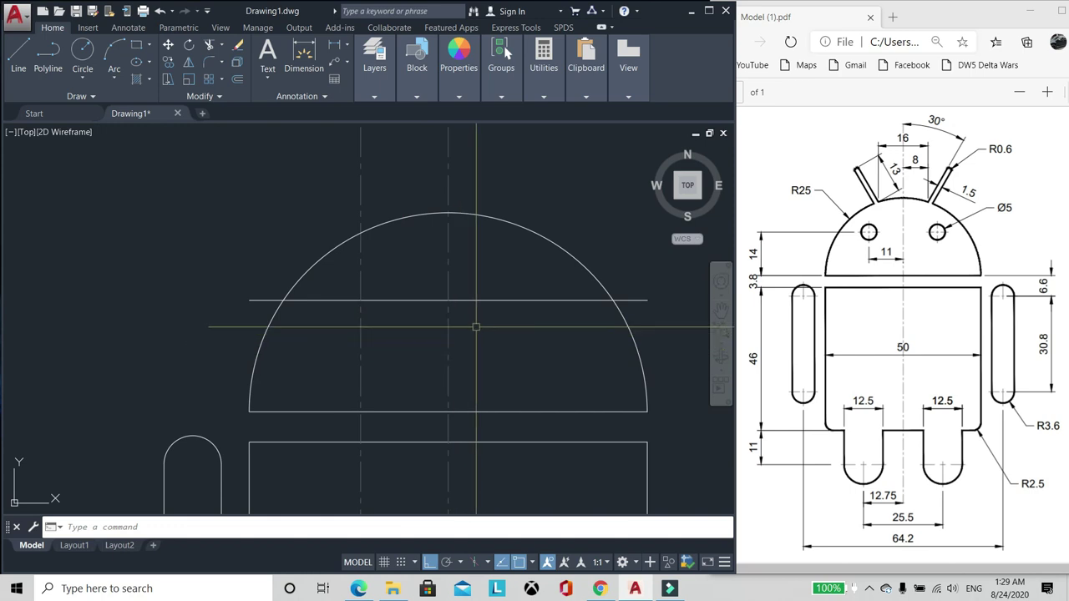
# Step: Draw the left eye as a Ø5 circle centred where the two offset construction lines cross
pyautogui.write('c')
pyautogui.press('Return')
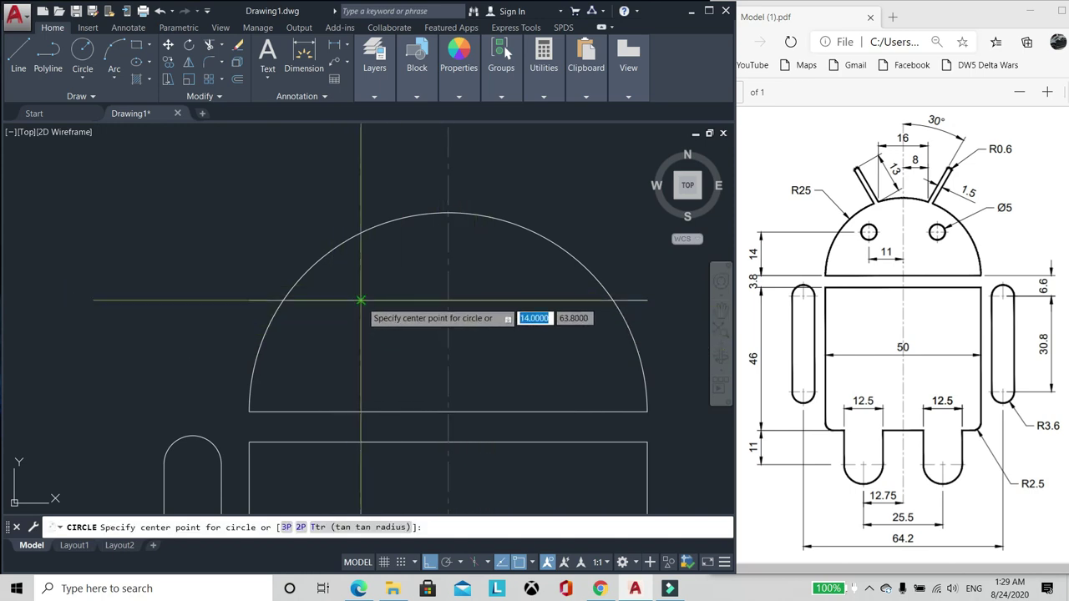
pyautogui.click(361, 300)
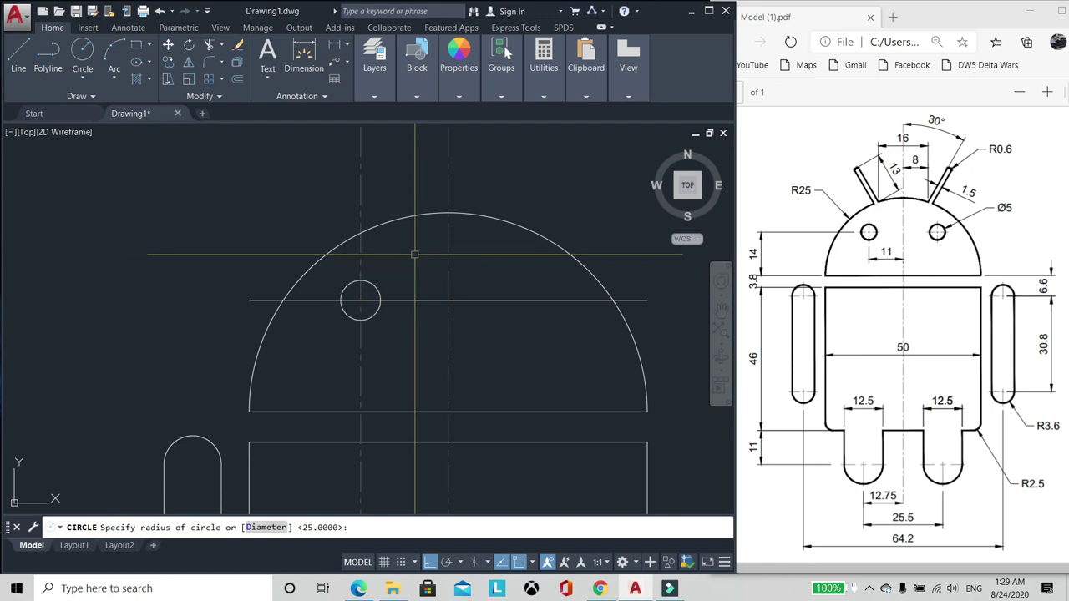
pyautogui.scroll(2, 414, 255)
pyautogui.write('e')
pyautogui.press('Return')
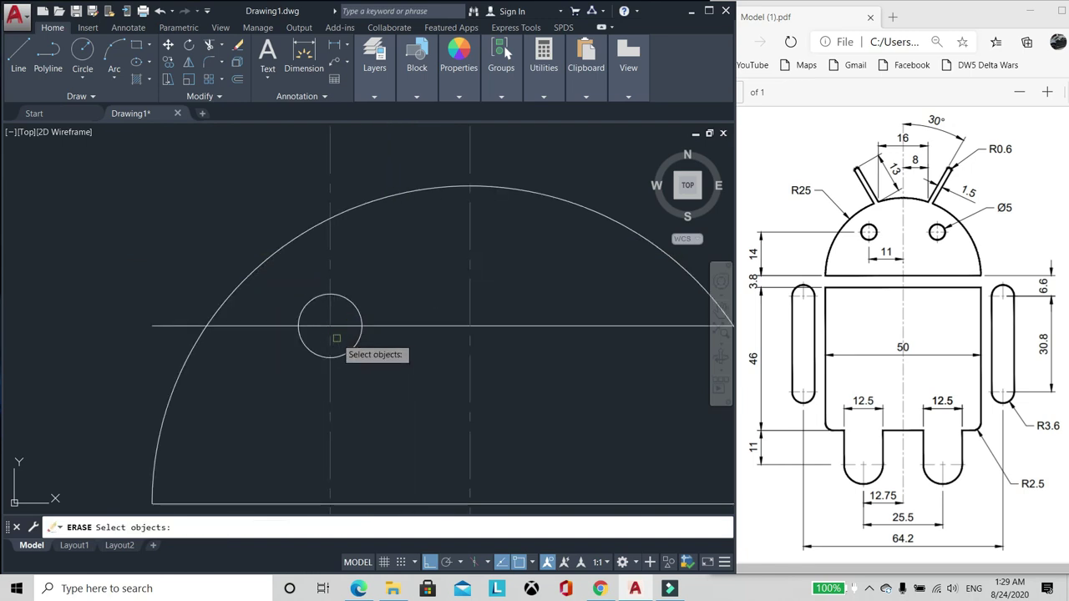
pyautogui.press('Escape')
pyautogui.scroll(1, 337, 338)
pyautogui.write('e')
pyautogui.press('Return')
pyautogui.click(399, 365)
pyautogui.click(345, 345)
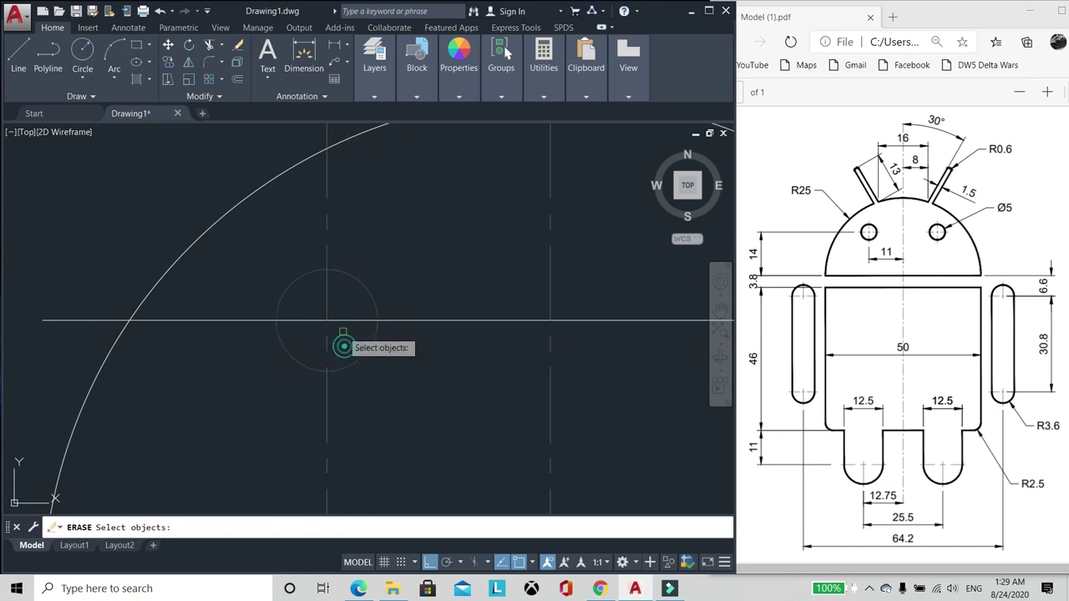
pyautogui.press('Return')
pyautogui.write('e')
pyautogui.press('Escape')
pyautogui.write('u')
pyautogui.press('Return')
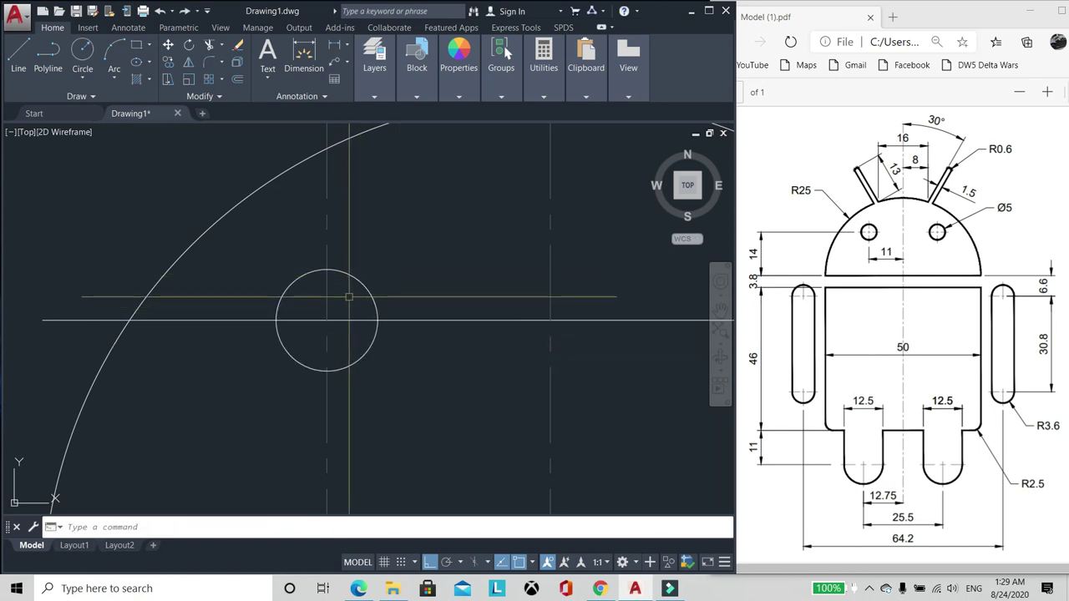
pyautogui.press('Escape')
# Step: Erase the horizontal construction line that passes through the left eye
pyautogui.write('e')
pyautogui.press('Return')
pyautogui.click(413, 319)
pyautogui.press('Return')
pyautogui.write('e')
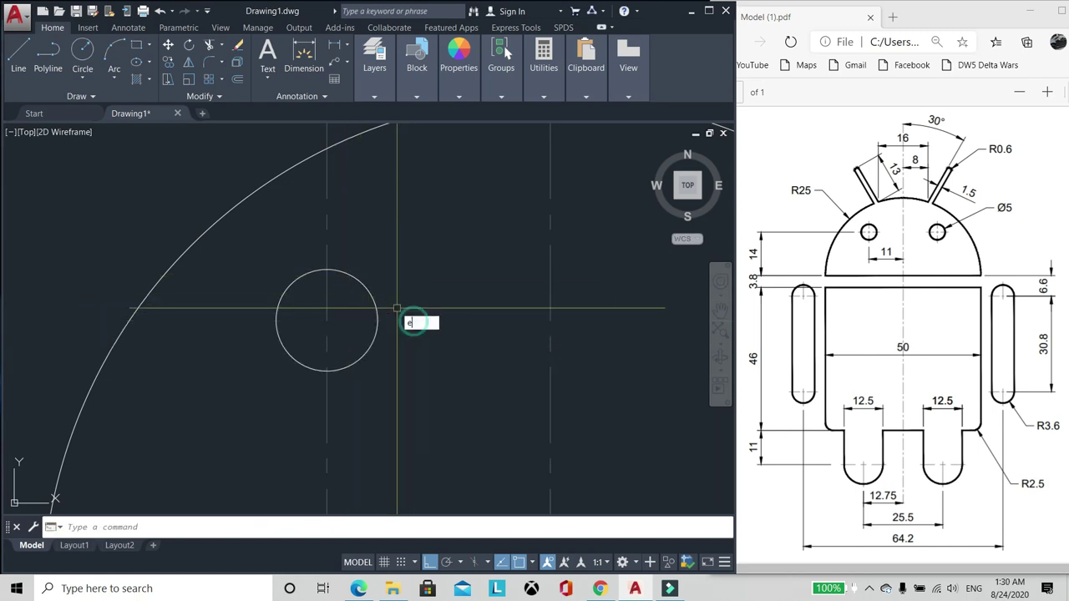
pyautogui.press('Escape')
# Step: Break the left eye's vertical axis line just above the circle and erase the upper piece
pyautogui.write('br')
pyautogui.press('Return')
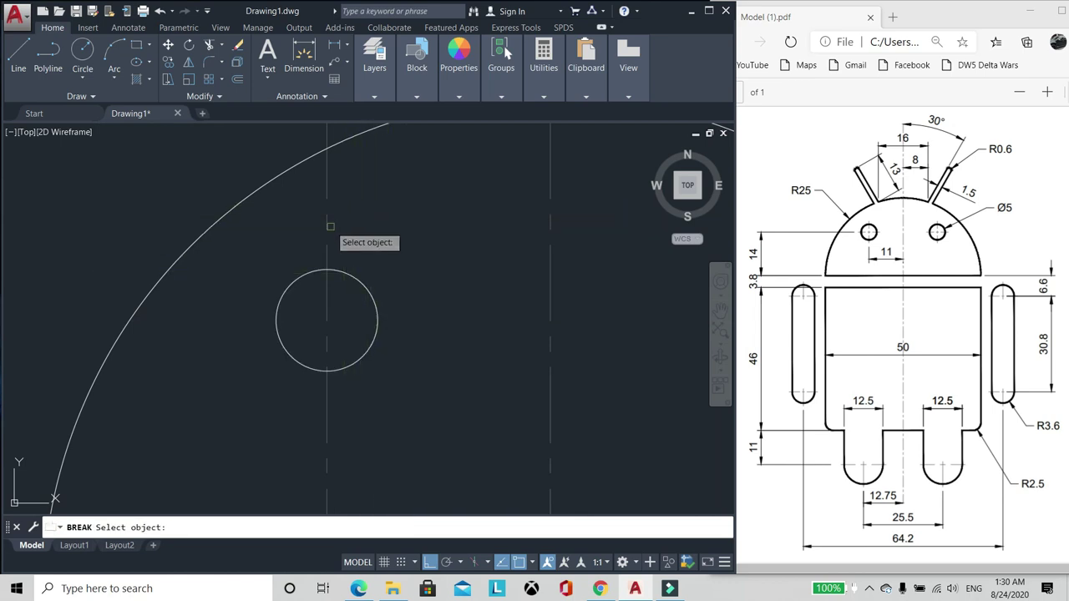
pyautogui.click(327, 222)
pyautogui.click(326, 231)
pyautogui.write('e')
pyautogui.press('Return')
pyautogui.click(341, 197)
pyautogui.click(301, 195)
pyautogui.press('Return')
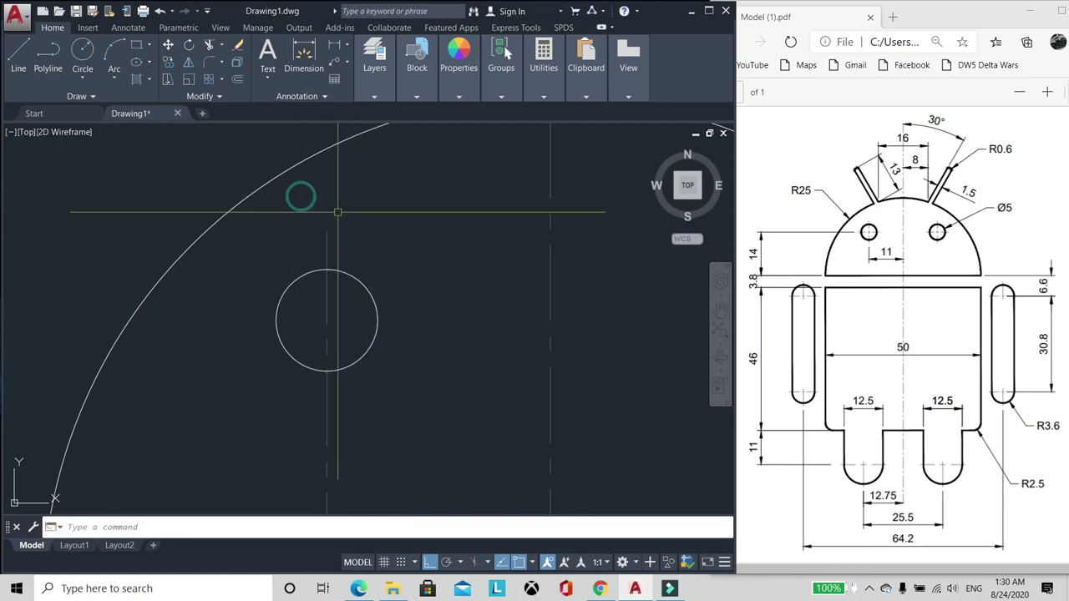
# Step: Break the left eye's vertical axis line just below the circle and remove the lower piece
pyautogui.scroll(-3, 349, 228)
pyautogui.scroll(1, 353, 257)
pyautogui.write('br')
pyautogui.press('Return')
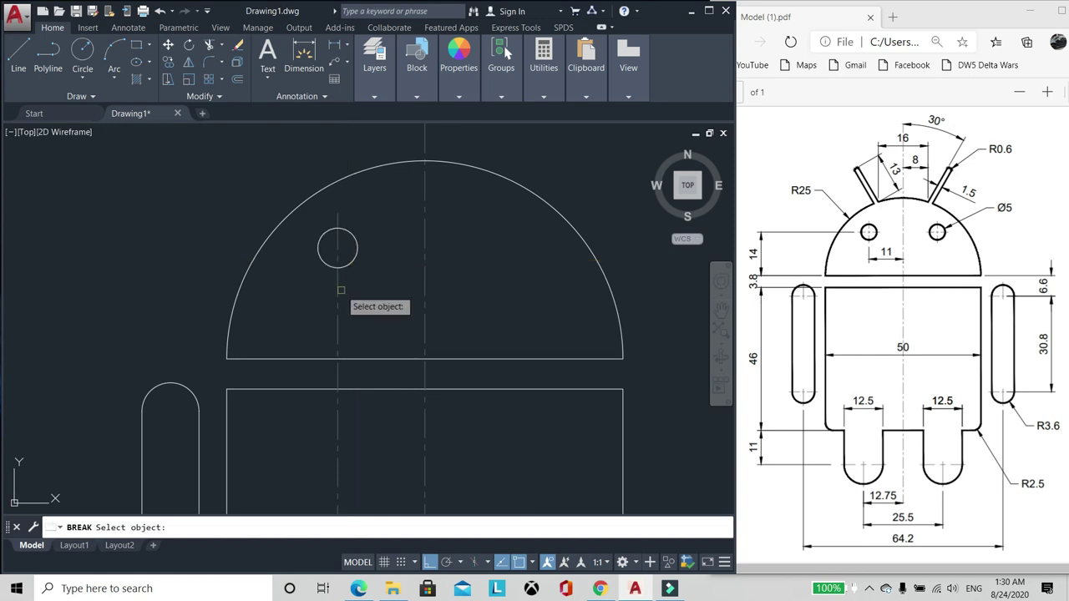
pyautogui.click(338, 292)
pyautogui.click(345, 307)
pyautogui.press('Escape')
pyautogui.scroll(4, 311, 214)
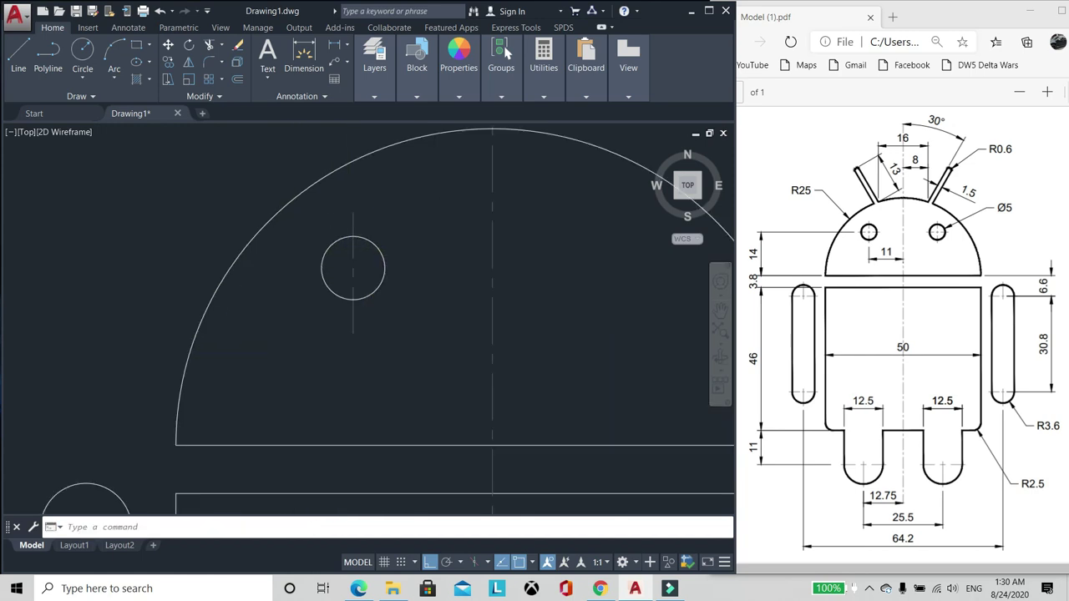
# Step: Set the linetype scale of the left eye's short vertical axis line to 2
pyautogui.click(376, 224)
pyautogui.hotkey('ctrl', '1')
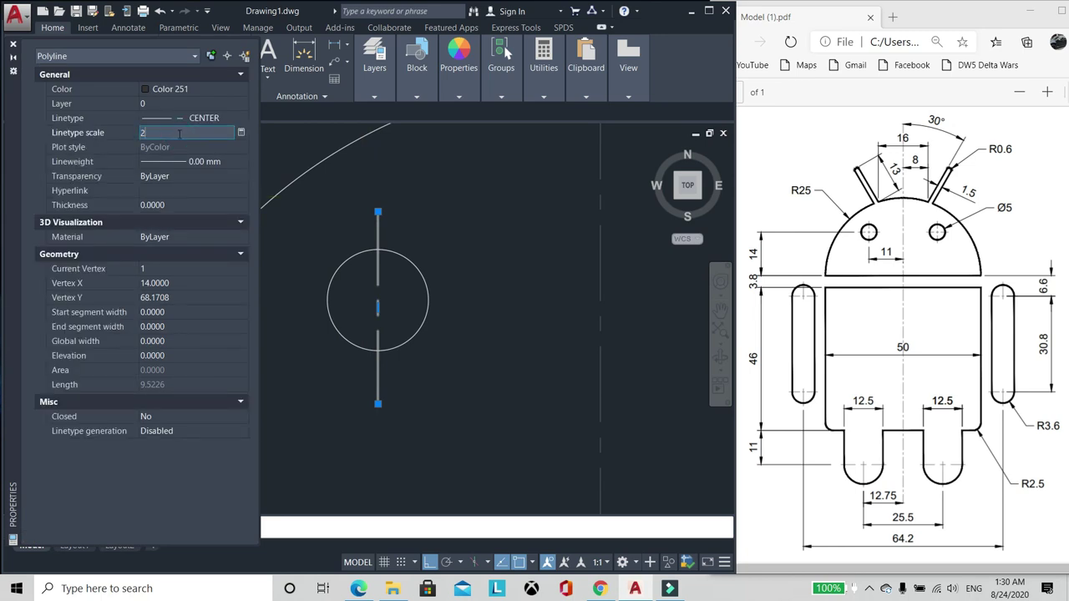
pyautogui.click(179, 134)
pyautogui.write('2')
pyautogui.press('Return')
pyautogui.scroll(2, 398, 326)
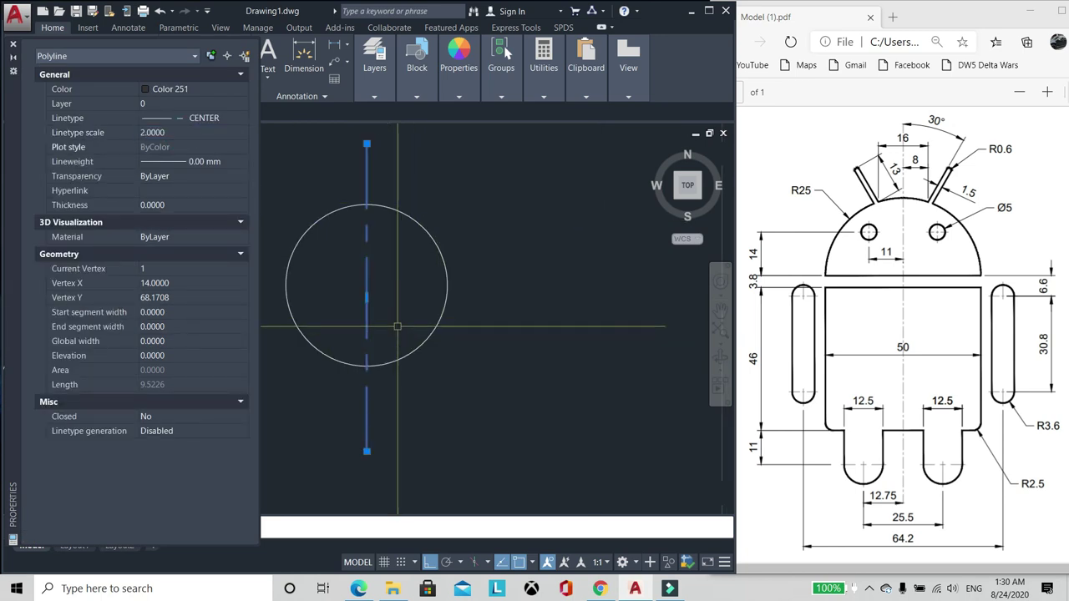
# Step: Move the eye's short vertical axis line by its midpoint onto the centre of the eye circle
pyautogui.click(367, 296)
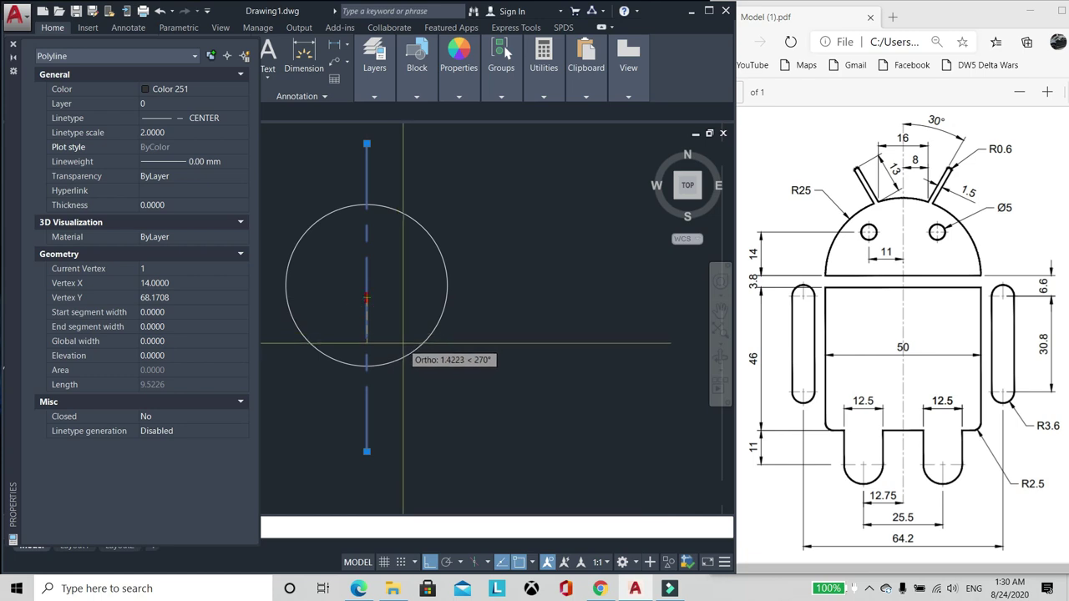
pyautogui.click(367, 284)
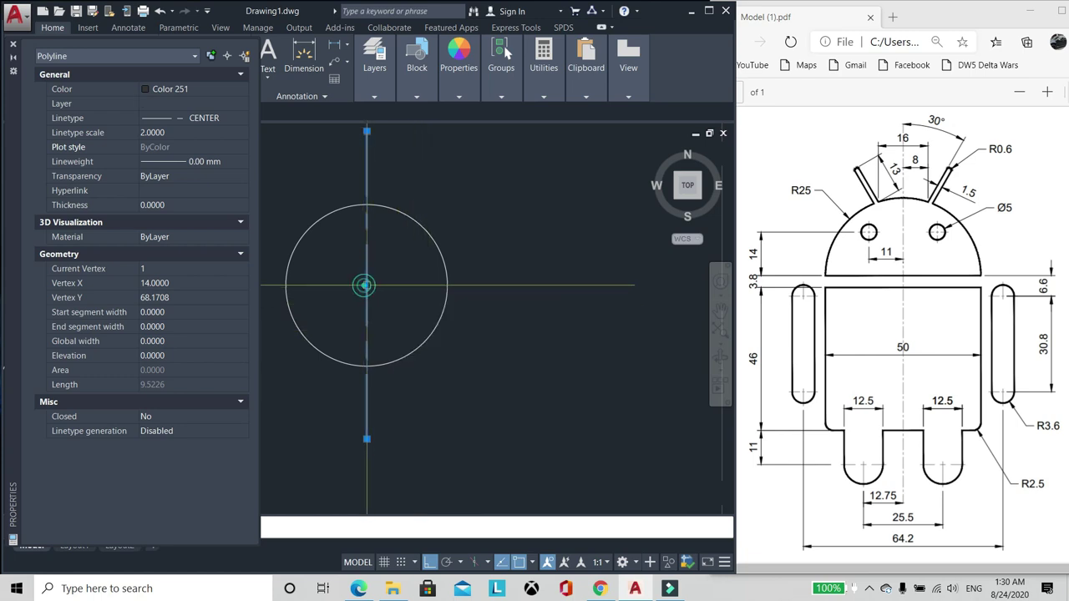
pyautogui.scroll(-2, 416, 283)
pyautogui.hotkey('ctrl', '1')
pyautogui.scroll(-2, 416, 283)
pyautogui.press('Escape')
# Step: Copy the eye's short vertical axis line horizontally to the free space between the eye and the centre line
pyautogui.write('c')
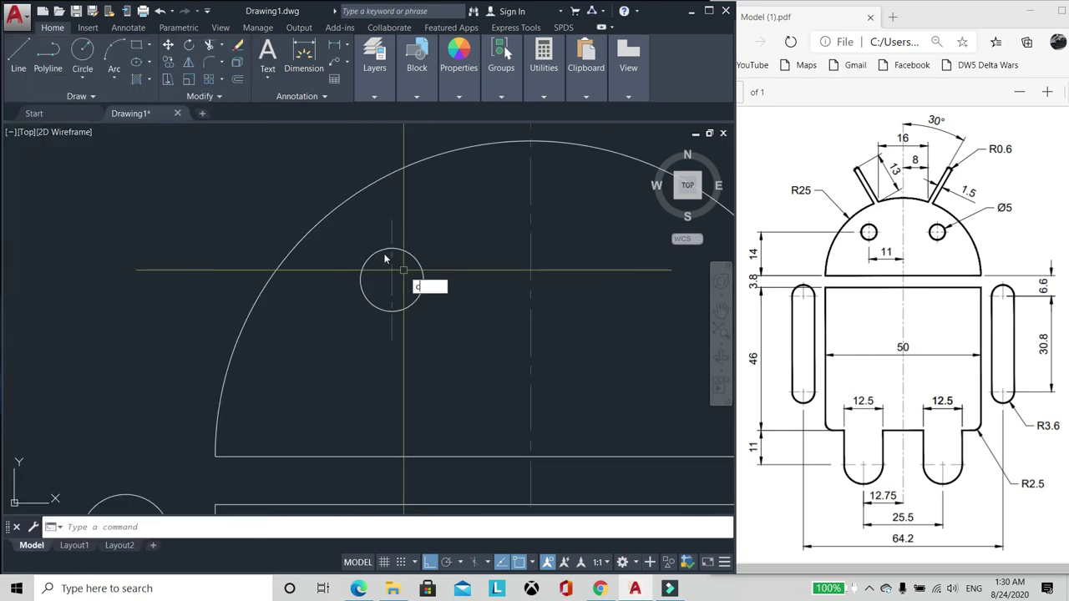
pyautogui.click(399, 273)
pyautogui.click(385, 266)
pyautogui.press('Return')
pyautogui.click(408, 281)
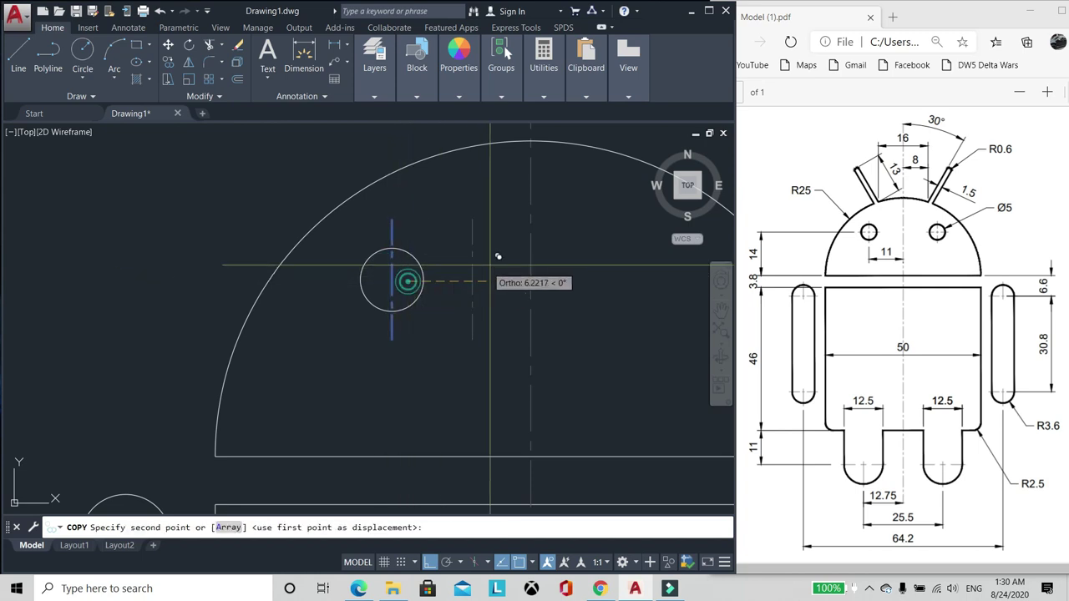
pyautogui.click(493, 264)
pyautogui.press('Escape')
# Step: Rotate the copied axis line to horizontal and move its midpoint onto the centre of the eye circle
pyautogui.write('ro')
pyautogui.press('Return')
pyautogui.click(493, 267)
pyautogui.click(451, 251)
pyautogui.press('Return')
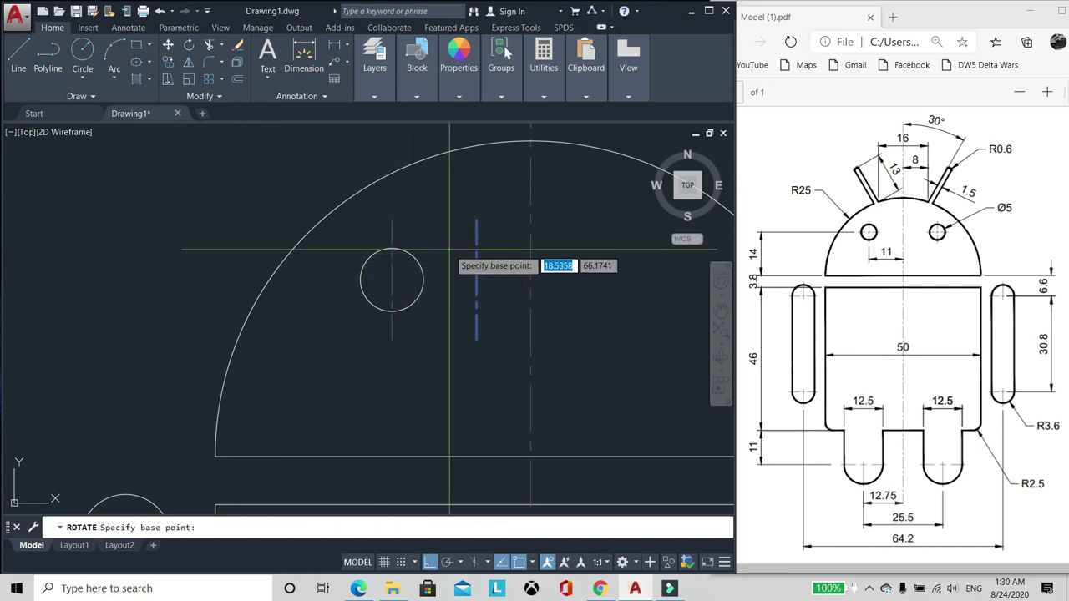
pyautogui.click(450, 249)
pyautogui.click(446, 220)
pyautogui.click(451, 221)
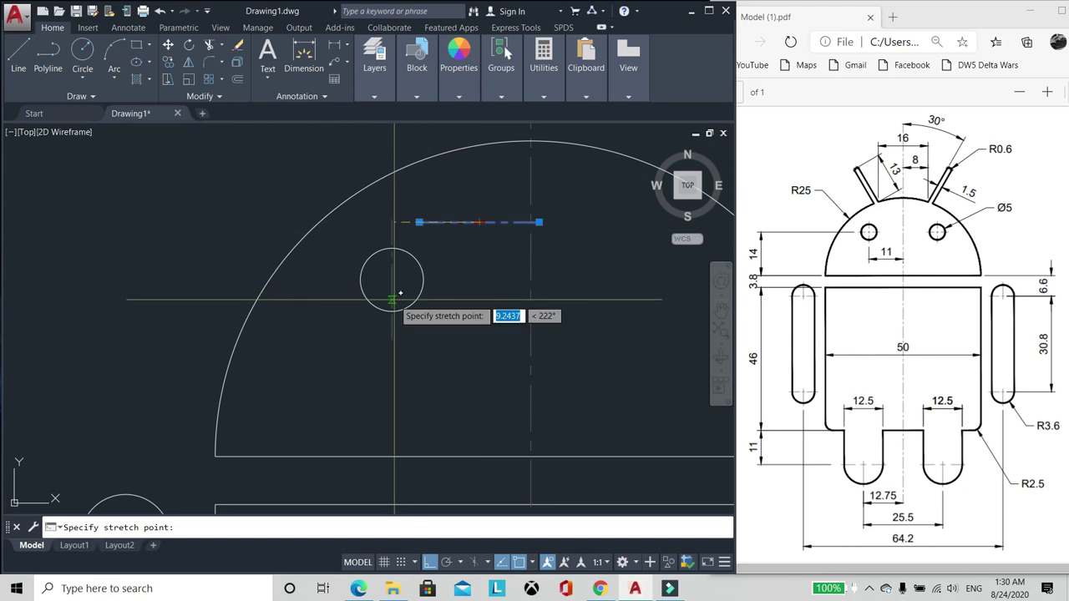
pyautogui.click(391, 279)
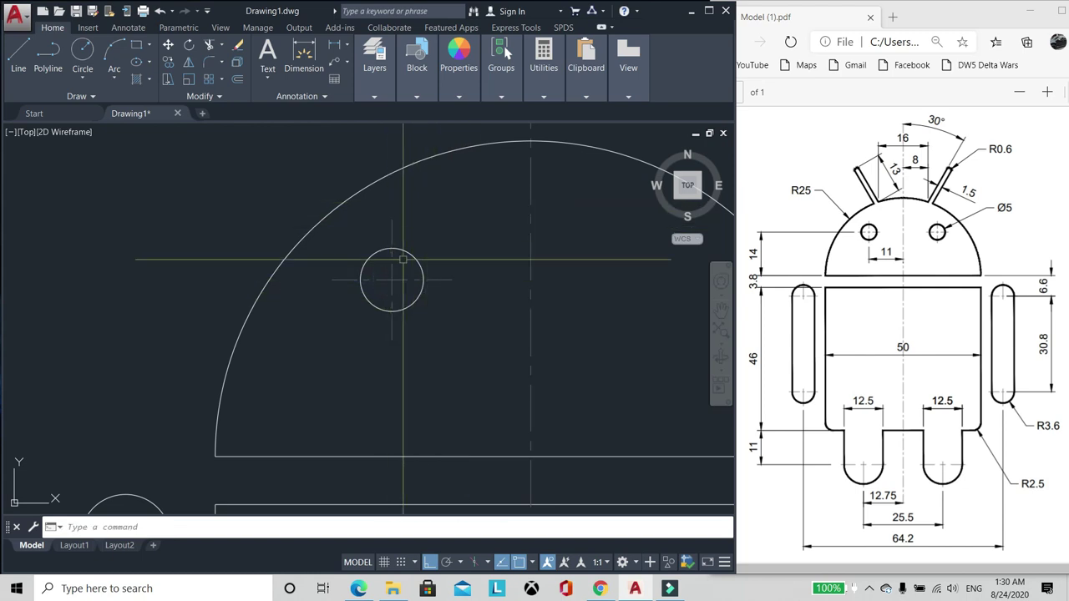
# Step: Draw a vertical 13-unit line in the free space above the head, between the eye and the centre line
pyautogui.scroll(-4, 403, 263)
pyautogui.scroll(4, 427, 441)
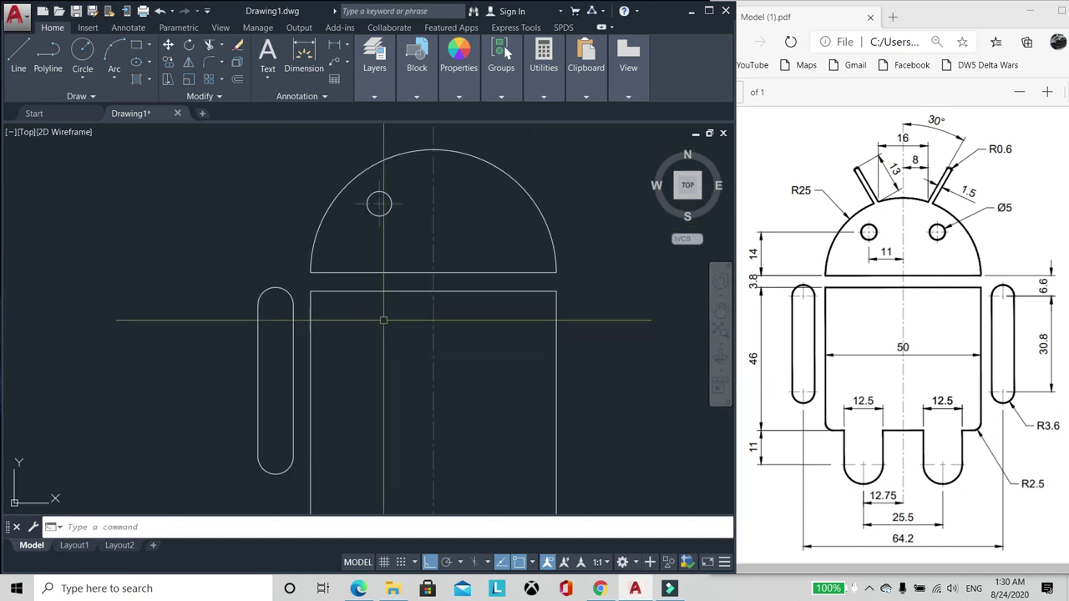
pyautogui.scroll(-2, 375, 240)
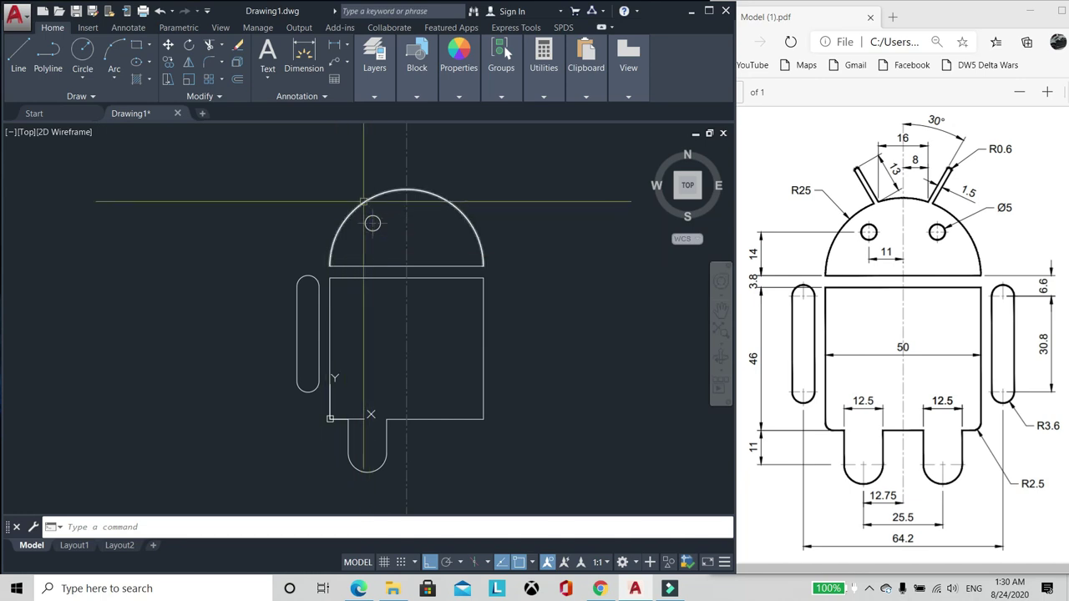
pyautogui.scroll(6, 359, 222)
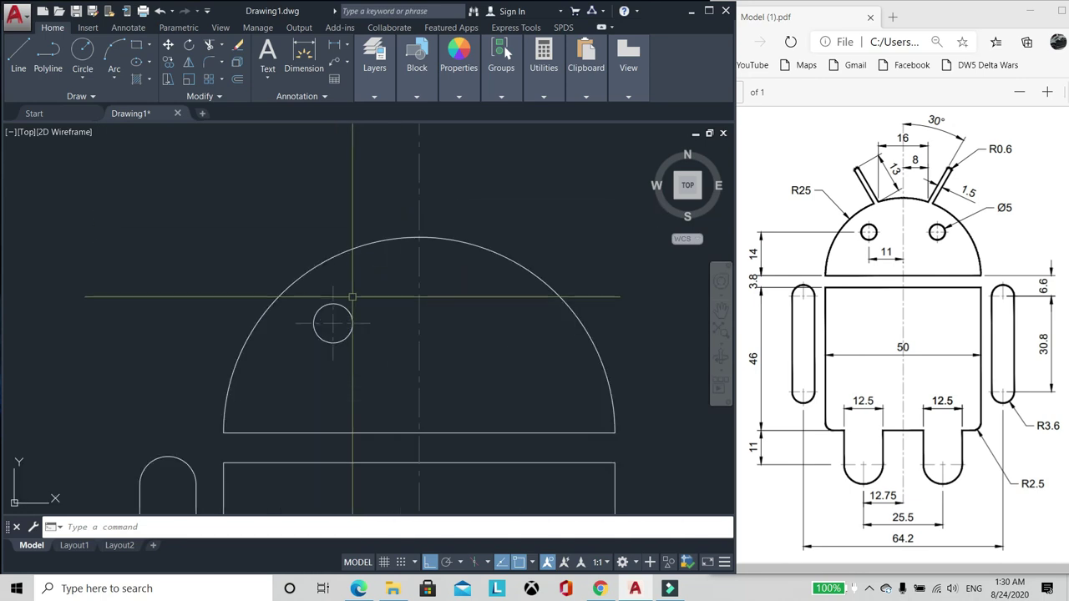
pyautogui.moveTo(345, 223); pyautogui.dragTo(302, 256, button='middle')
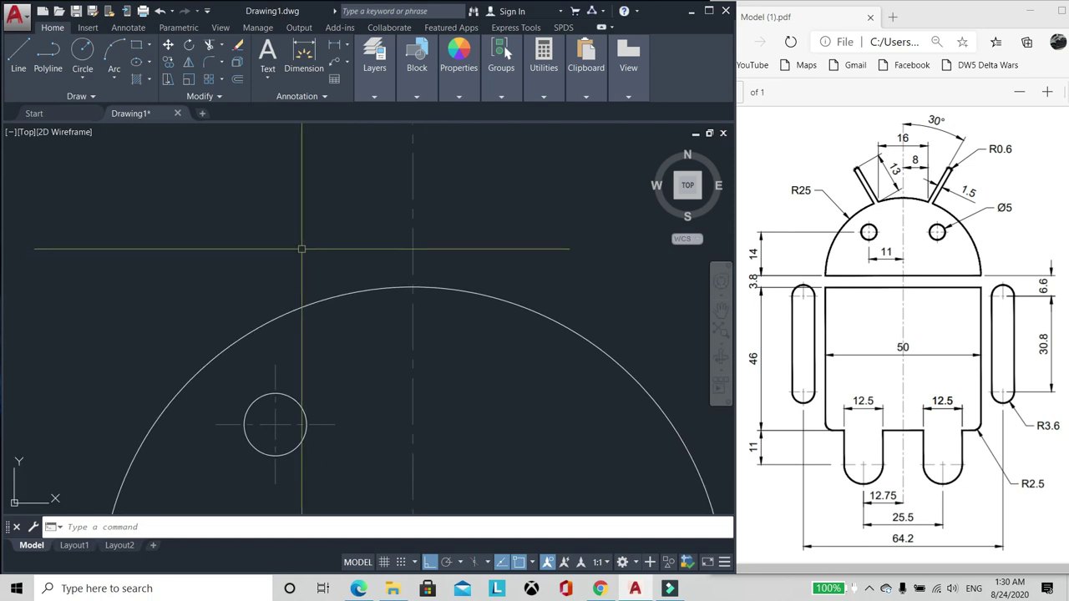
pyautogui.scroll(-3, 302, 267)
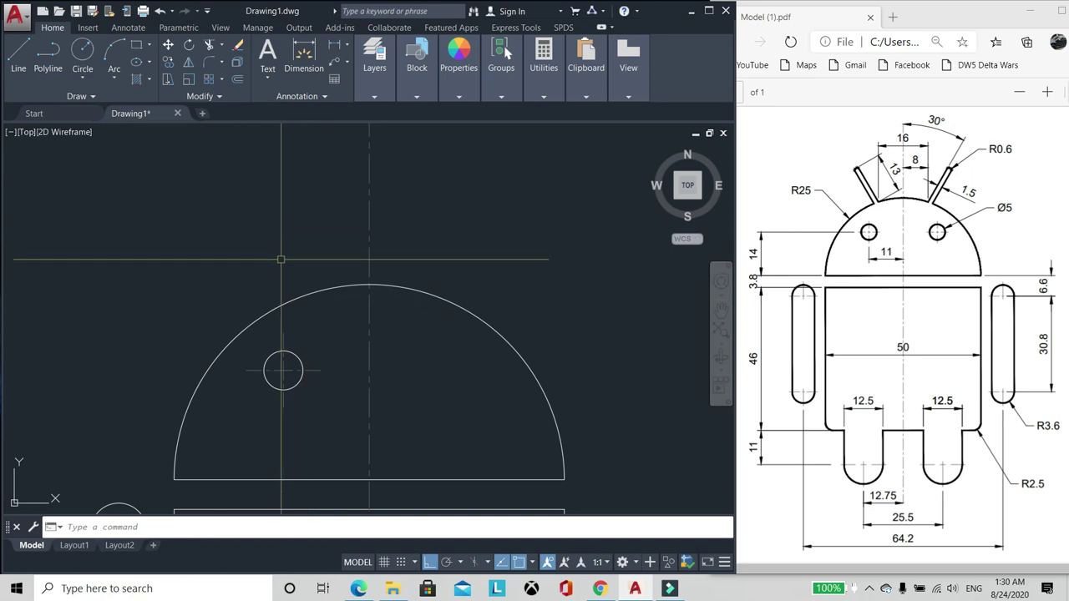
pyautogui.write('l')
pyautogui.press('Return')
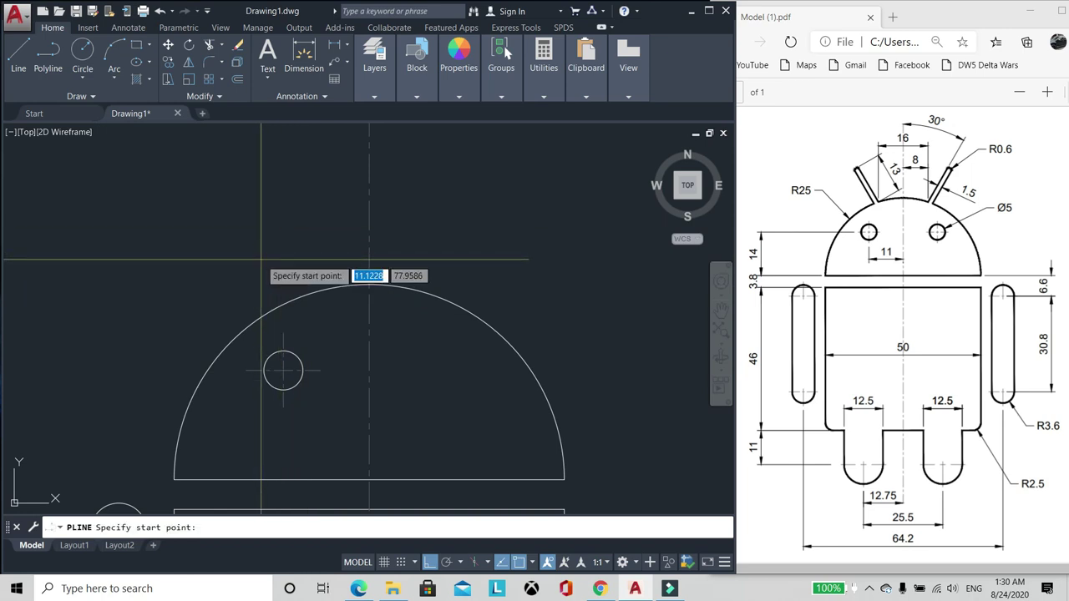
pyautogui.moveTo(267, 248); pyautogui.dragTo(303, 293, button='middle')
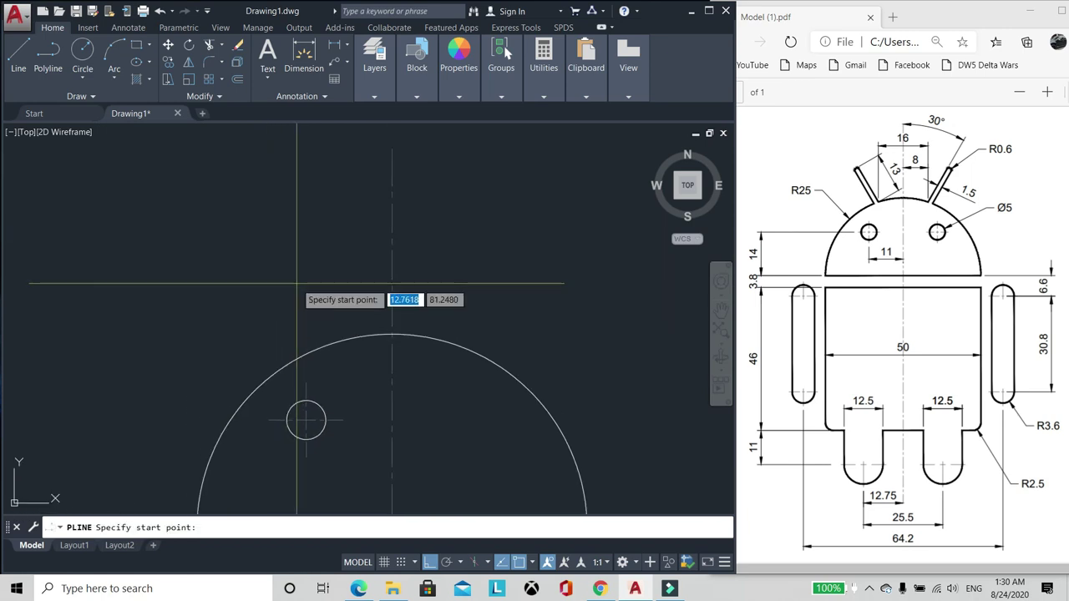
pyautogui.click(291, 331)
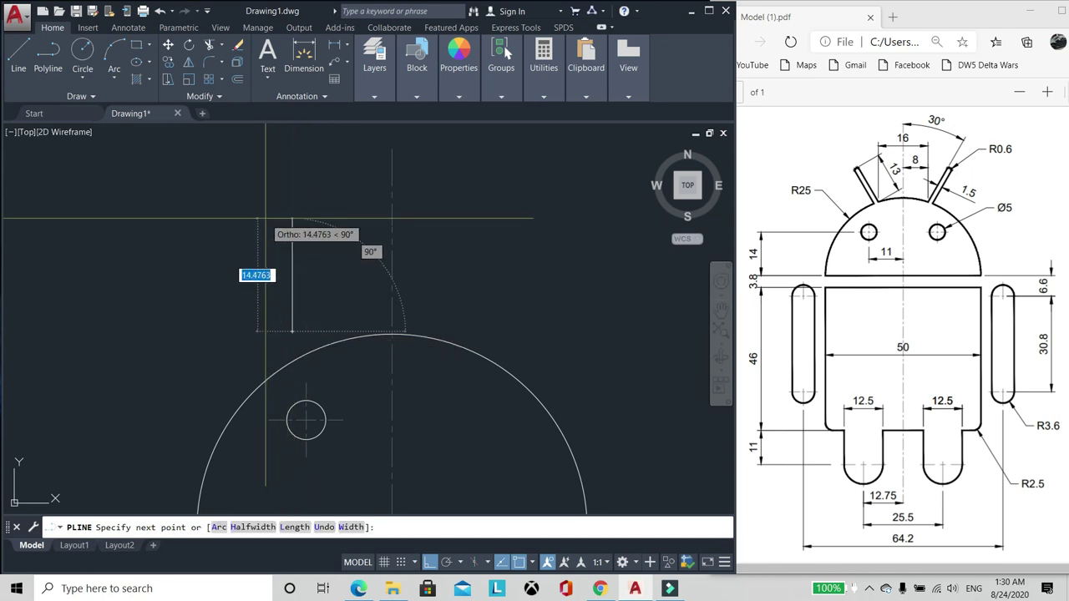
pyautogui.write('13')
pyautogui.press('Return')
pyautogui.press('Return')
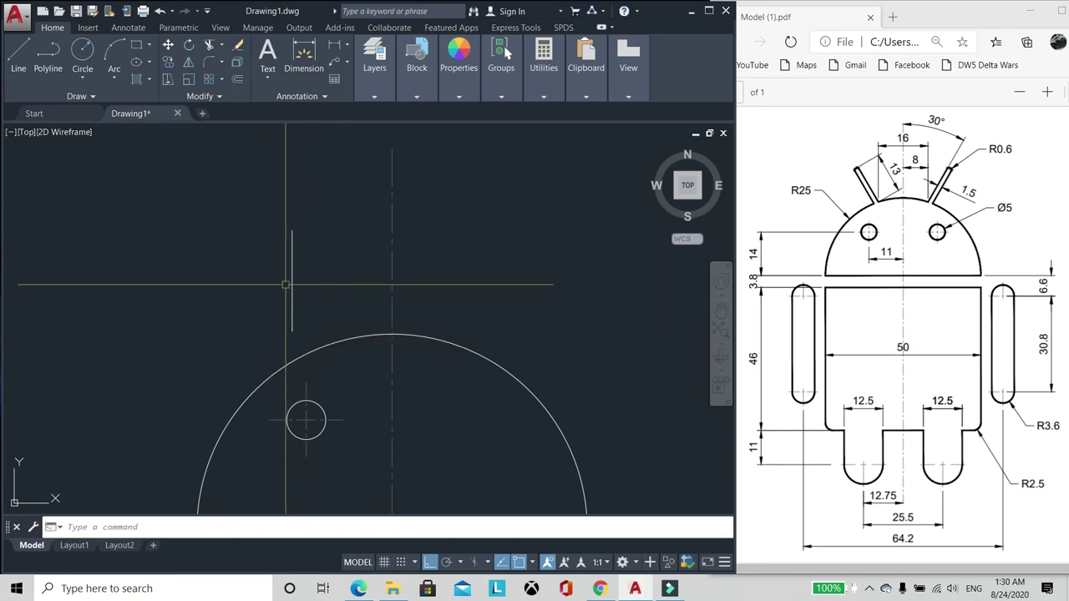
# Step: Rotate the vertical 13-unit line by 30° so that its upper end leans away from the centre line
pyautogui.write('RO')
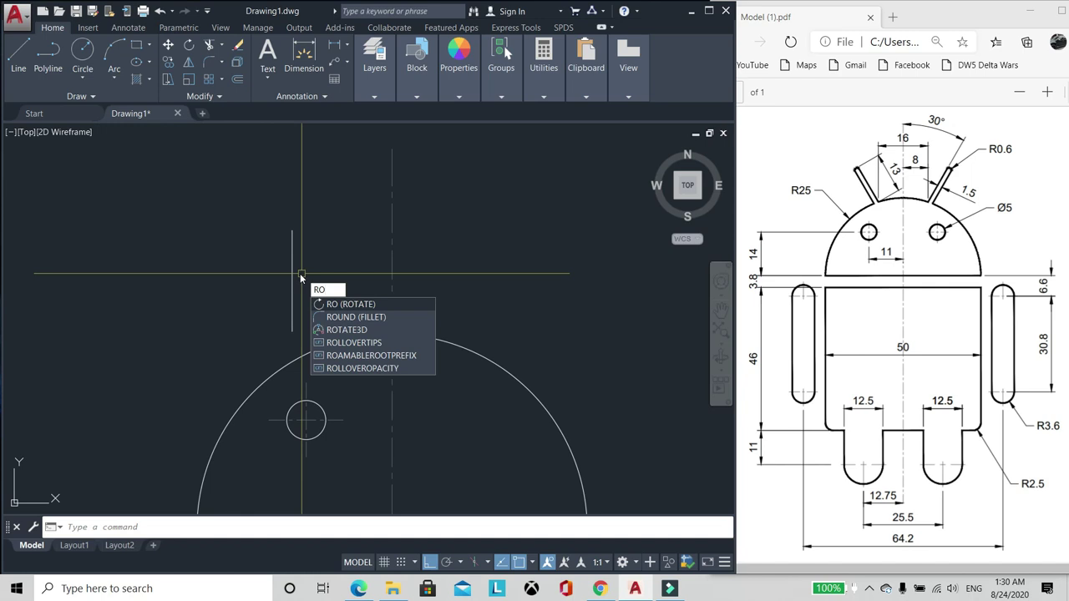
pyautogui.press('Escape')
pyautogui.press('Return')
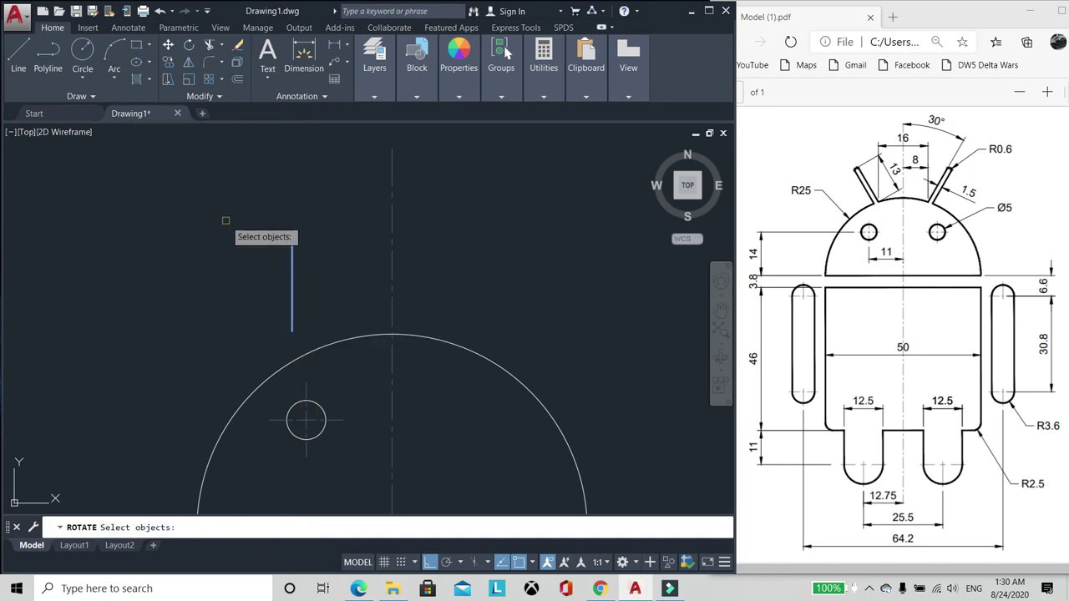
pyautogui.click(291, 242)
pyautogui.press('Return')
pyautogui.click(250, 269)
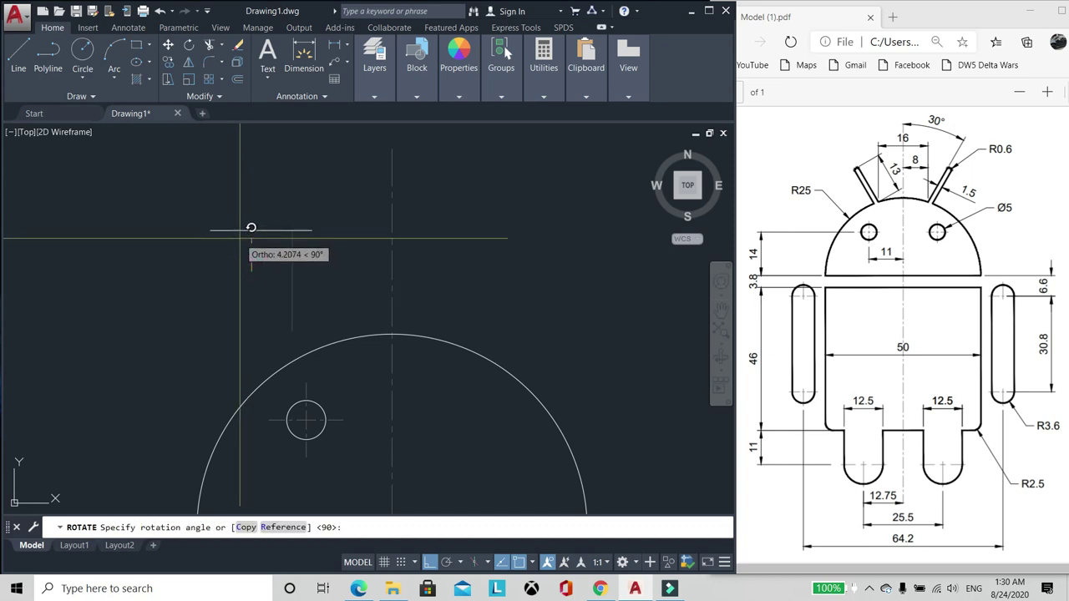
pyautogui.press('Return')
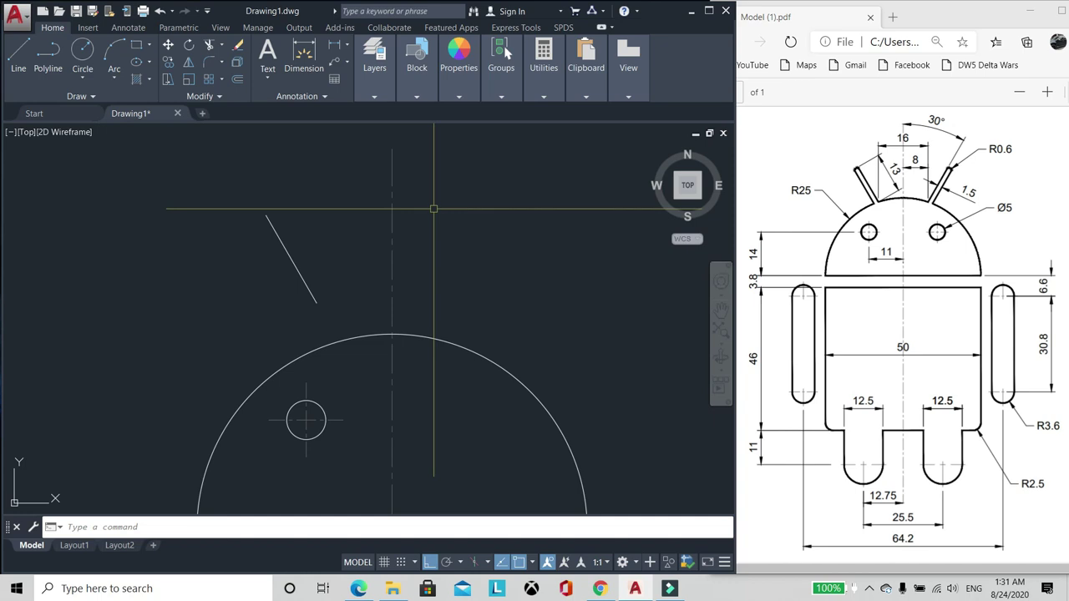
# Step: Offset the vertical centre line by 8 towards the slanted antenna line
pyautogui.write('o')
pyautogui.press('Return')
pyautogui.press('Return')
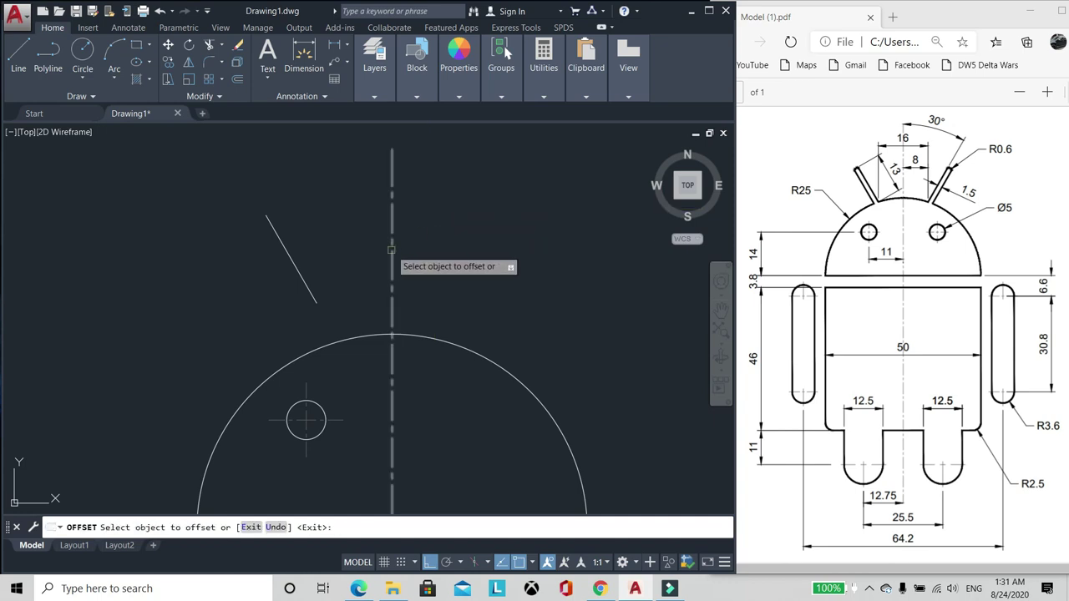
pyautogui.click(391, 239)
pyautogui.click(322, 243)
pyautogui.press('Return')
pyautogui.scroll(2, 309, 295)
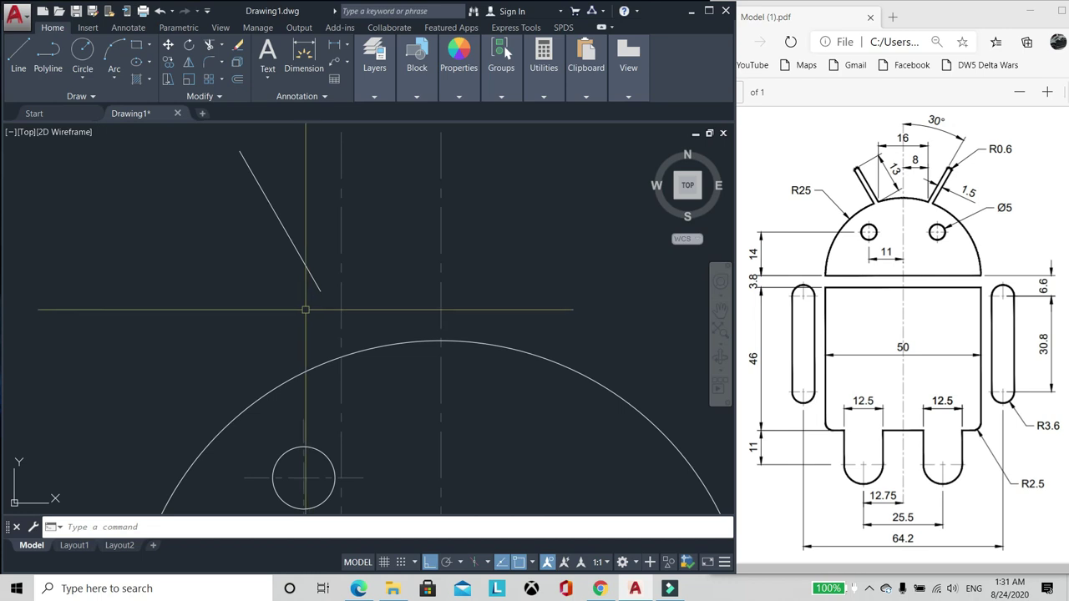
# Step: Move the slanted line by its lower end to where the offset line meets the head arc, and erase that offset line
pyautogui.write('m')
pyautogui.press('Return')
pyautogui.click(275, 216)
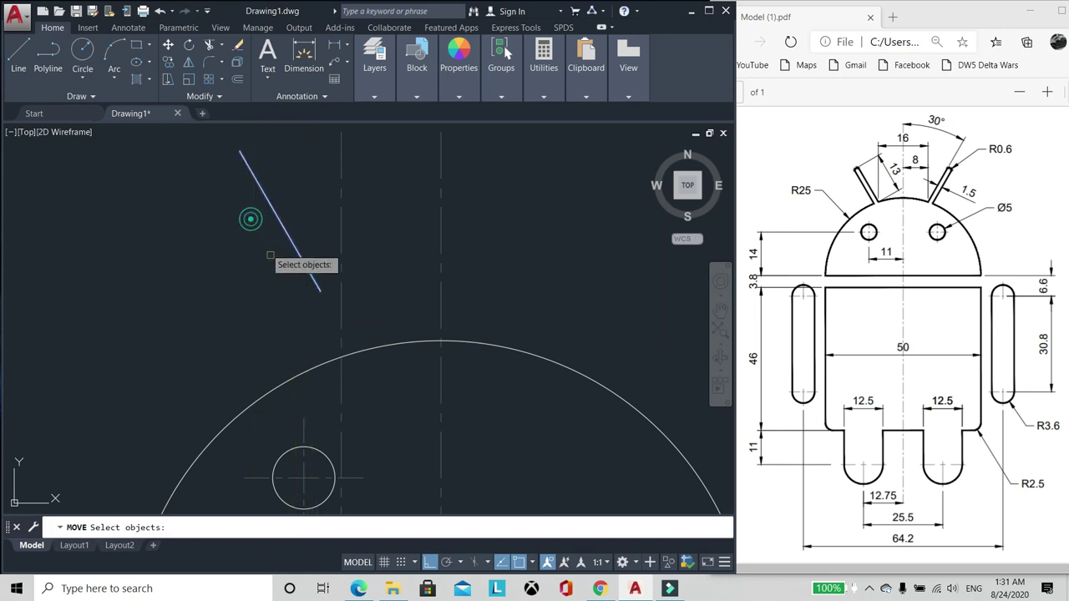
pyautogui.press('Return')
pyautogui.click(321, 291)
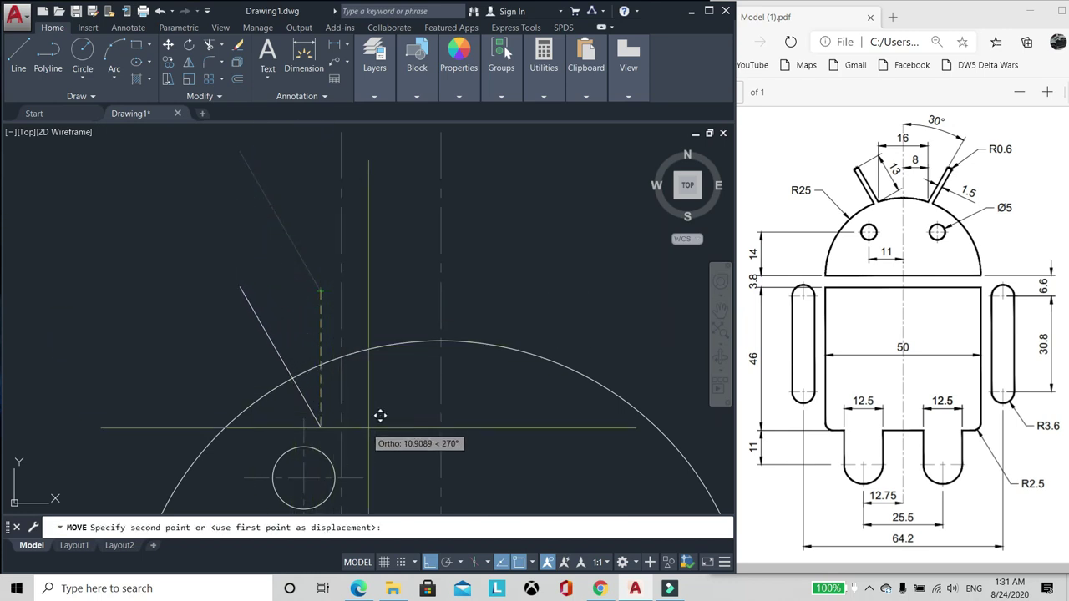
pyautogui.scroll(2, 342, 357)
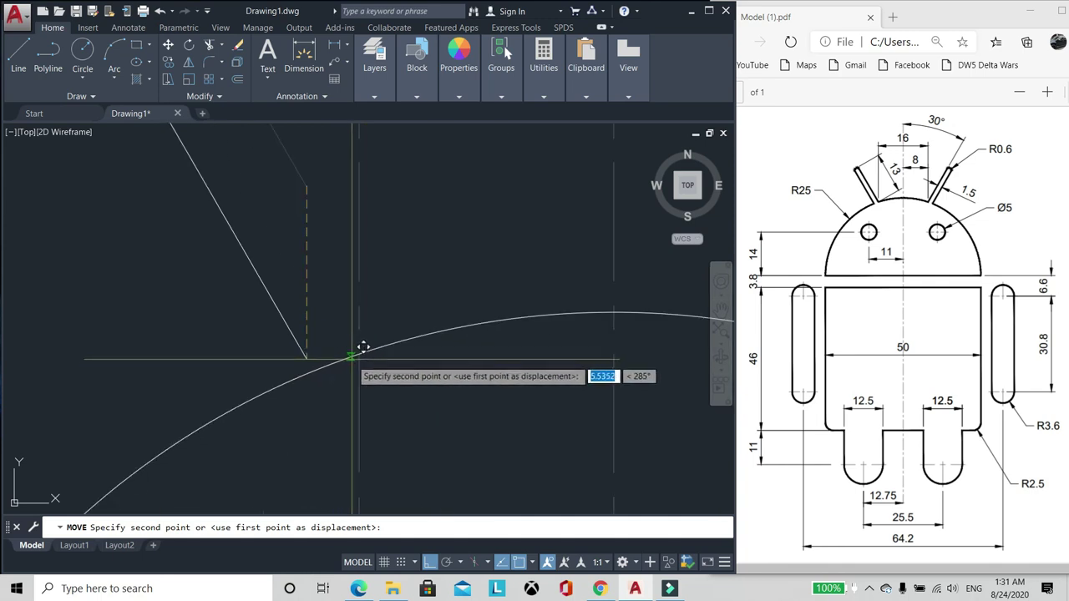
pyautogui.click(357, 354)
pyautogui.scroll(-2, 369, 276)
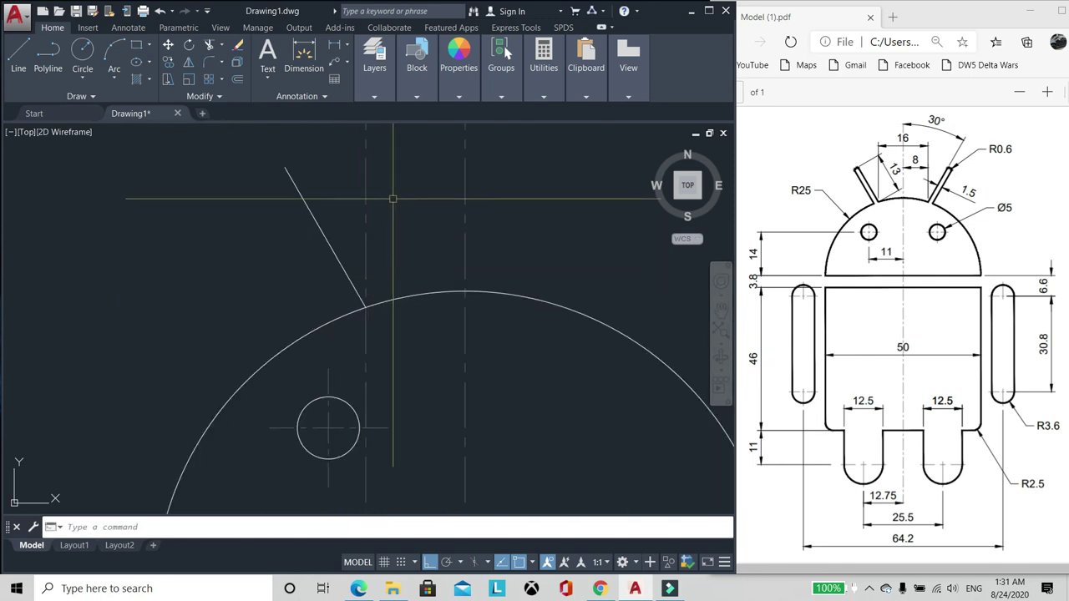
pyautogui.click(353, 155)
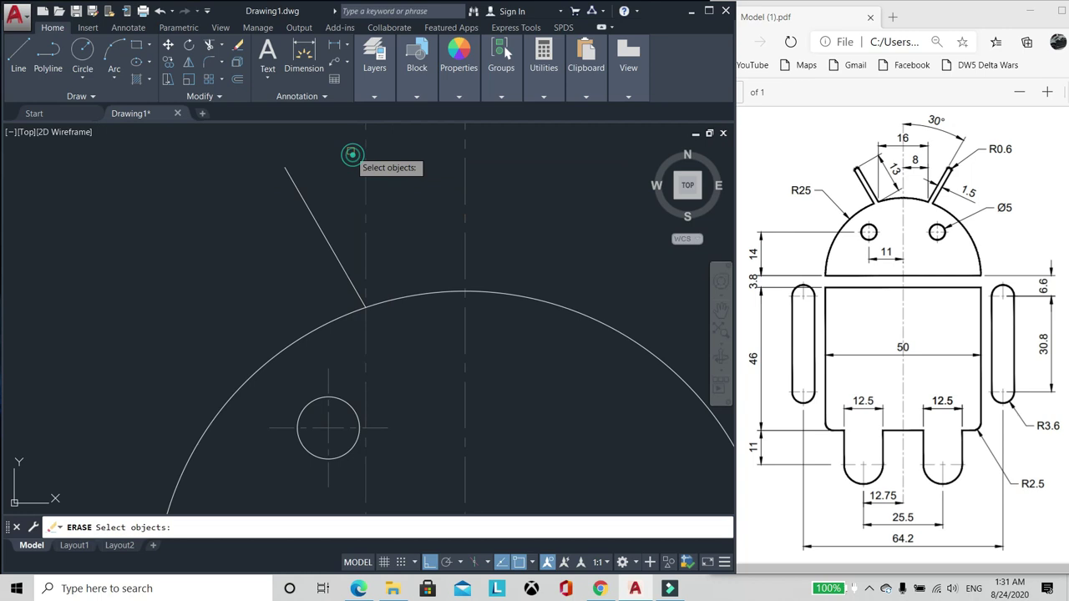
pyautogui.press('Escape')
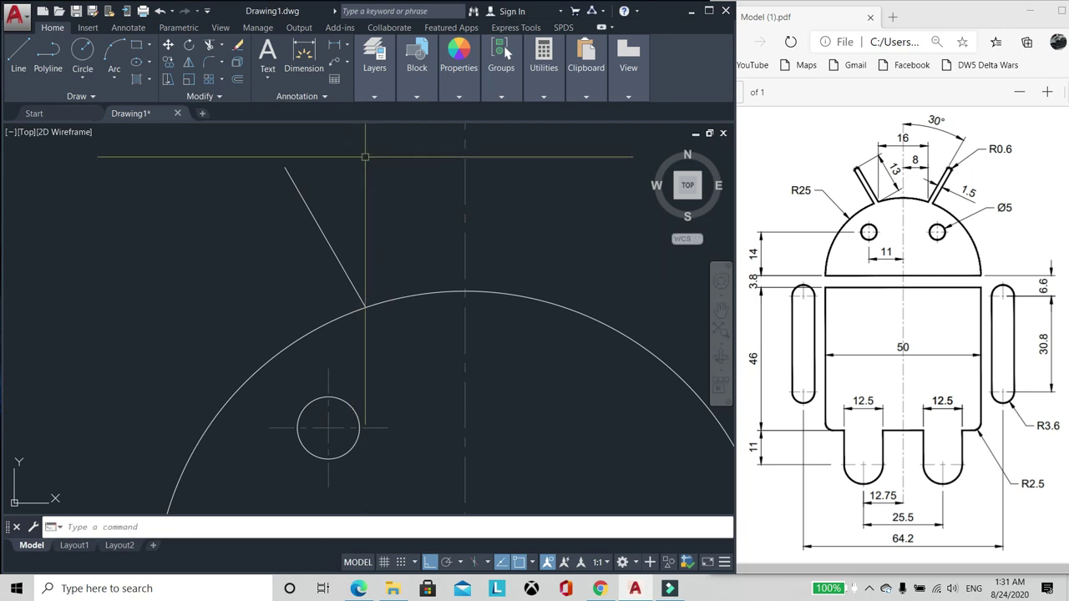
# Step: Offset the slanted antenna line by 1.5 to its outer side, away from the centre line
pyautogui.write('o')
pyautogui.press('Return')
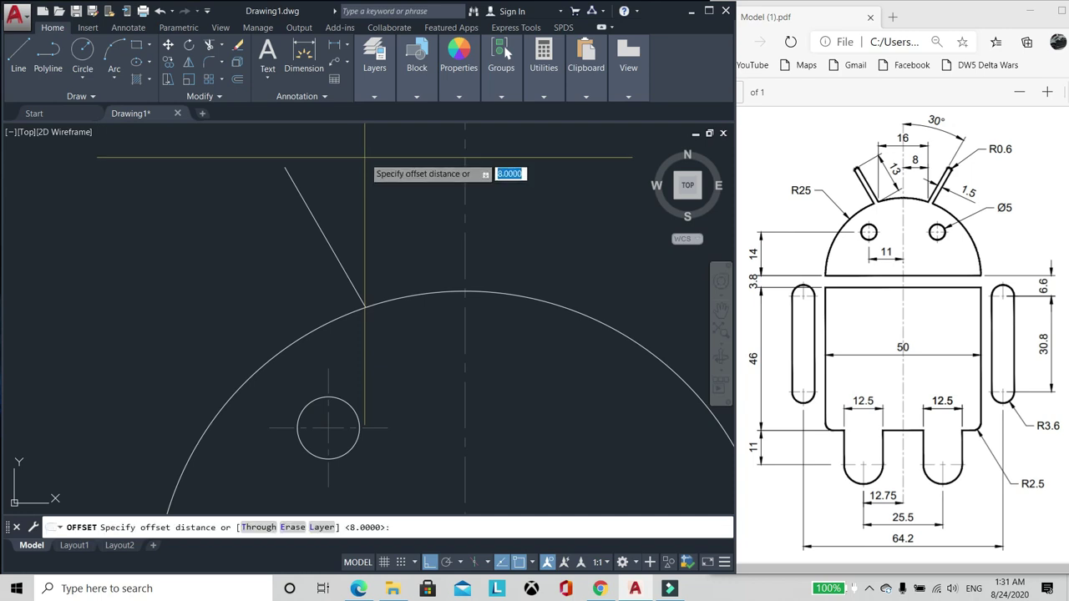
pyautogui.write('1.5')
pyautogui.press('Return')
pyautogui.click(297, 199)
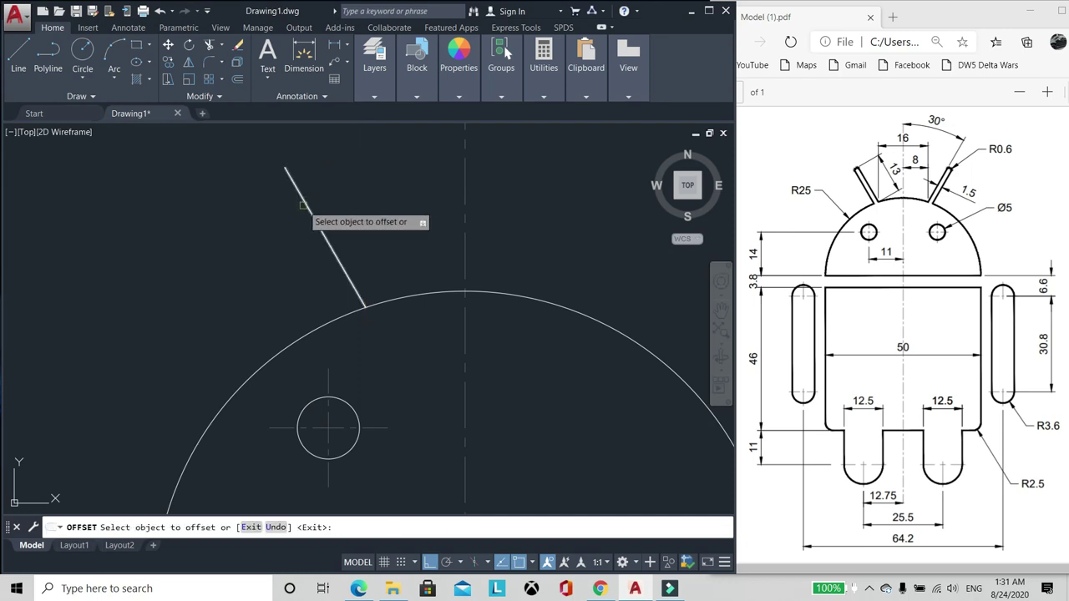
pyautogui.click(205, 243)
pyautogui.press('Escape')
# Step: Trim away the piece of the head arc between the two slanted antenna lines
pyautogui.scroll(2, 268, 171)
pyautogui.write('tr')
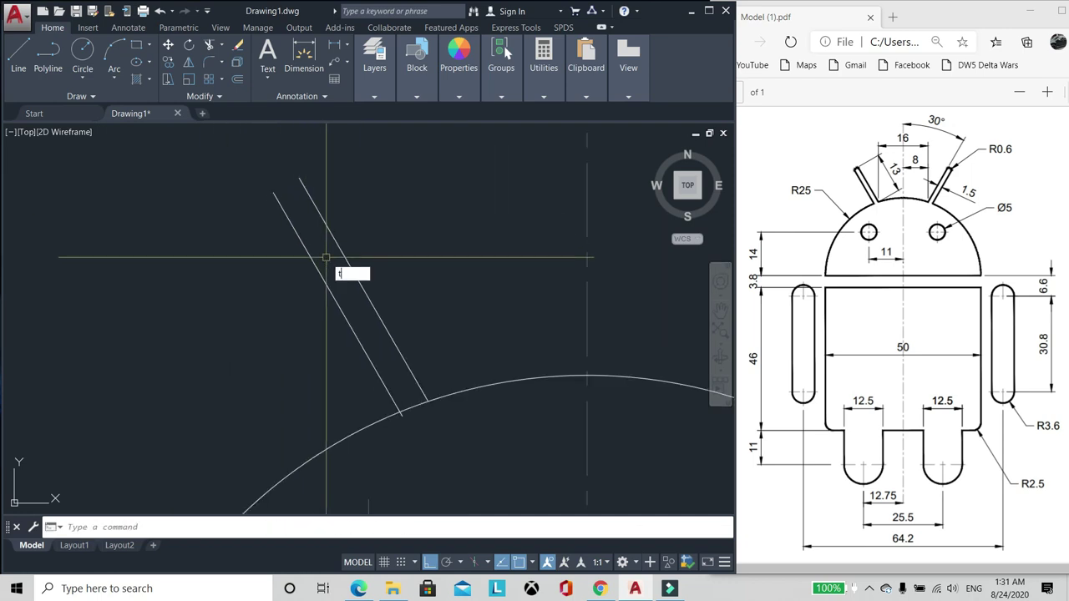
pyautogui.press('Return')
pyautogui.scroll(2, 472, 430)
pyautogui.click(376, 315)
pyautogui.click(261, 318)
pyautogui.press('Return')
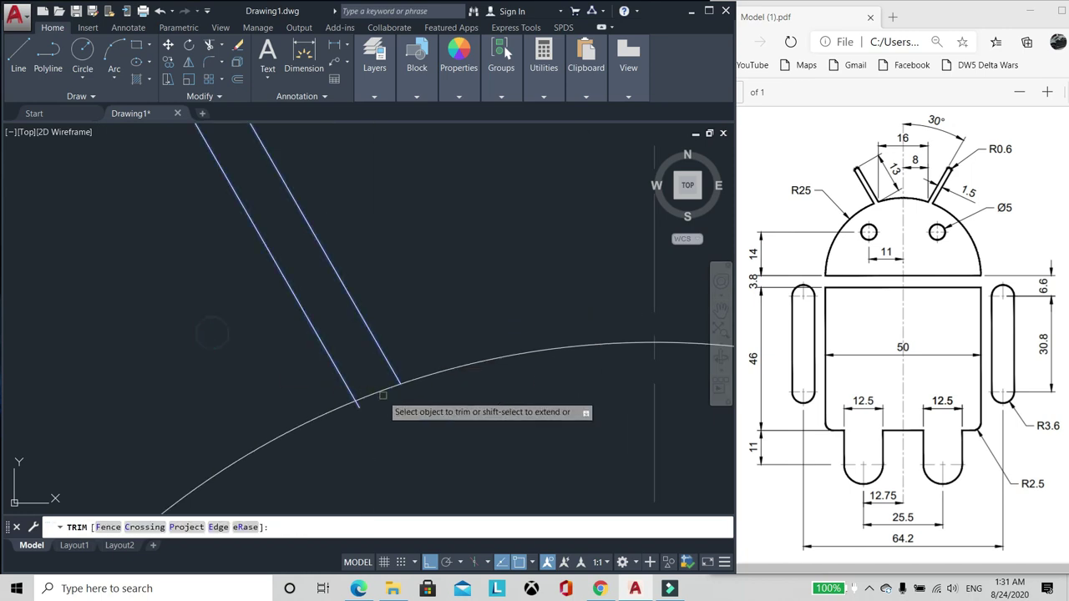
pyautogui.click(371, 398)
pyautogui.scroll(2, 359, 408)
pyautogui.press('Escape')
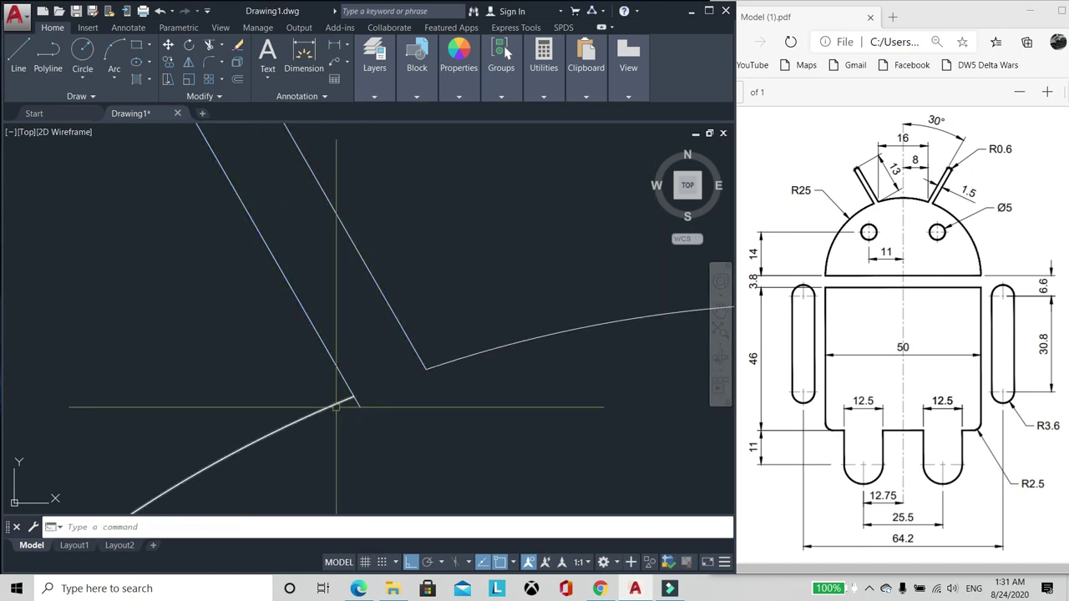
# Step: Trim the end of the outer antenna line that overhangs inside the head, using the head arc as the cutting edge
pyautogui.press('Return')
pyautogui.click(337, 407)
pyautogui.press('Return')
pyautogui.click(360, 405)
pyautogui.press('Escape')
pyautogui.scroll(-3, 360, 405)
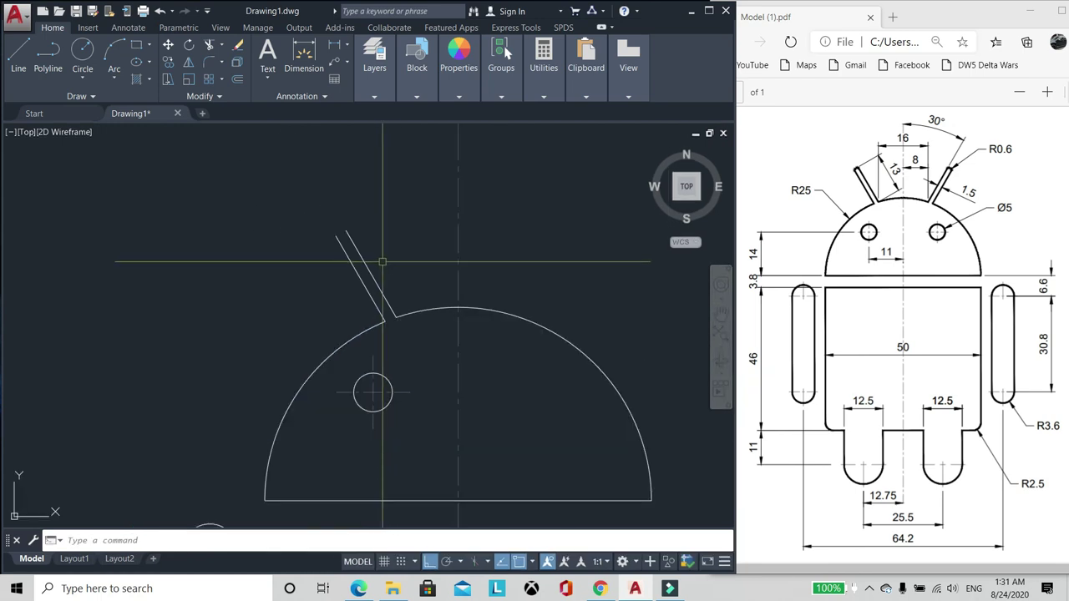
# Step: Close the antenna's tip with a polyline between the upper ends of the two slanted lines
pyautogui.scroll(3, 350, 186)
pyautogui.scroll(2, 368, 228)
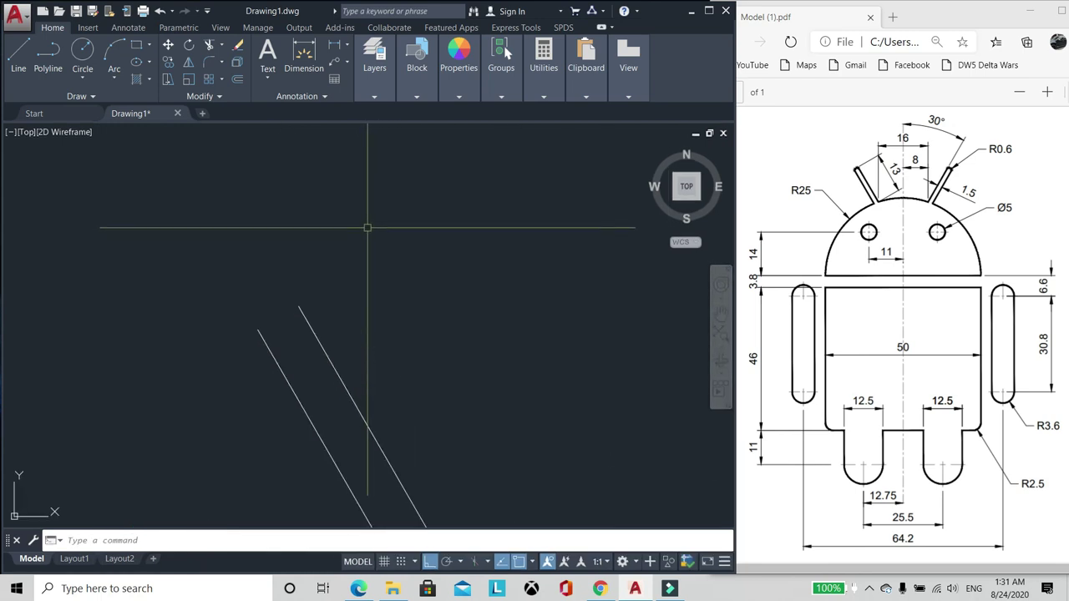
pyautogui.write('pl')
pyautogui.press('Return')
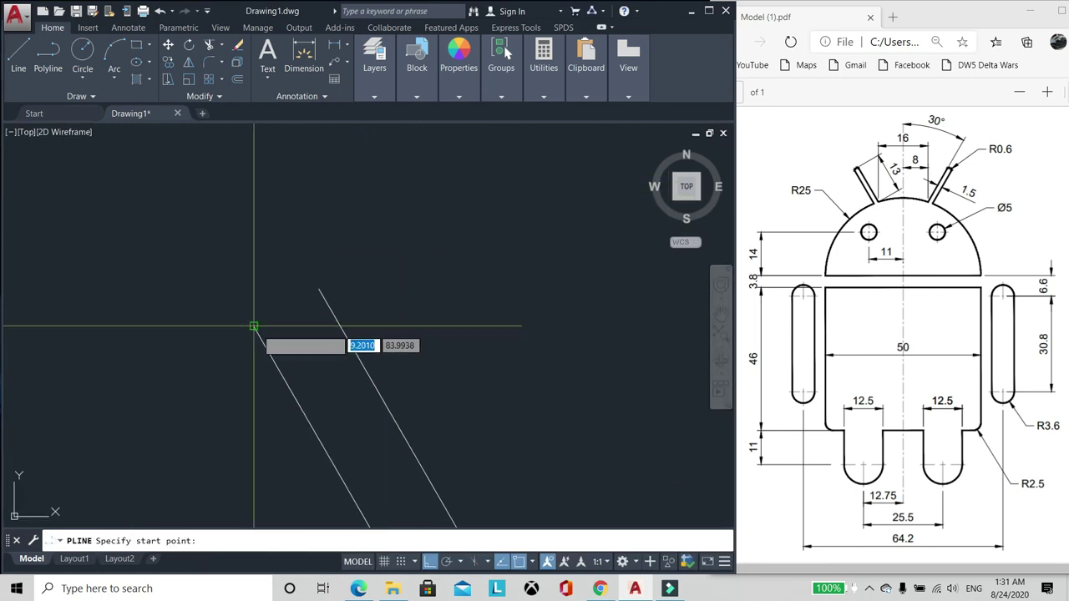
pyautogui.click(259, 333)
pyautogui.scroll(2, 276, 334)
pyautogui.click(319, 290)
pyautogui.press('Return')
pyautogui.scroll(-5, 277, 231)
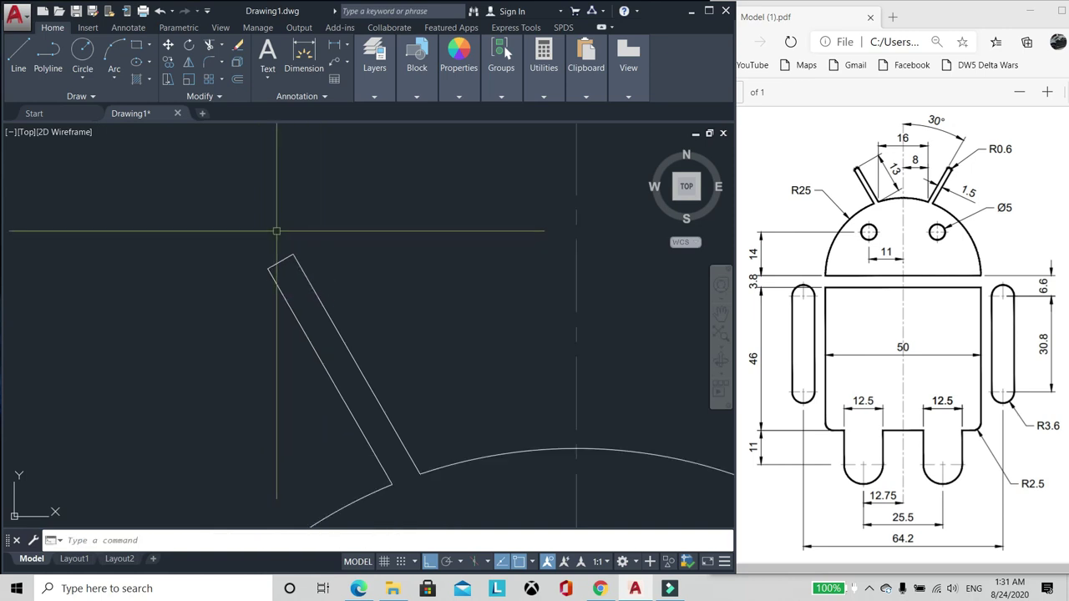
# Step: Fillet the outer corner of the antenna's tip with a radius of 0.6
pyautogui.write('f')
pyautogui.press('Return')
pyautogui.write('r')
pyautogui.press('Return')
pyautogui.write('0.6')
pyautogui.press('Return')
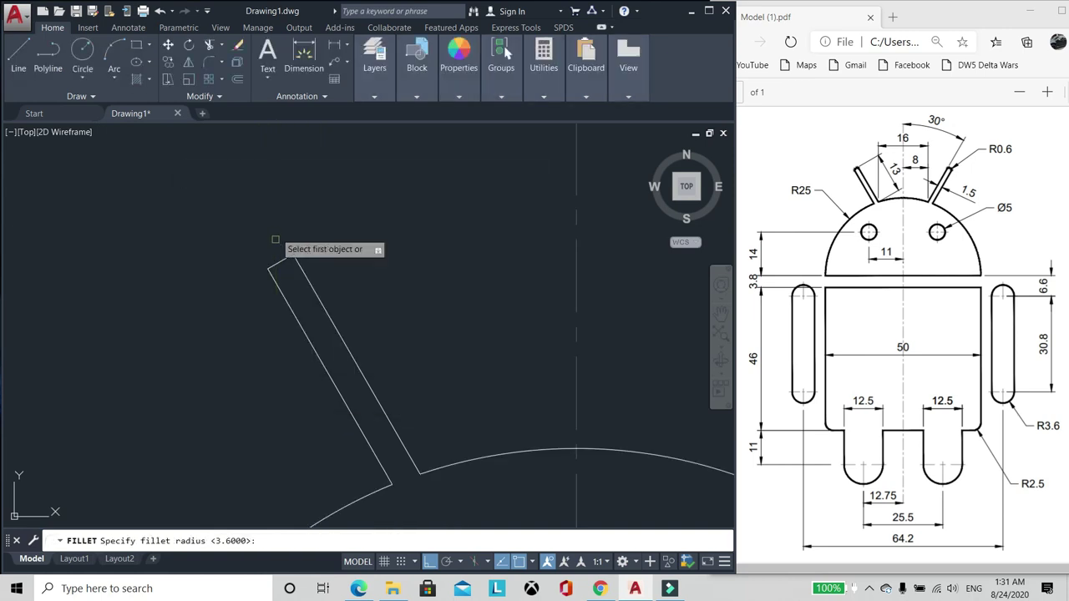
pyautogui.write('r')
pyautogui.press('Return')
pyautogui.write('.')
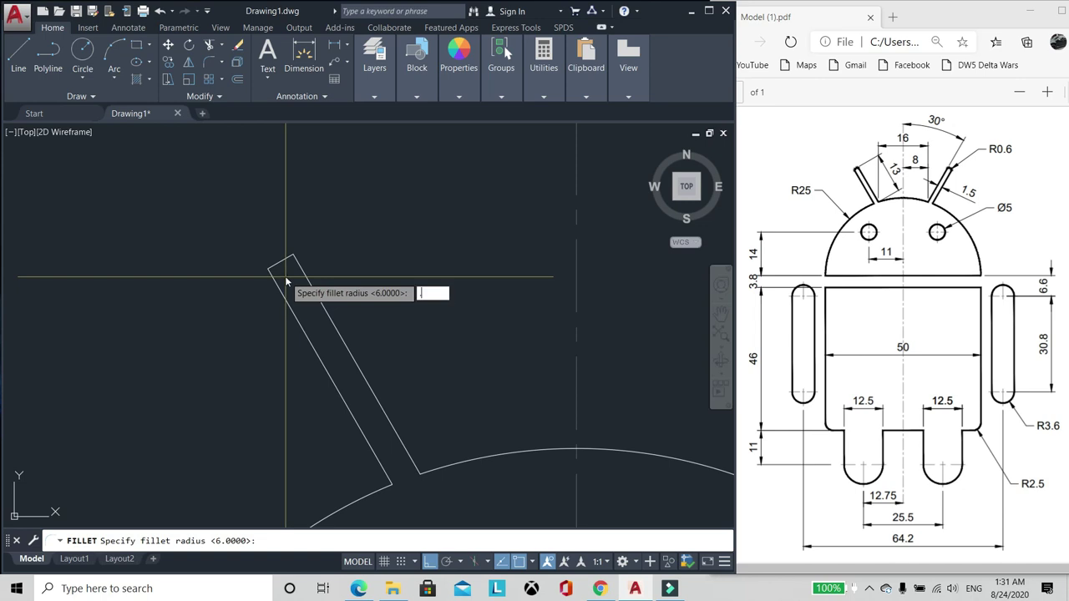
pyautogui.write('6')
pyautogui.press('Return')
pyautogui.click(277, 283)
pyautogui.click(283, 257)
# Step: Fillet the inner corner of the antenna's tip with the same 0.6 radius
pyautogui.scroll(2, 285, 256)
pyautogui.press('Return')
pyautogui.click(286, 257)
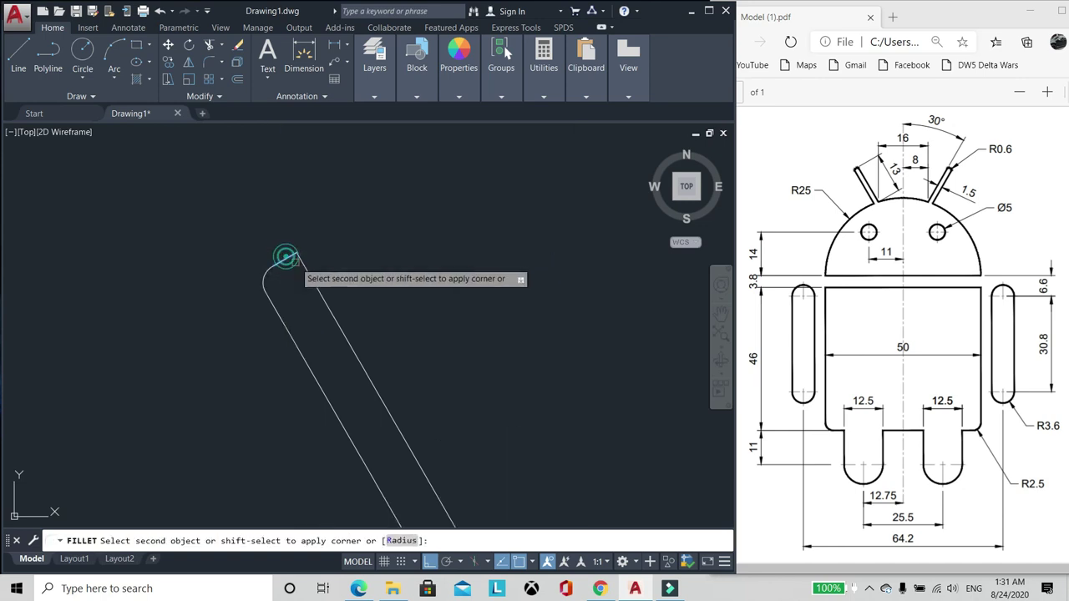
pyautogui.click(299, 258)
pyautogui.scroll(-3, 317, 250)
pyautogui.press('Return')
pyautogui.press('Escape')
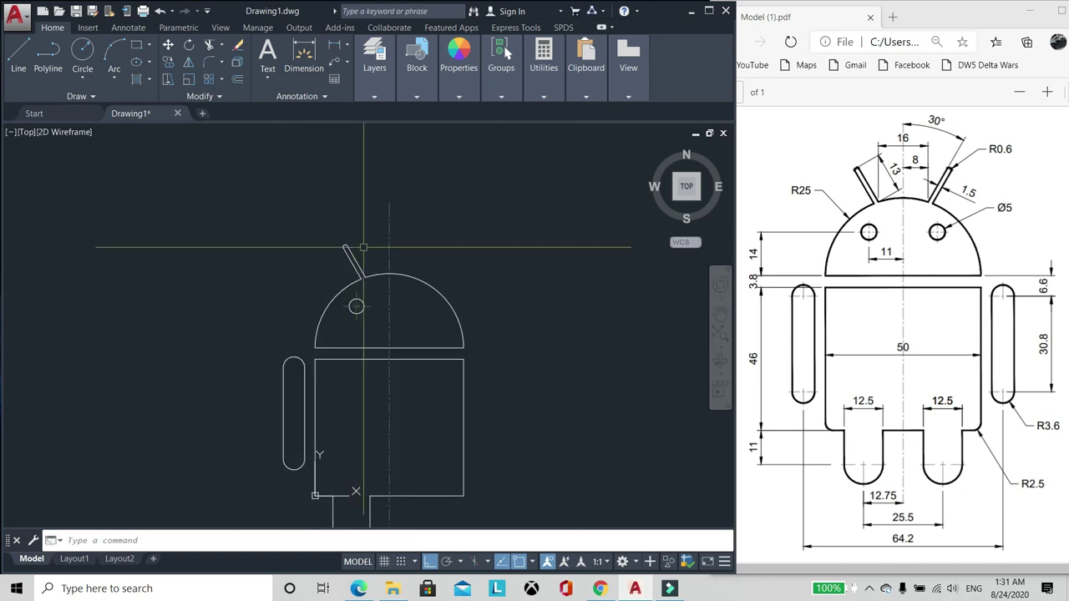
pyautogui.scroll(-1, 363, 247)
pyautogui.scroll(1, 358, 421)
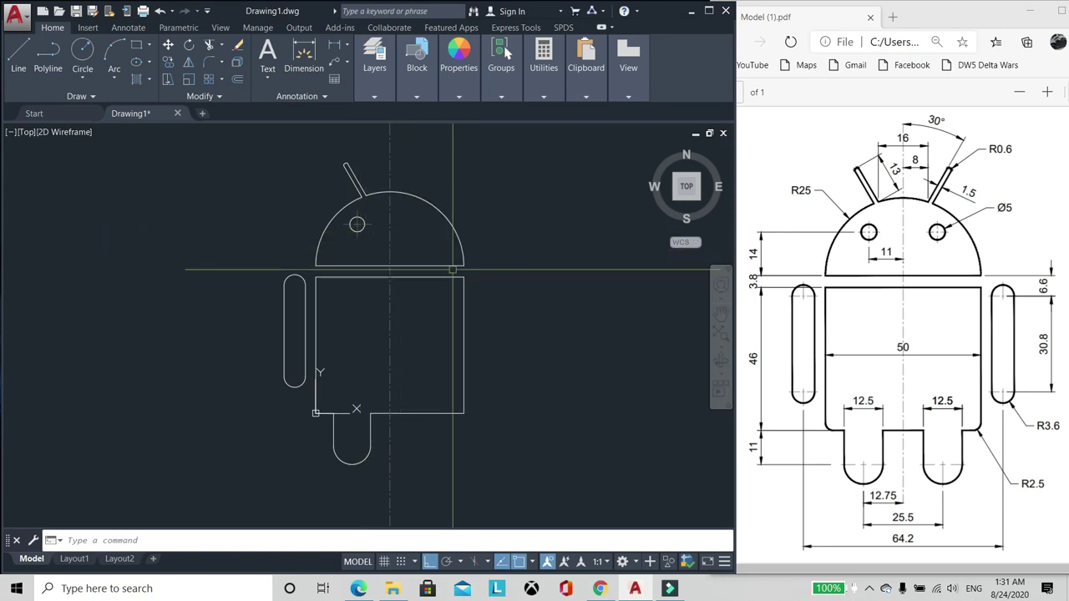
# Step: Mirror the left antenna, eye with its centre marks, arm and leg about the vertical centreline, keeping the source objects
pyautogui.scroll(-1, 415, 280)
pyautogui.scroll(1, 401, 285)
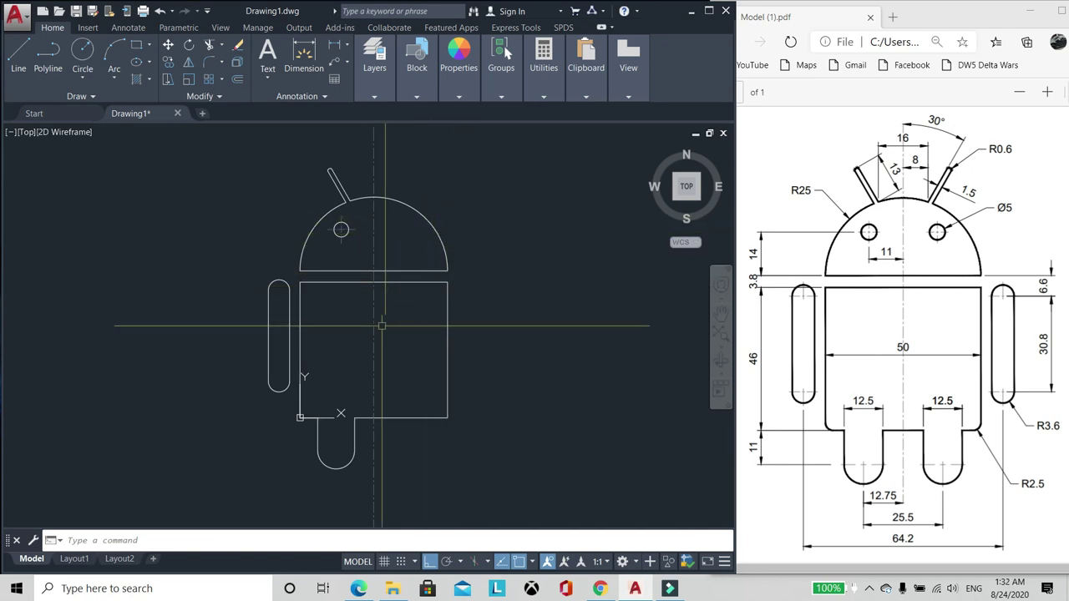
pyautogui.scroll(1, 359, 415)
pyautogui.scroll(-1, 358, 368)
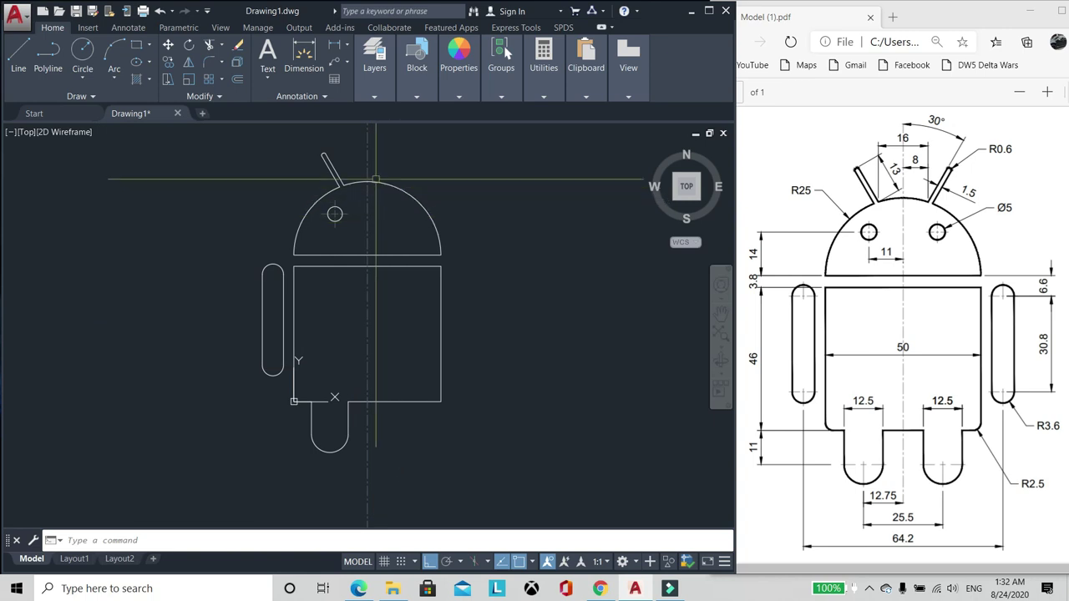
pyautogui.moveTo(377, 231); pyautogui.dragTo(358, 244, button='middle')
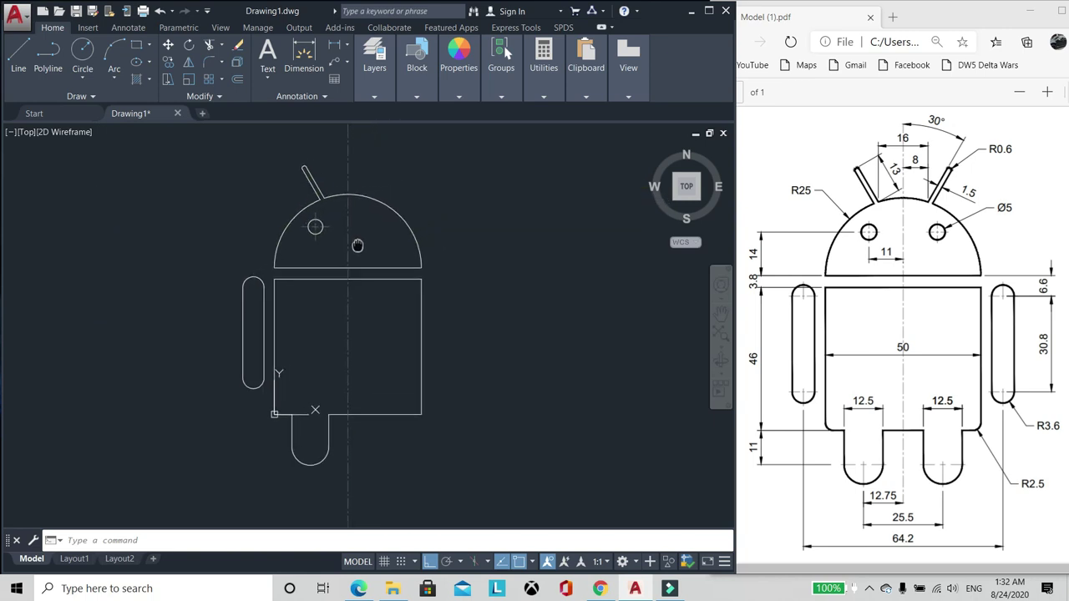
pyautogui.write('i')
pyautogui.press('Return')
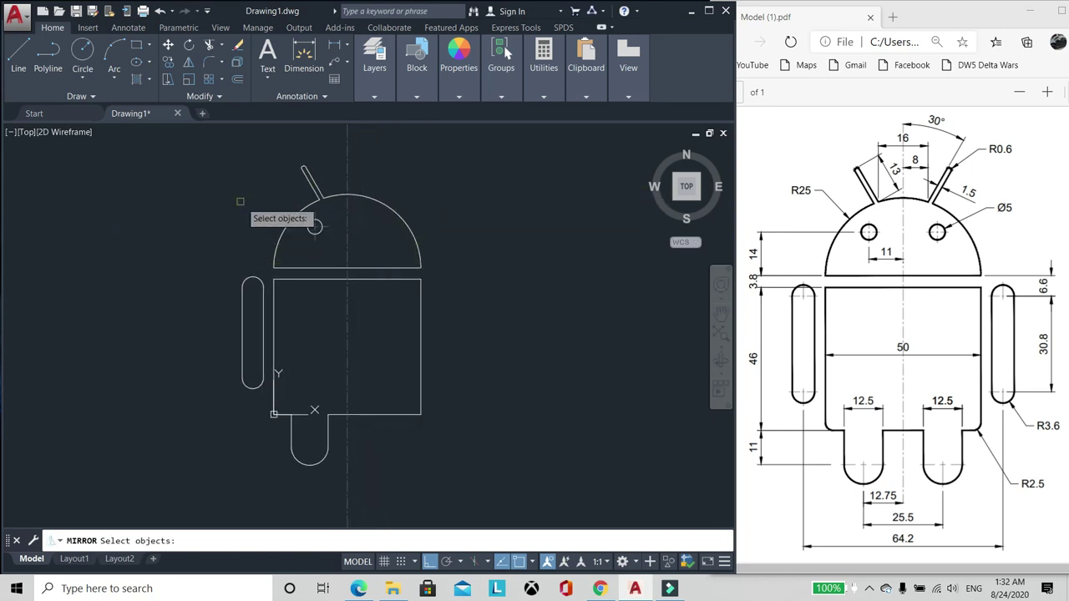
pyautogui.click(281, 139)
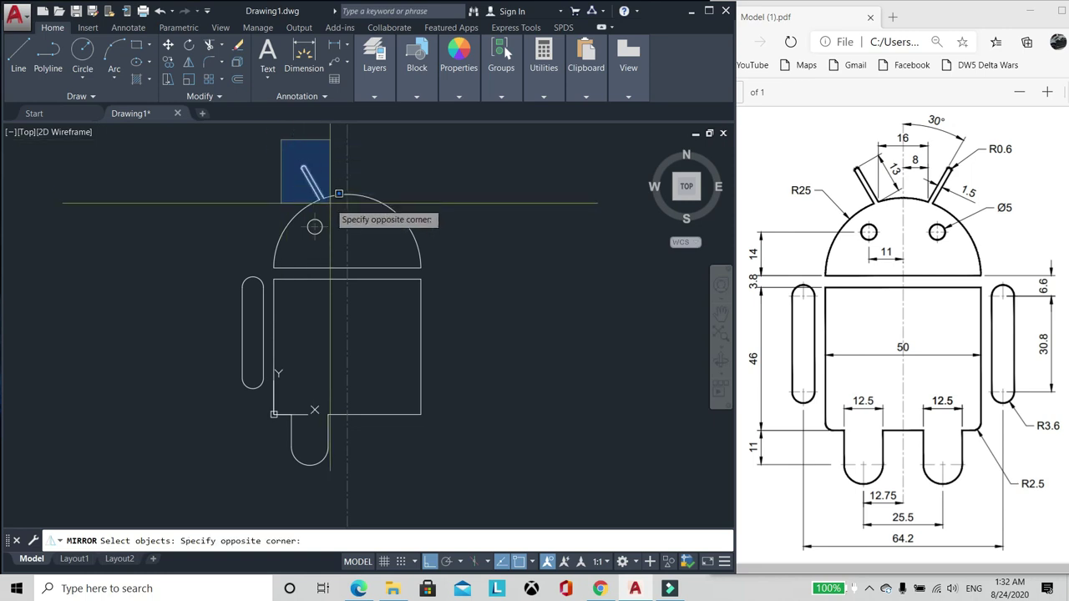
pyautogui.click(331, 219)
pyautogui.click(296, 244)
pyautogui.click(329, 206)
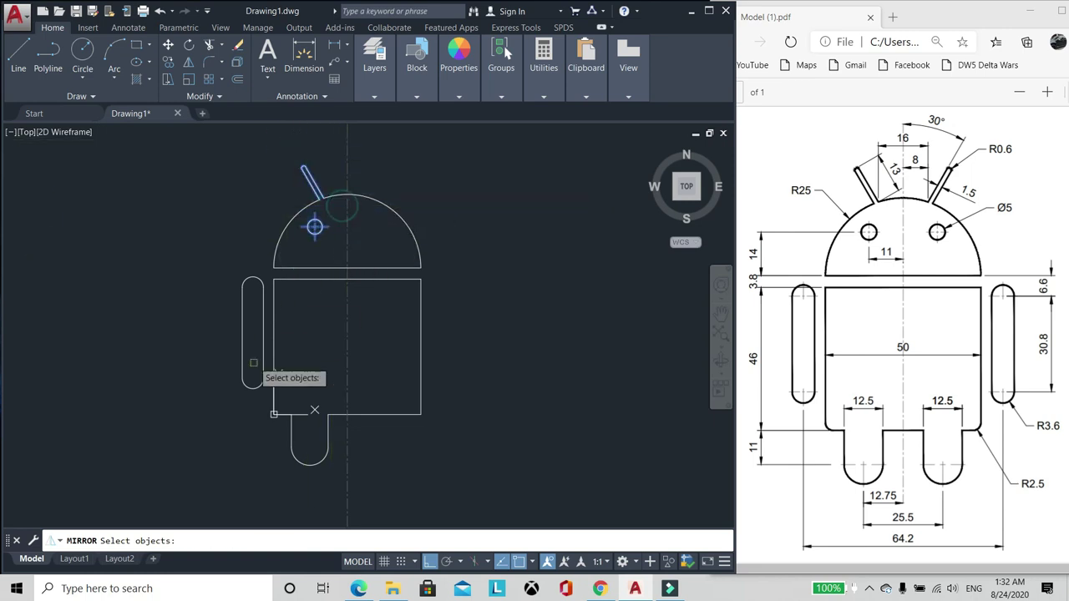
pyautogui.click(219, 410)
pyautogui.click(270, 264)
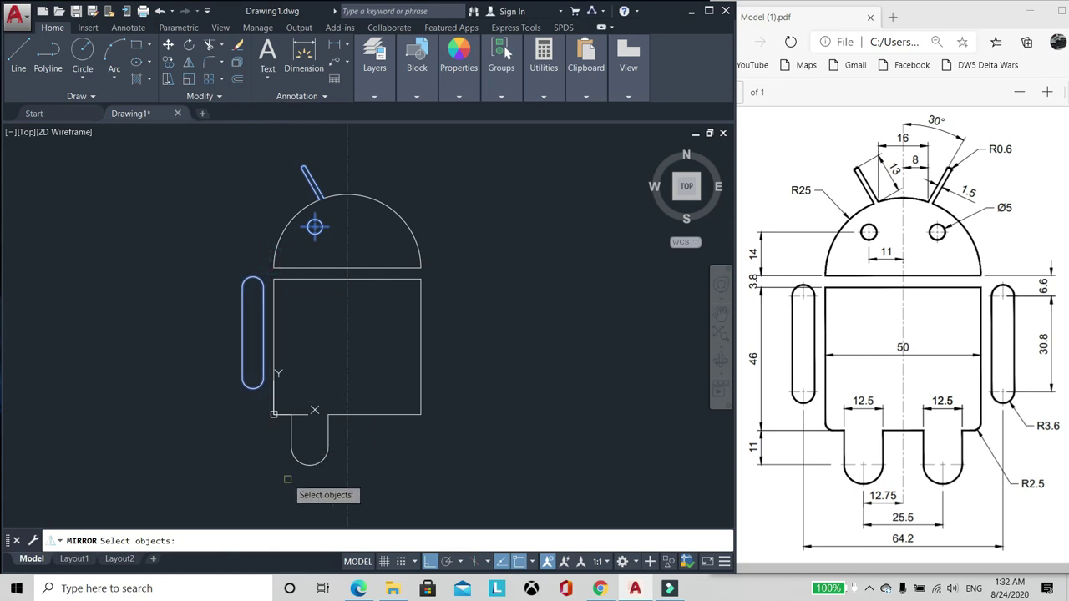
pyautogui.press('Return')
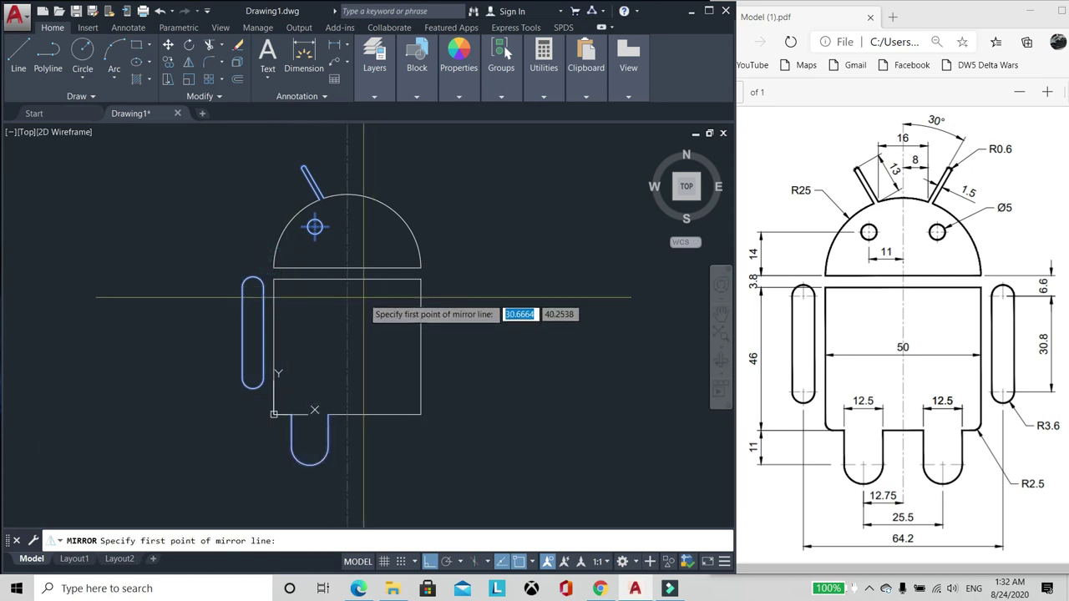
pyautogui.click(347, 347)
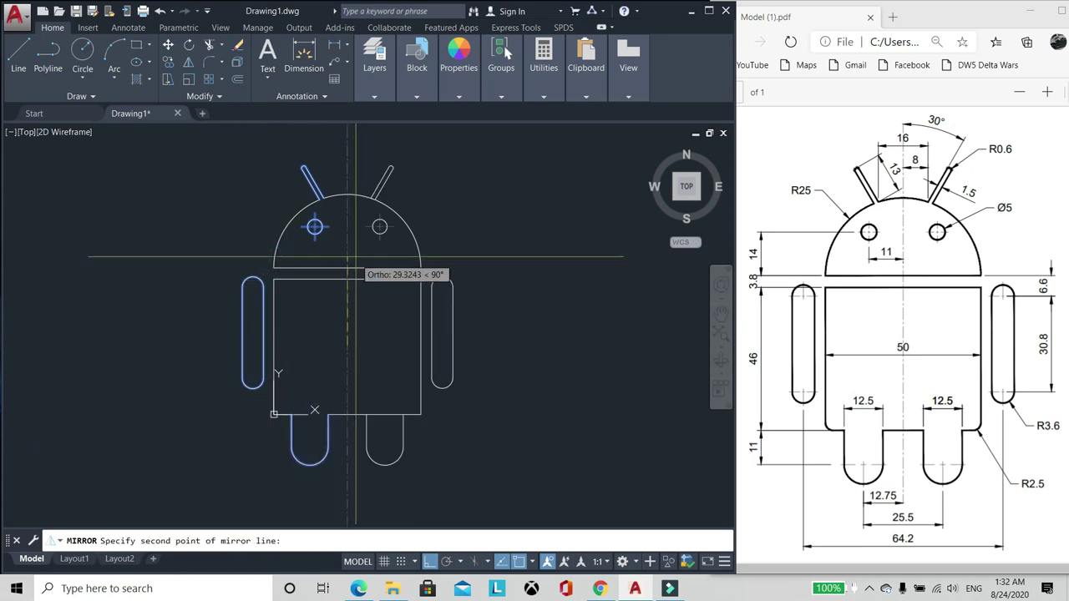
pyautogui.click(370, 141)
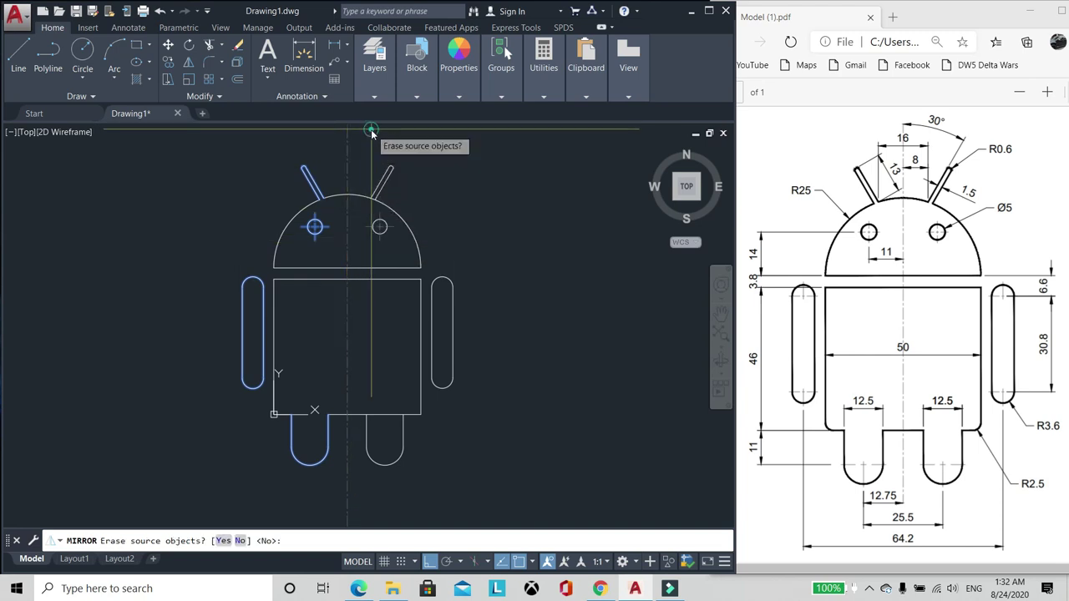
pyautogui.rightClick(373, 132)
pyautogui.click(395, 139)
pyautogui.scroll(-2, 401, 324)
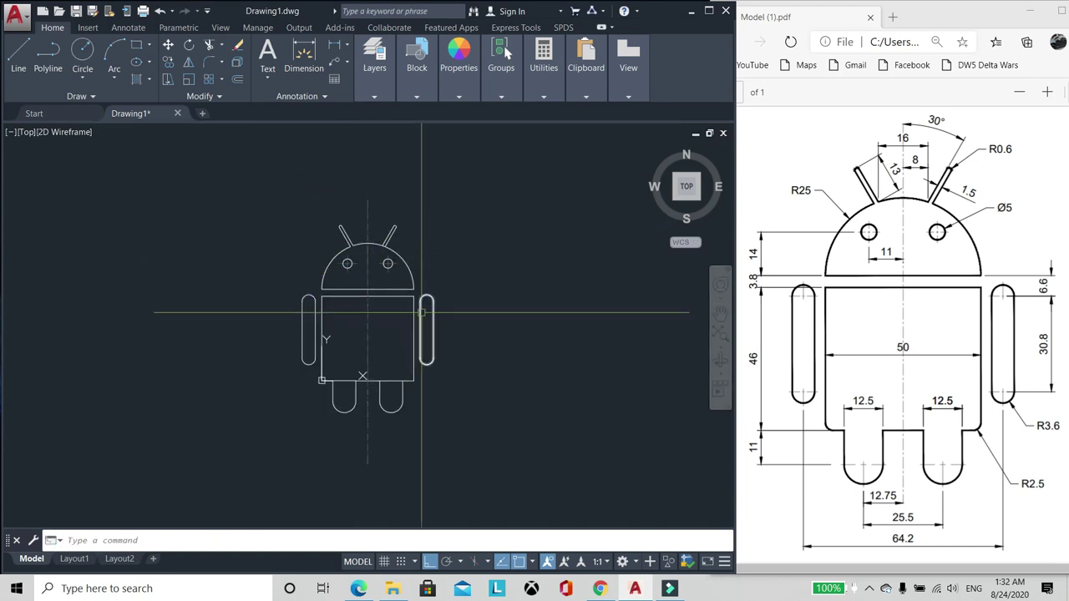
# Step: Trim the body's bottom edge between the two sides of the right leg, using the leg's side lines as cutting edges
pyautogui.scroll(2, 394, 349)
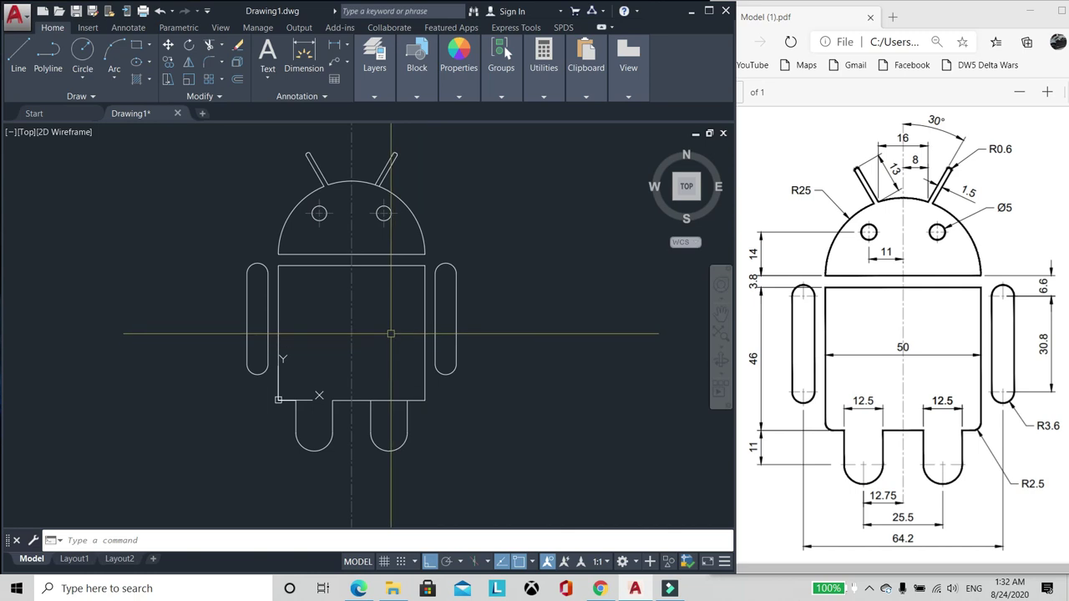
pyautogui.scroll(4, 410, 430)
pyautogui.write('tr')
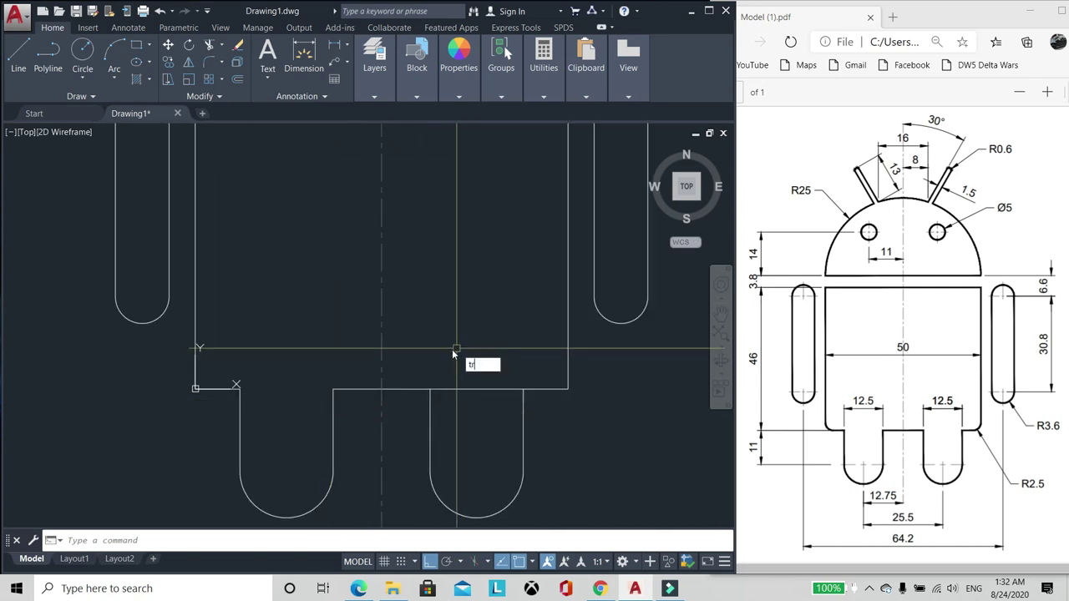
pyautogui.press('Return')
pyautogui.click(560, 400)
pyautogui.click(418, 393)
pyautogui.press('Return')
pyautogui.click(472, 390)
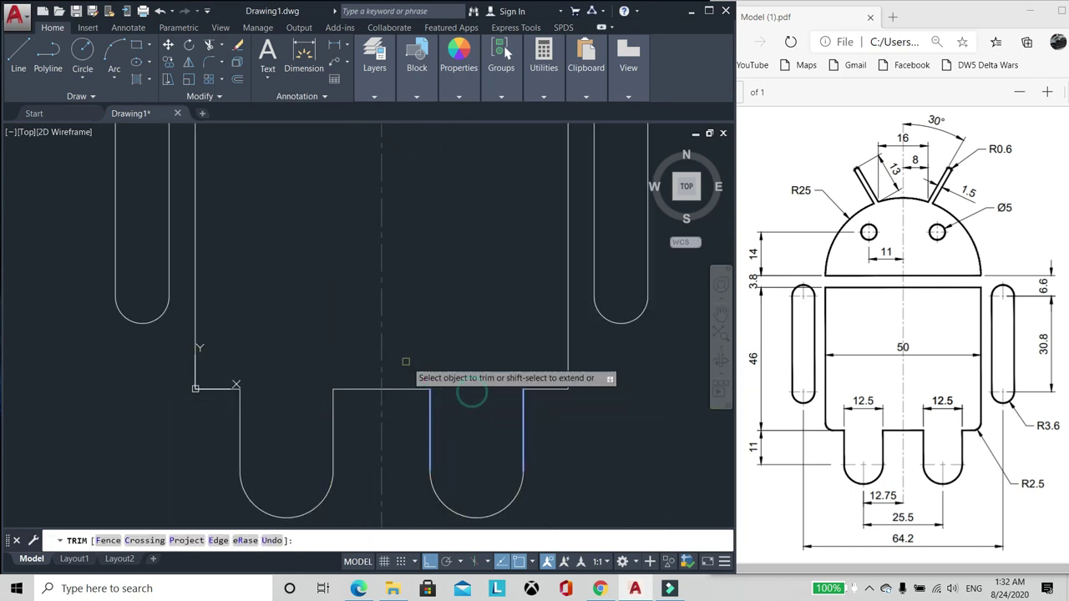
pyautogui.press('Return')
pyautogui.scroll(-5, 351, 368)
pyautogui.scroll(2, 379, 324)
pyautogui.scroll(-2, 379, 324)
pyautogui.scroll(2, 396, 360)
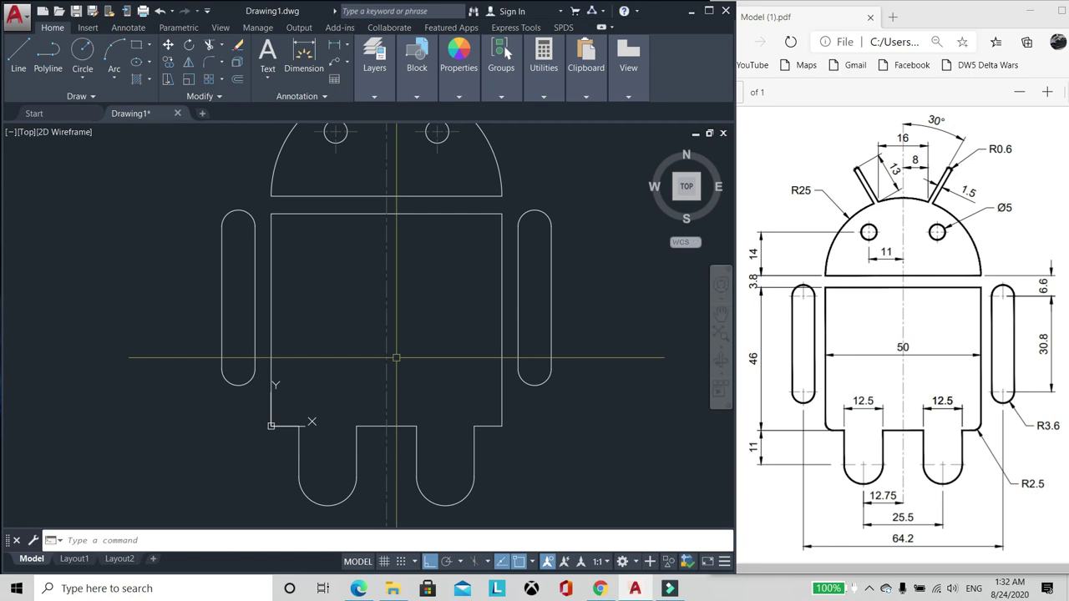
pyautogui.press('Return')
pyautogui.press('Escape')
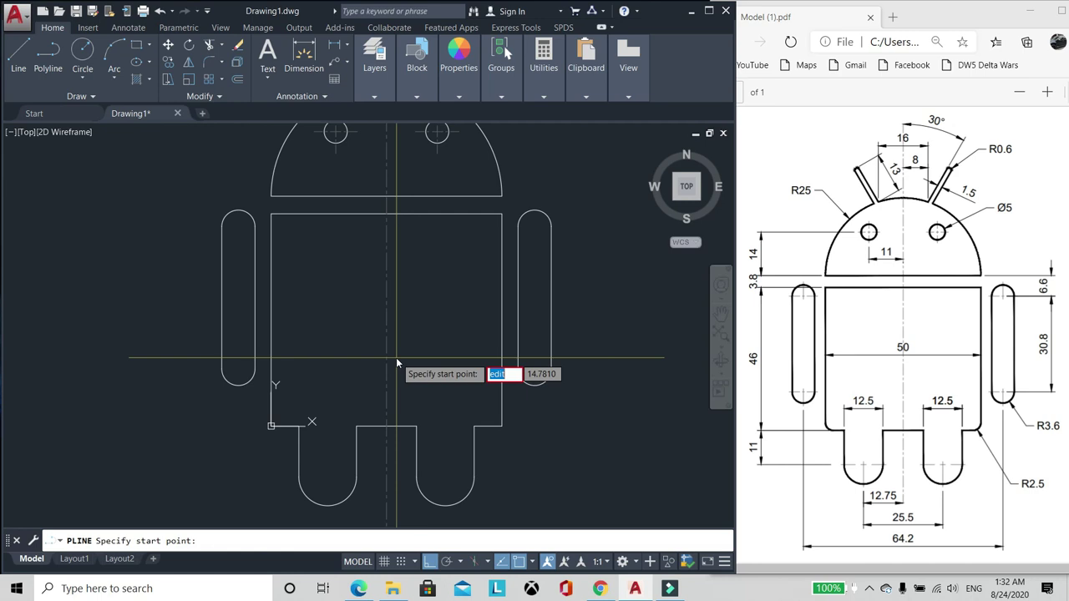
pyautogui.press('Escape')
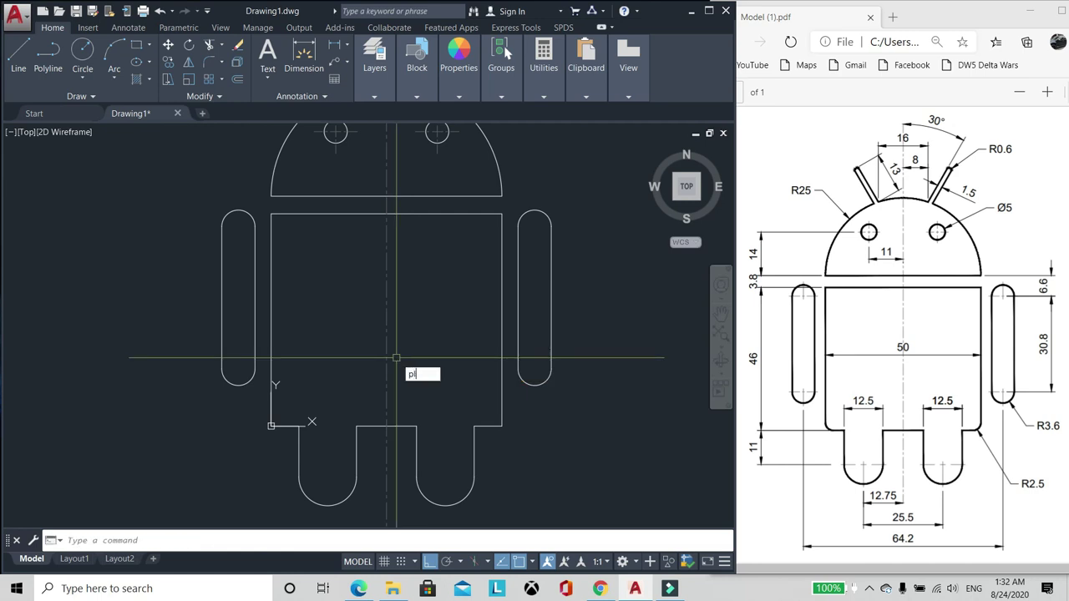
# Step: Convert the lines and arcs of the body and both legs to polylines and join them with a fuzz distance of 0
pyautogui.scroll(-5, 397, 361)
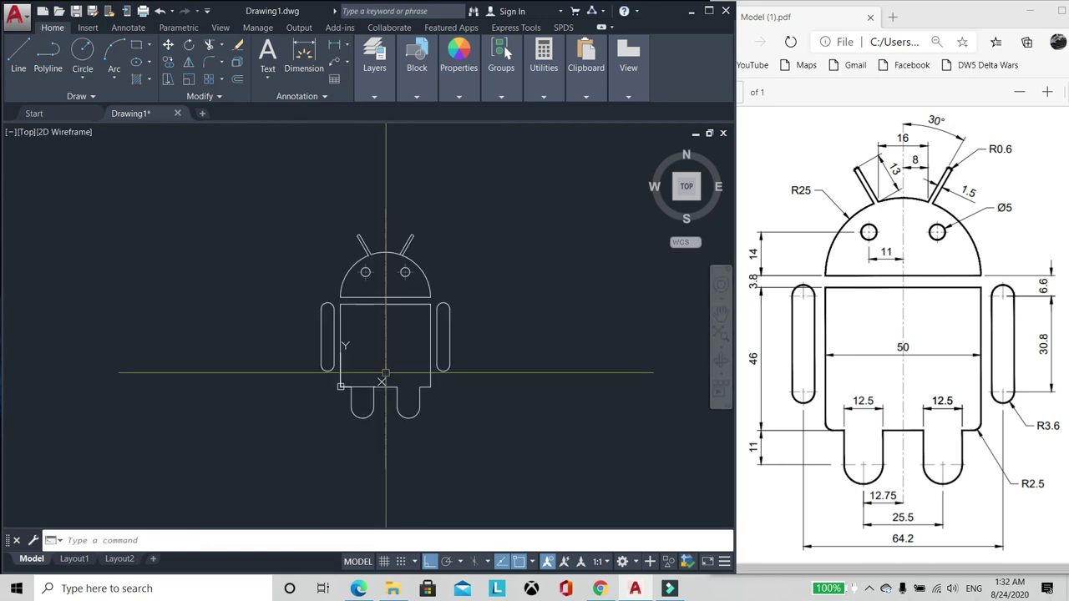
pyautogui.scroll(5, 387, 391)
pyautogui.scroll(-2, 387, 391)
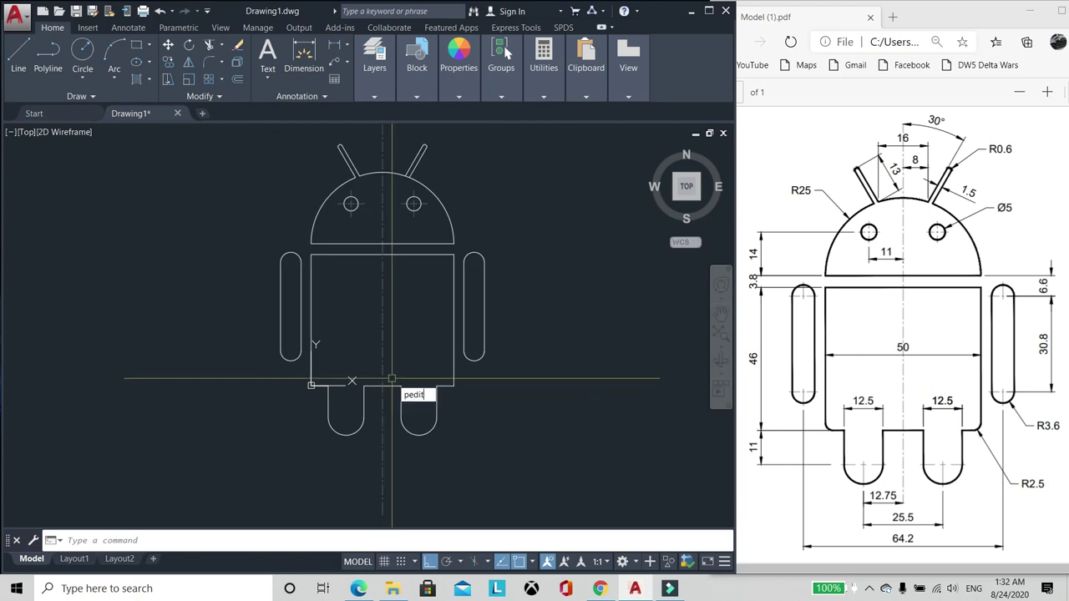
pyautogui.press('Return')
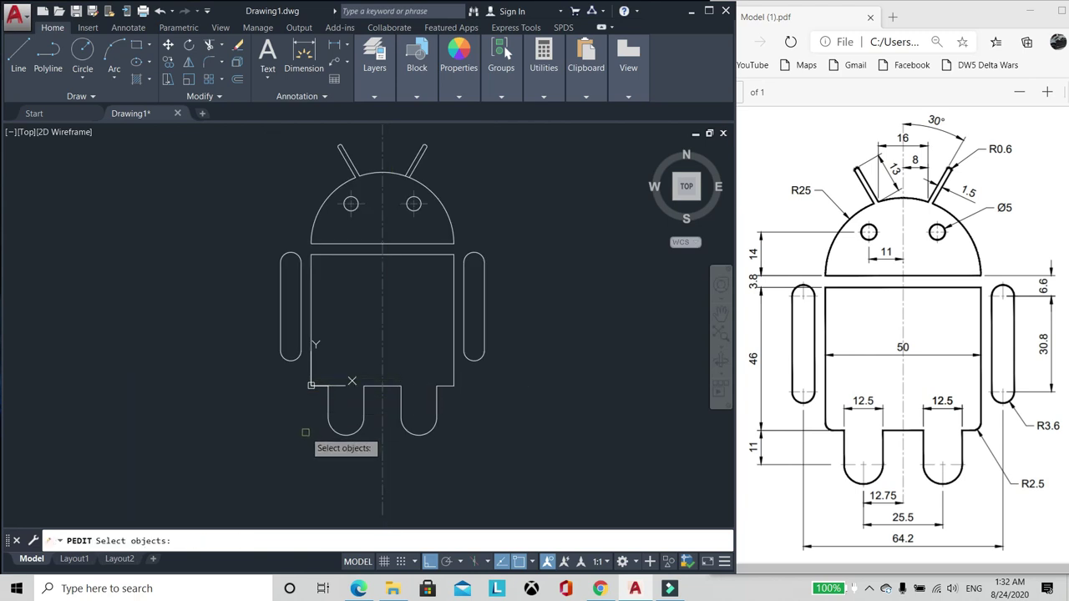
pyautogui.click(303, 463)
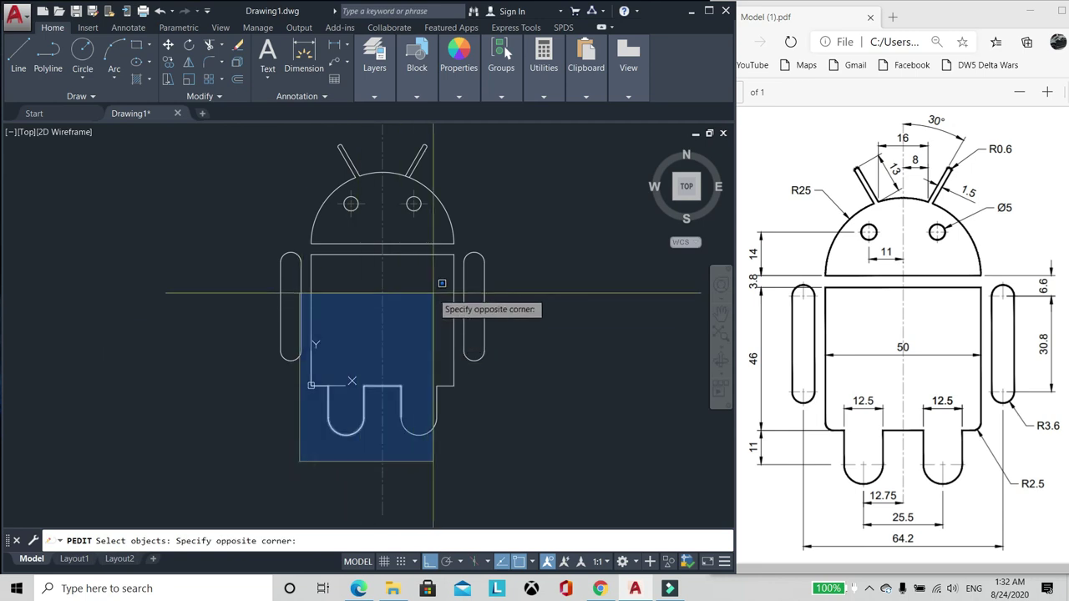
pyautogui.click(309, 459)
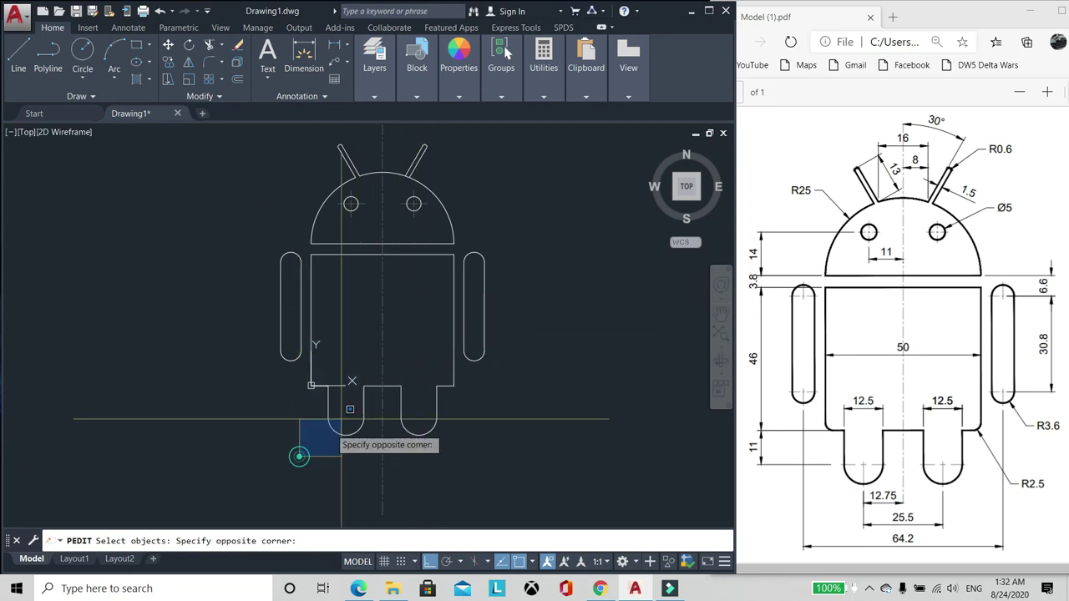
pyautogui.click(459, 250)
pyautogui.press('Return')
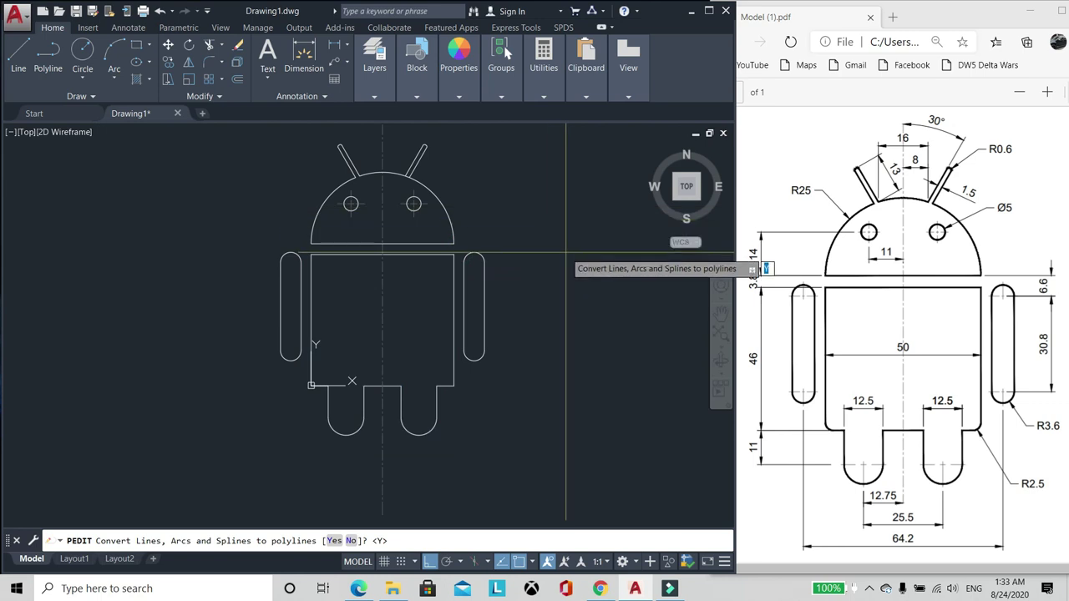
pyautogui.press('Return')
pyautogui.press('Down')
pyautogui.press('Return')
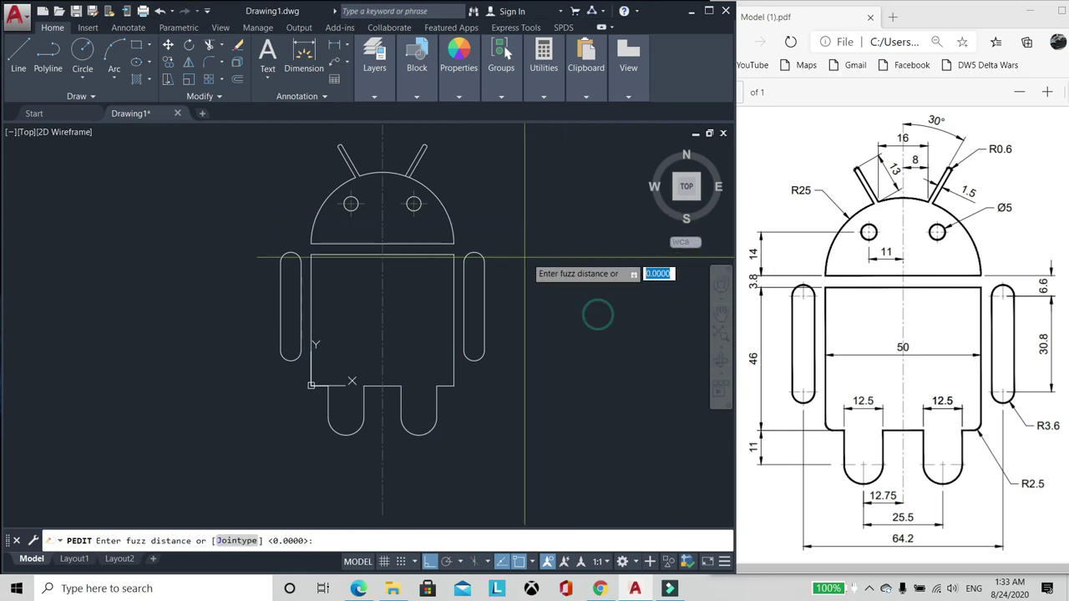
pyautogui.press('Return')
pyautogui.press('Return')
# Step: Trim the head arc between the two lines of the right antenna, using those lines as cutting edges
pyautogui.scroll(2, 379, 171)
pyautogui.scroll(4, 428, 172)
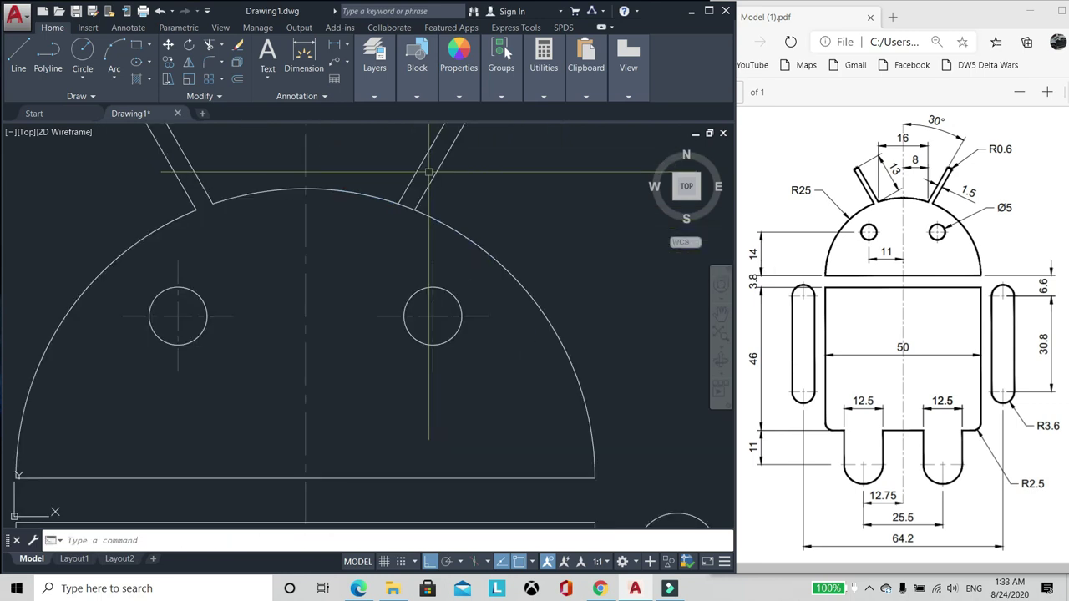
pyautogui.write('tr')
pyautogui.press('Return')
pyautogui.click(444, 198)
pyautogui.click(407, 164)
pyautogui.press('Return')
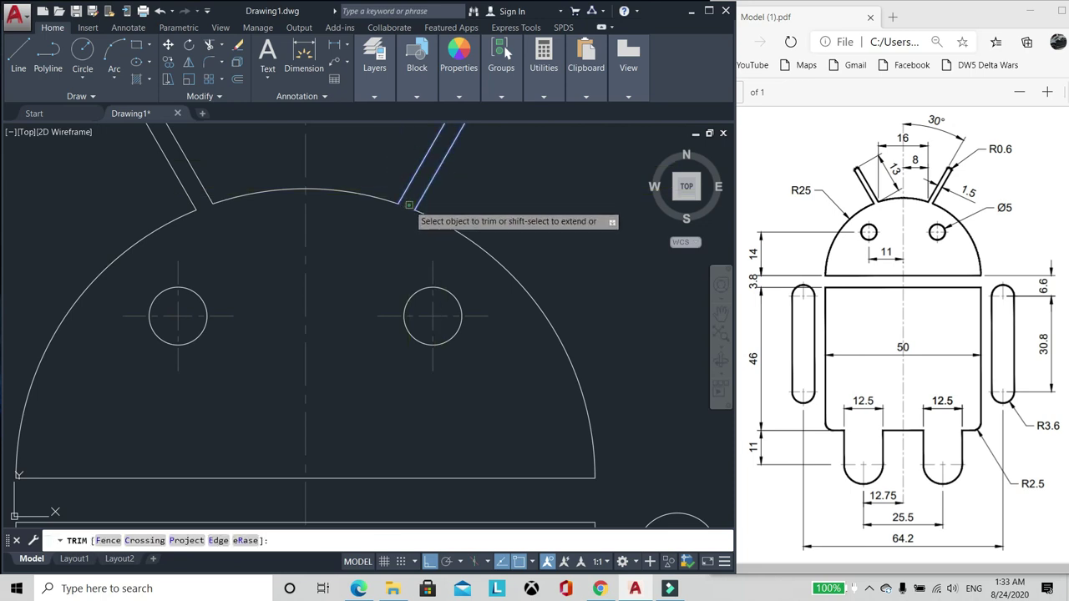
pyautogui.click(408, 207)
pyautogui.press('Escape')
pyautogui.scroll(-2, 316, 313)
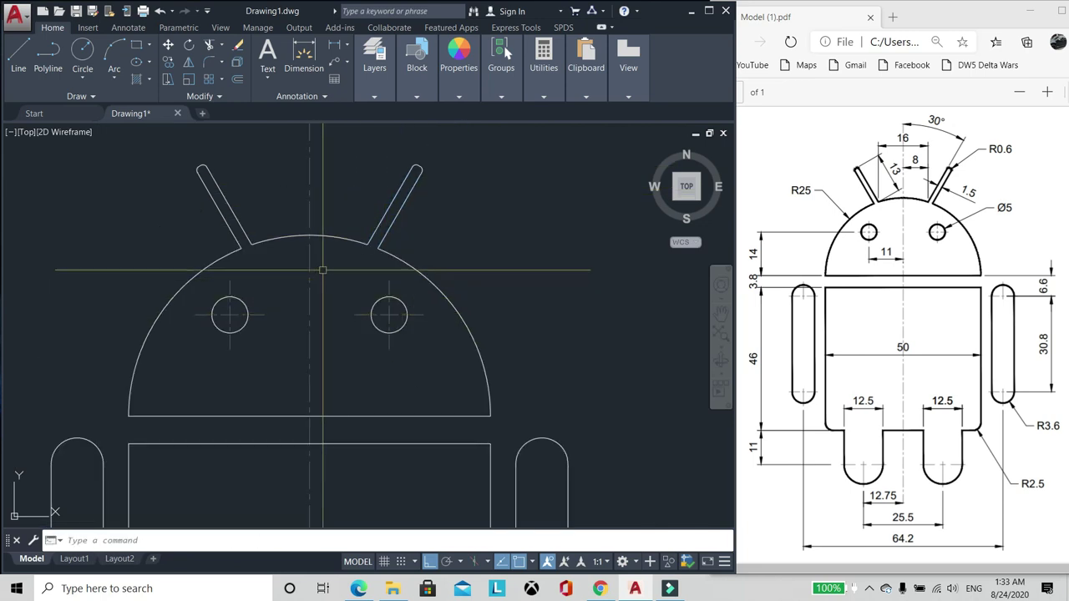
# Step: Convert the head arcs, both antennas and the head's base line to polylines and join them into one outline with fuzz distance 0
pyautogui.write('pedit')
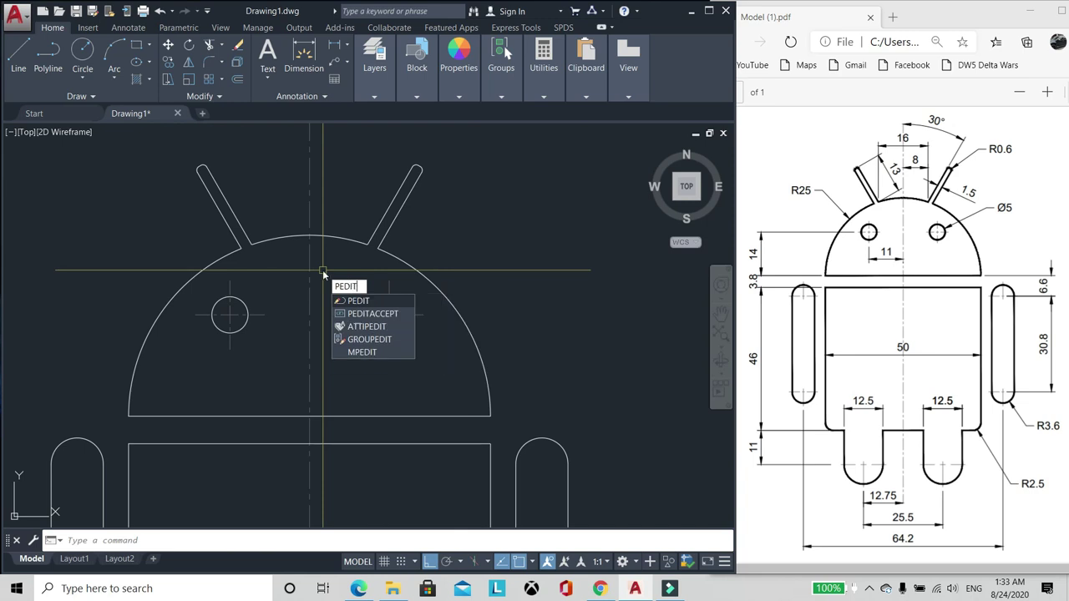
pyautogui.press('Return')
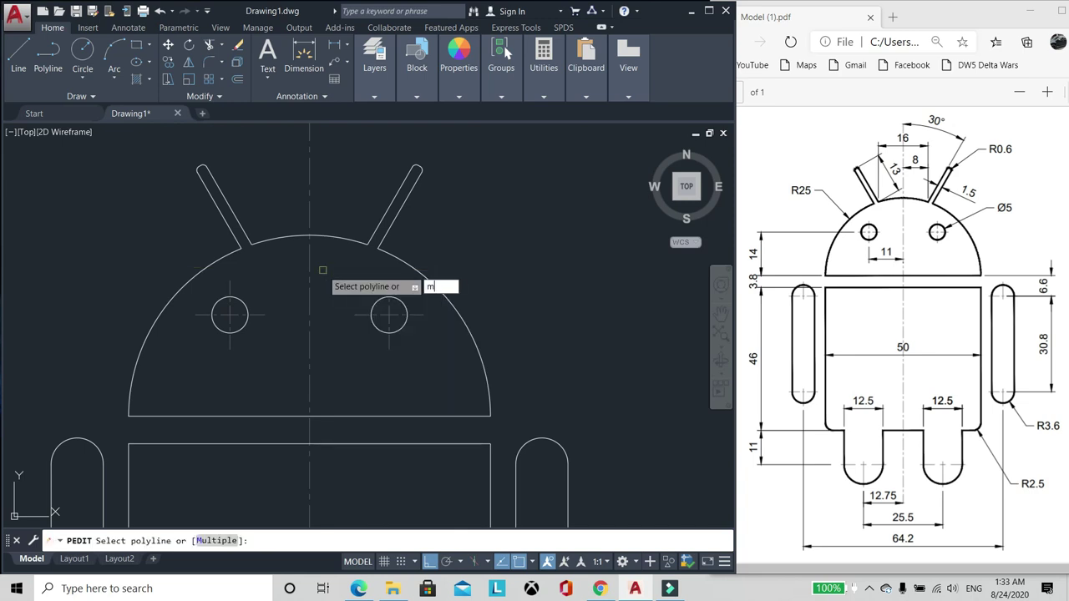
pyautogui.click(283, 252)
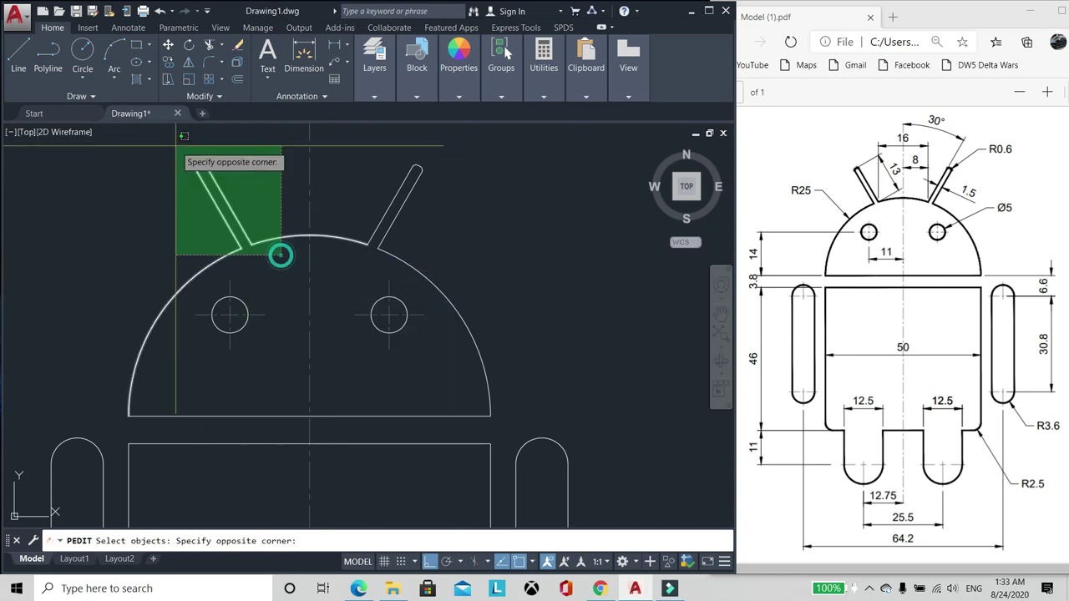
pyautogui.click(175, 146)
pyautogui.click(441, 265)
pyautogui.click(339, 143)
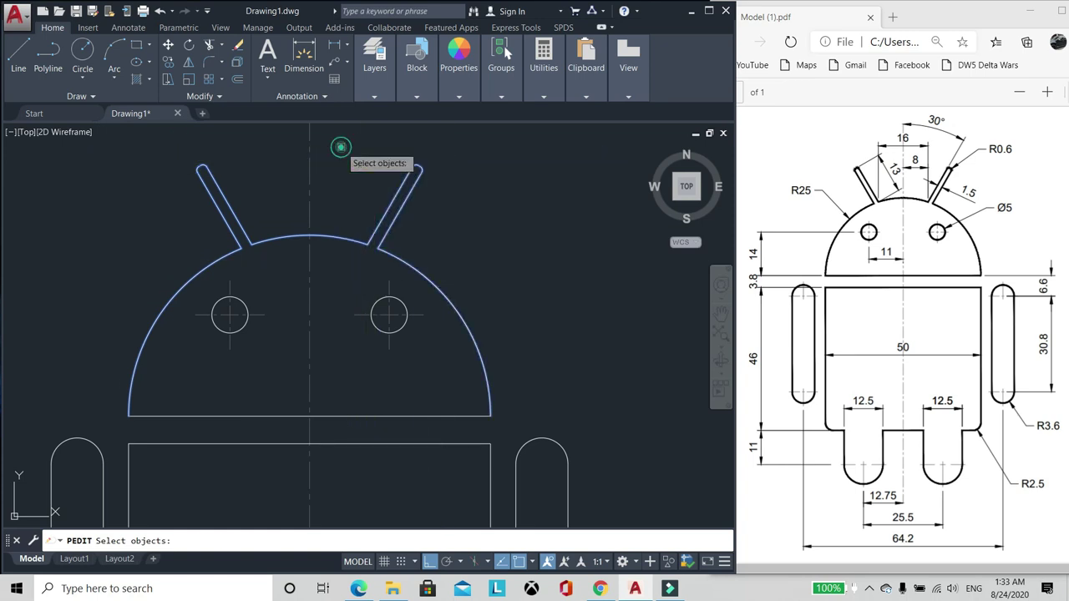
pyautogui.click(354, 416)
pyautogui.press('Return')
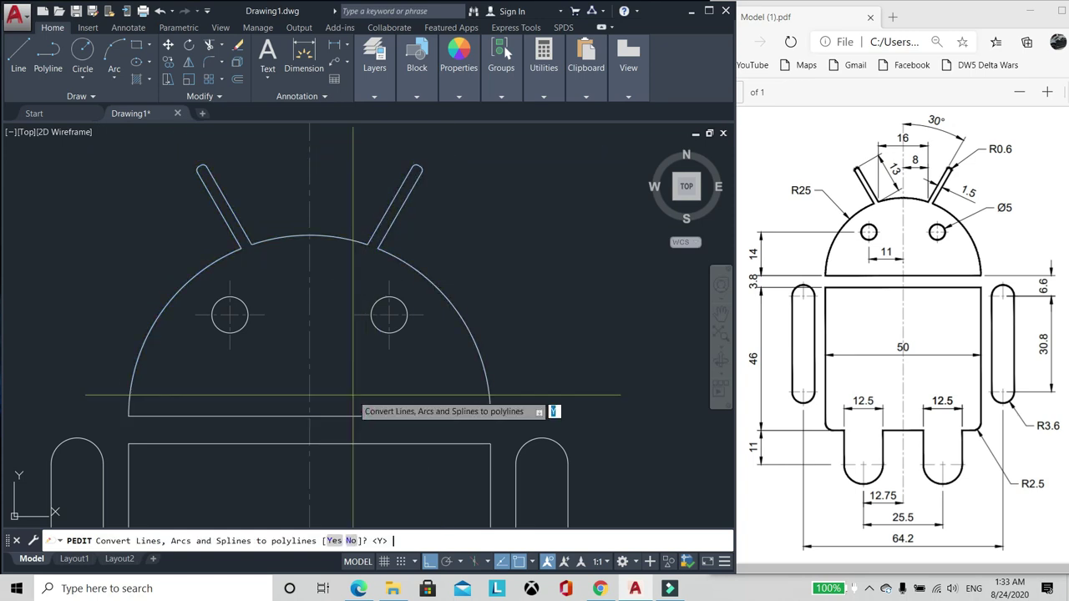
pyautogui.press('Return')
pyautogui.click(385, 458)
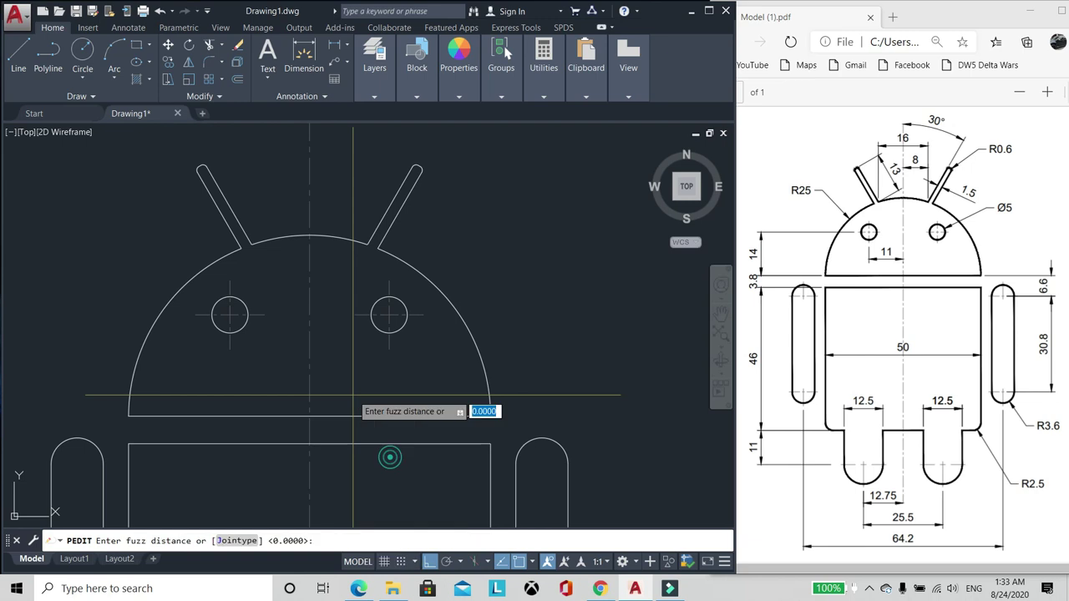
pyautogui.press('Return')
pyautogui.press('Return')
pyautogui.click(338, 239)
pyautogui.scroll(-2, 359, 202)
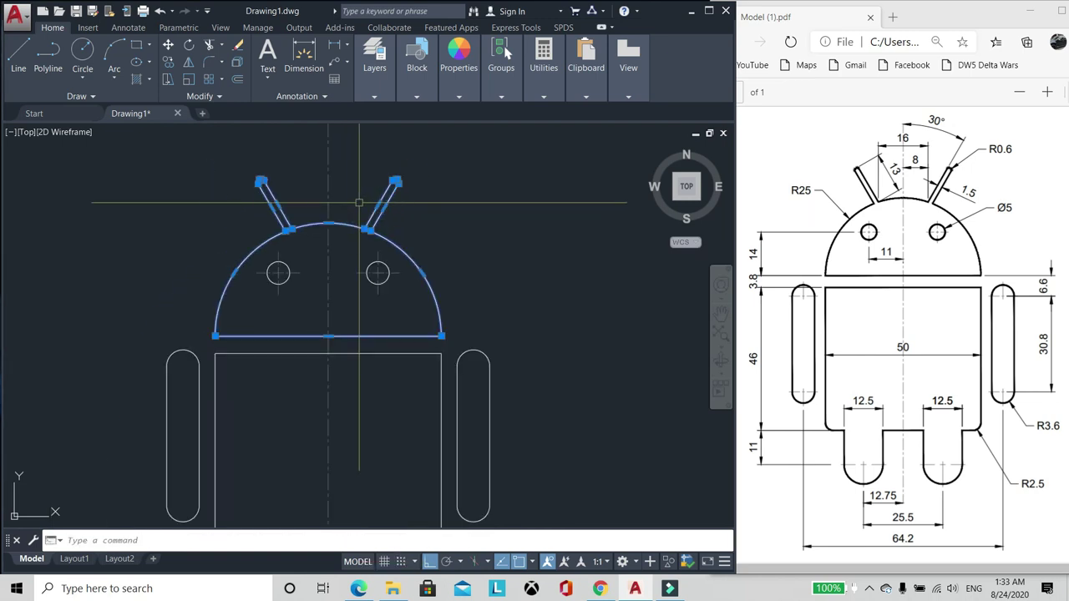
pyautogui.scroll(-3, 358, 202)
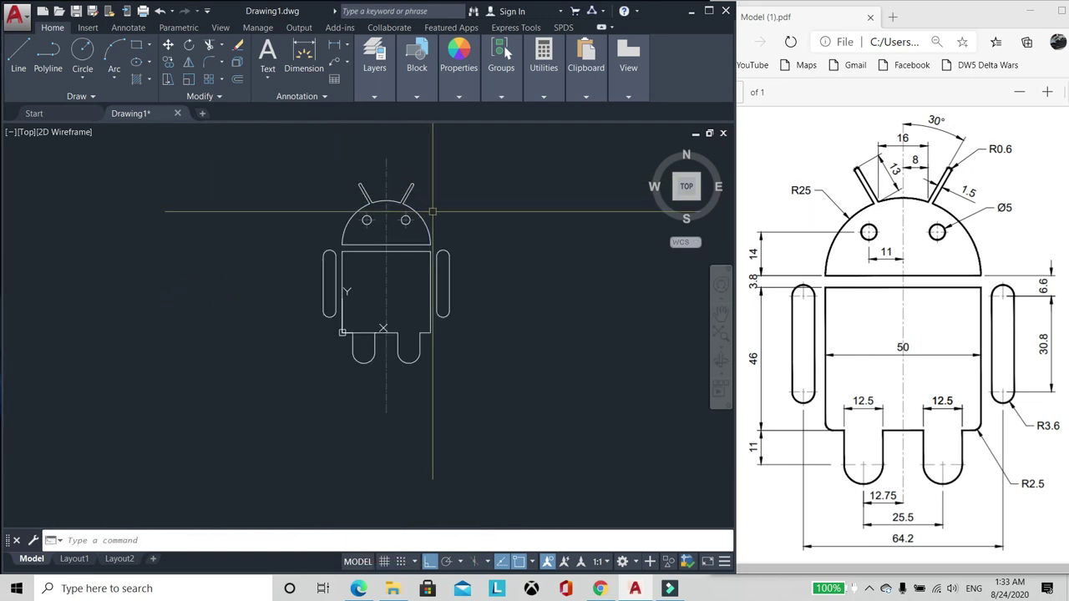
pyautogui.scroll(4, 381, 248)
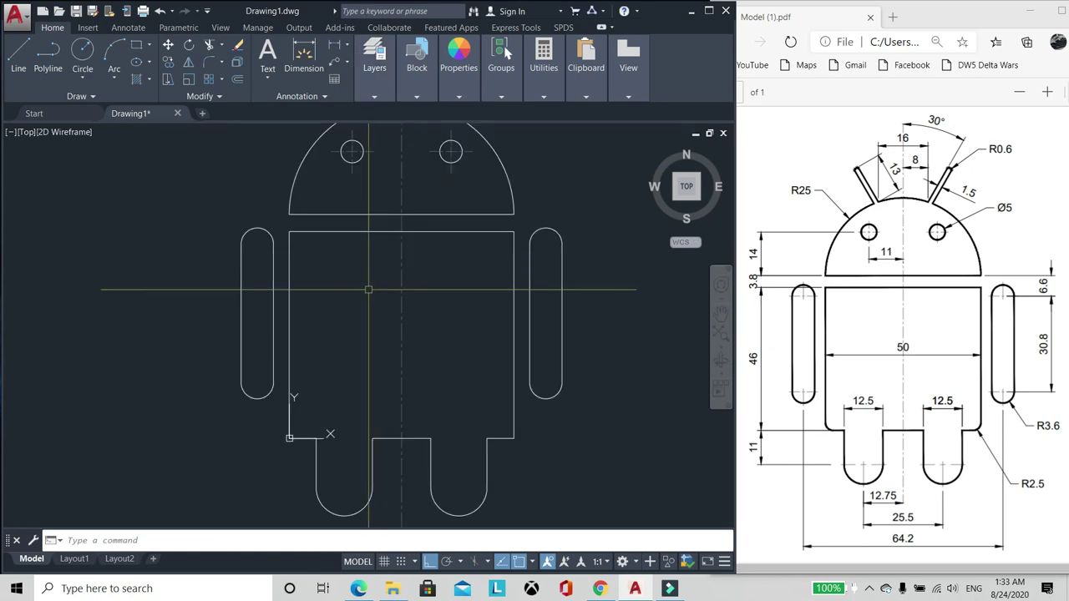
pyautogui.scroll(-1, 370, 310)
pyautogui.scroll(2, 374, 338)
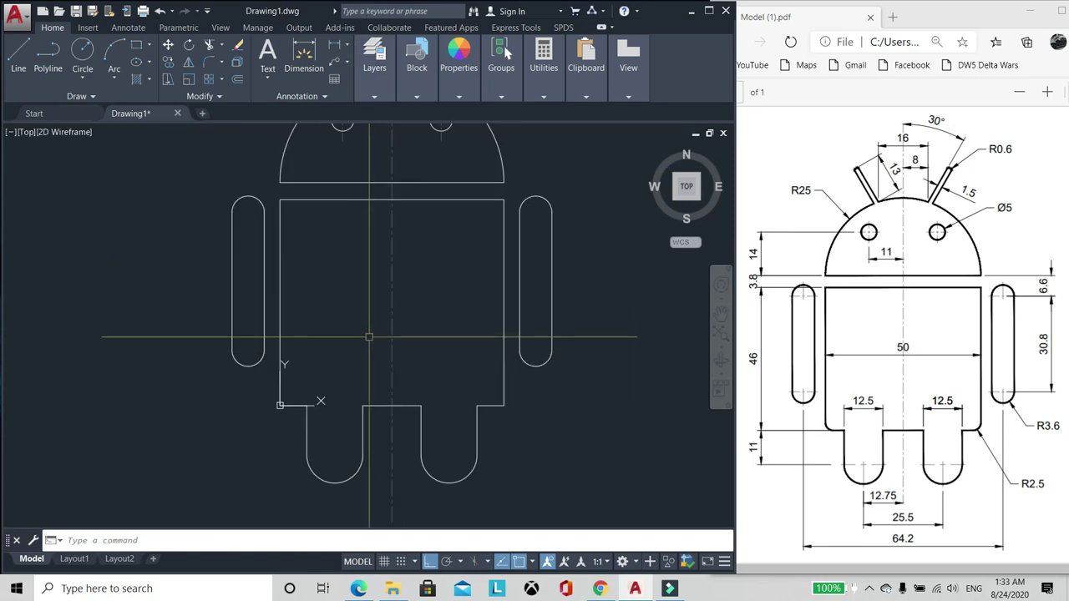
pyautogui.scroll(-3, 369, 337)
pyautogui.scroll(1, 421, 339)
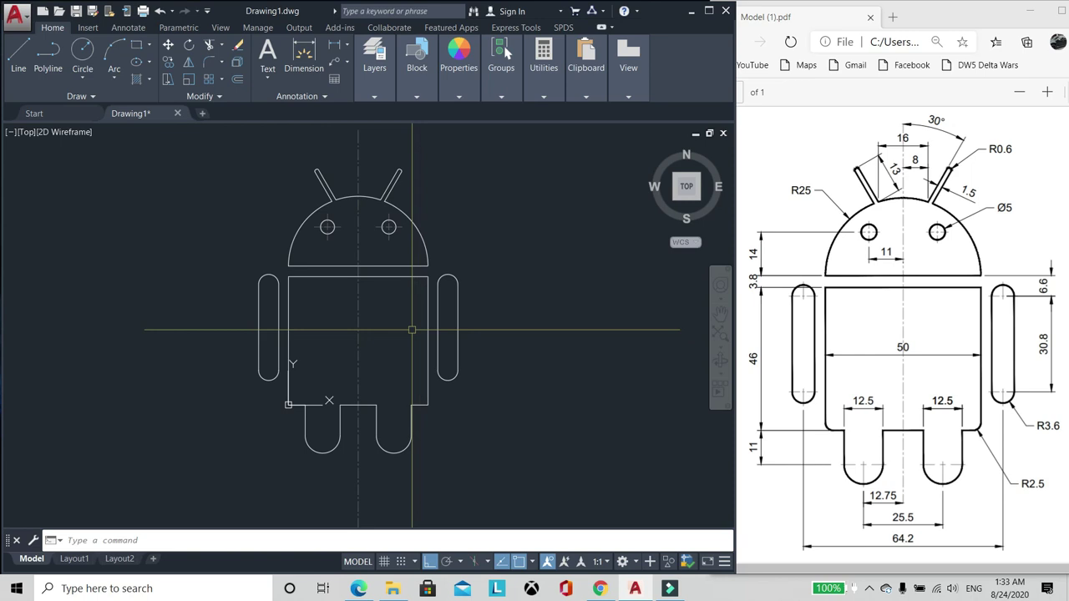
pyautogui.scroll(2, 359, 219)
pyautogui.scroll(-3, 374, 249)
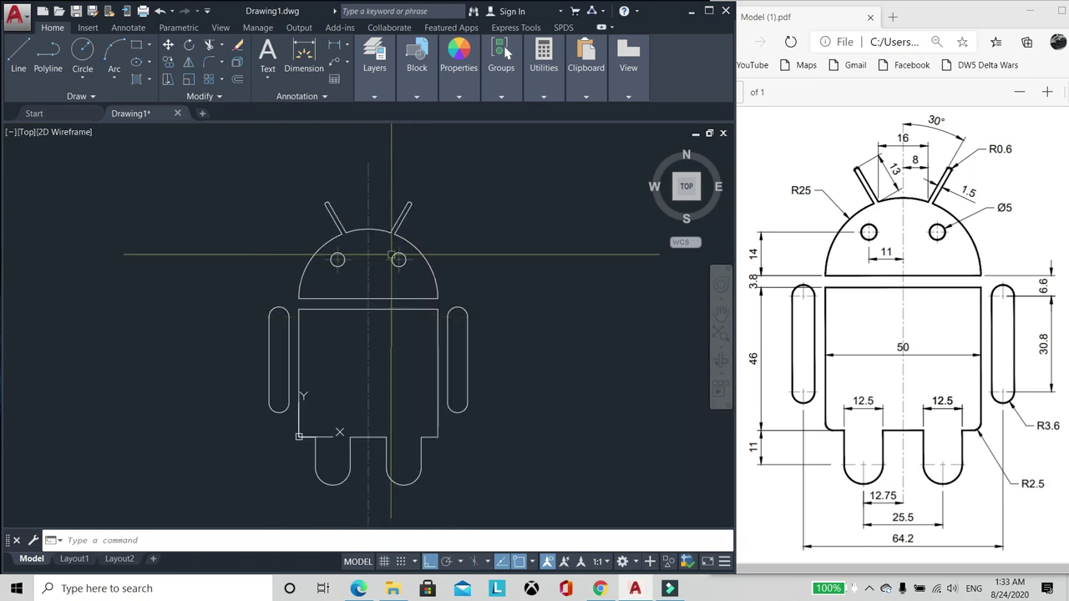
pyautogui.scroll(-1, 379, 234)
pyautogui.scroll(2, 389, 286)
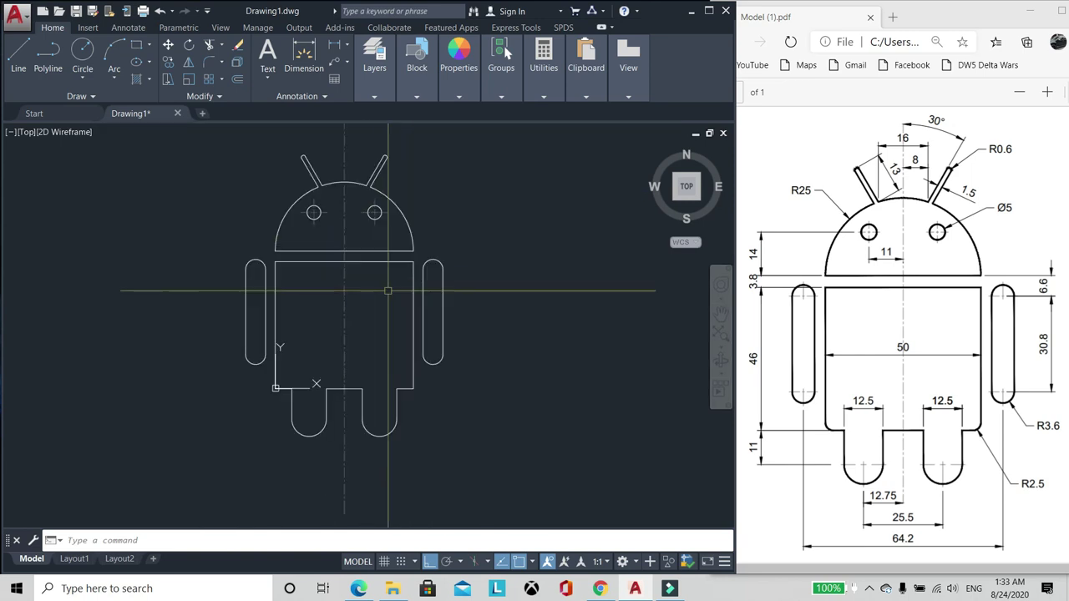
pyautogui.moveTo(337, 285); pyautogui.dragTo(343, 304, button='middle')
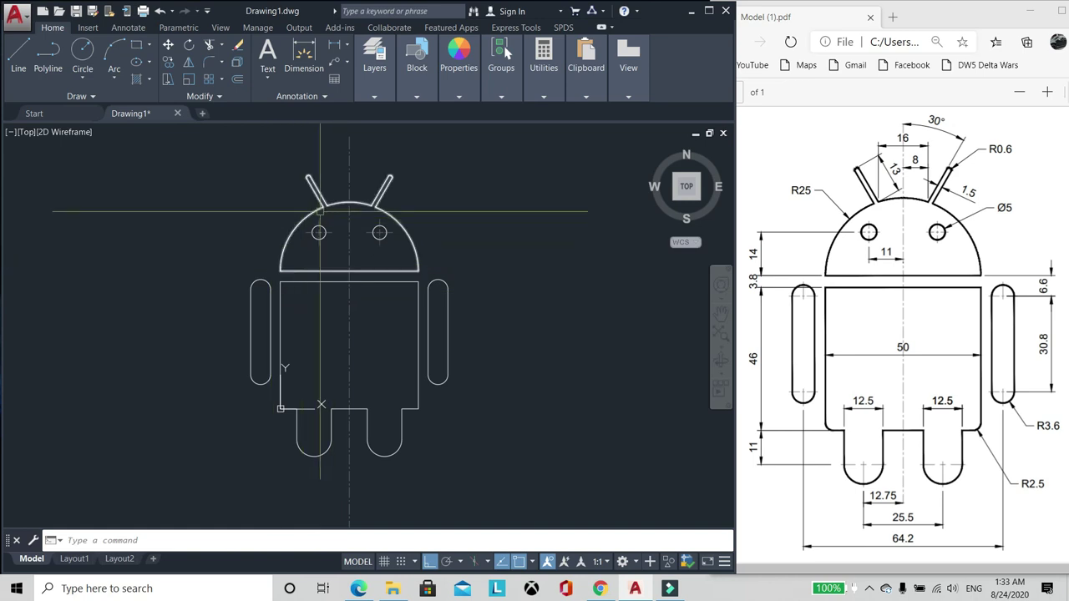
pyautogui.scroll(2, 382, 375)
pyautogui.scroll(-2, 359, 342)
# Step: Add a horizontal linear dimension across the left leg's width, placed just above the body's lower edge
pyautogui.scroll(2, 299, 421)
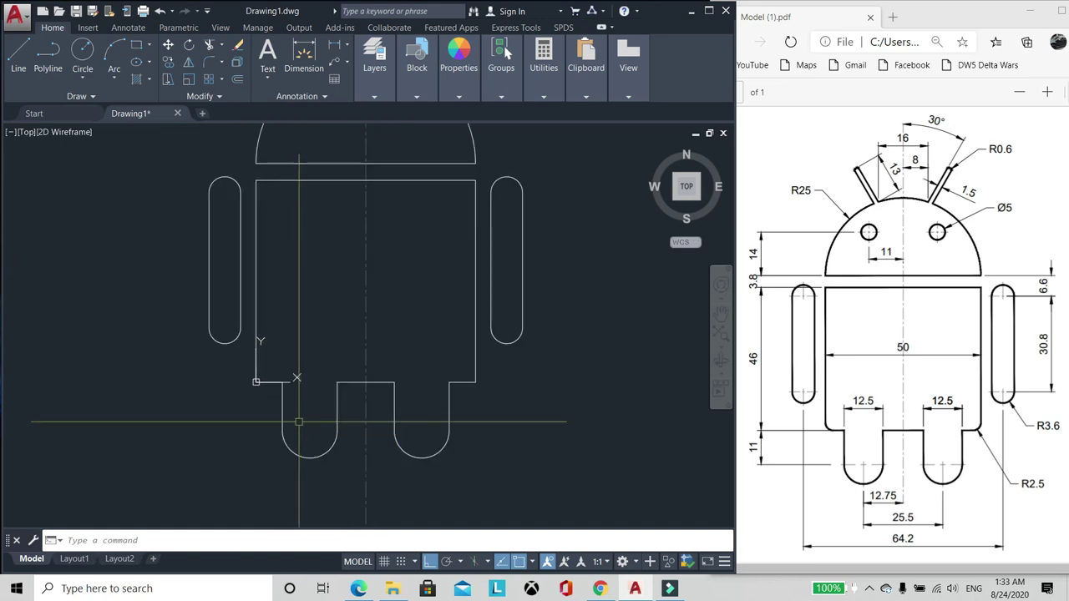
pyautogui.press('Return')
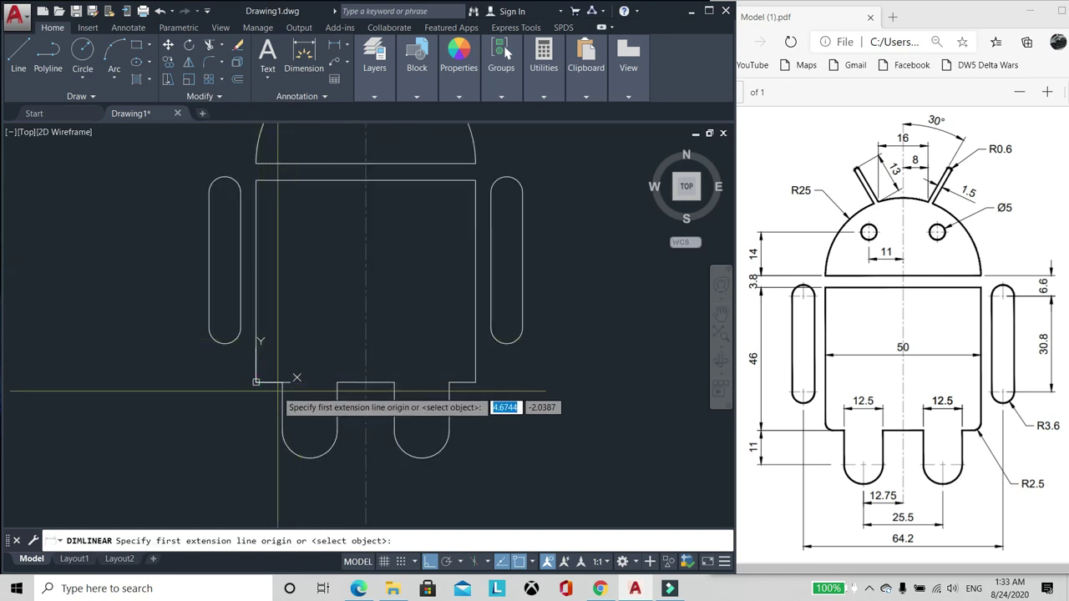
pyautogui.scroll(2, 287, 399)
pyautogui.click(282, 381)
pyautogui.click(368, 379)
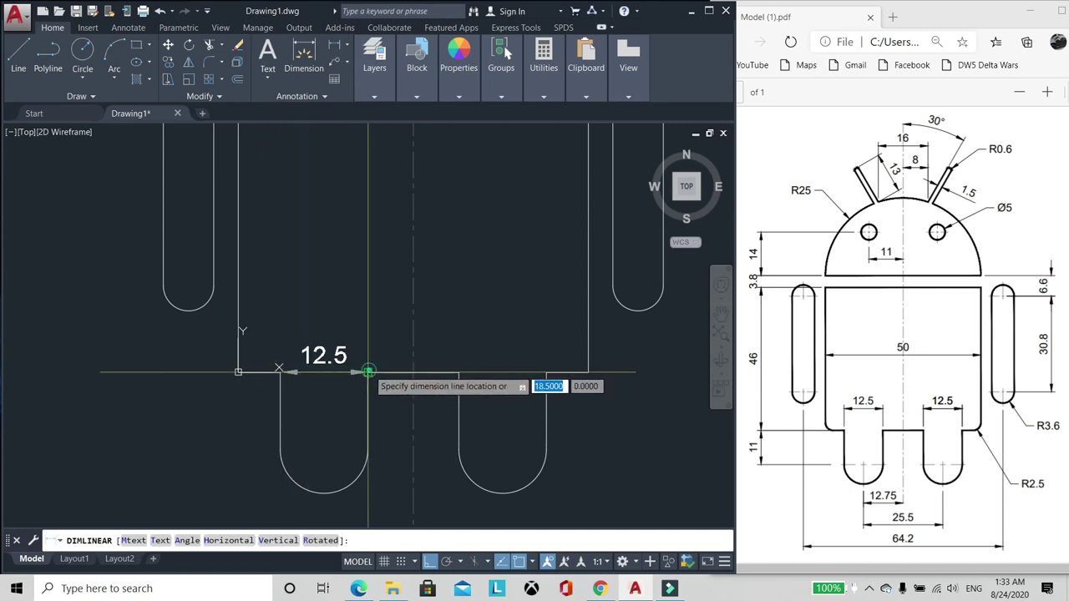
pyautogui.click(361, 337)
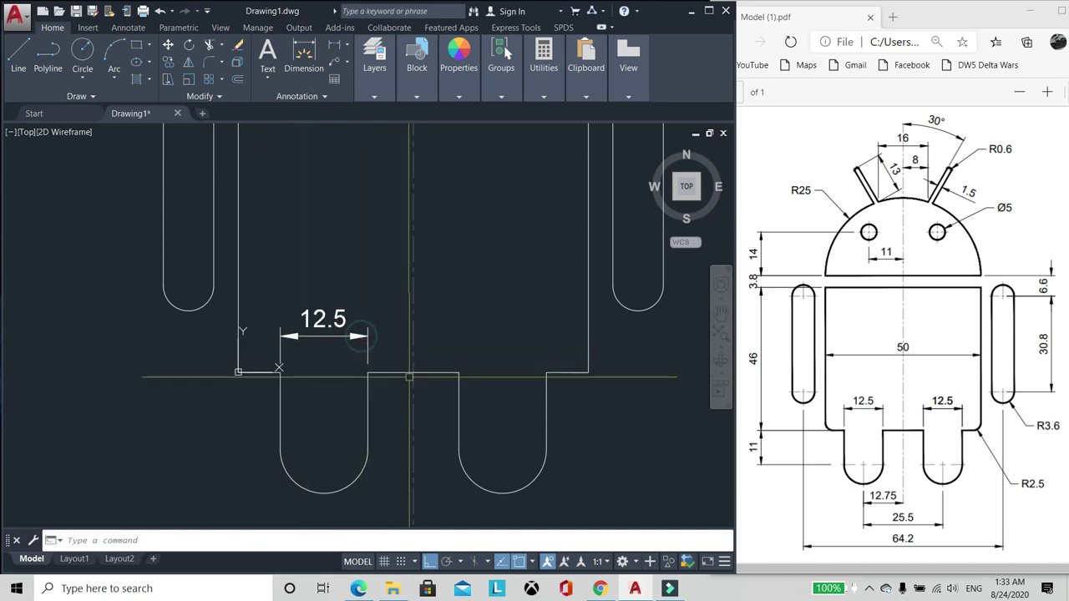
# Step: Add a horizontal linear dimension across the right leg's width, aligned with the left leg's dimension
pyautogui.press('Return')
pyautogui.click(459, 372)
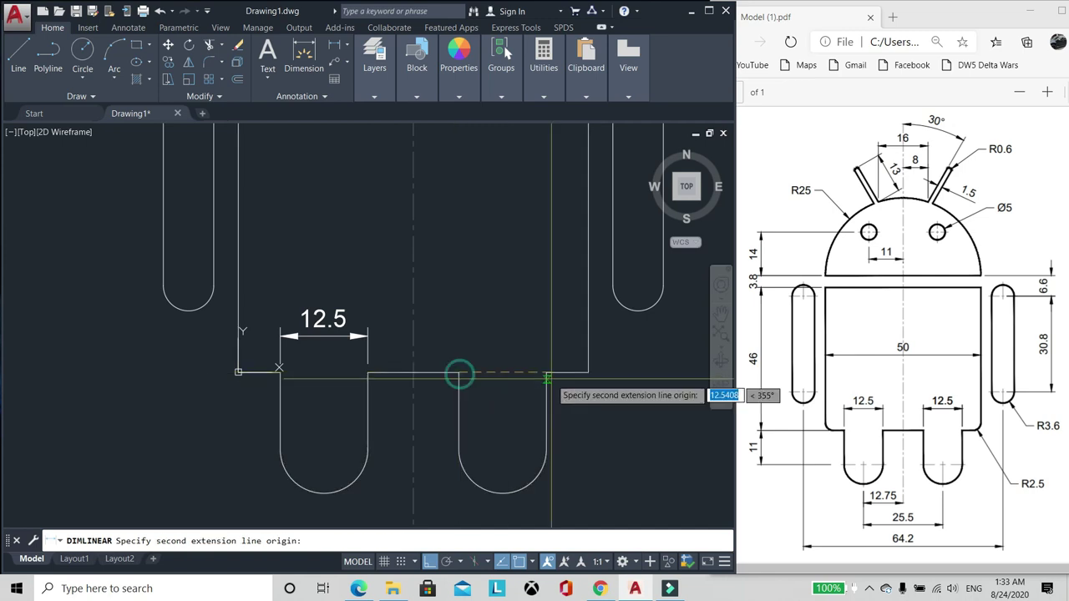
pyautogui.click(546, 372)
pyautogui.click(364, 338)
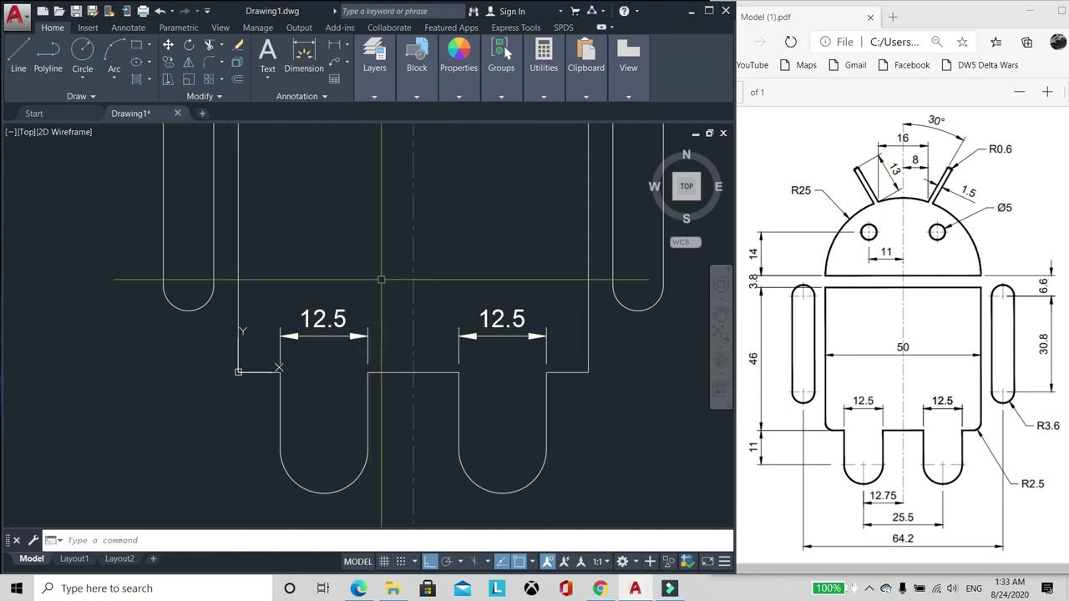
# Step: Dimension the horizontal distance from the left leg's lowest point to the vertical centerline, placed below the legs
pyautogui.scroll(-1, 381, 281)
pyautogui.moveTo(381, 281); pyautogui.dragTo(370, 216, button='middle')
pyautogui.press('Return')
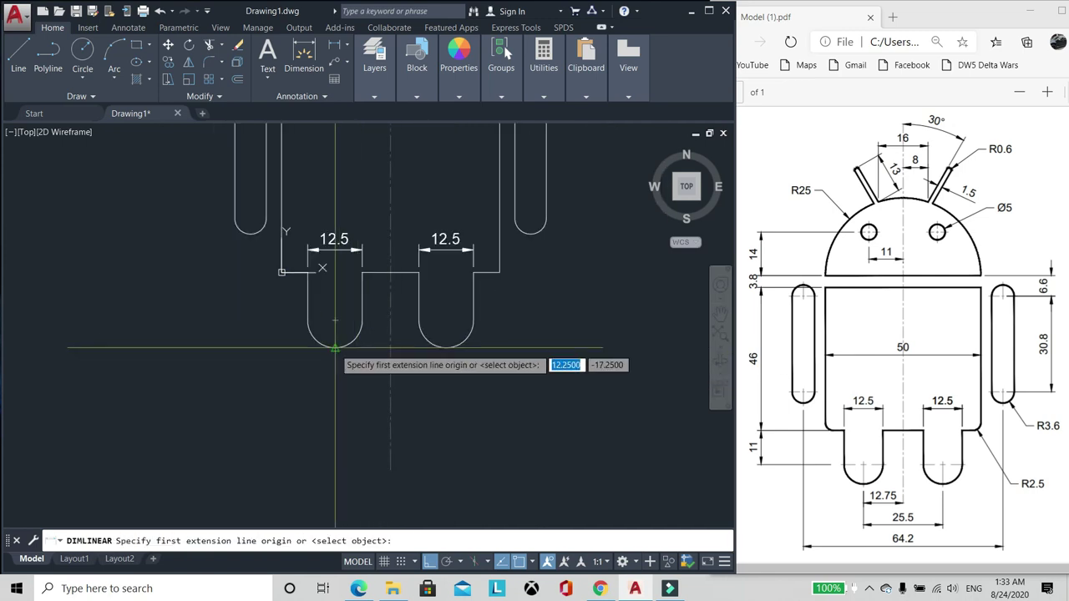
pyautogui.click(334, 349)
pyautogui.click(388, 350)
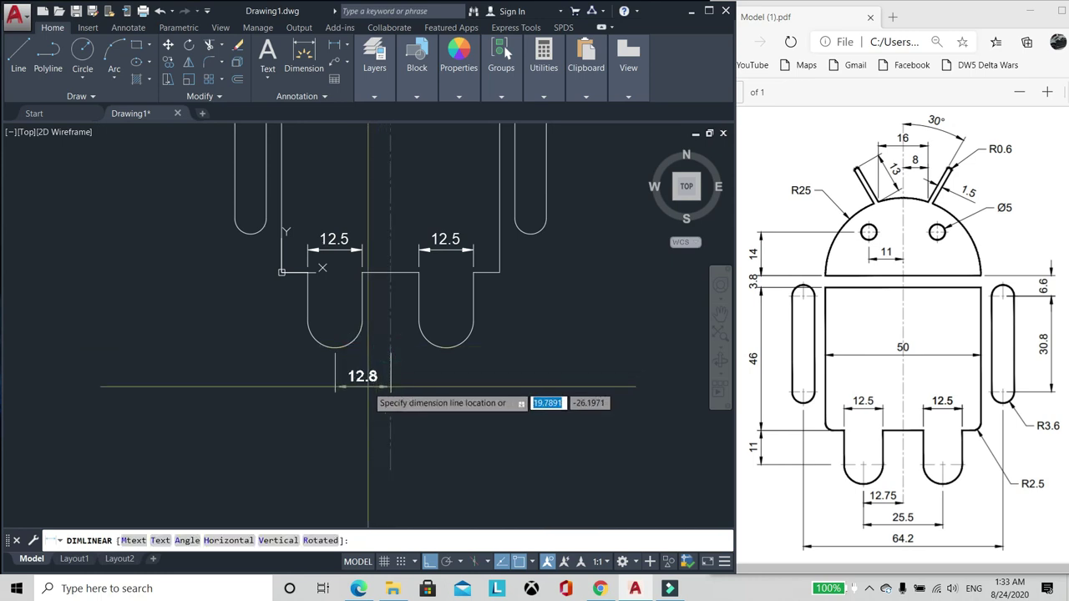
pyautogui.scroll(4, 369, 387)
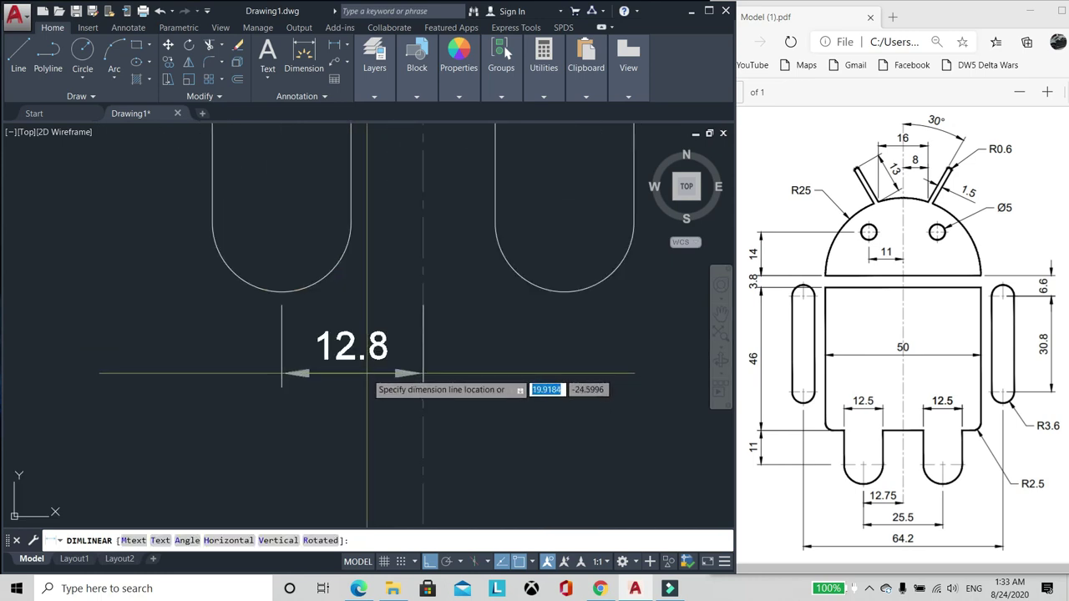
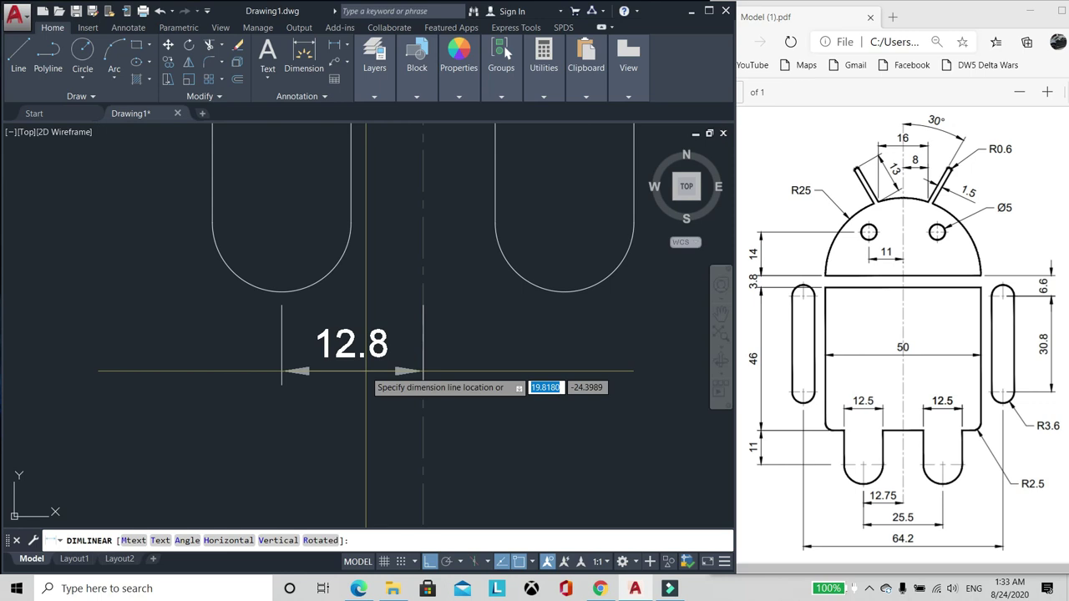
pyautogui.click(365, 372)
# Step: Set the precision of the dimension between the left leg and the centerline to 0.00
pyautogui.click(351, 337)
pyautogui.hotkey('ctrl', '1')
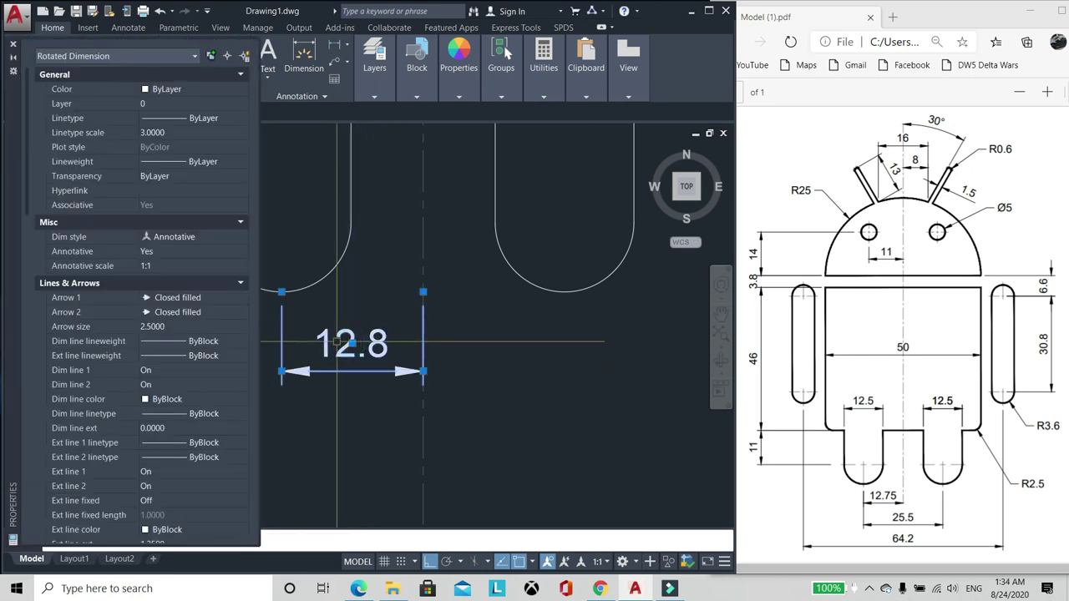
pyautogui.scroll(-10, 191, 372)
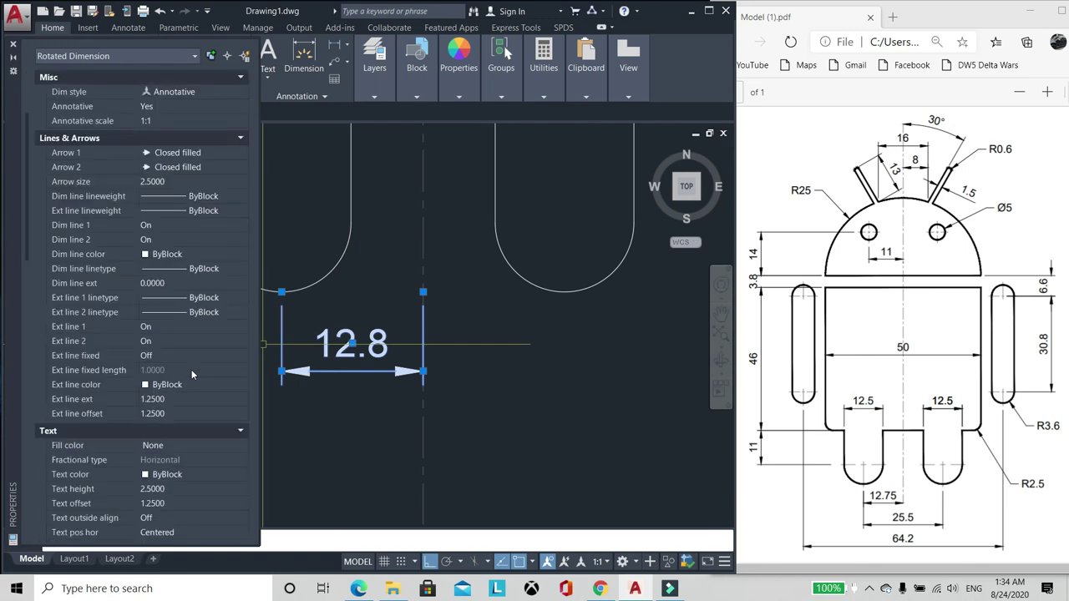
pyautogui.scroll(-10, 192, 373)
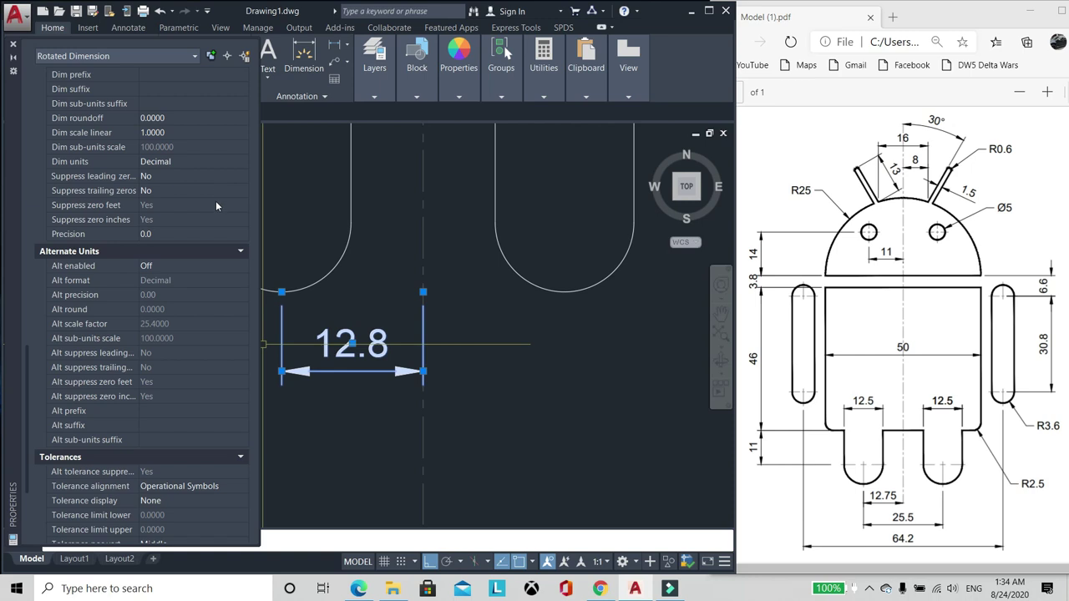
pyautogui.click(231, 236)
pyautogui.click(232, 236)
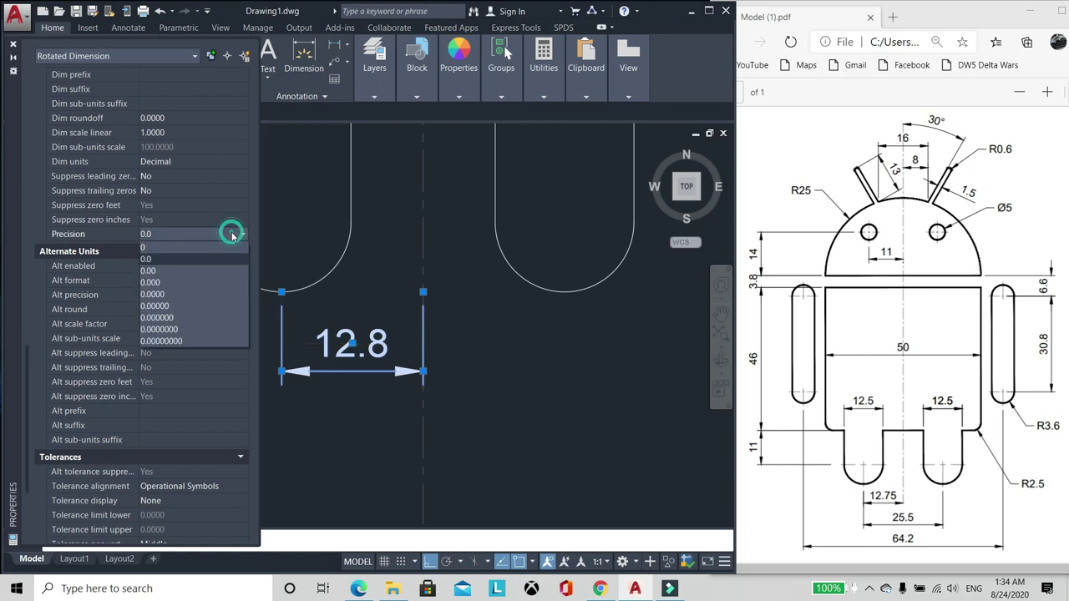
pyautogui.click(193, 270)
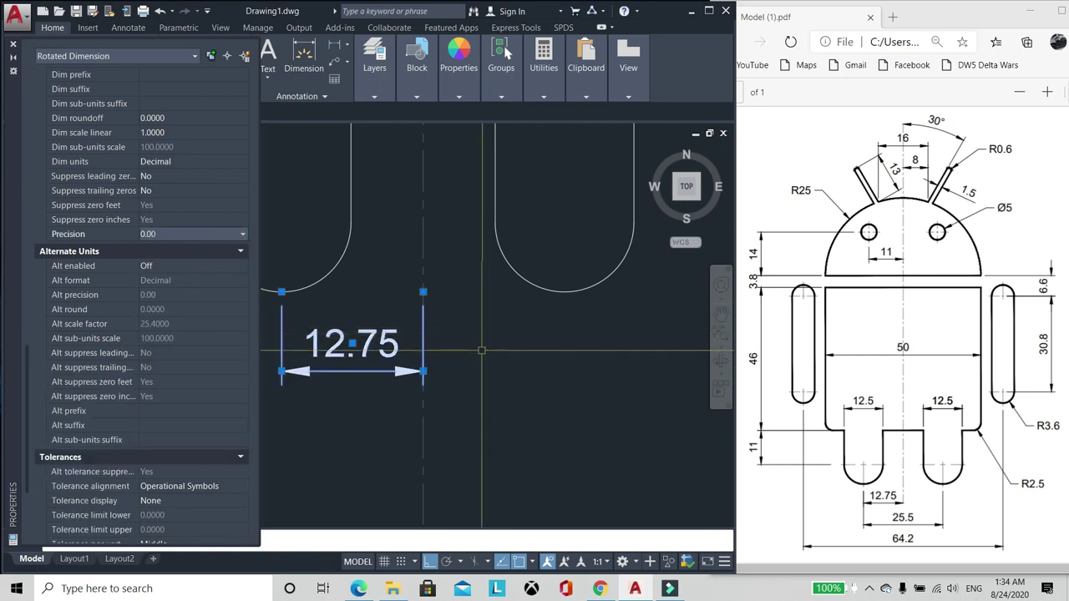
pyautogui.hotkey('ctrl', '1')
pyautogui.scroll(-3, 307, 360)
pyautogui.press('Escape')
# Step: Dimension the horizontal distance between the lowest points of both legs, placed below the leg-to-centerline dimension
pyautogui.scroll(1, 359, 338)
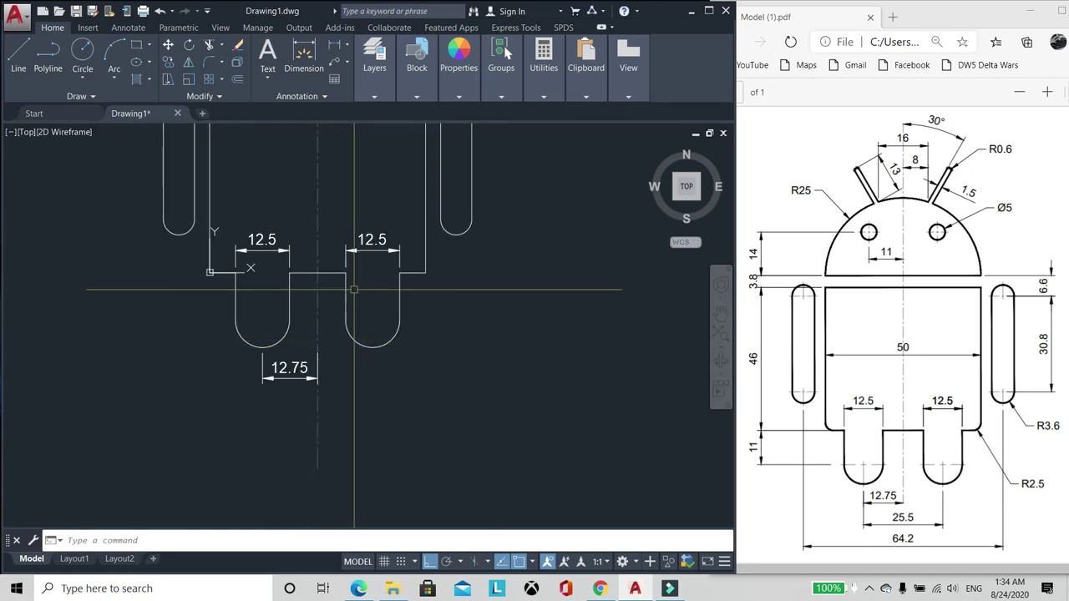
pyautogui.write('dli')
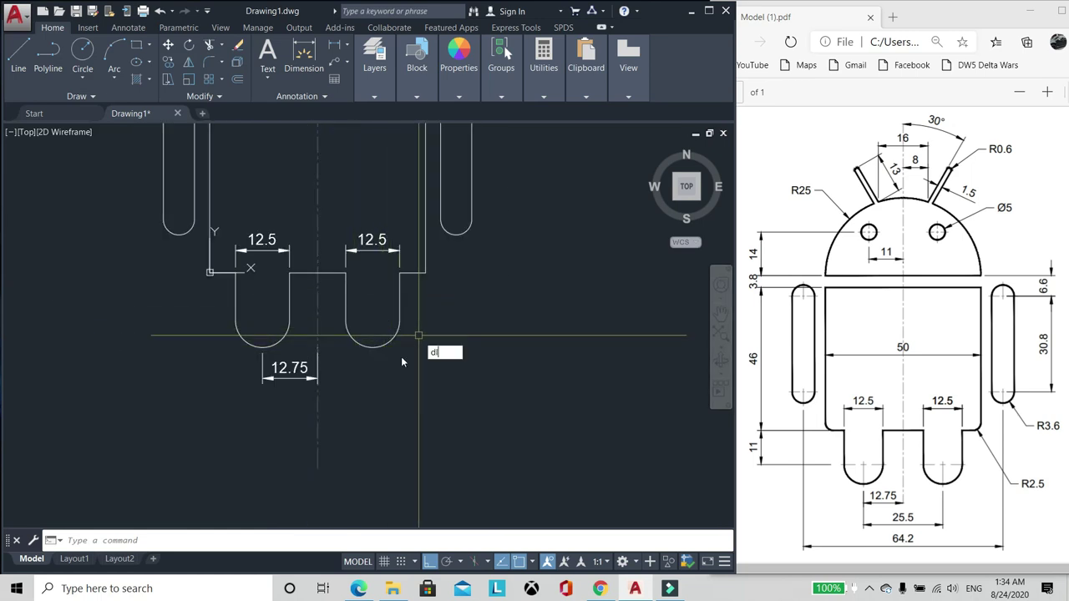
pyautogui.press('Return')
pyautogui.click(261, 349)
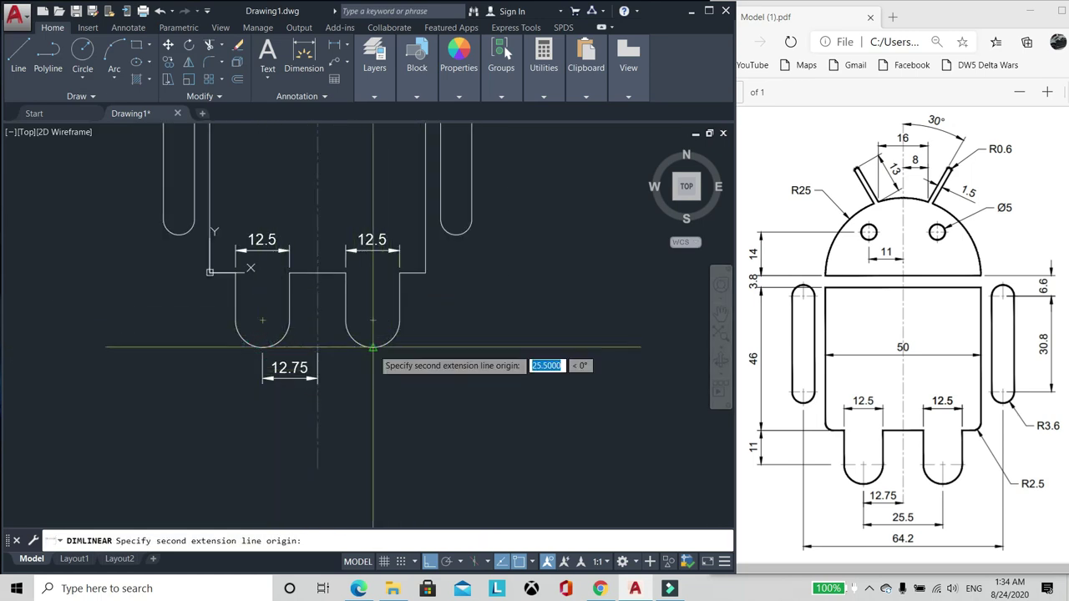
pyautogui.click(373, 347)
pyautogui.scroll(2, 308, 418)
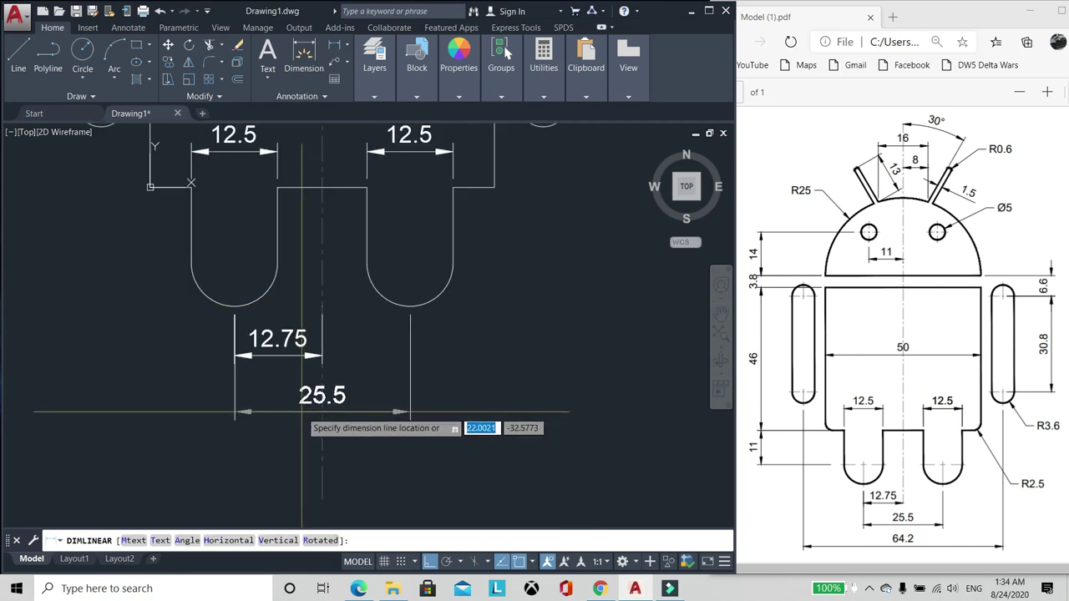
pyautogui.click(294, 403)
# Step: Dimension the horizontal distance between the lower arc ends of both arms, placed below the other dimensions
pyautogui.scroll(-2, 363, 327)
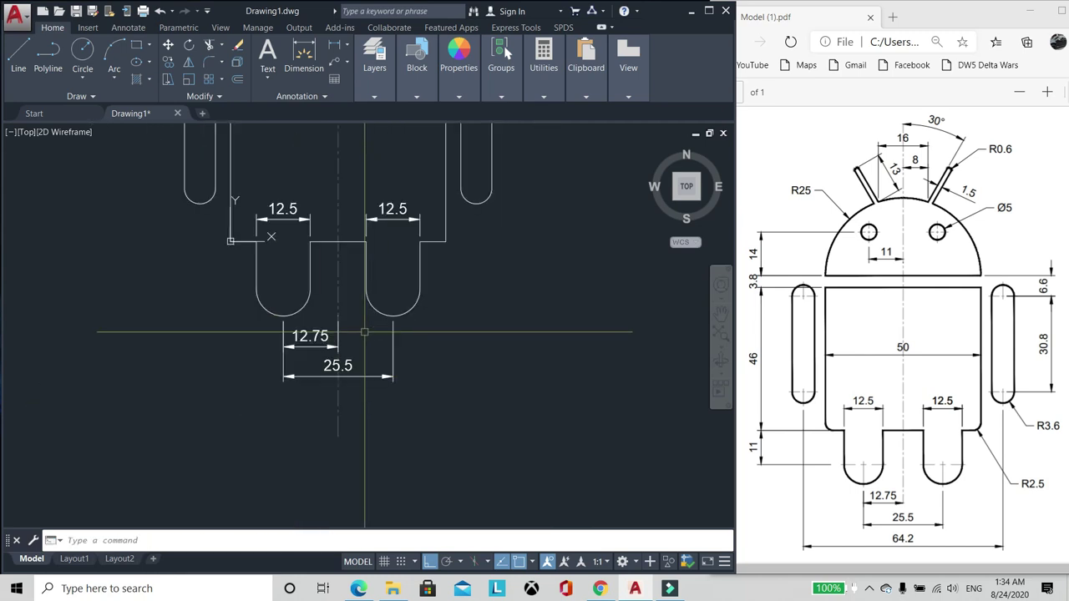
pyautogui.press('Return')
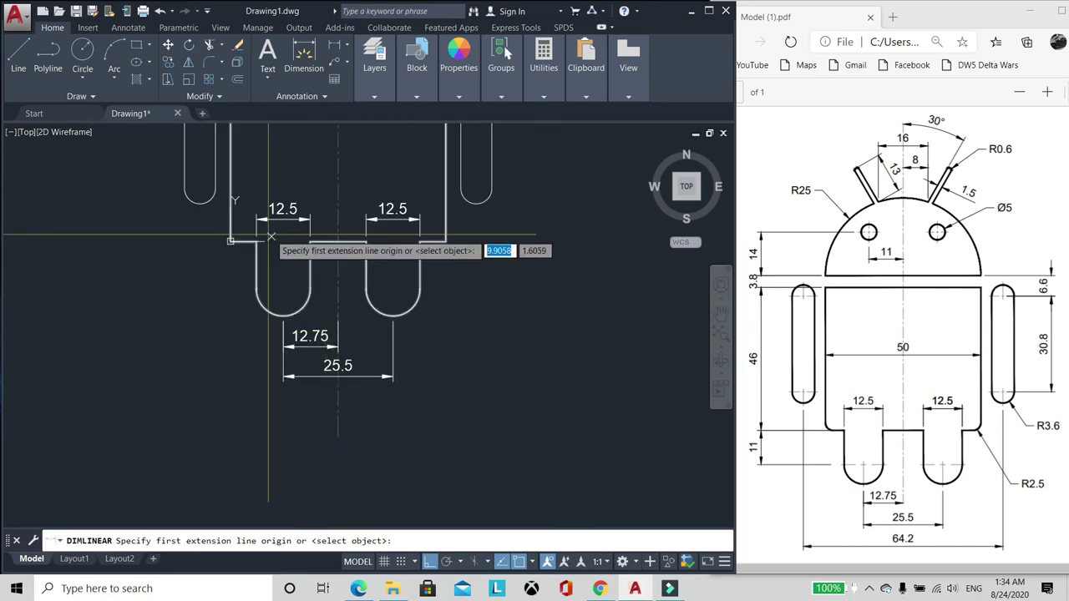
pyautogui.click(200, 203)
pyautogui.click(476, 203)
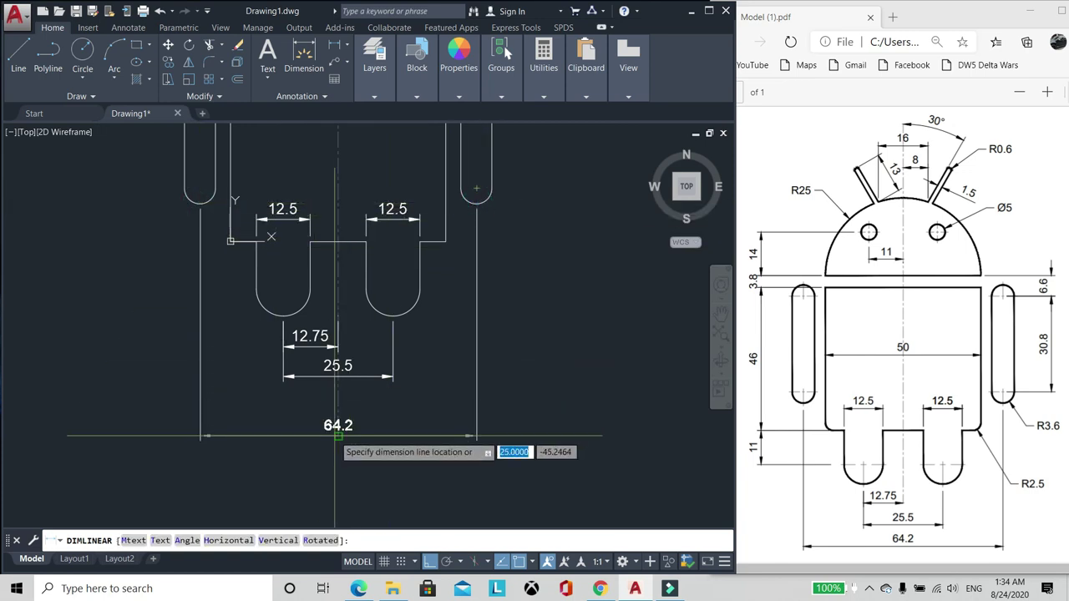
pyautogui.scroll(2, 364, 413)
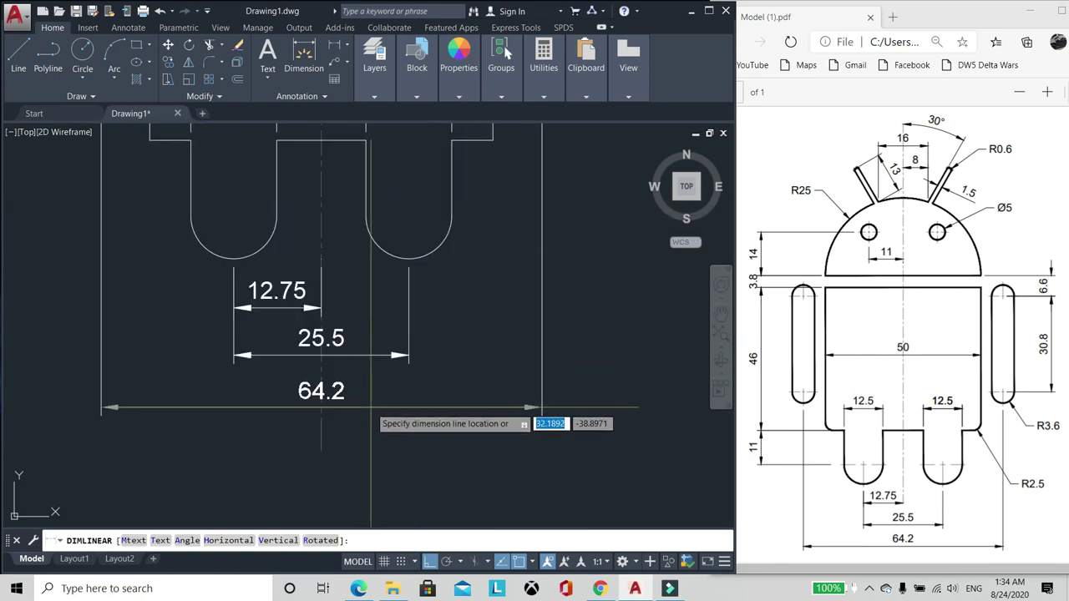
pyautogui.click(365, 412)
pyautogui.scroll(-2, 368, 360)
pyautogui.scroll(-3, 368, 381)
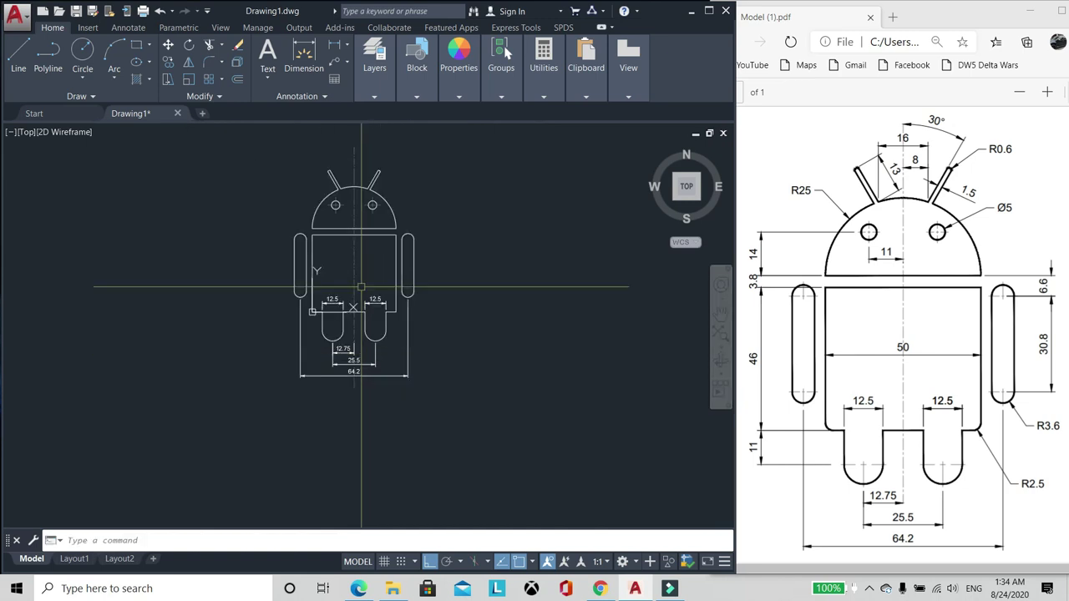
pyautogui.scroll(2, 367, 292)
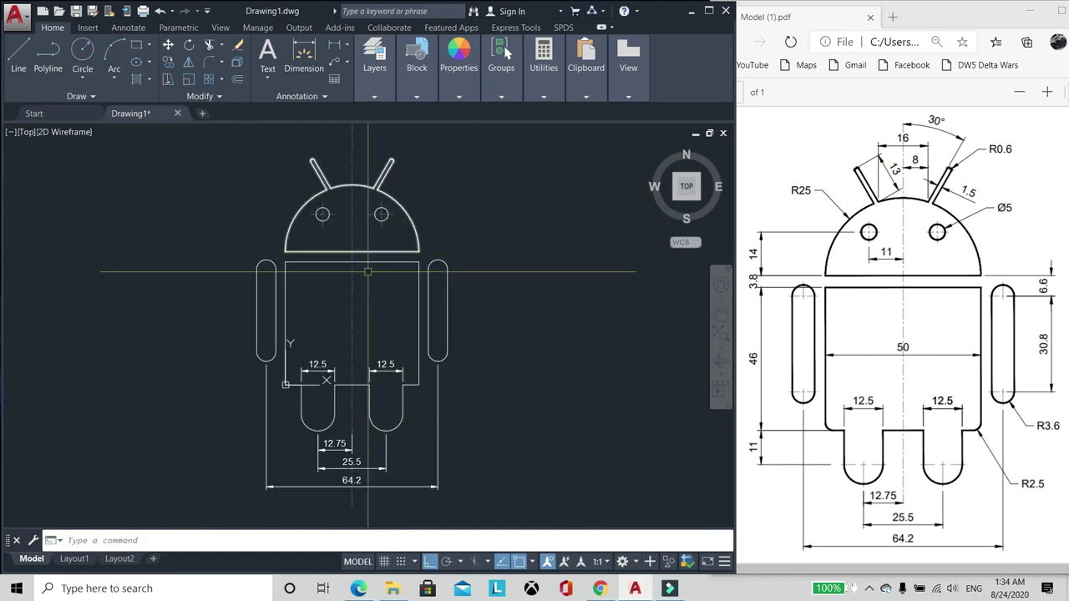
pyautogui.write('dli')
pyautogui.press('Return')
pyautogui.scroll(6, 318, 385)
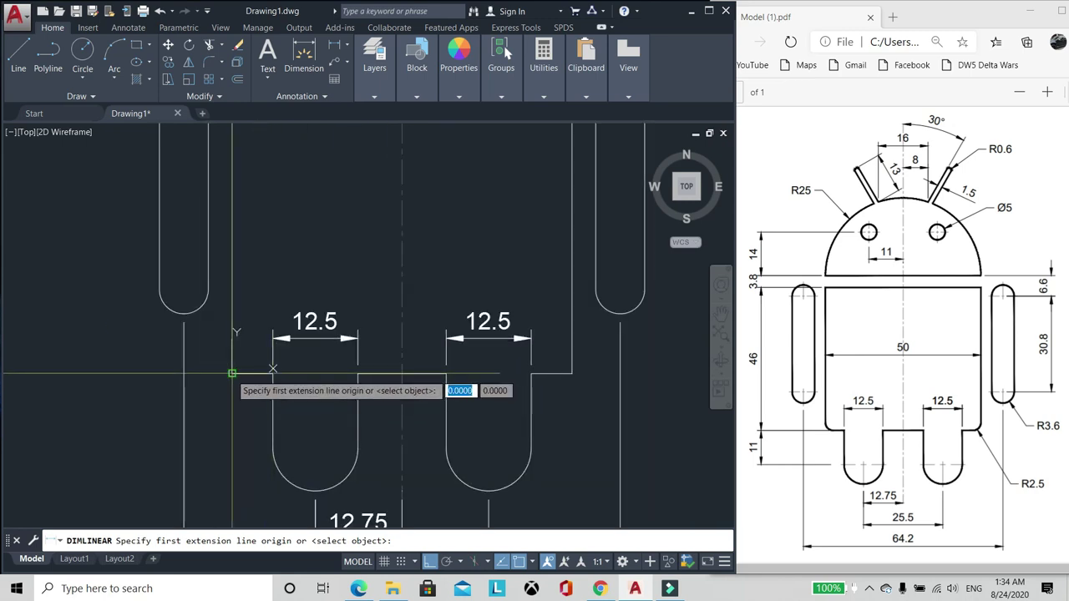
pyautogui.press('Escape')
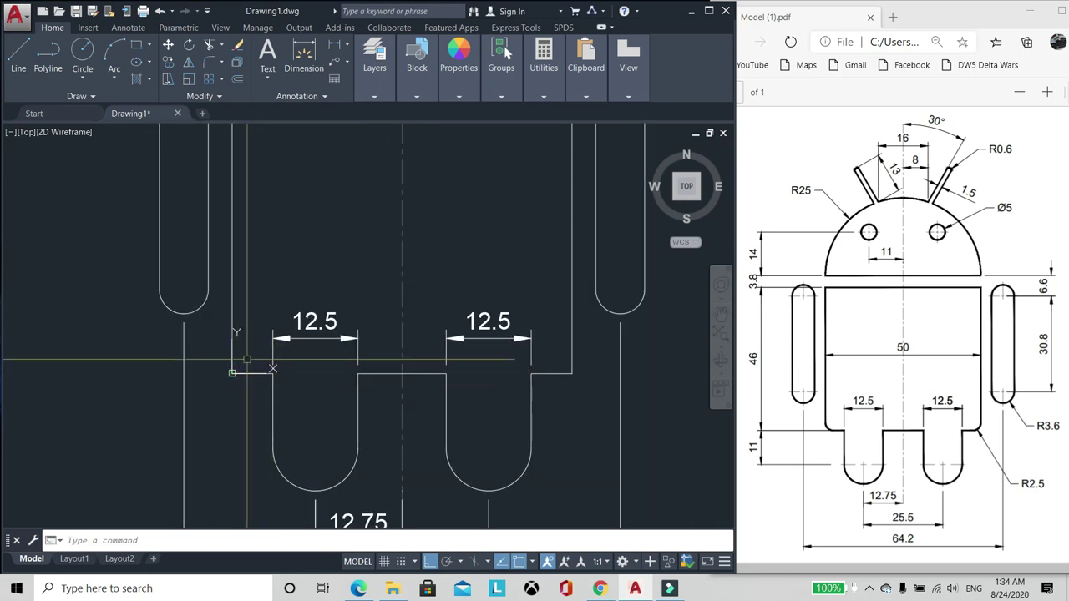
# Step: Fillet the body's lower-left corner with a radius of 2.5
pyautogui.scroll(5, 252, 358)
pyautogui.write('f')
pyautogui.press('Return')
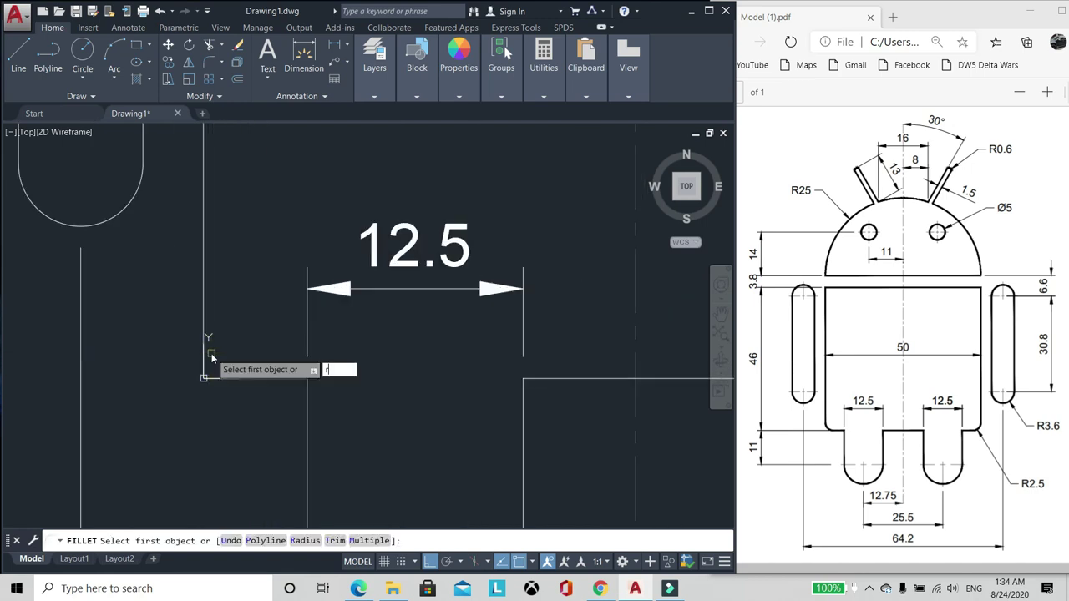
pyautogui.press('Escape')
pyautogui.write('f')
pyautogui.press('Return')
pyautogui.write('r')
pyautogui.press('Return')
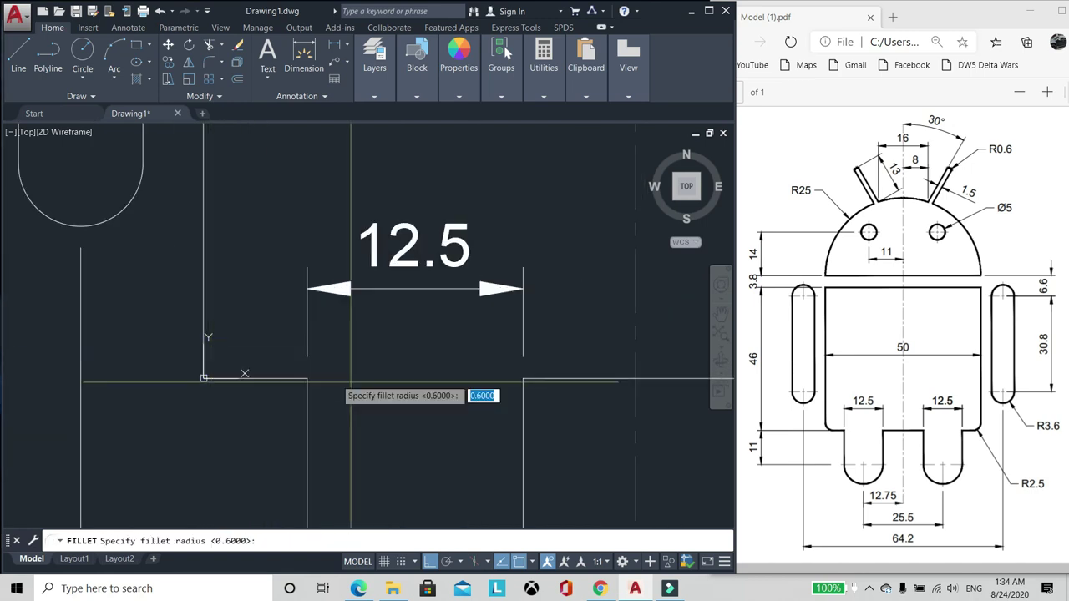
pyautogui.write('2')
pyautogui.press('Return')
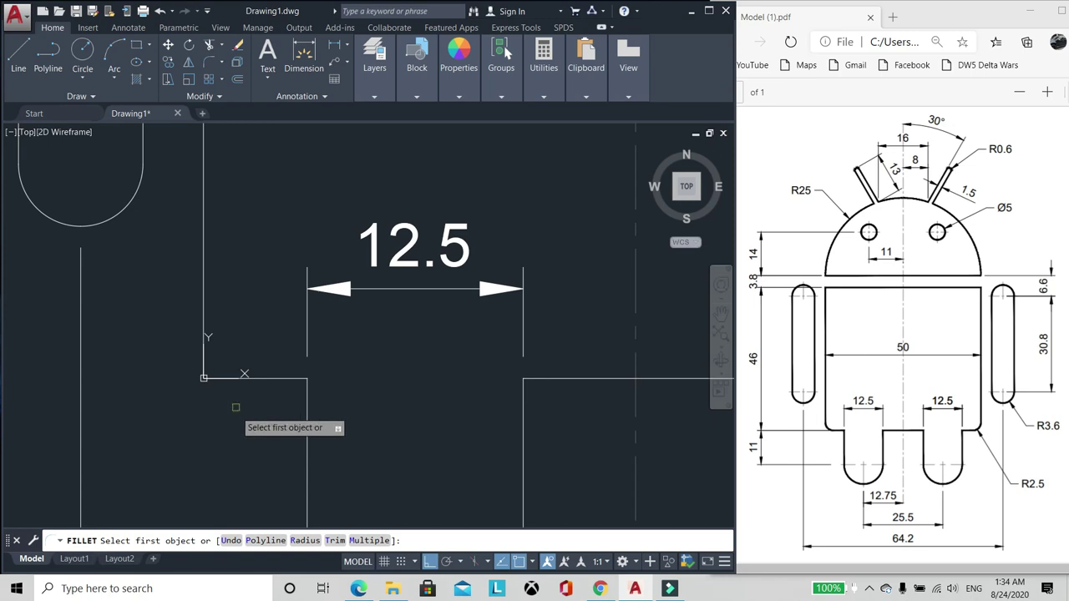
pyautogui.click(205, 363)
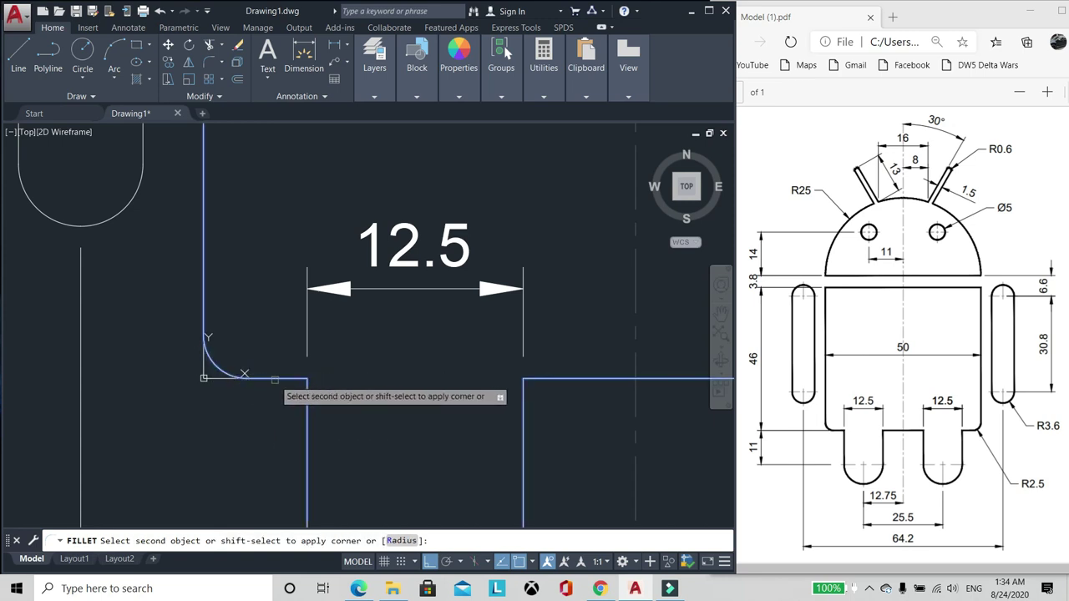
pyautogui.click(275, 380)
# Step: Fillet the body's lower-right corner with the same 2.5 radius
pyautogui.scroll(-2, 269, 281)
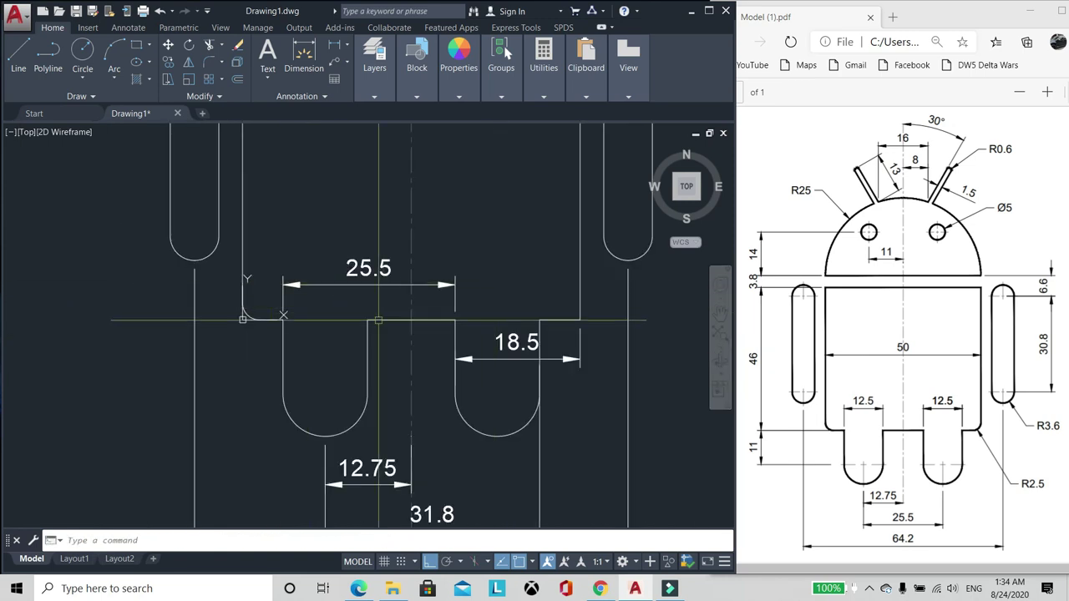
pyautogui.scroll(2, 300, 311)
pyautogui.scroll(-2, 209, 322)
pyautogui.scroll(2, 514, 341)
pyautogui.press('Return')
pyautogui.click(509, 315)
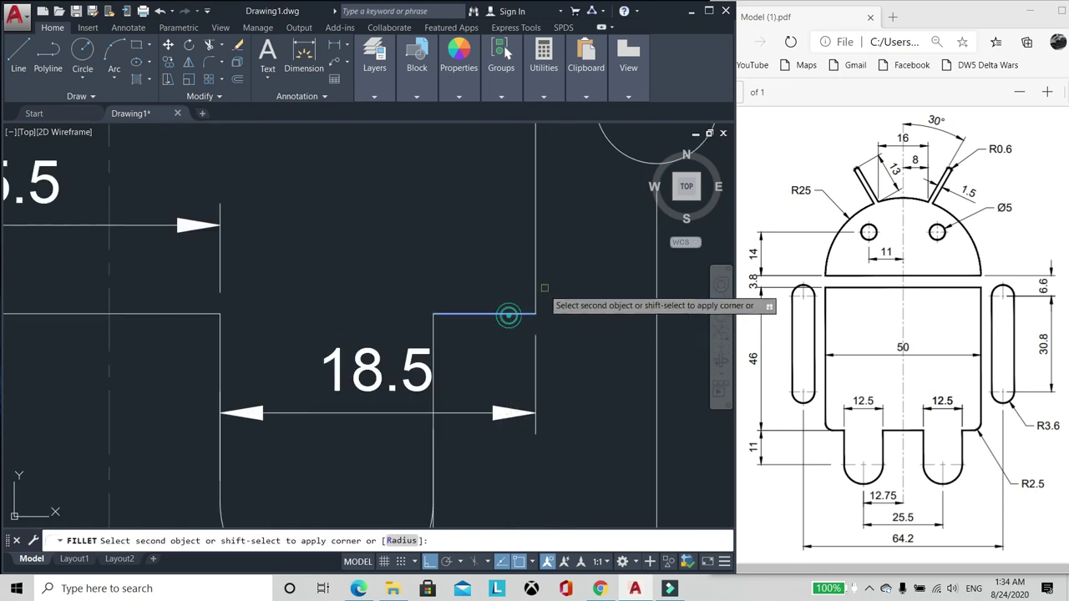
pyautogui.click(535, 269)
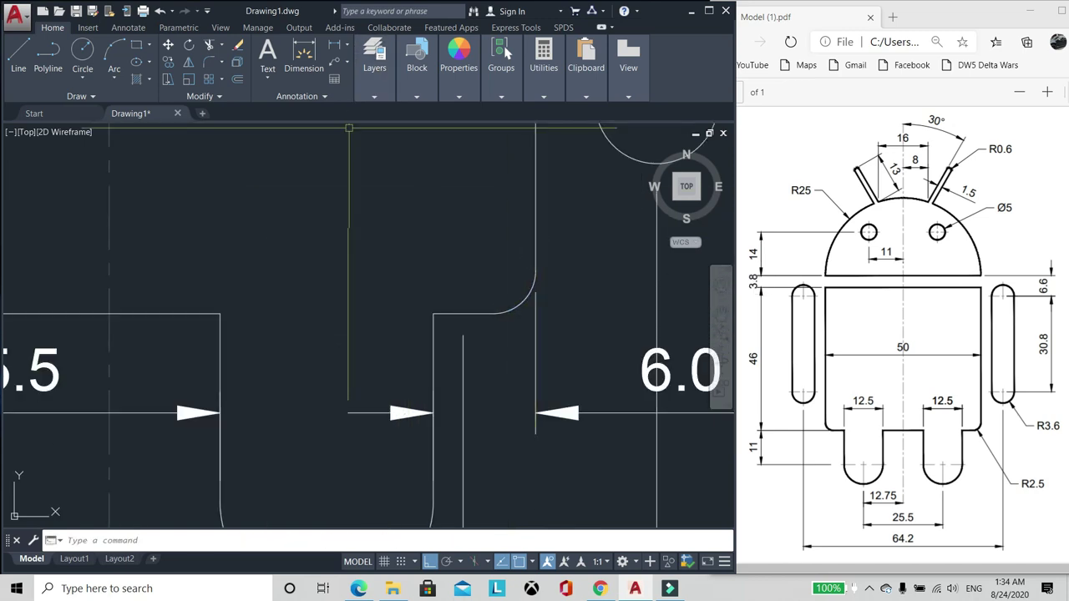
# Step: Dimension the radius of the body's lower-right fillet, placing the text outside and below the corner
pyautogui.scroll(-3, 314, 272)
pyautogui.scroll(-2, 432, 299)
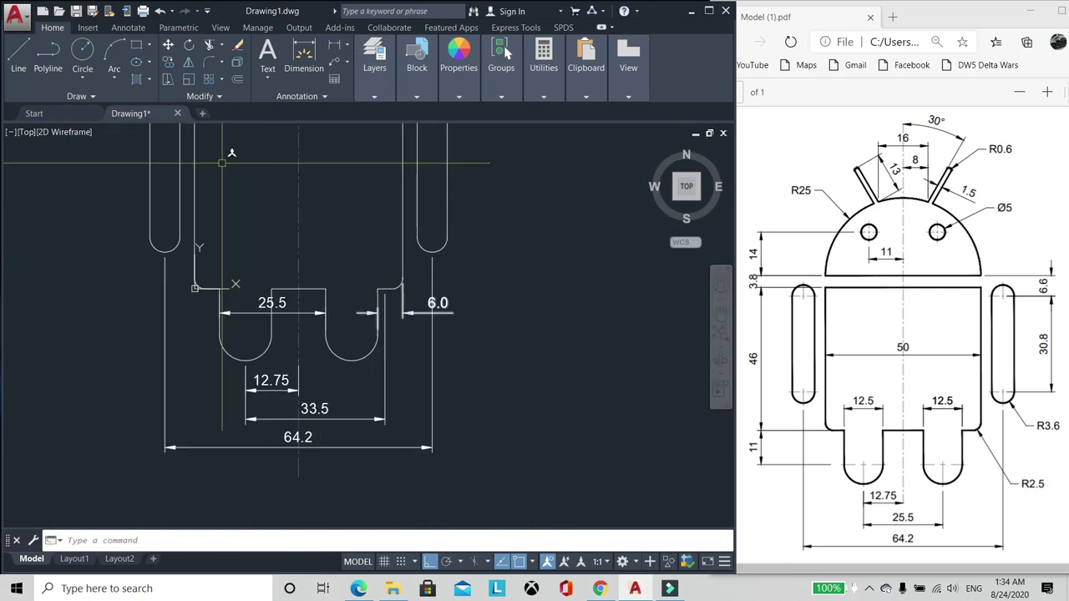
pyautogui.click(128, 27)
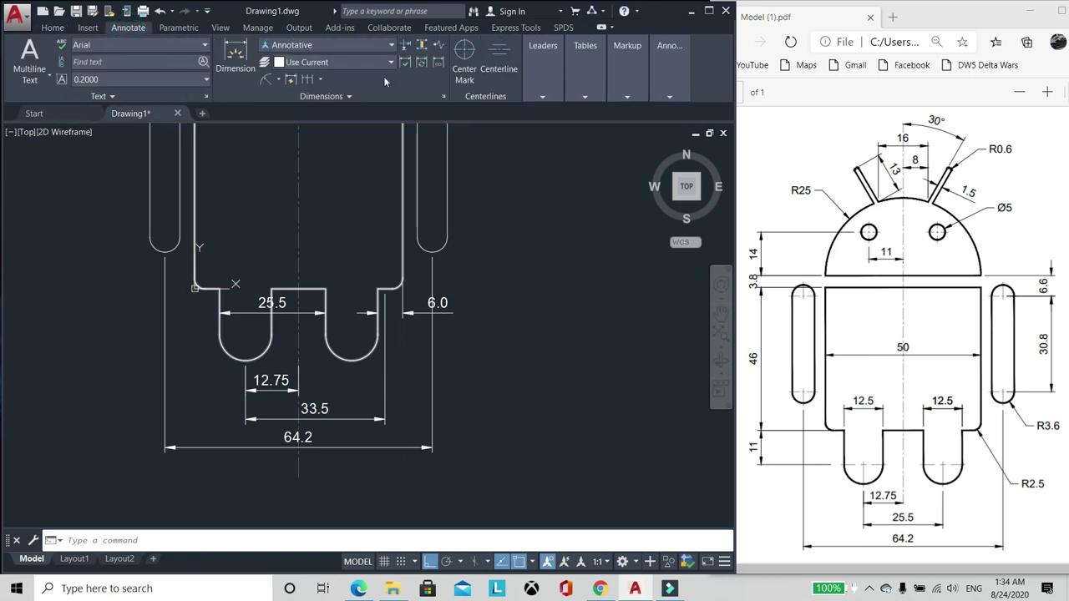
pyautogui.click(281, 80)
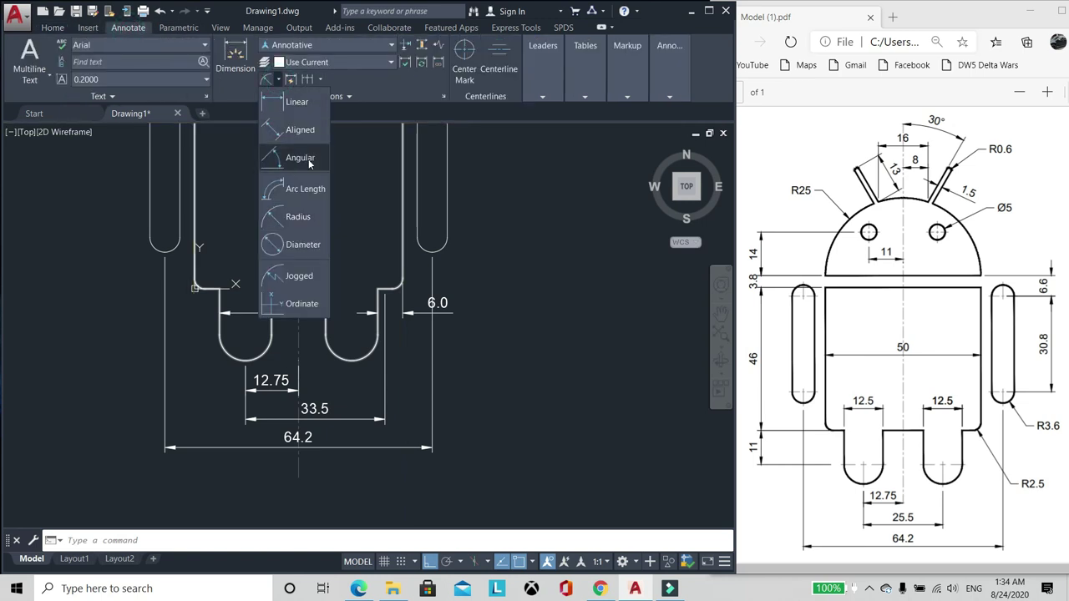
pyautogui.click(304, 219)
pyautogui.scroll(2, 380, 288)
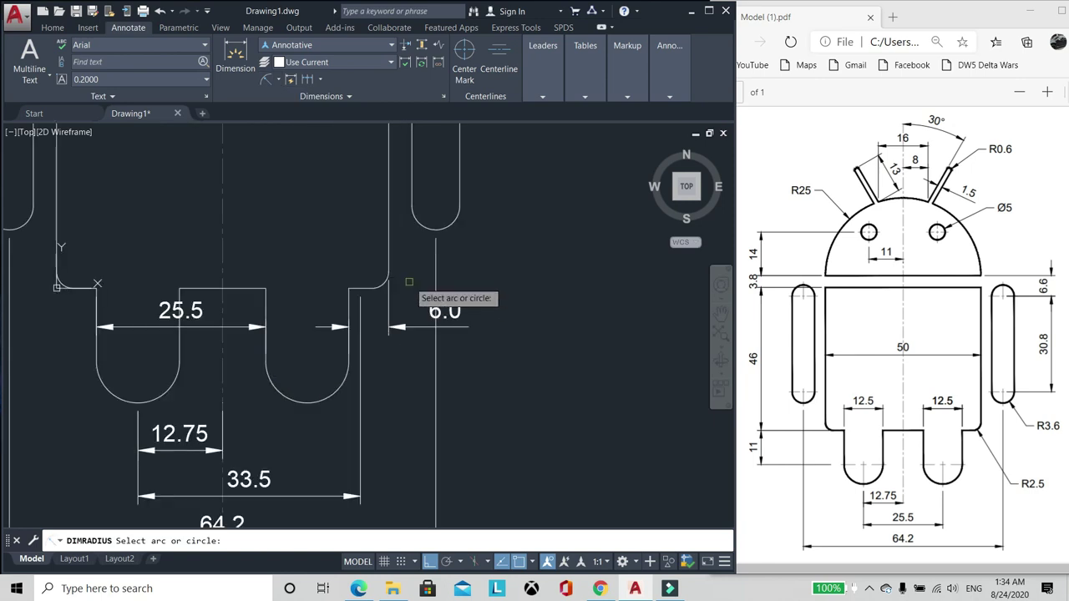
pyautogui.click(380, 286)
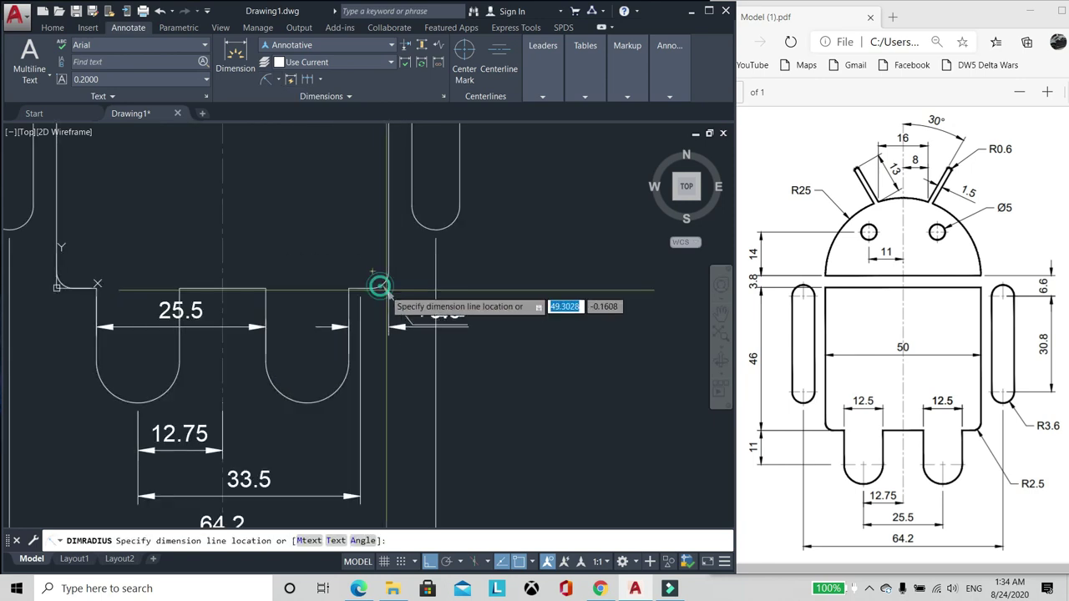
pyautogui.click(466, 423)
pyautogui.scroll(4, 435, 296)
pyautogui.scroll(-2, 424, 287)
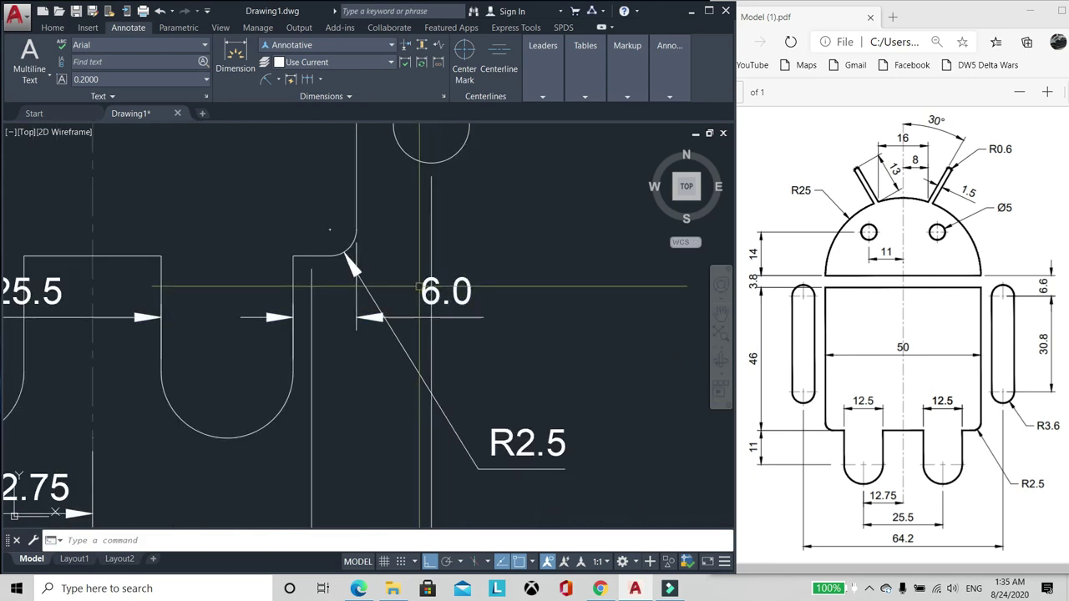
pyautogui.click(422, 314)
pyautogui.scroll(-4, 466, 304)
pyautogui.write('e')
pyautogui.press('Escape')
pyautogui.scroll(2, 283, 250)
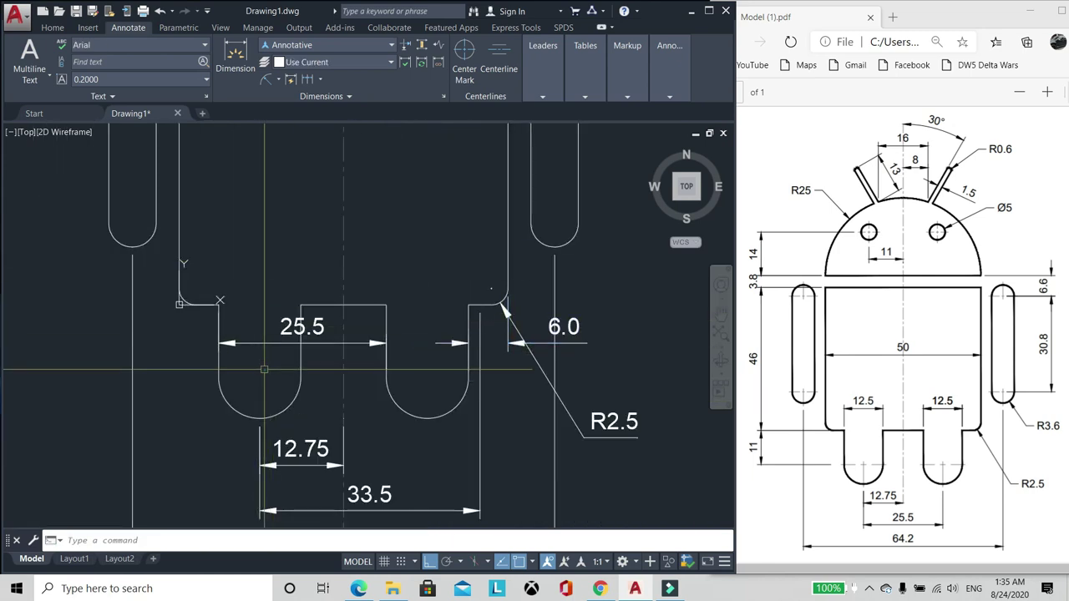
# Step: Reattach the left leg's distorted width dimension to the leg's upper-right corner and move its dimension line above the body's bottom edge
pyautogui.click(262, 370)
pyautogui.click(245, 319)
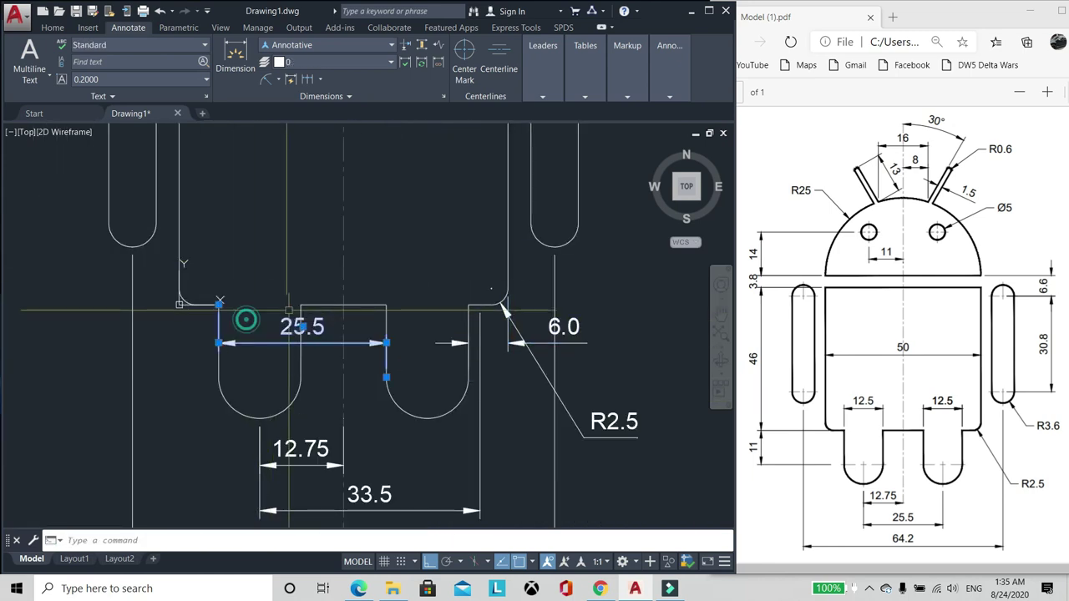
pyautogui.click(386, 377)
pyautogui.click(302, 306)
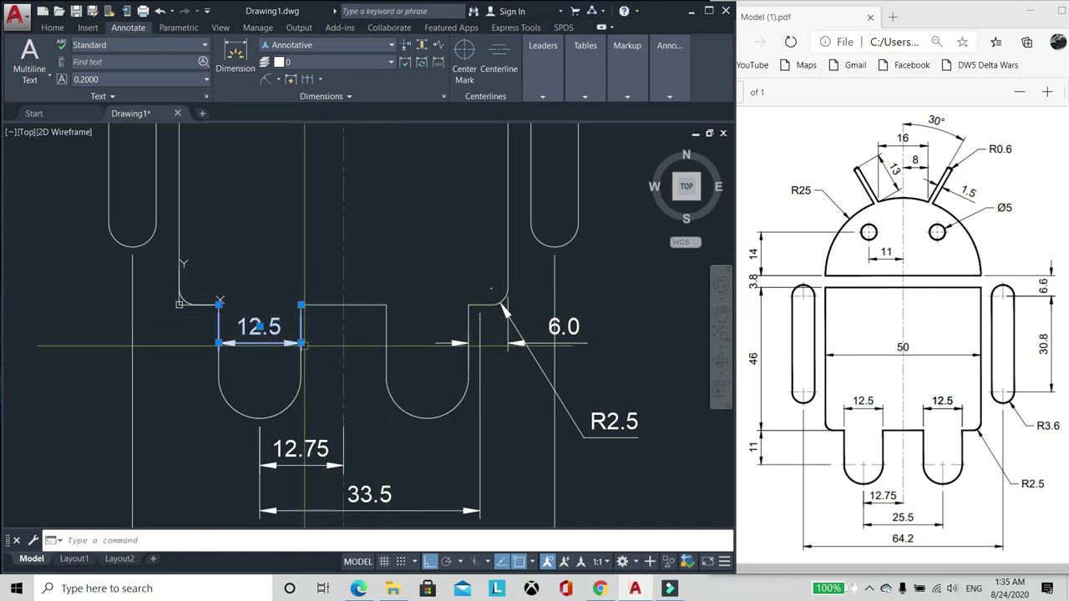
pyautogui.click(299, 343)
pyautogui.click(301, 270)
pyautogui.press('Escape')
pyautogui.scroll(-2, 279, 251)
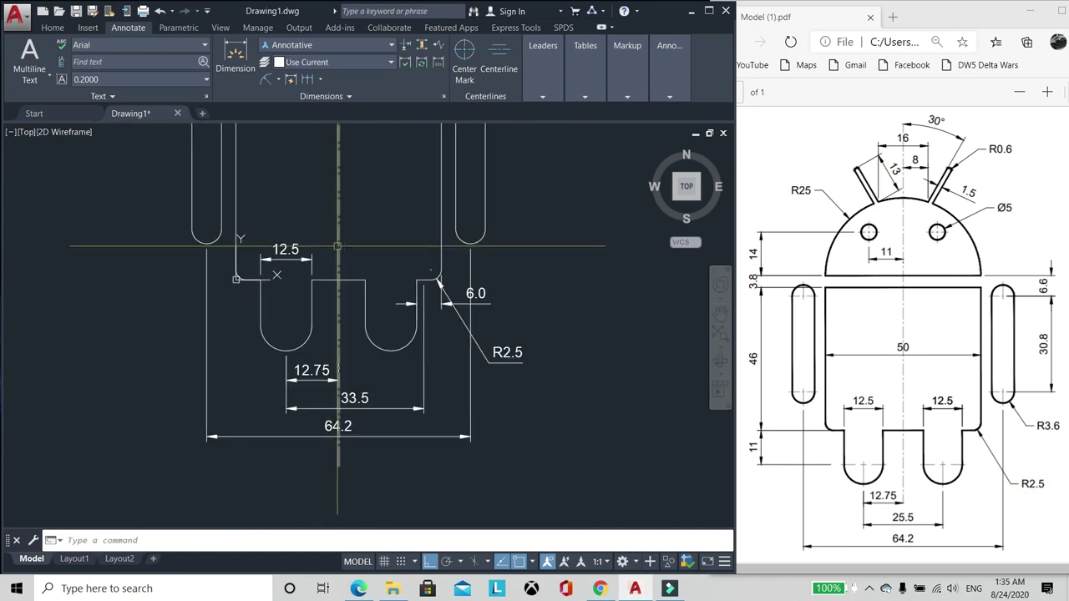
# Step: Dimension the right leg's width between its upper corners, aligned with the left leg's width dimension
pyautogui.scroll(4, 276, 238)
pyautogui.write('dli')
pyautogui.press('Return')
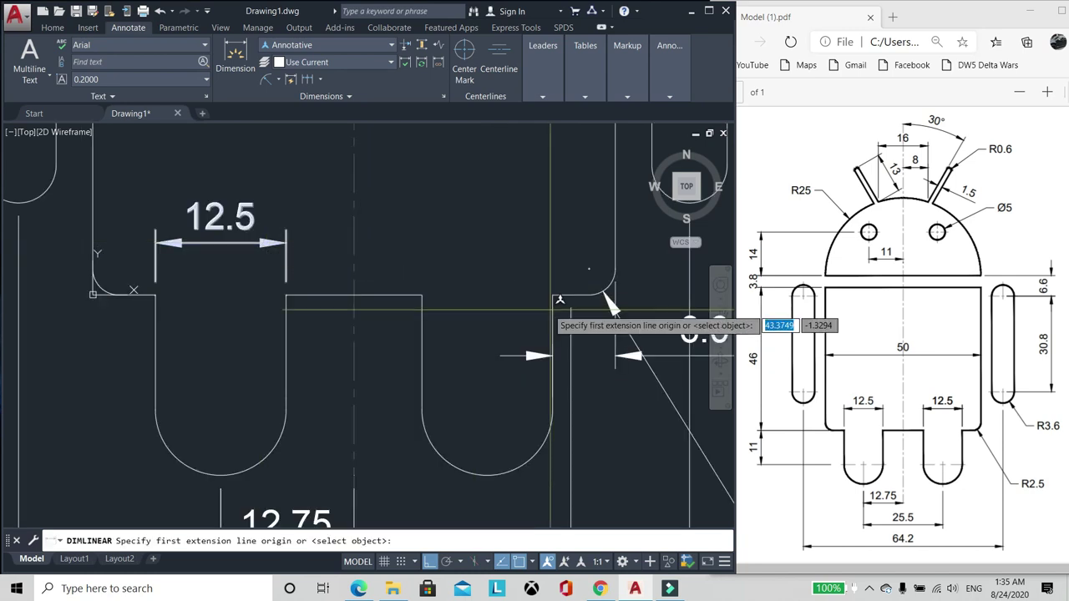
pyautogui.click(551, 295)
pyautogui.click(422, 295)
pyautogui.scroll(-1, 422, 294)
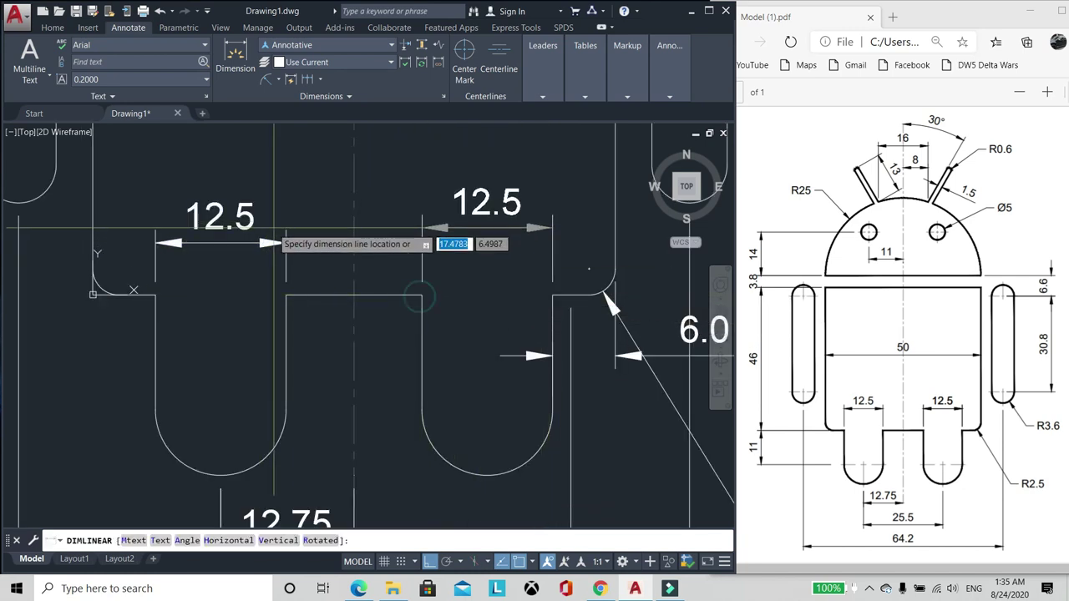
pyautogui.click(285, 244)
# Step: Erase the distorted 6.0 dimension beside the body's lower-right corner
pyautogui.scroll(-3, 314, 226)
pyautogui.scroll(5, 473, 291)
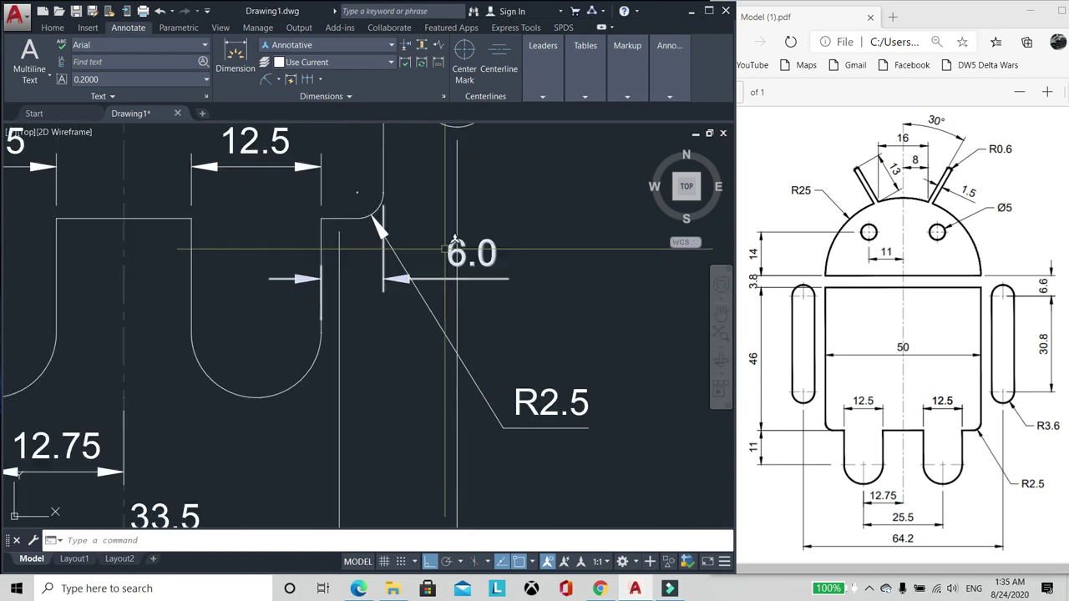
pyautogui.scroll(-3, 432, 298)
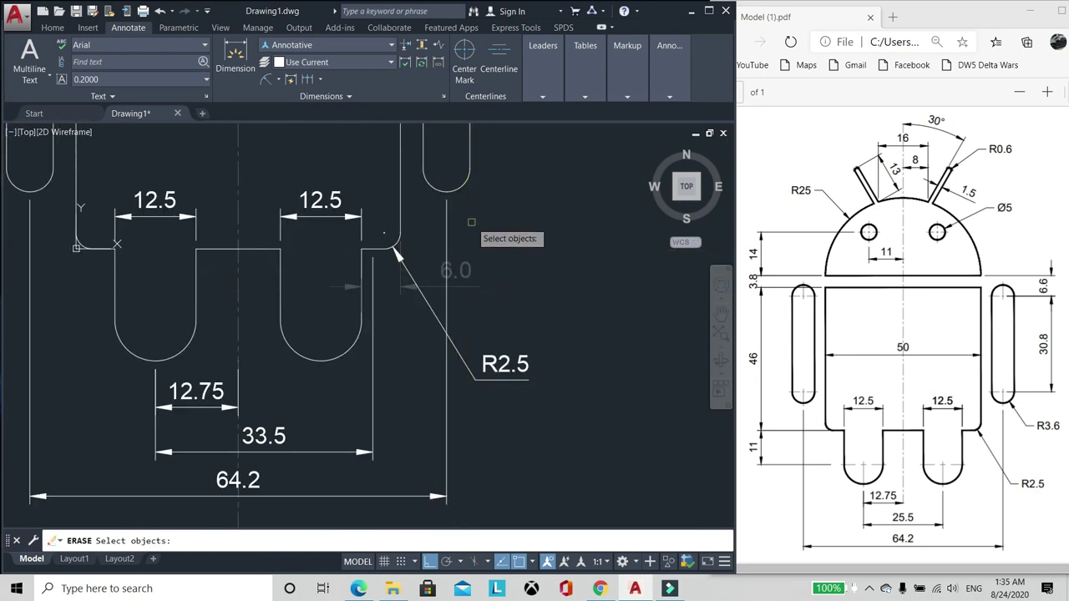
pyautogui.press('Escape')
pyautogui.scroll(-2, 447, 287)
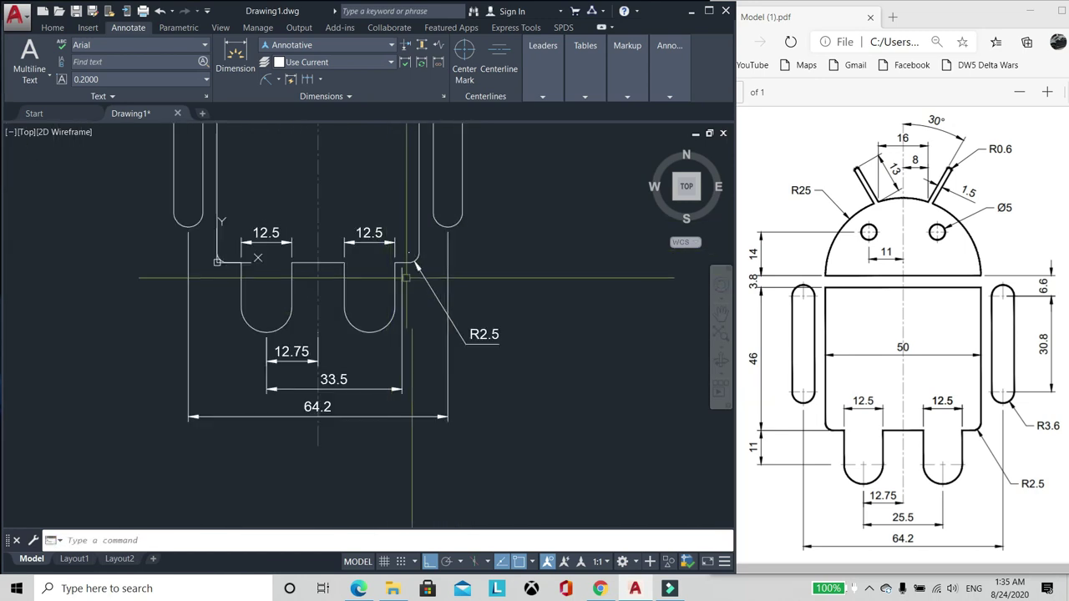
# Step: Dimension the vertical distance from the body's bottom edge to the start of the left leg's arc, placed outside the left arm
pyautogui.scroll(2, 435, 284)
pyautogui.scroll(-2, 350, 279)
pyautogui.scroll(2, 251, 278)
pyautogui.scroll(-3, 153, 277)
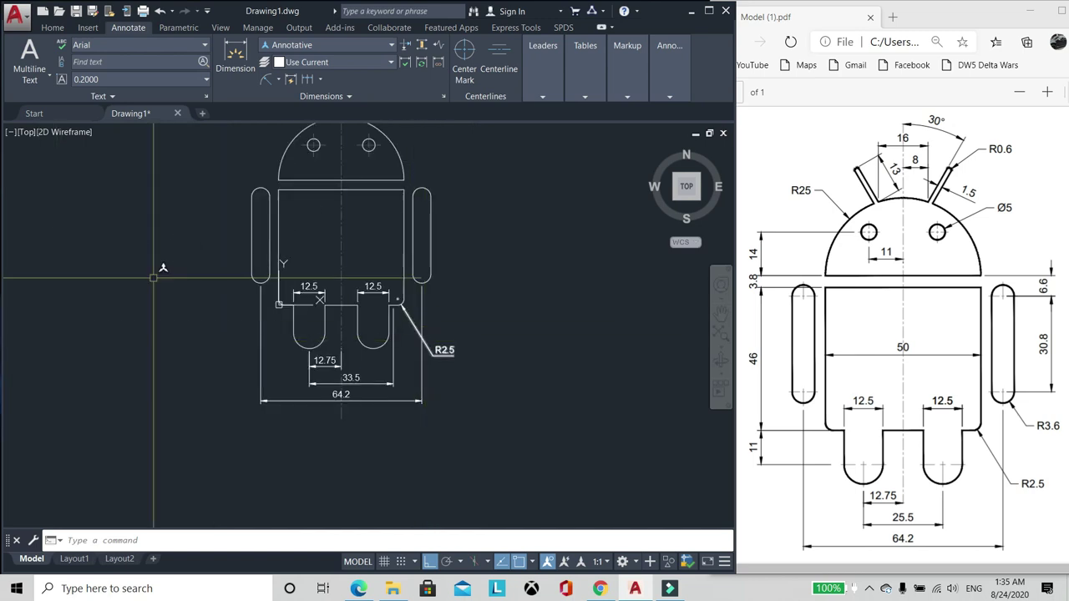
pyautogui.scroll(3, 350, 296)
pyautogui.scroll(-1, 398, 316)
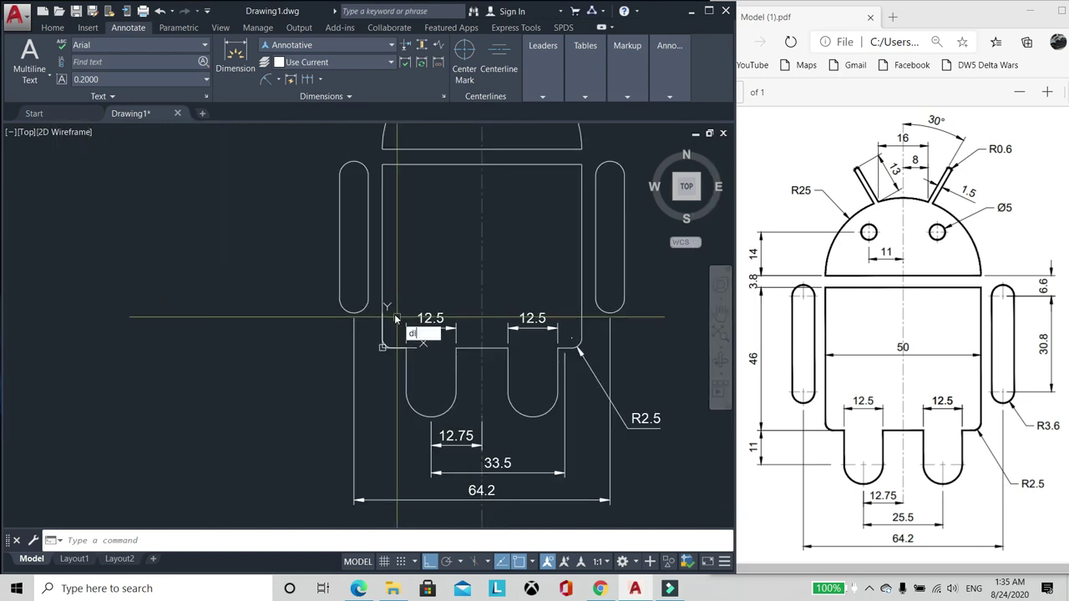
pyautogui.write('i')
pyautogui.press('Return')
pyautogui.scroll(3, 399, 318)
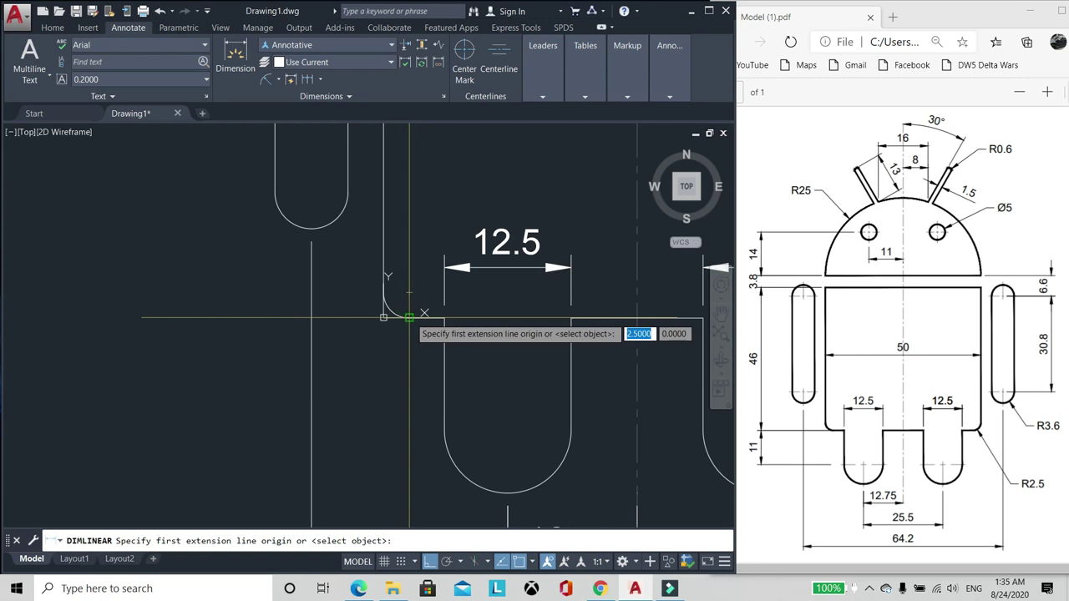
pyautogui.click(409, 318)
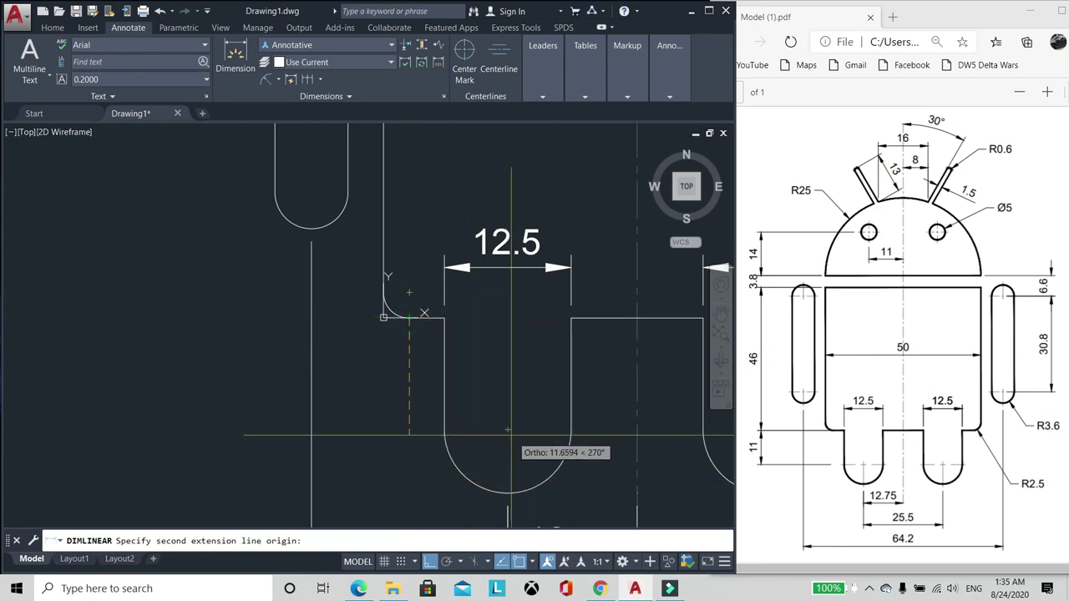
pyautogui.click(444, 430)
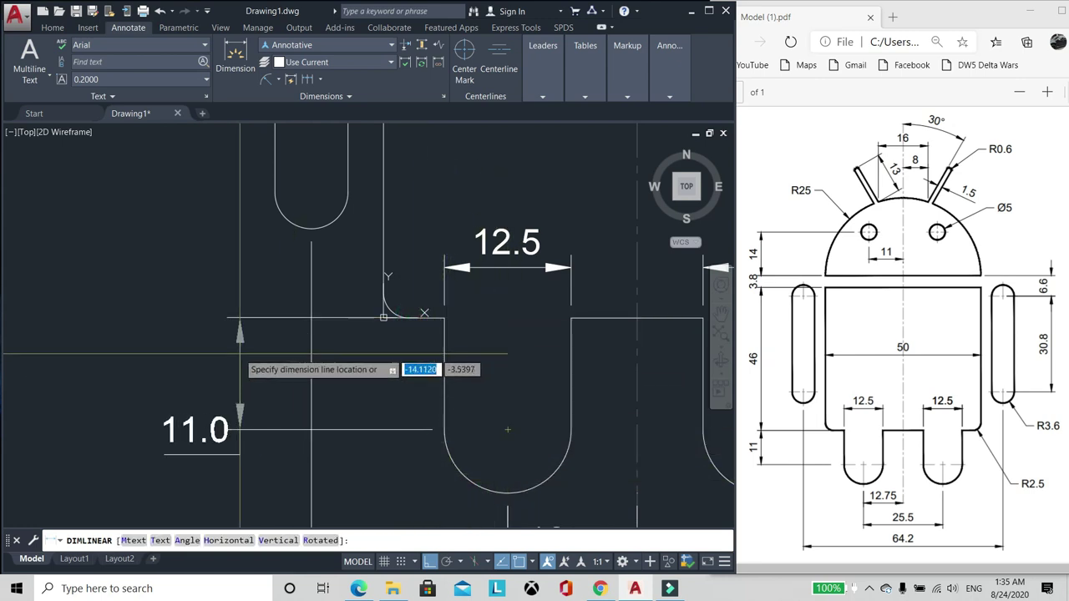
pyautogui.scroll(-4, 384, 318)
pyautogui.scroll(2, 368, 307)
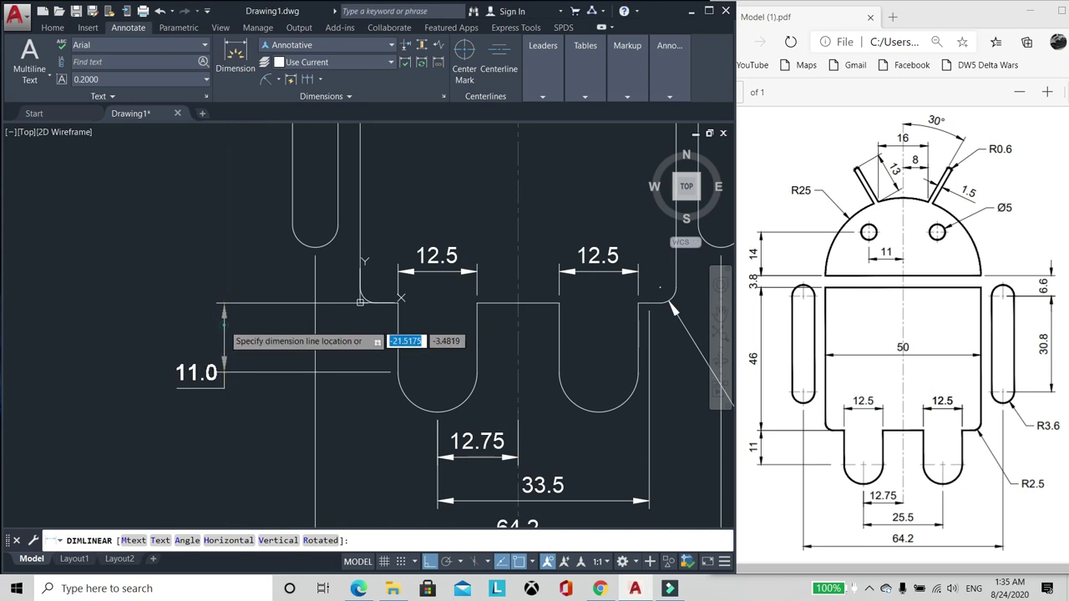
pyautogui.click(224, 333)
# Step: Move the text of the leg's vertical dimension to the middle of its dimension line
pyautogui.click(195, 372)
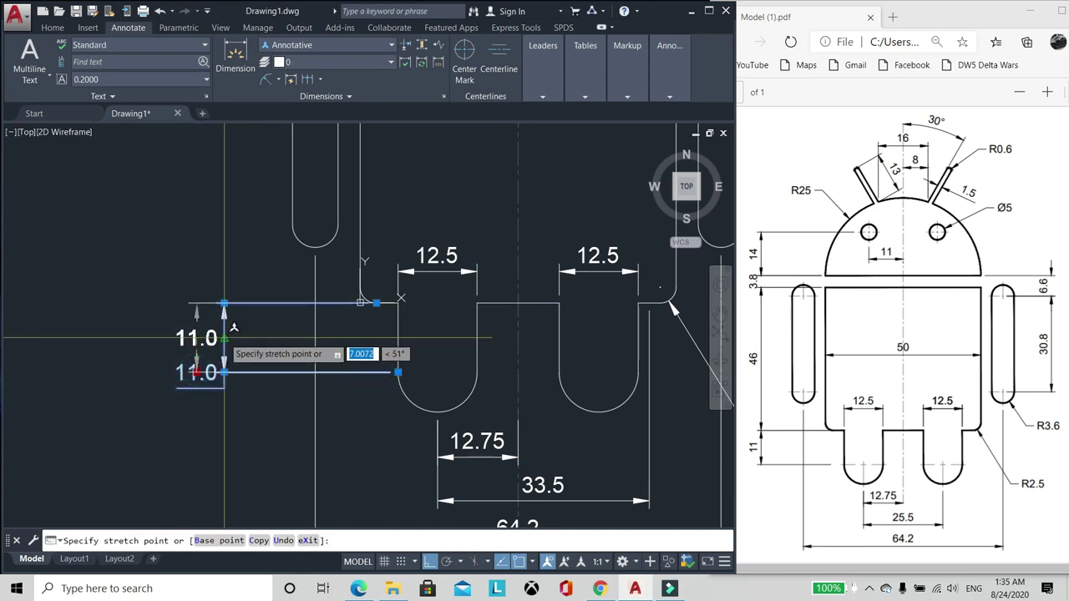
pyautogui.click(224, 339)
pyautogui.press('Escape')
pyautogui.scroll(2, 224, 323)
pyautogui.scroll(-2, 226, 339)
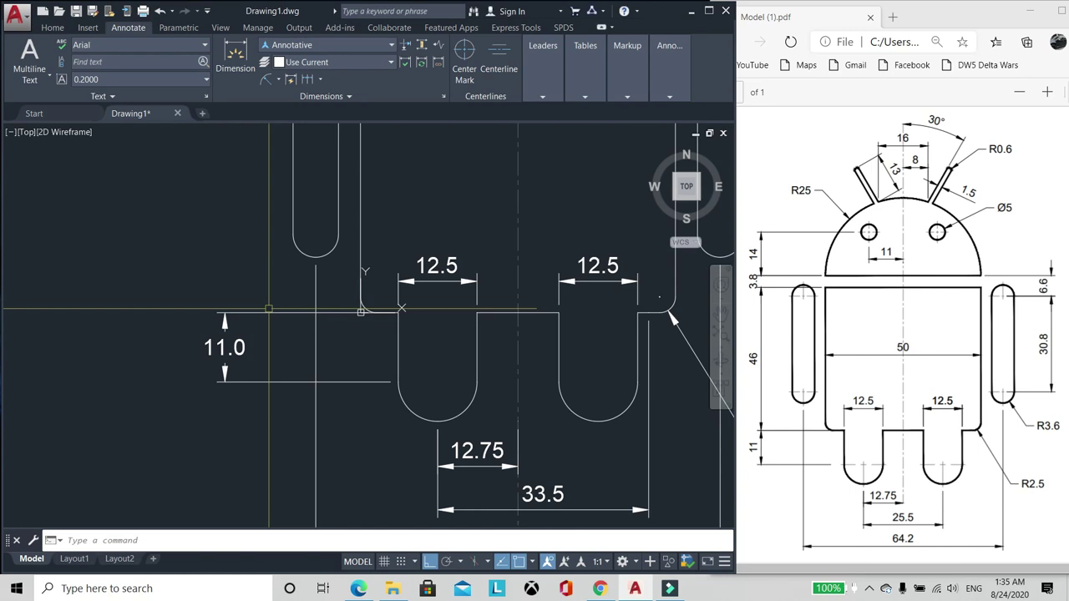
# Step: Set the Annotative dimension style's text alignment to Aligned with dimension line, with Centered horizontal placement
pyautogui.write('d')
pyautogui.press('Return')
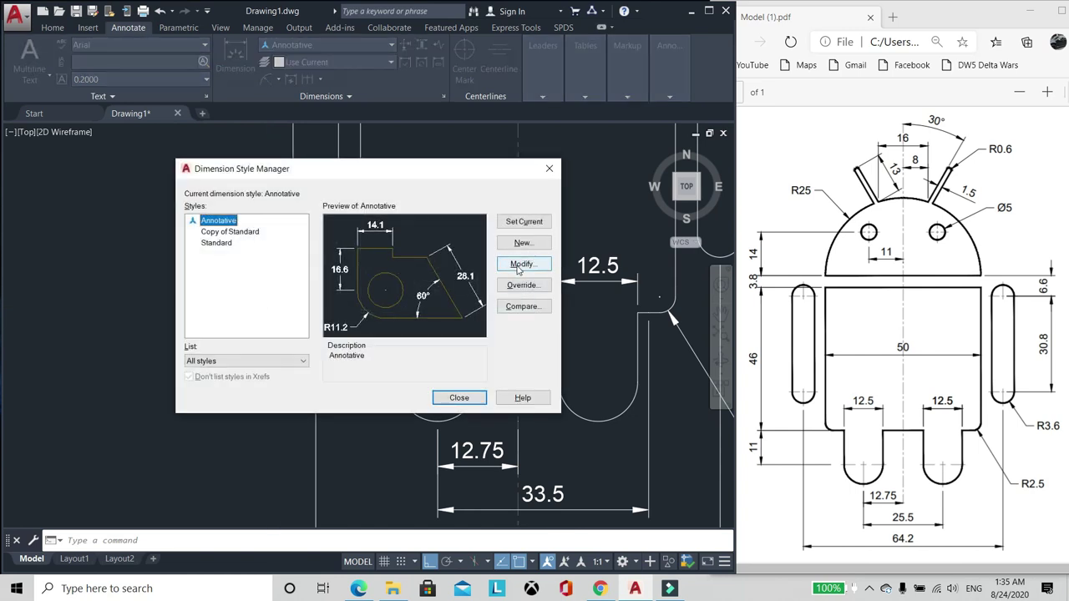
pyautogui.click(520, 265)
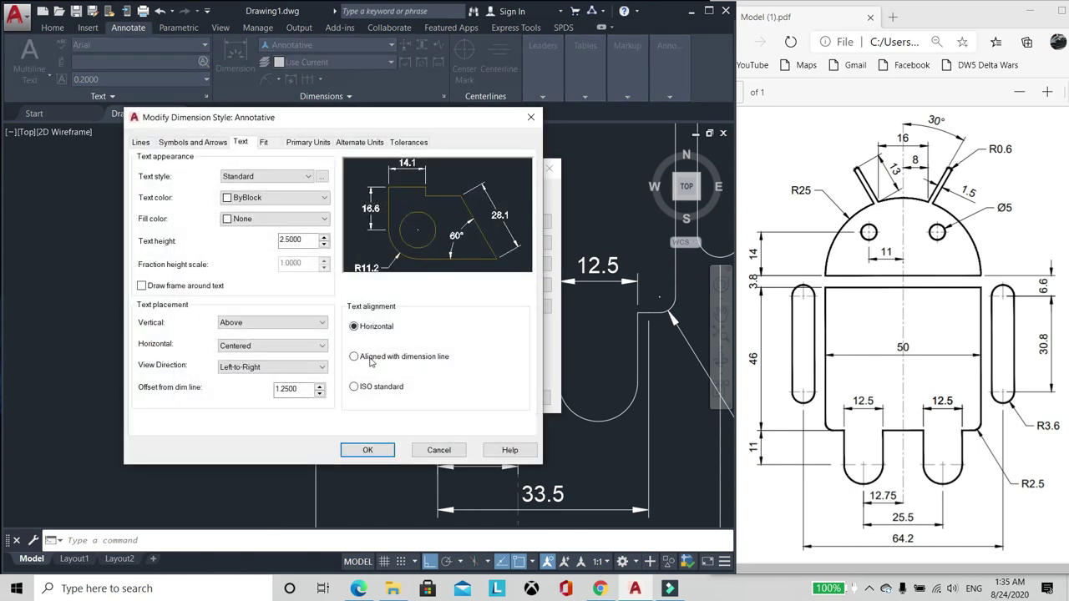
pyautogui.click(354, 356)
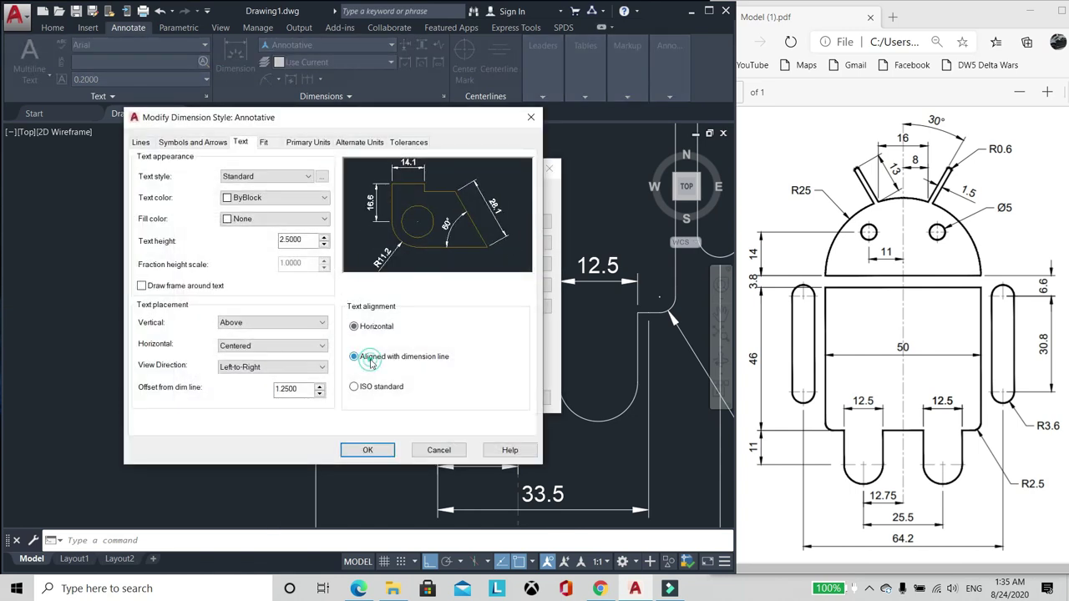
pyautogui.click(264, 347)
pyautogui.click(284, 359)
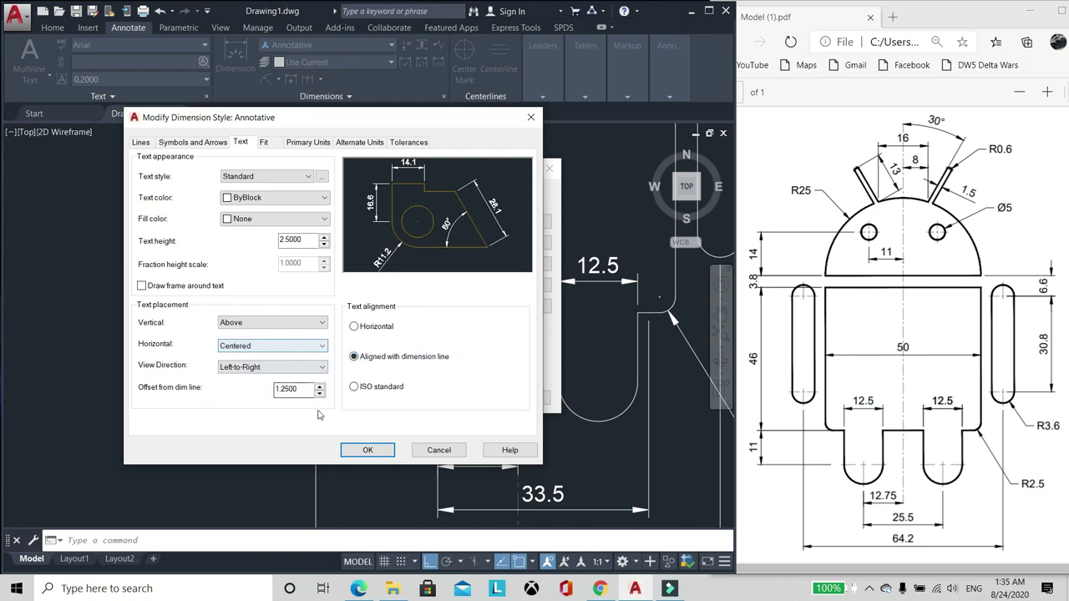
pyautogui.click(367, 450)
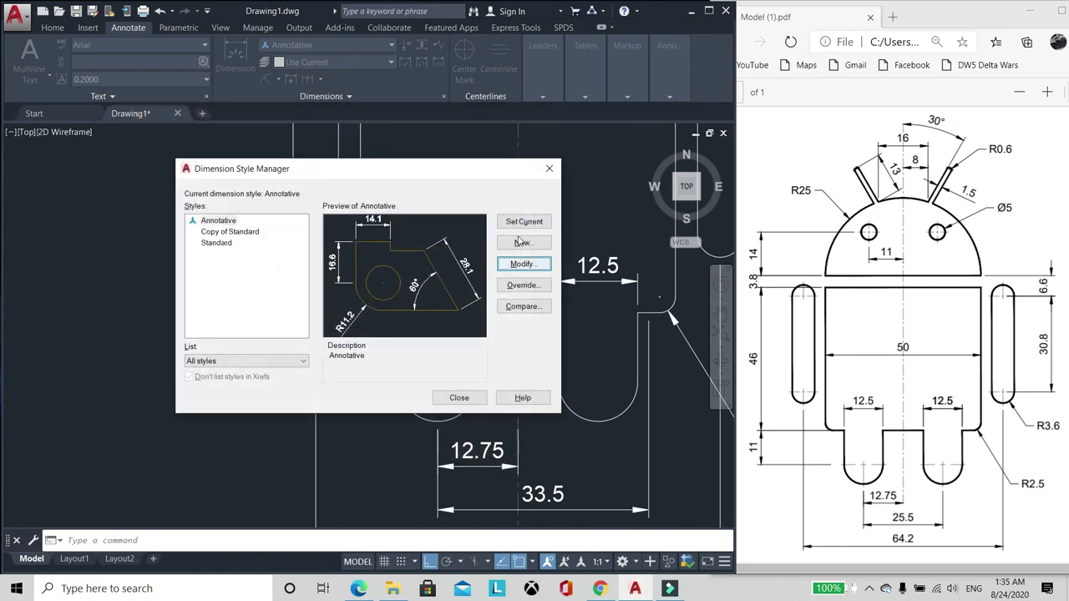
# Step: Close the dimension style manager and erase the leg's vertical dimension placed outside the left arm
pyautogui.click(446, 404)
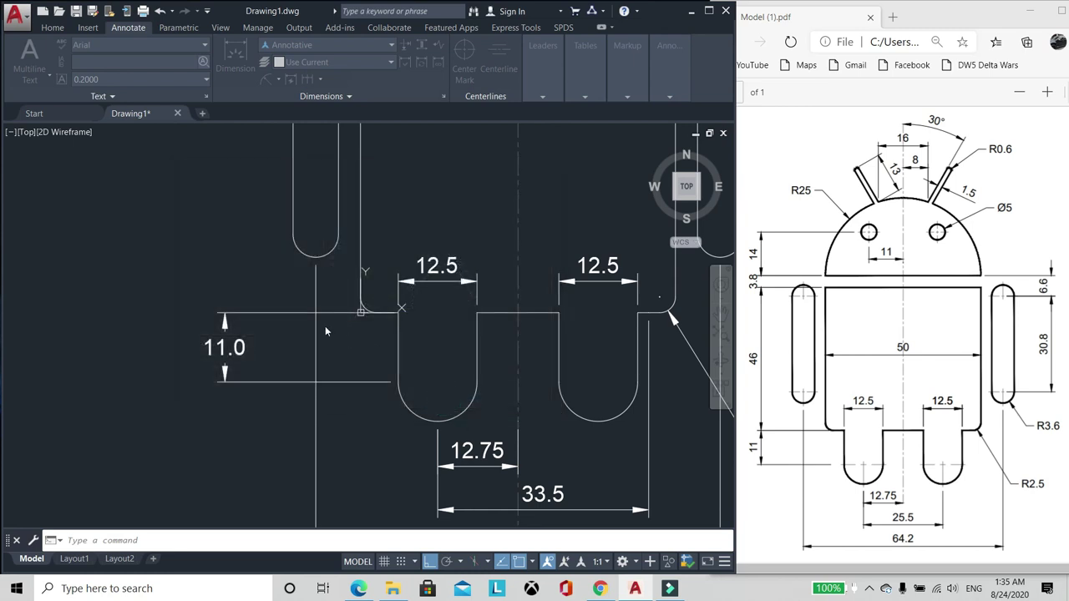
pyautogui.scroll(-4, 215, 271)
pyautogui.scroll(8, 210, 259)
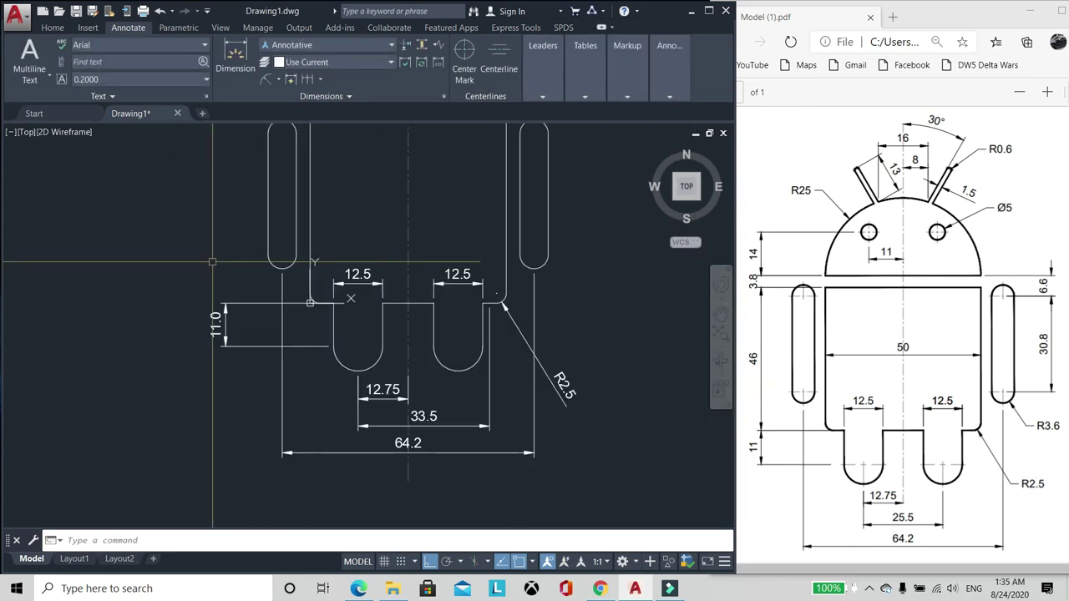
pyautogui.scroll(-3, 217, 328)
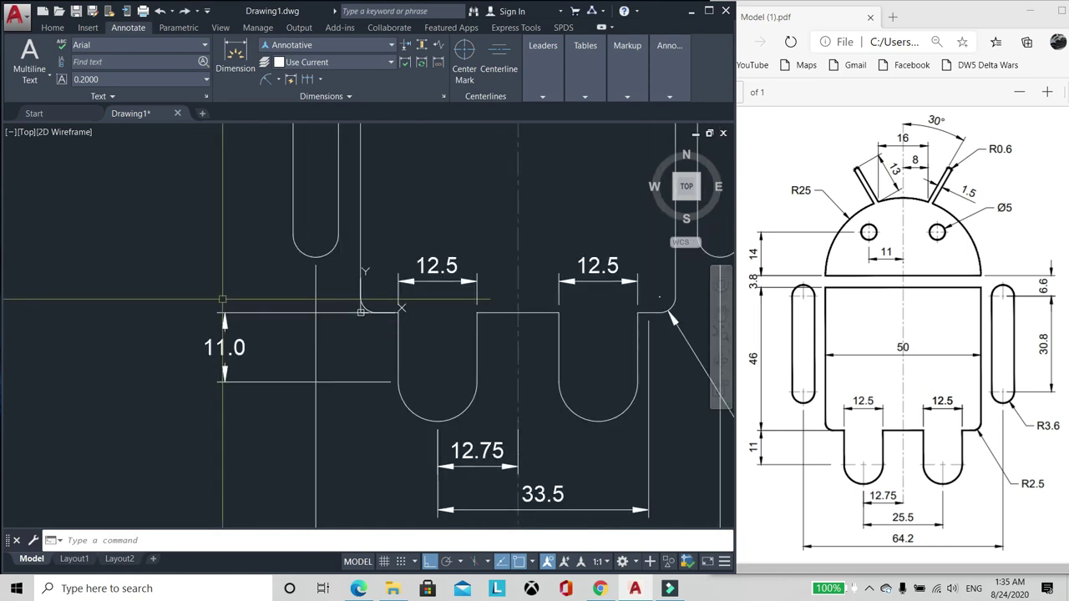
pyautogui.scroll(-2, 261, 302)
pyautogui.scroll(2, 334, 298)
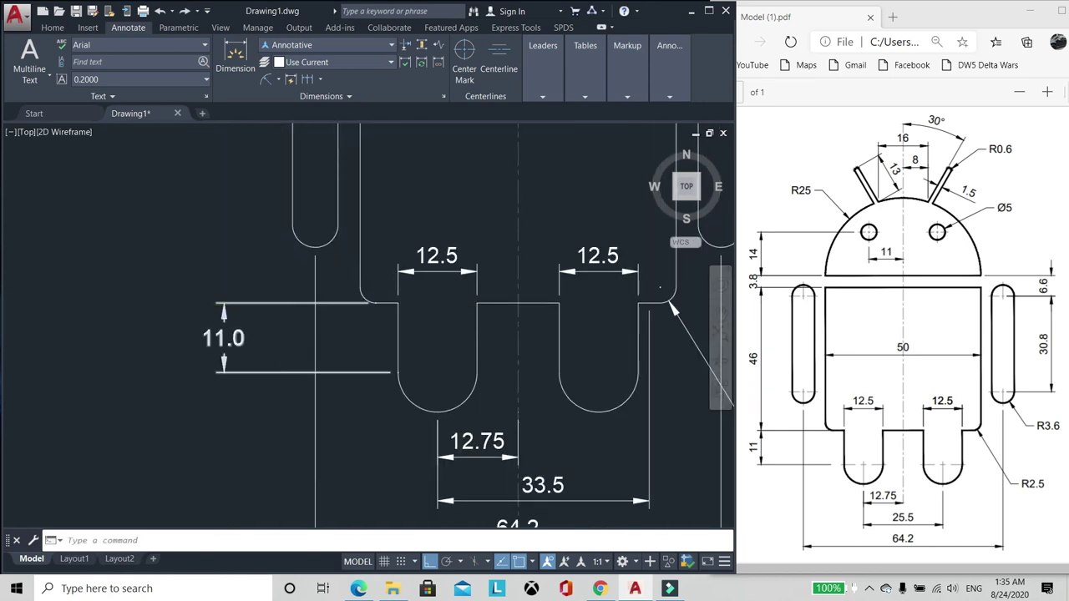
pyautogui.scroll(-4, 357, 305)
pyautogui.scroll(4, 281, 305)
pyautogui.write('e')
pyautogui.press('space')
pyautogui.click(270, 322)
pyautogui.click(209, 316)
pyautogui.press('space')
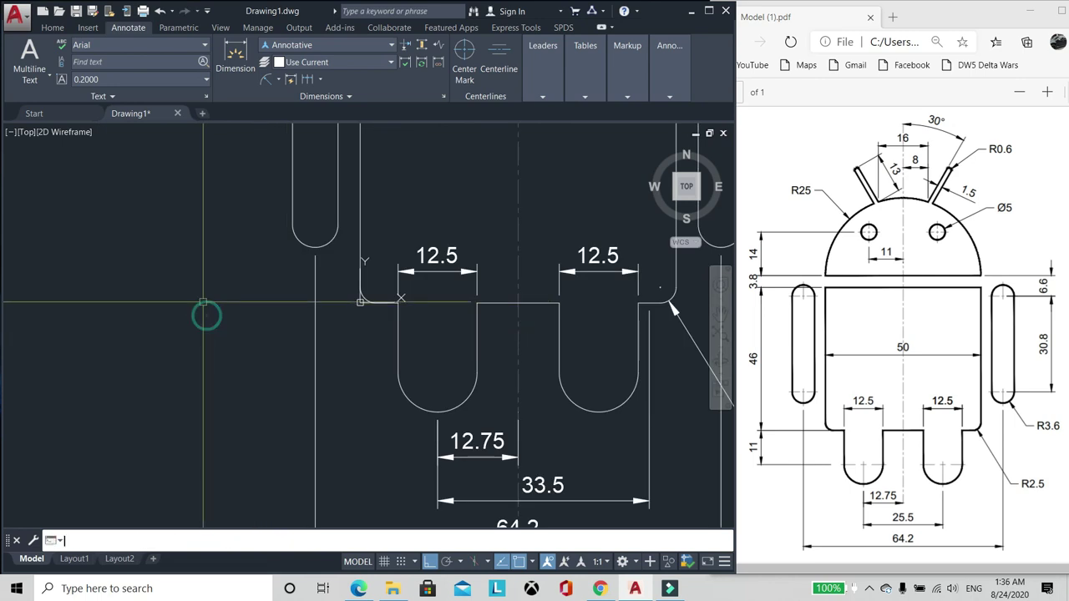
pyautogui.press('space')
pyautogui.scroll(-4, 249, 339)
pyautogui.press('Escape')
# Step: Add a radius dimension to the rounded tip of the right antenna, placed up and to the right of it
pyautogui.scroll(6, 303, 192)
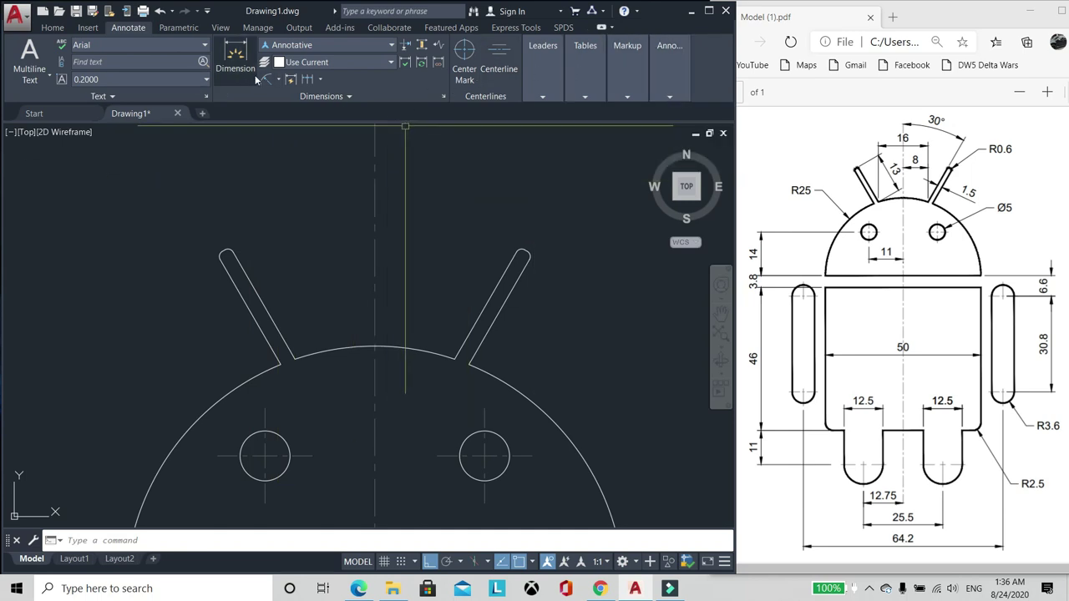
pyautogui.click(280, 80)
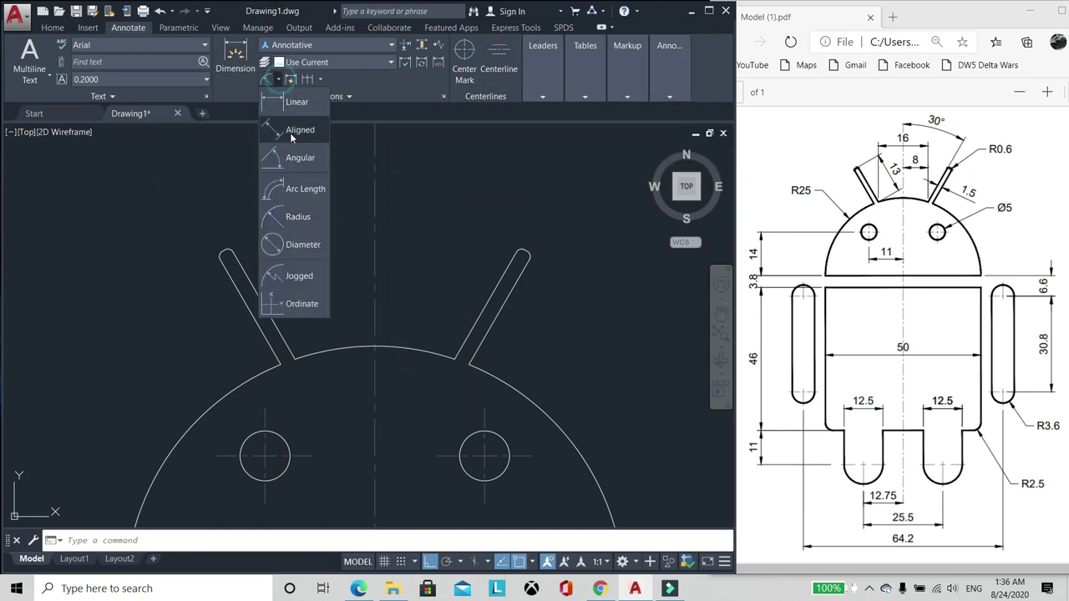
pyautogui.click(301, 216)
pyautogui.scroll(5, 518, 250)
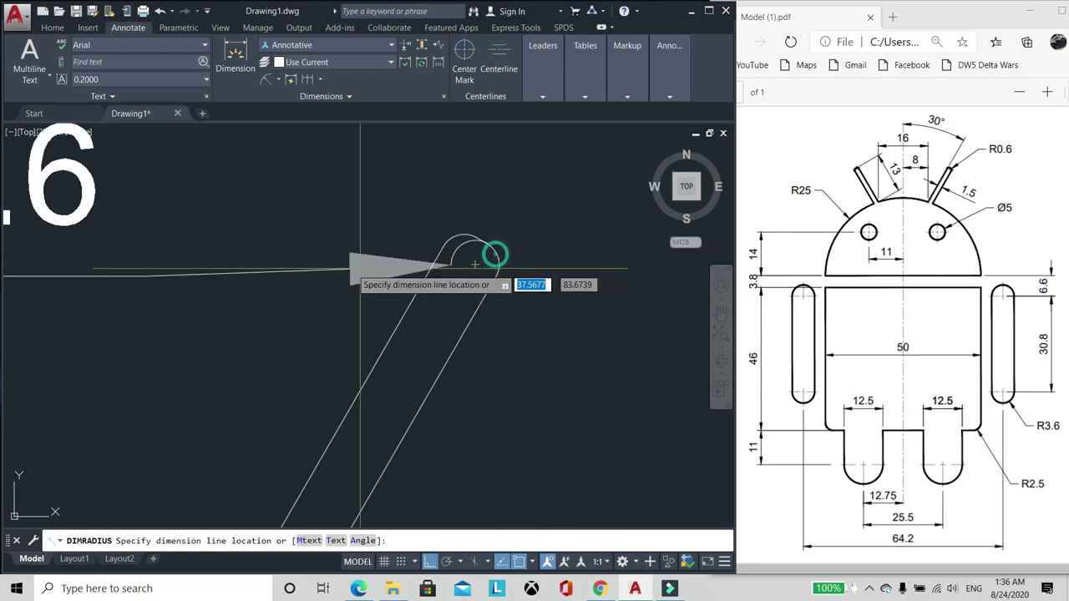
pyautogui.scroll(-4, 360, 269)
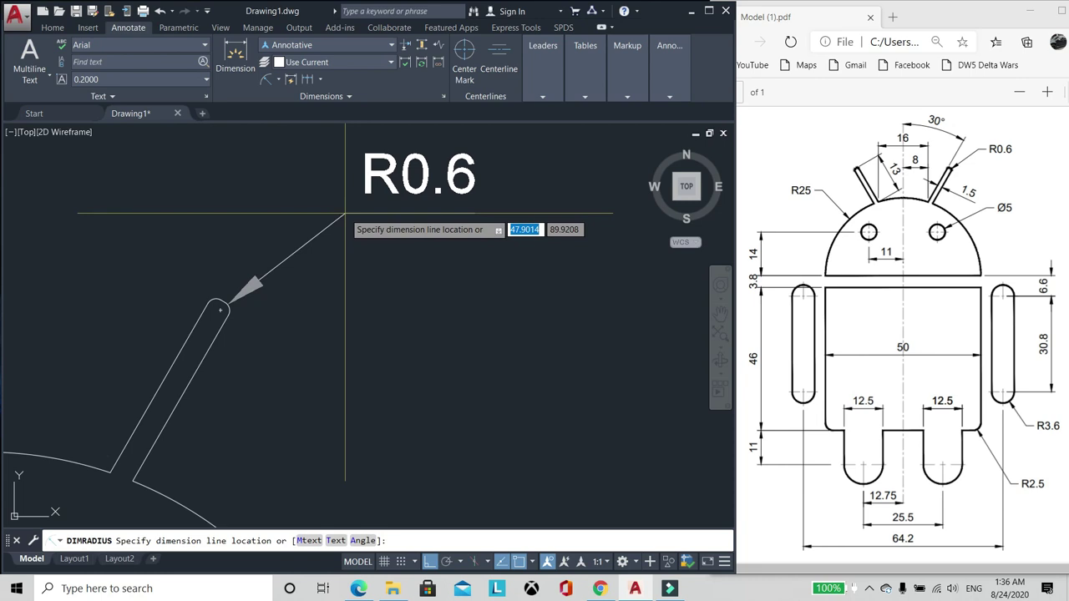
pyautogui.click(345, 213)
pyautogui.scroll(-5, 346, 219)
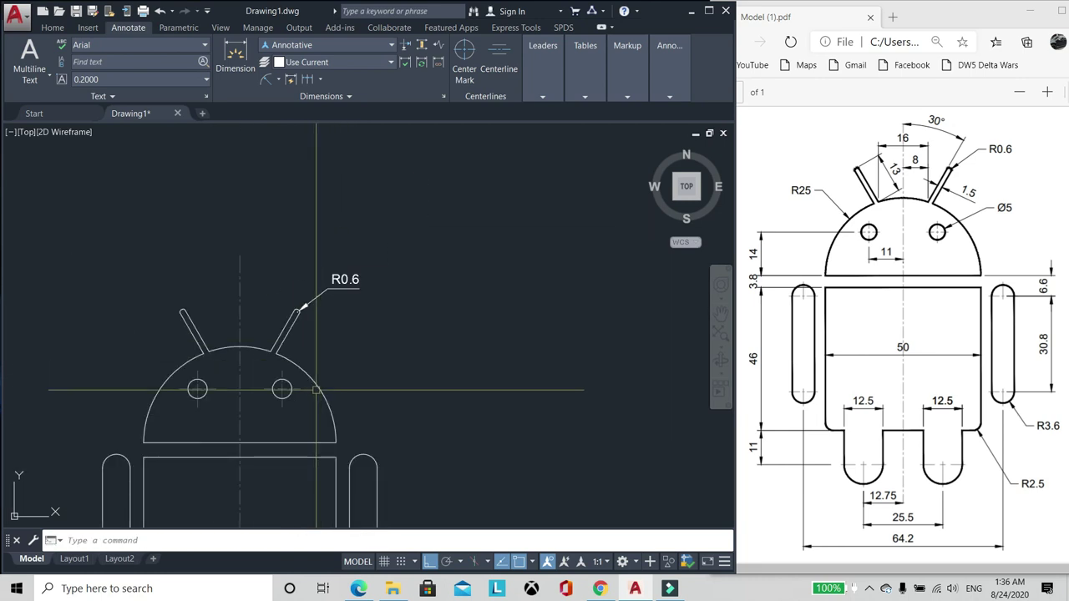
# Step: Add a diameter dimension to the right eye, with its text outside the head on the upper right
pyautogui.scroll(2, 316, 390)
pyautogui.click(278, 79)
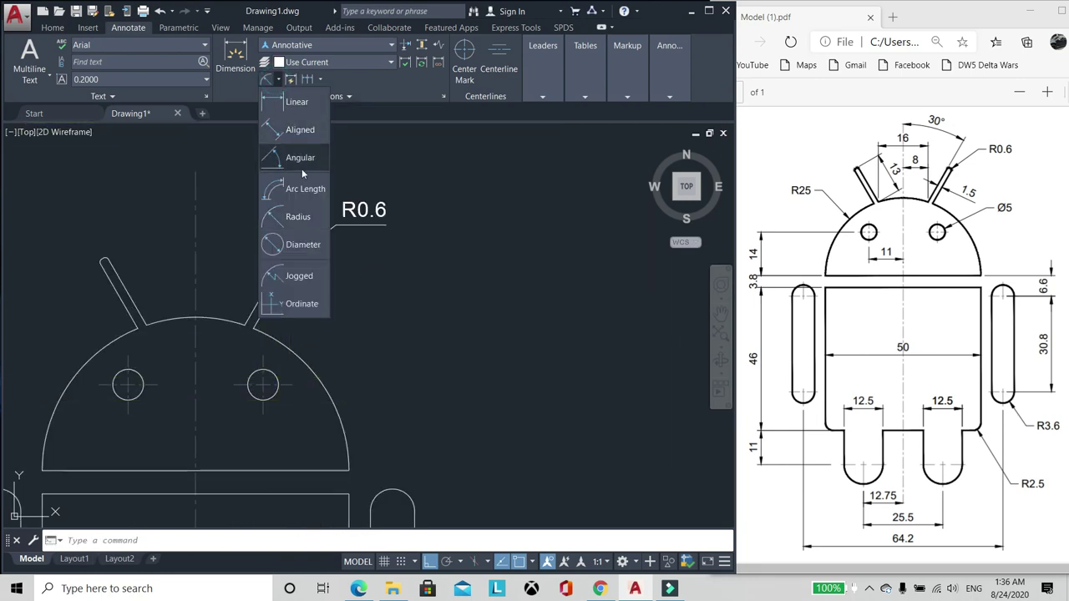
pyautogui.click(304, 245)
pyautogui.scroll(2, 268, 392)
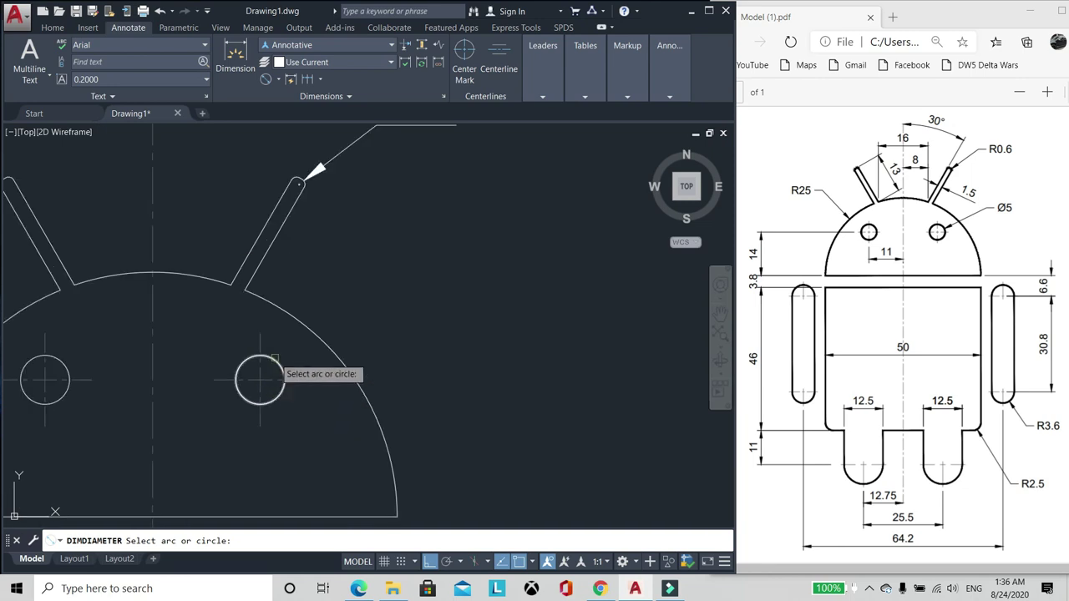
pyautogui.click(260, 380)
pyautogui.scroll(-2, 385, 309)
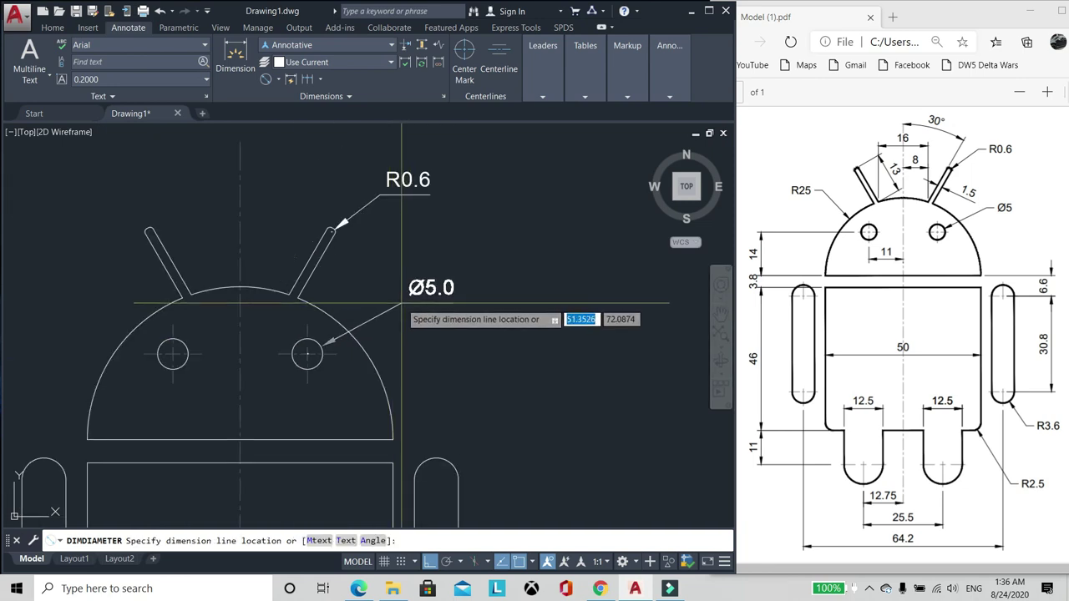
pyautogui.click(399, 302)
pyautogui.scroll(2, 446, 271)
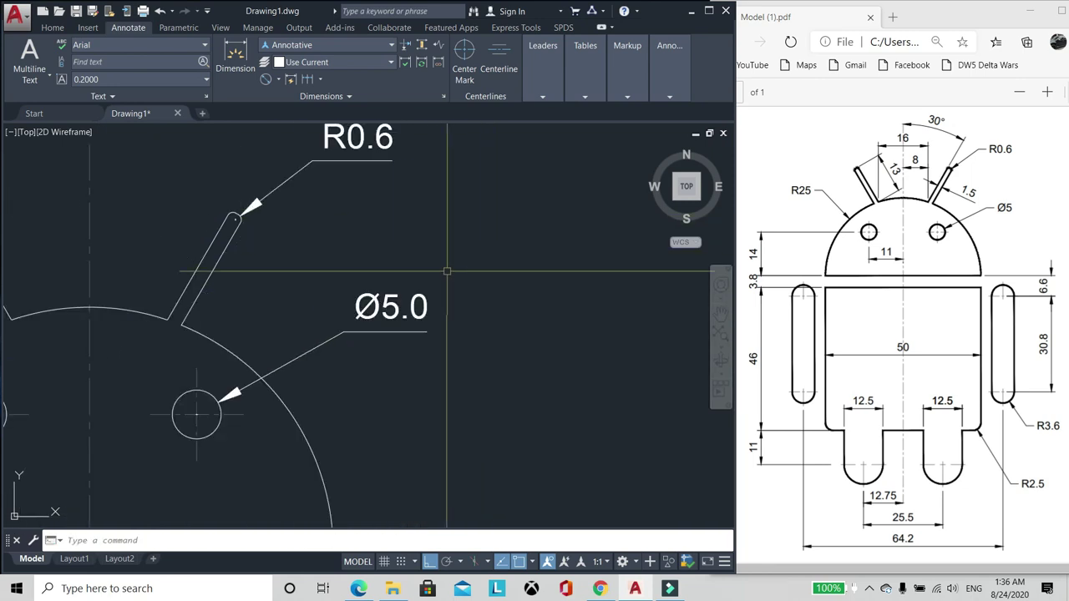
# Step: Add an angular dimension between the right antenna's edge and the vertical centerline, with its arc above the antenna
pyautogui.scroll(-4, 404, 235)
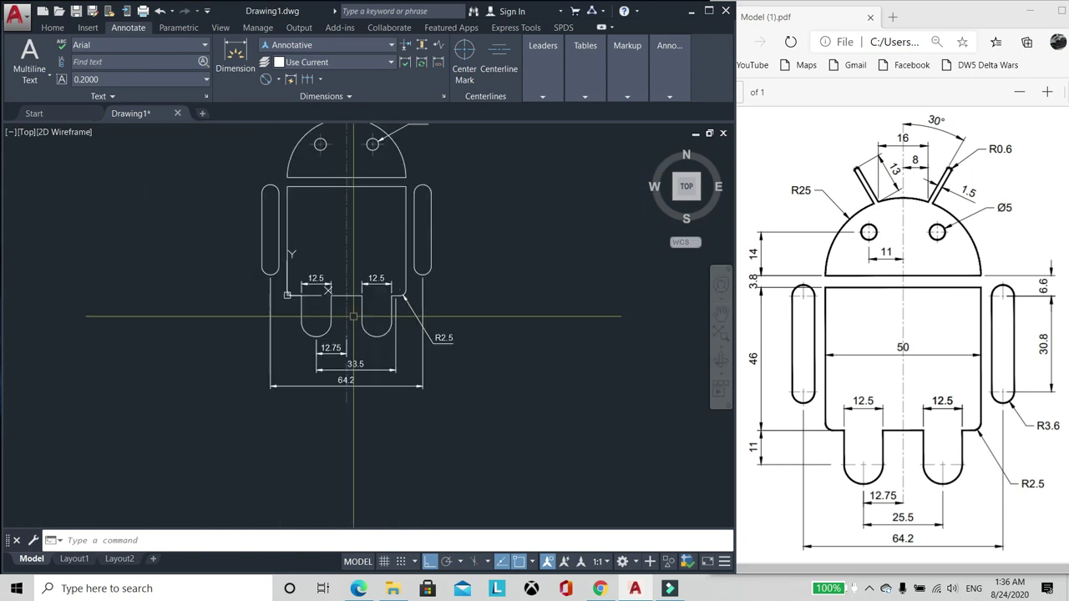
pyautogui.scroll(2, 422, 355)
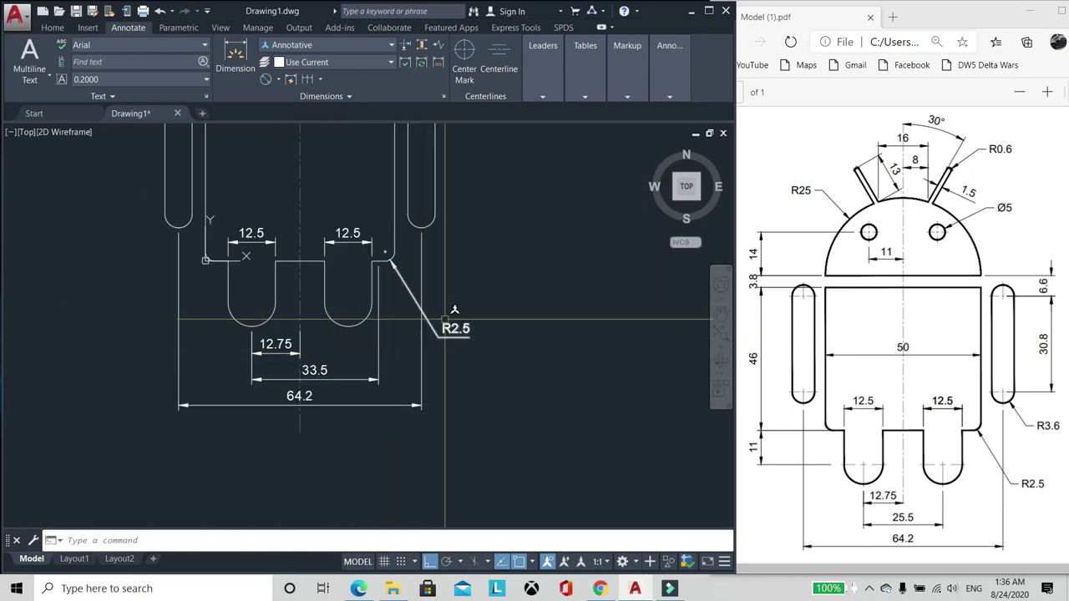
pyautogui.moveTo(501, 246); pyautogui.dragTo(468, 465, button='middle')
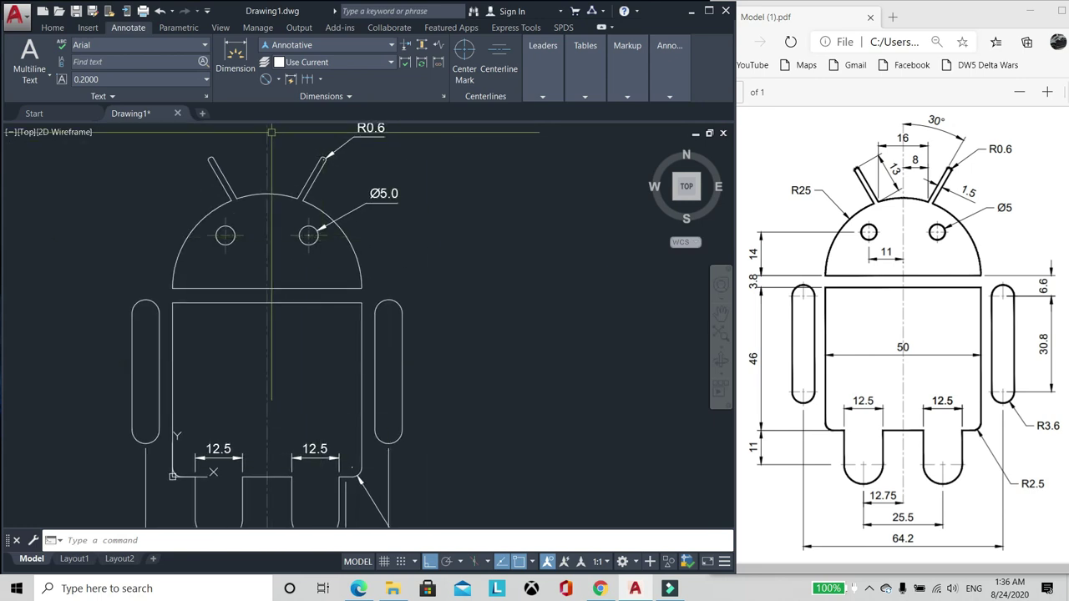
pyautogui.moveTo(269, 133); pyautogui.dragTo(298, 286, button='middle')
pyautogui.scroll(4, 298, 286)
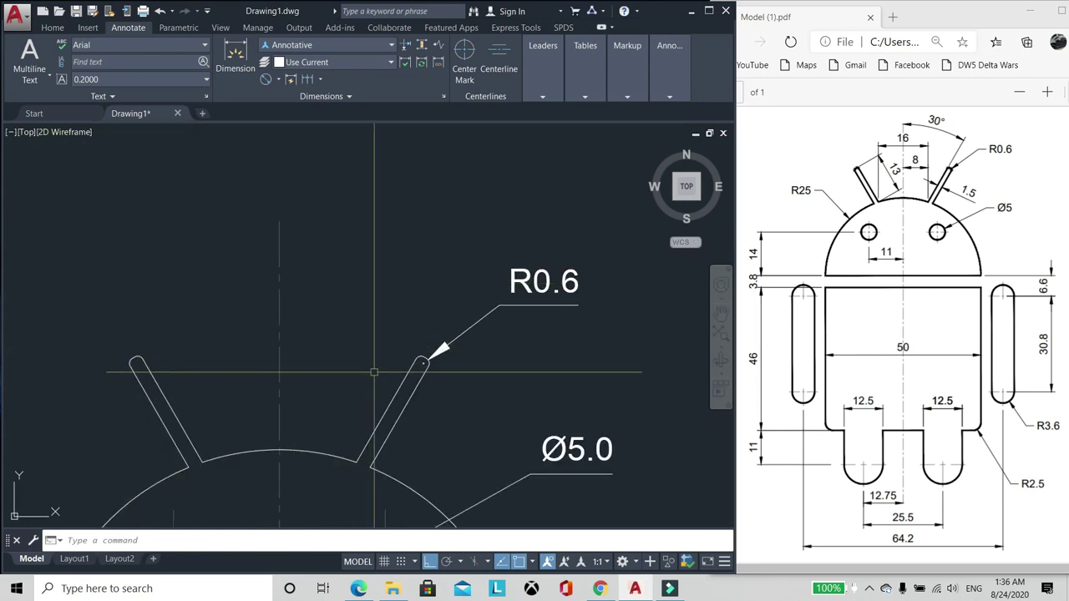
pyautogui.click(278, 80)
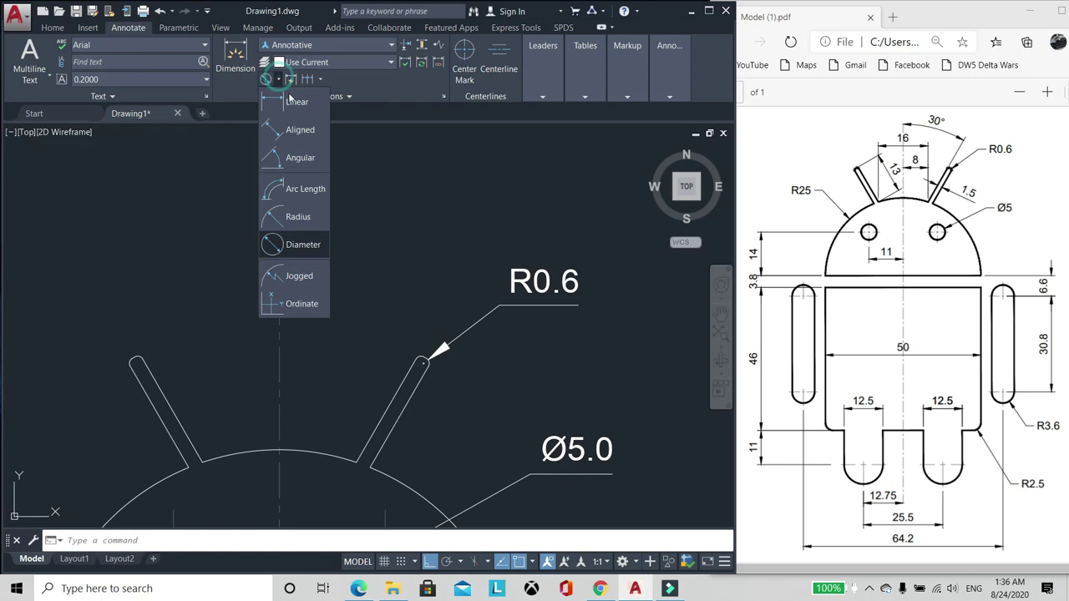
pyautogui.click(300, 158)
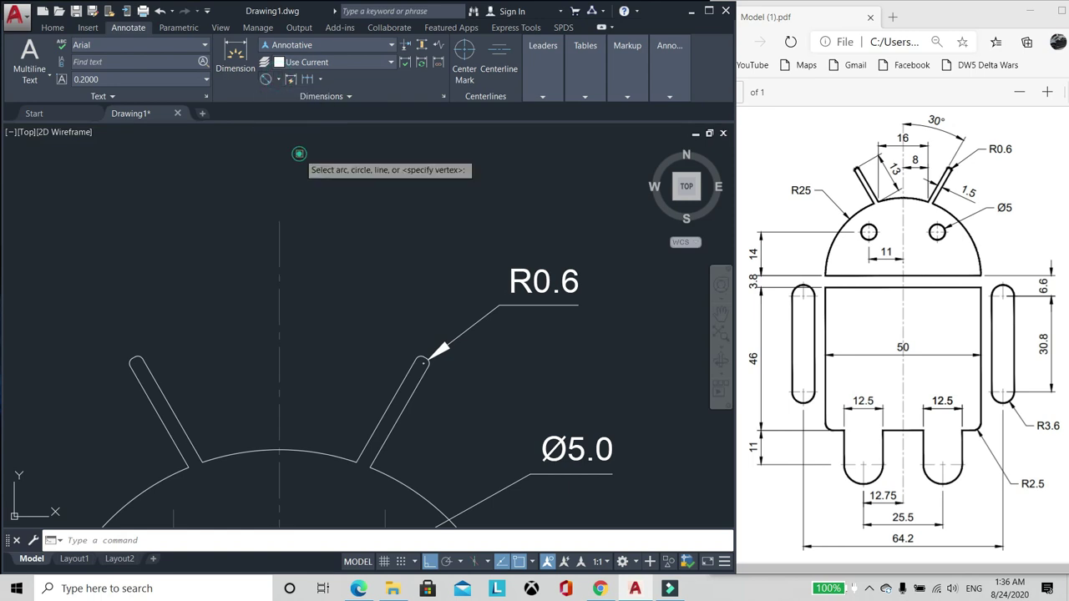
pyautogui.click(390, 403)
pyautogui.click(282, 365)
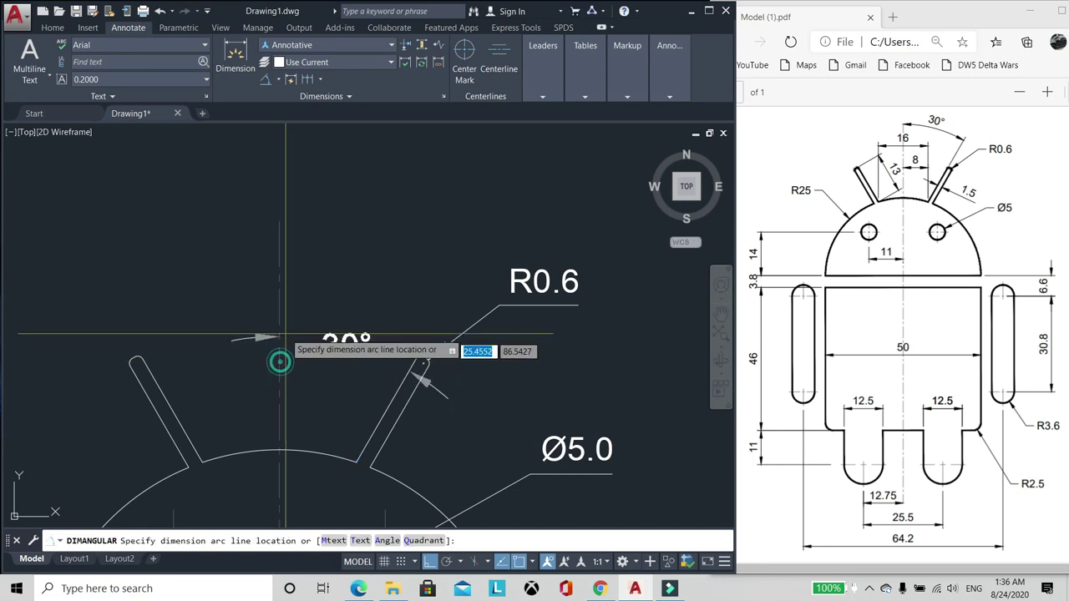
pyautogui.click(358, 253)
pyautogui.scroll(-5, 392, 132)
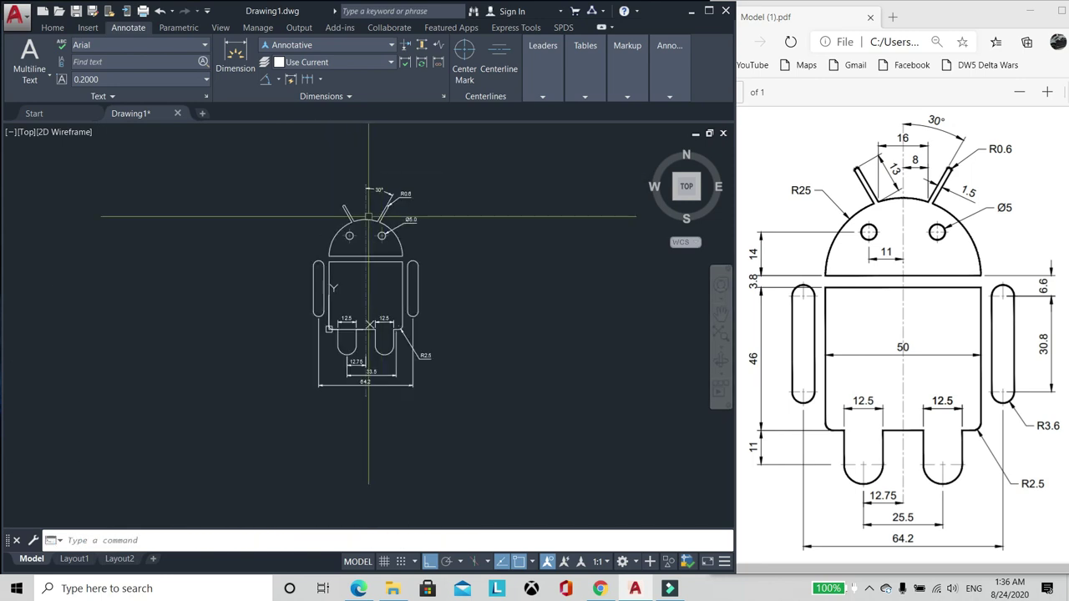
pyautogui.scroll(2, 362, 314)
pyautogui.scroll(-2, 354, 289)
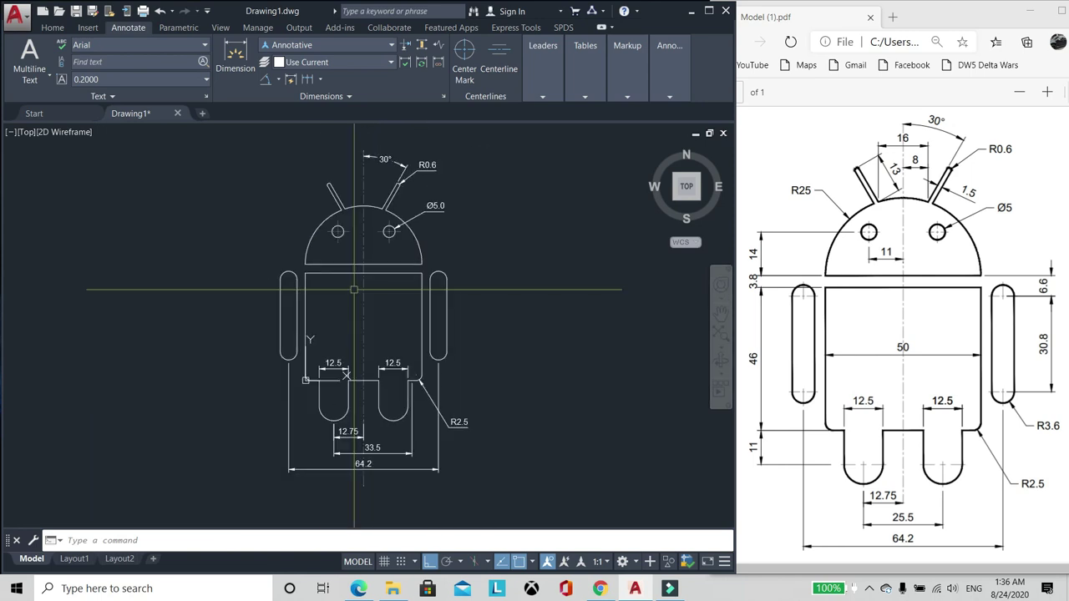
pyautogui.scroll(2, 263, 284)
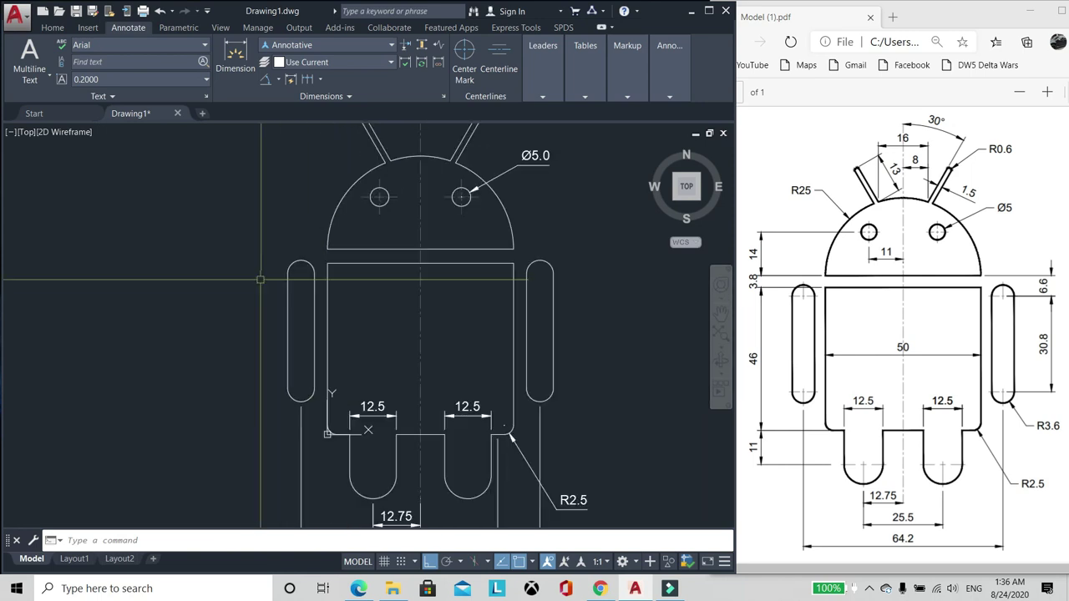
pyautogui.write('li')
pyautogui.press('Return')
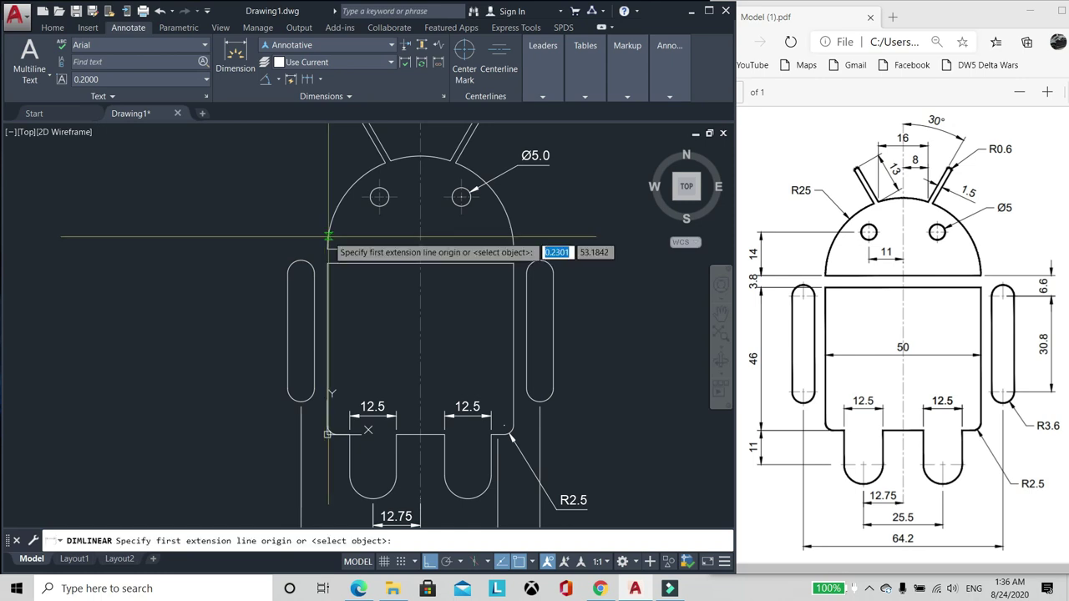
pyautogui.scroll(2, 325, 238)
# Step: Make Standard the current dimension style
pyautogui.write('d')
pyautogui.press('Return')
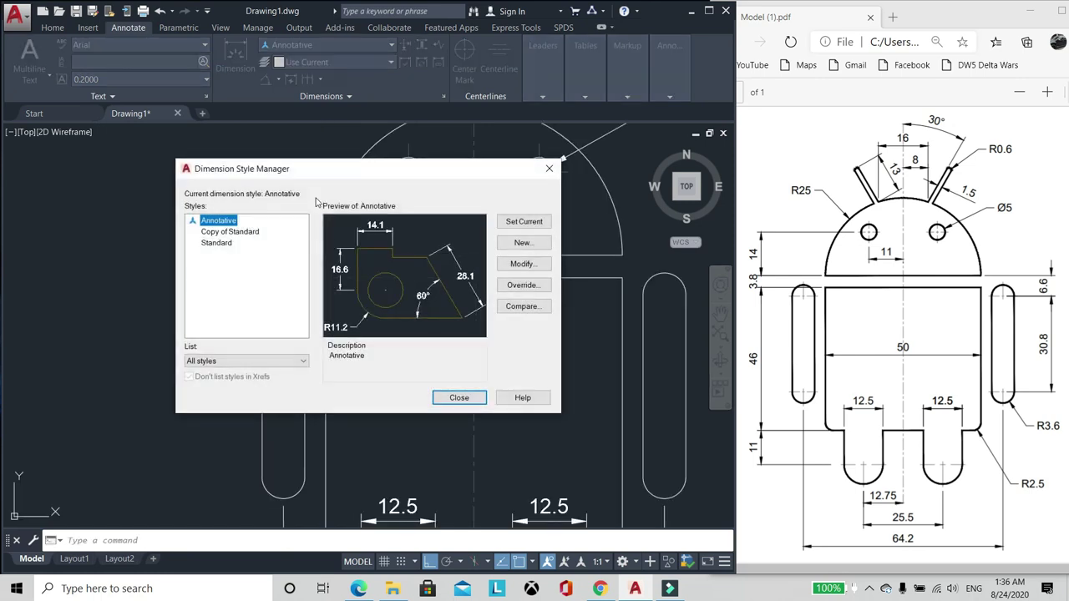
pyautogui.click(215, 243)
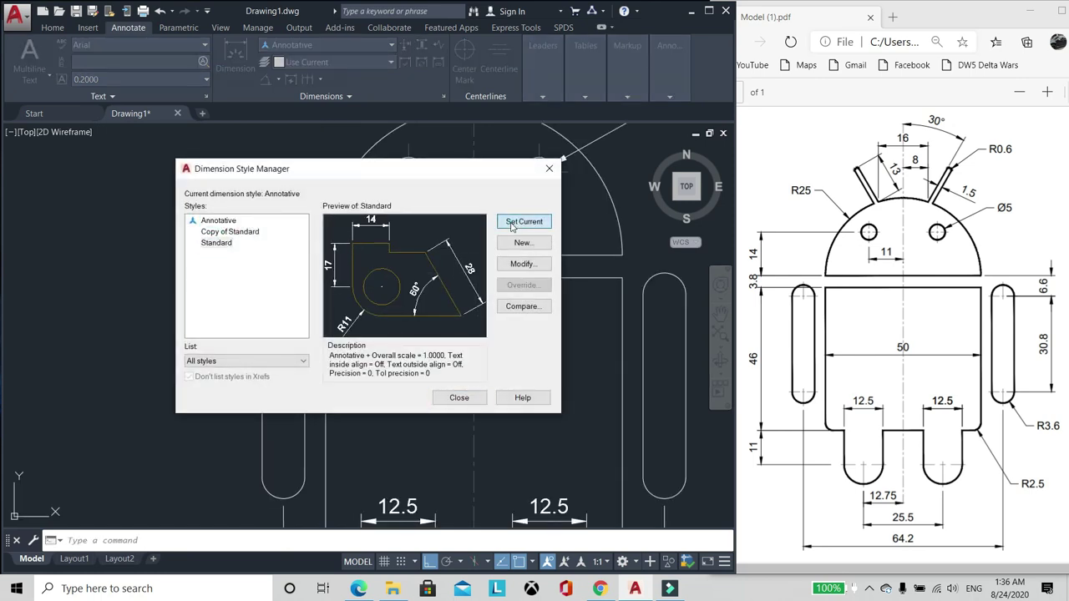
pyautogui.click(459, 399)
pyautogui.scroll(-2, 301, 225)
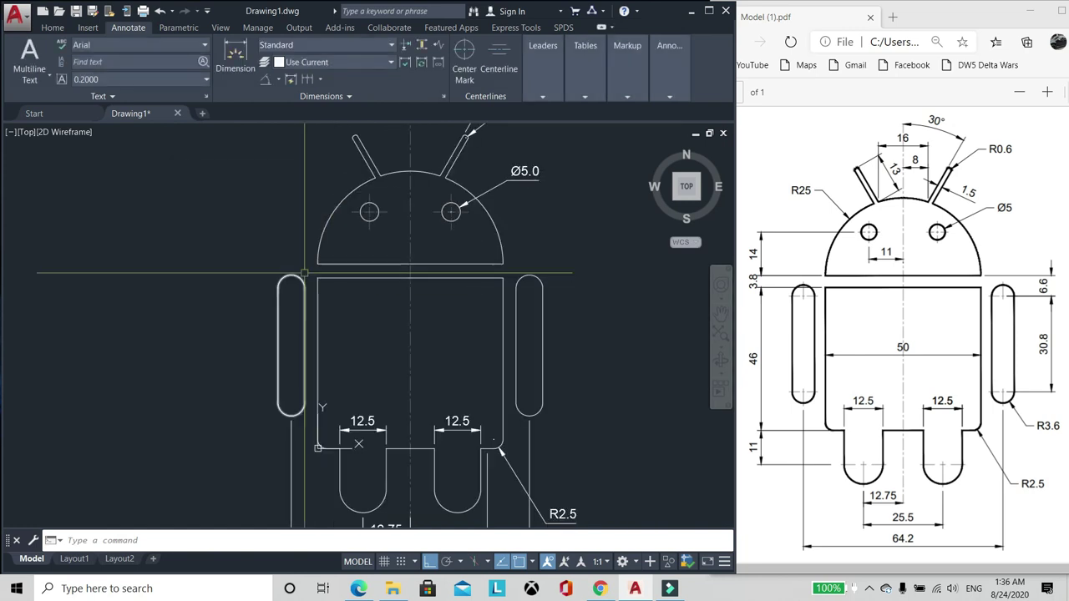
# Step: Dimension the vertical gap between the body's top edge and the head's bottom edge, placed outside the left arm
pyautogui.write('dli')
pyautogui.press('Return')
pyautogui.scroll(2, 296, 222)
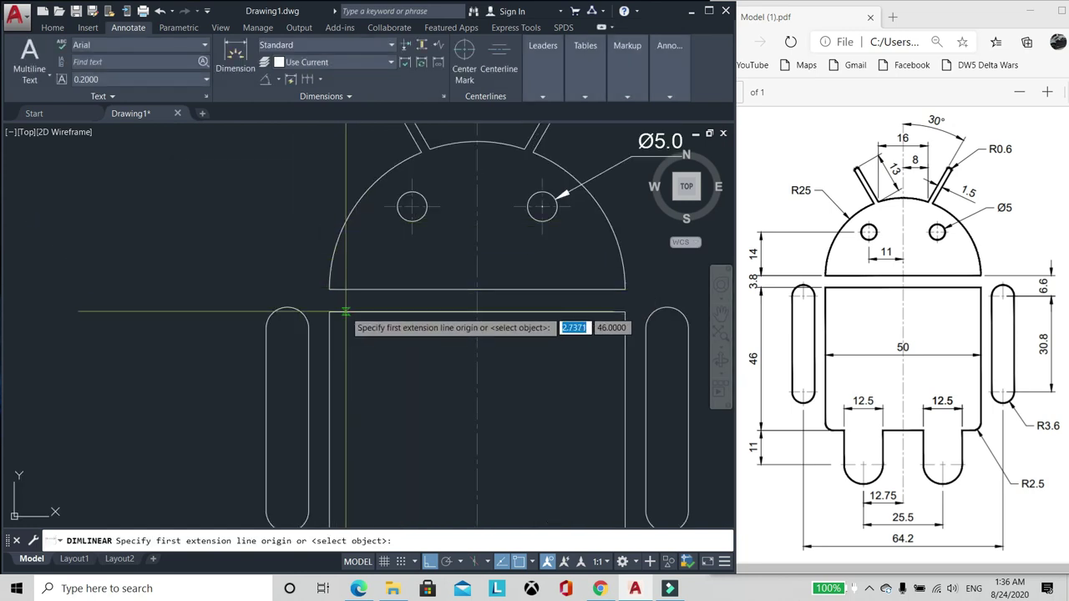
pyautogui.click(328, 312)
pyautogui.click(329, 289)
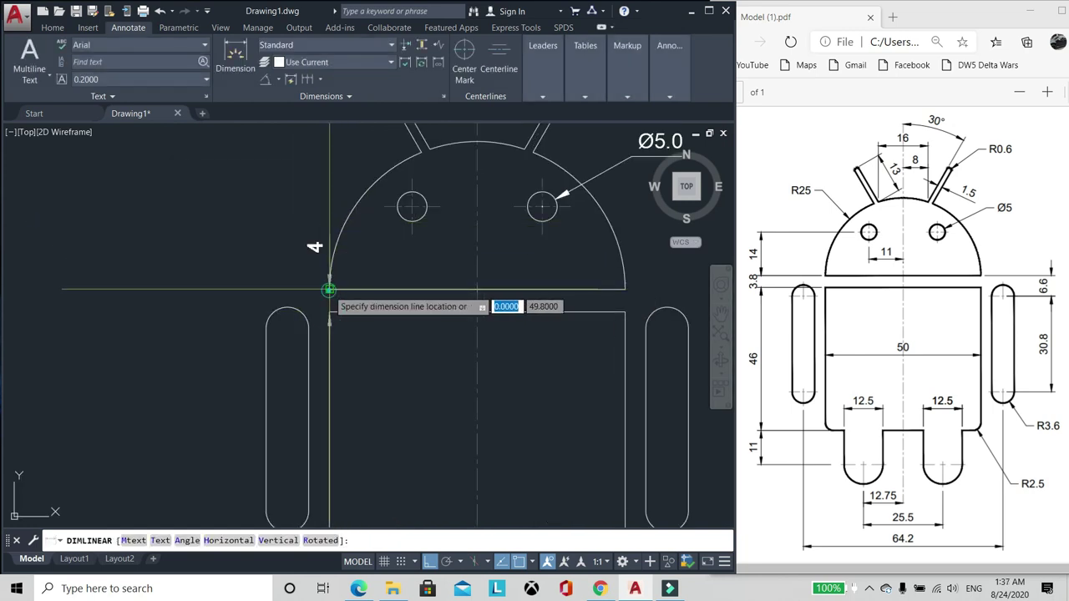
pyautogui.click(203, 319)
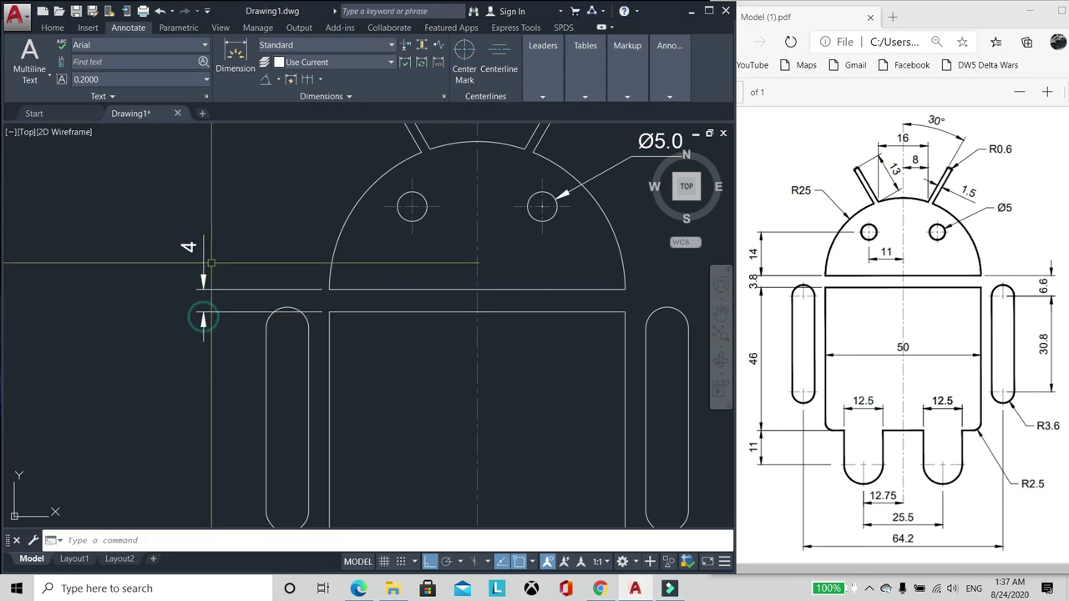
# Step: Dimension the vertical distance from the head's bottom edge to the left eye's center, in line with the head-to-body gap dimension
pyautogui.press('Return')
pyautogui.click(329, 289)
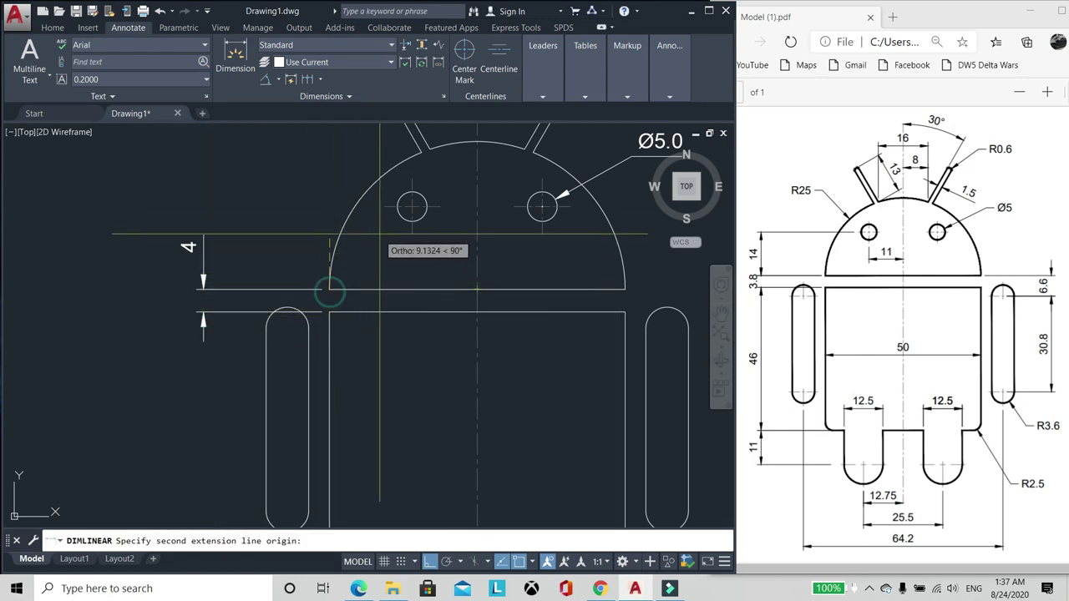
pyautogui.click(383, 207)
pyautogui.scroll(4, 191, 253)
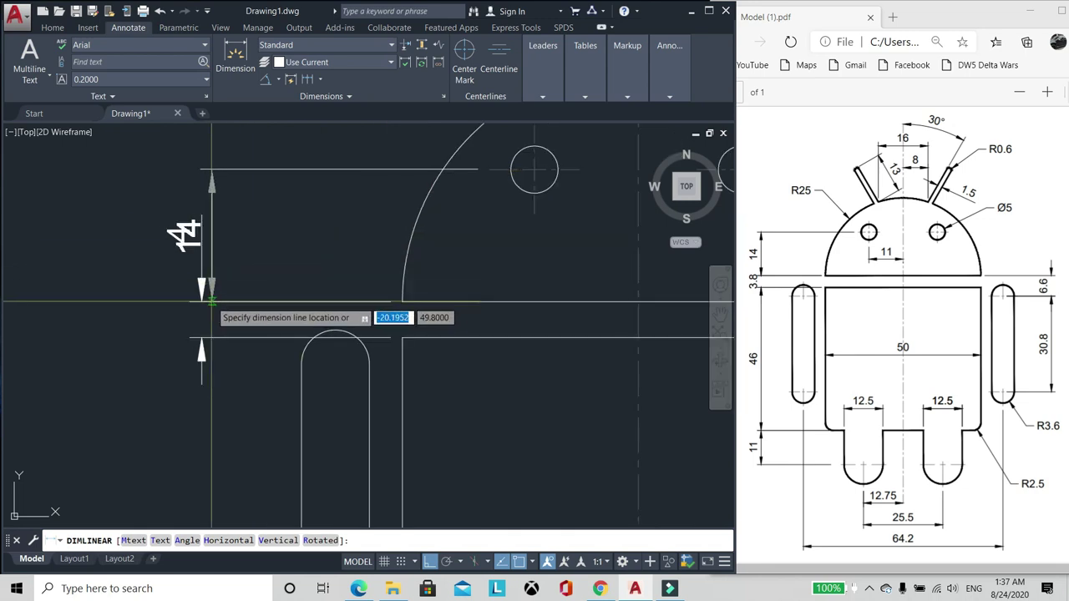
pyautogui.click(203, 246)
# Step: Move the text of the head-to-body gap dimension down level with the gap, clear of the eye-height dimension text
pyautogui.click(160, 233)
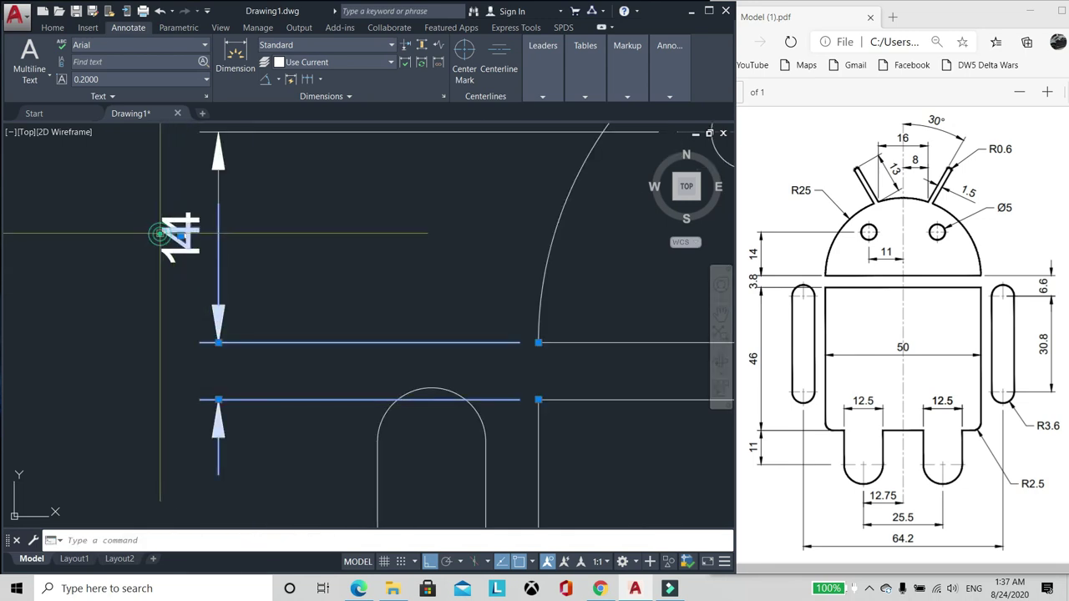
pyautogui.click(180, 236)
pyautogui.click(180, 371)
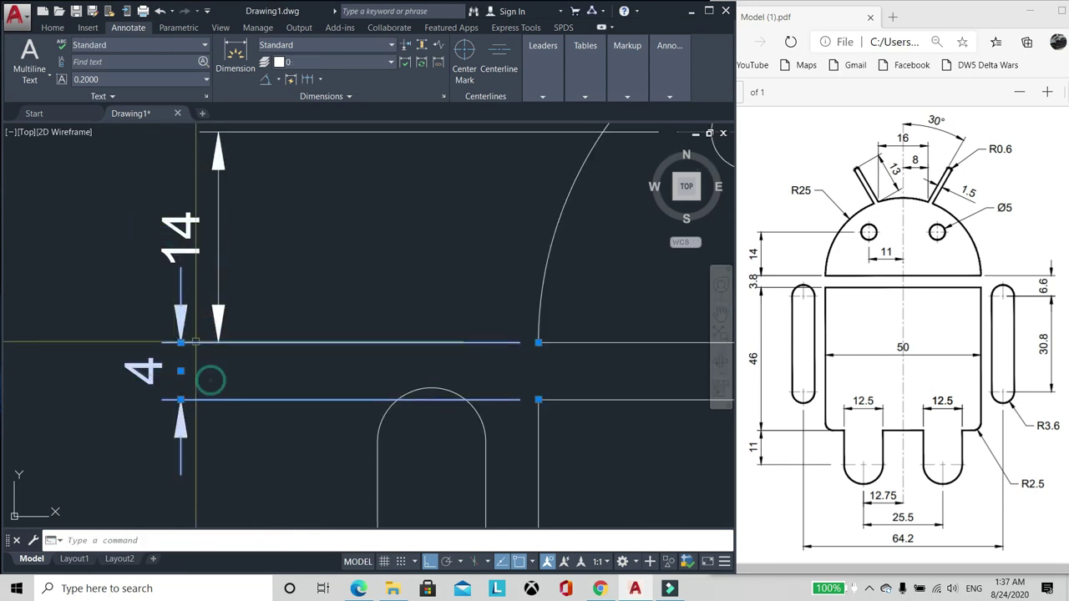
# Step: Move the head-to-body gap dimension's line into alignment with the eye-height dimension's line outside the left arm
pyautogui.click(180, 342)
pyautogui.rightClick(224, 342)
pyautogui.press('Escape')
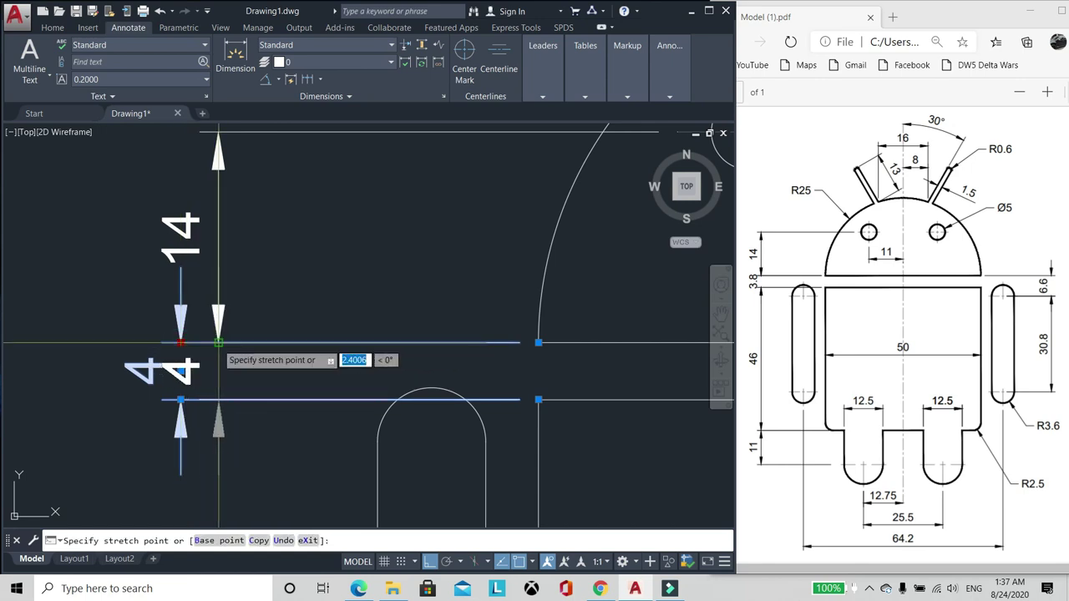
pyautogui.click(218, 342)
pyautogui.press('Escape')
# Step: Set the primary units precision of the head-to-body gap dimension to 0.0
pyautogui.scroll(-2, 254, 271)
pyautogui.scroll(2, 228, 315)
pyautogui.click(192, 346)
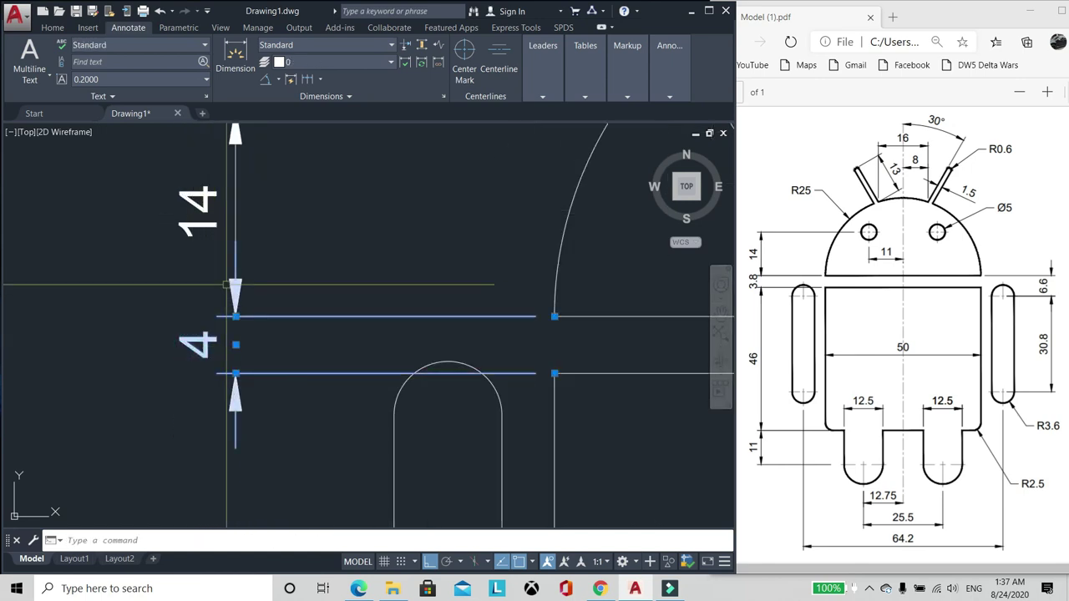
pyautogui.hotkey('ctrl', '1')
pyautogui.scroll(-15, 217, 295)
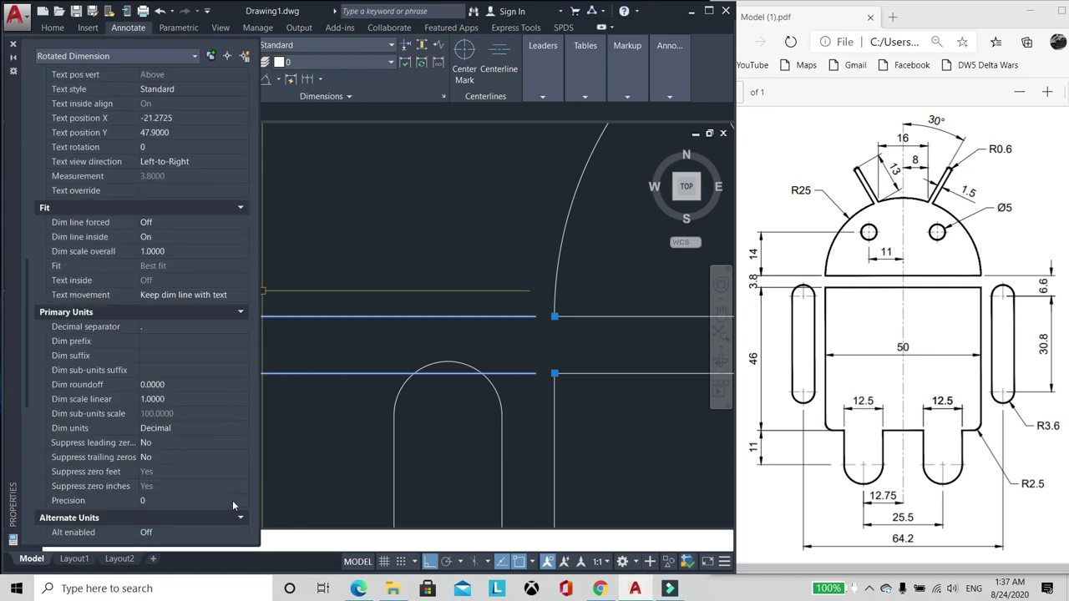
pyautogui.click(232, 500)
pyautogui.click(241, 501)
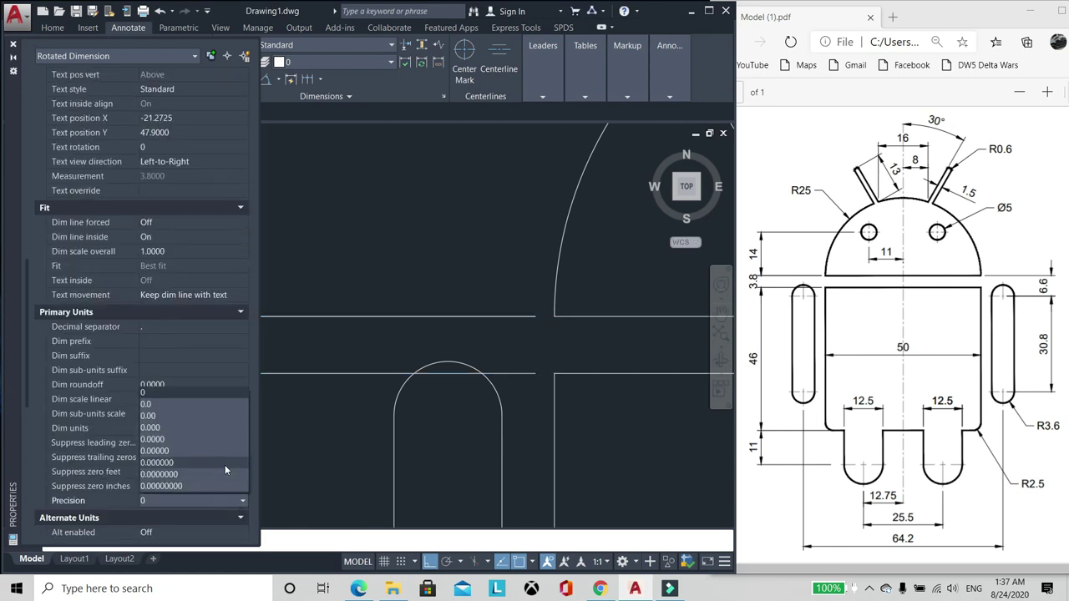
pyautogui.click(188, 400)
pyautogui.scroll(-5, 475, 221)
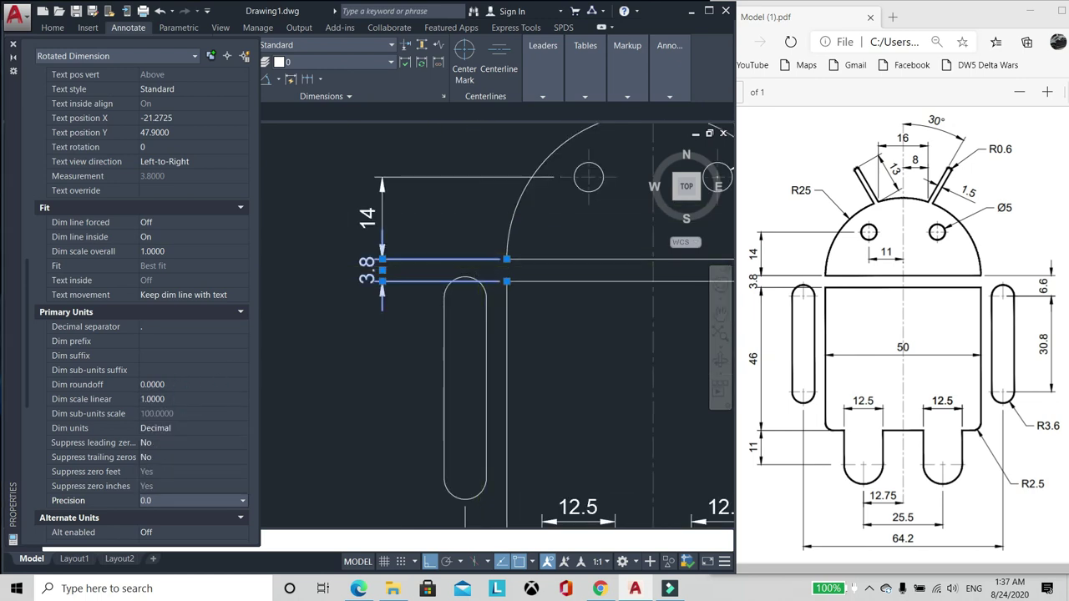
pyautogui.scroll(2, 428, 264)
pyautogui.hotkey('ctrl', '1')
pyautogui.press('Escape')
# Step: Add a linear dimension for the body's height, placed outside the left arm in line with the head-to-body gap dimension
pyautogui.scroll(-4, 393, 359)
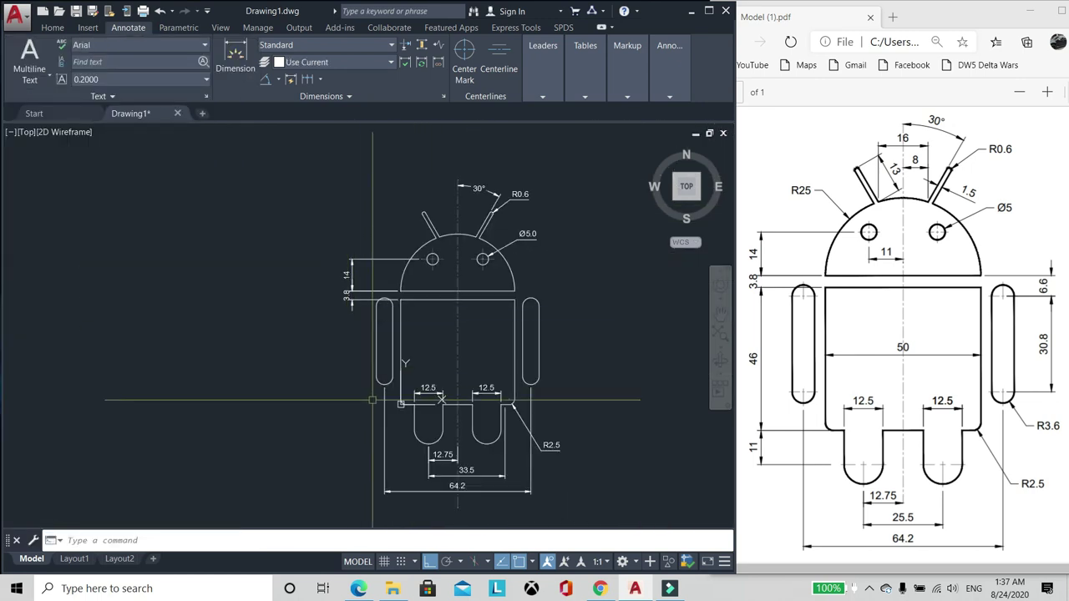
pyautogui.scroll(3, 393, 359)
pyautogui.write('dli')
pyautogui.press('Return')
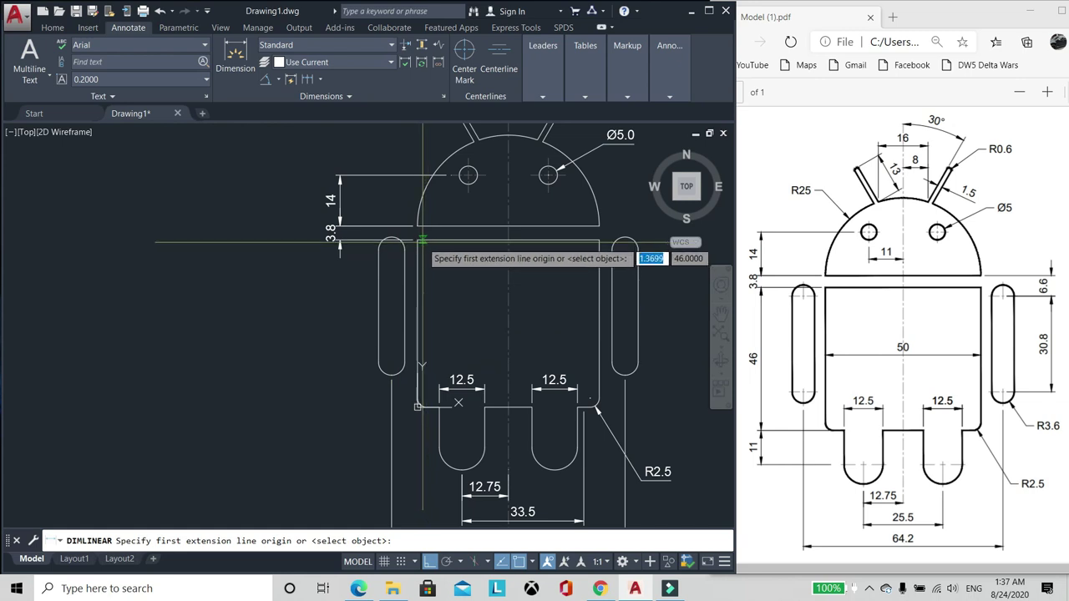
pyautogui.click(417, 240)
pyautogui.scroll(2, 417, 408)
pyautogui.click(417, 407)
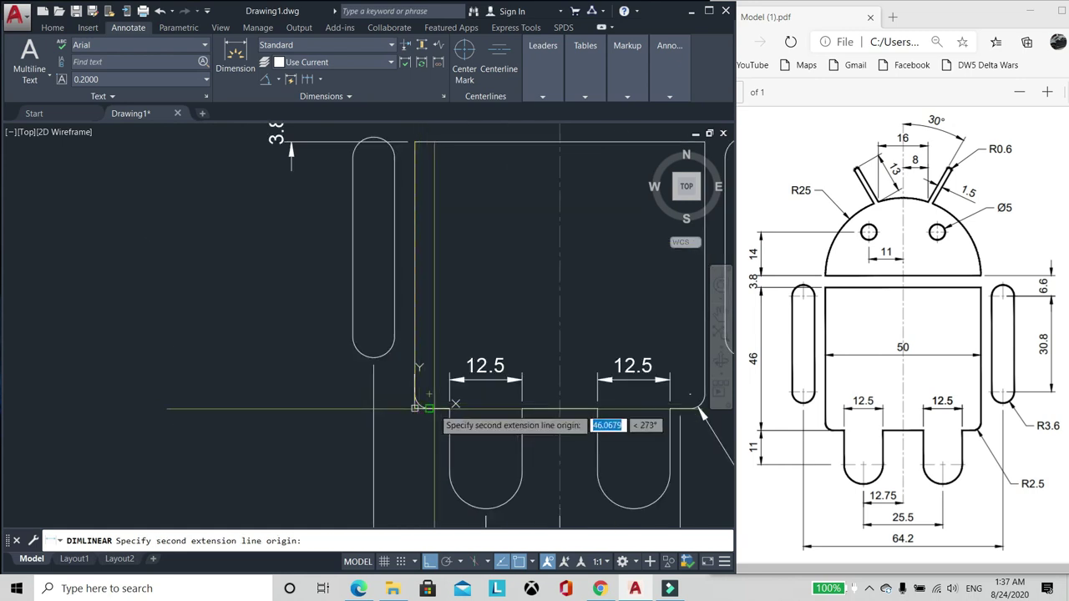
pyautogui.scroll(-2, 275, 199)
pyautogui.scroll(2, 279, 156)
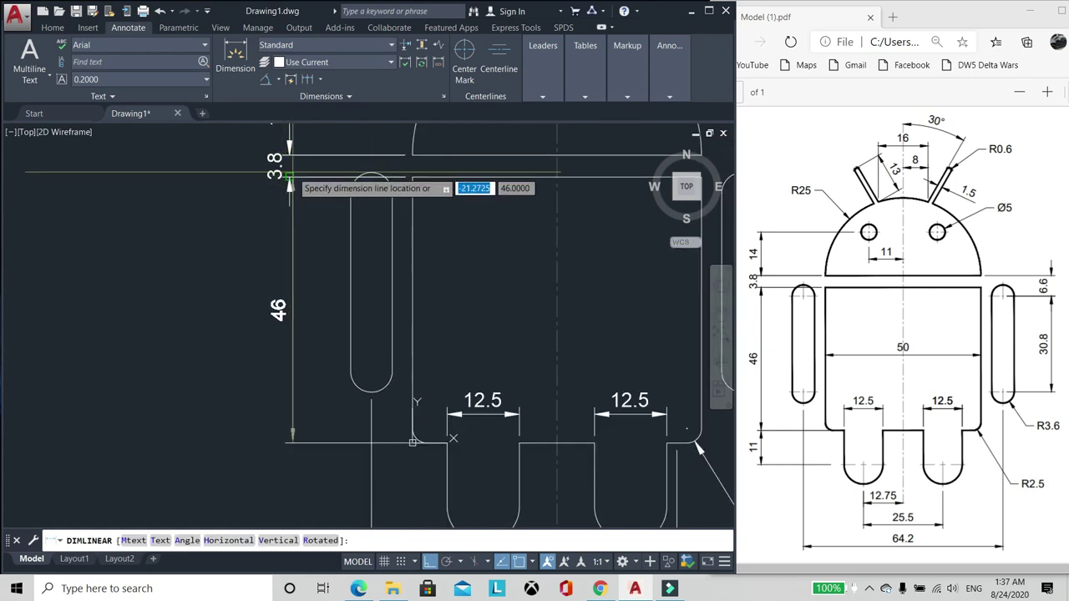
pyautogui.click(291, 173)
# Step: Add a linear dimension for the body's full width, placed across the inside of the body between its vertical edges
pyautogui.press('Return')
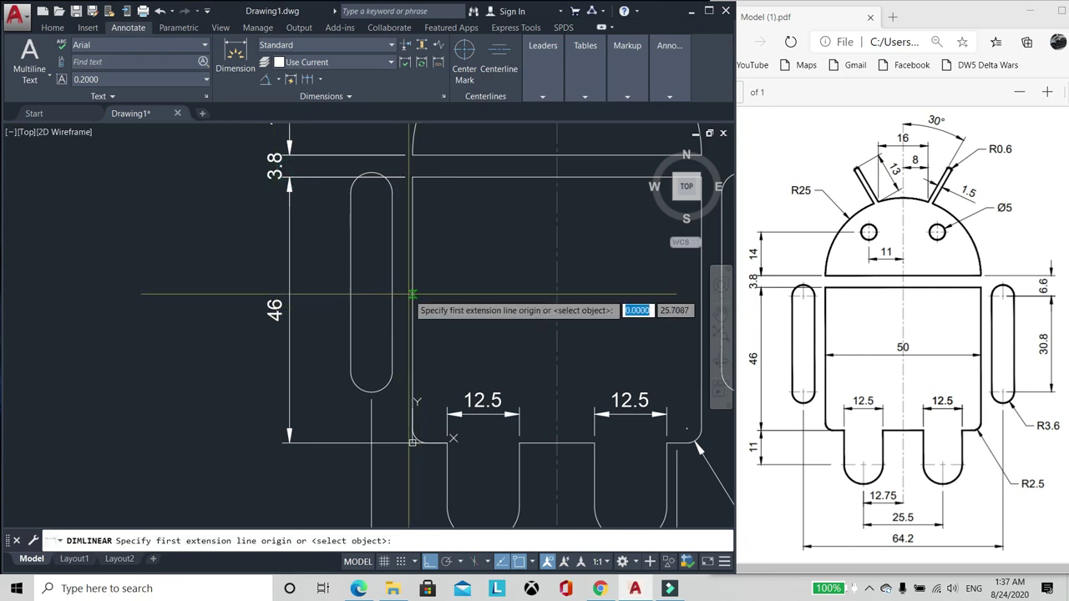
pyautogui.scroll(-4, 411, 306)
pyautogui.click(411, 306)
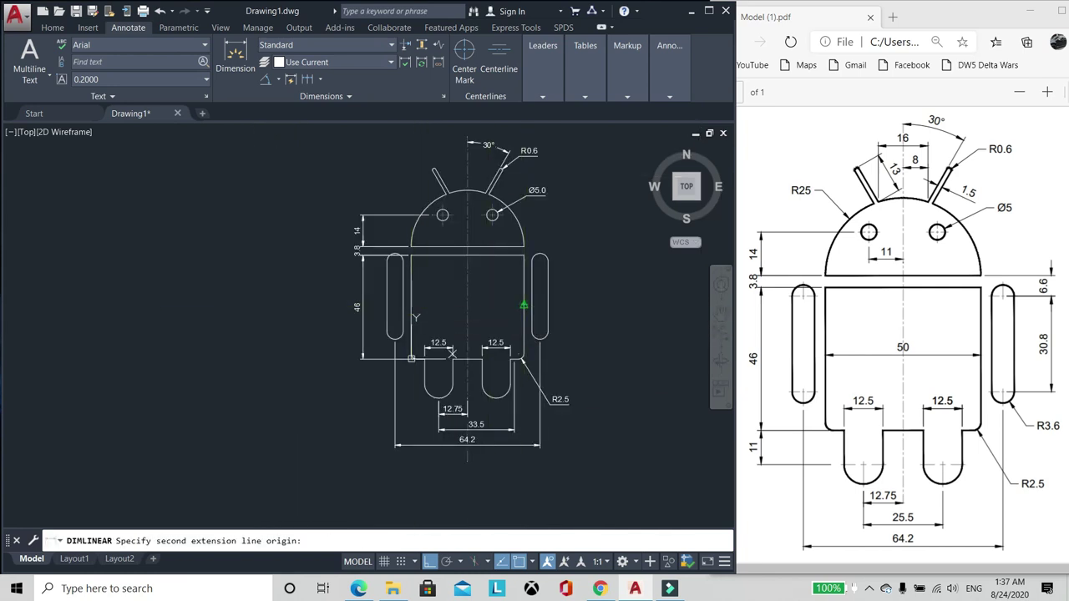
pyautogui.click(524, 305)
pyautogui.scroll(4, 526, 306)
pyautogui.click(513, 308)
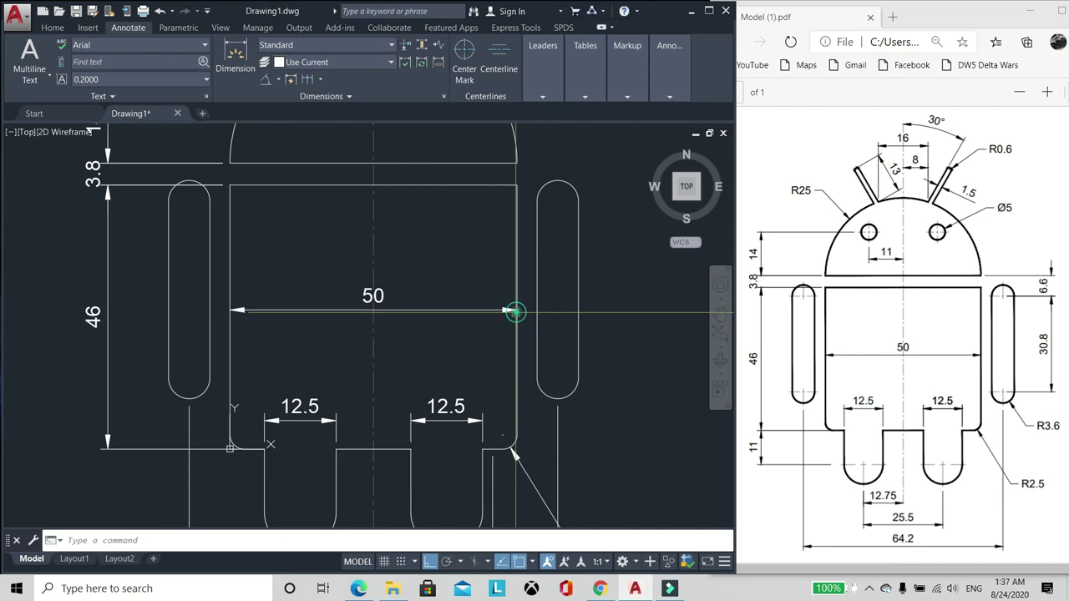
# Step: Dimension the vertical distance from the right arm's upper arc center to the head's bottom edge, placed outside the right arm
pyautogui.scroll(-2, 279, 278)
pyautogui.scroll(3, 425, 289)
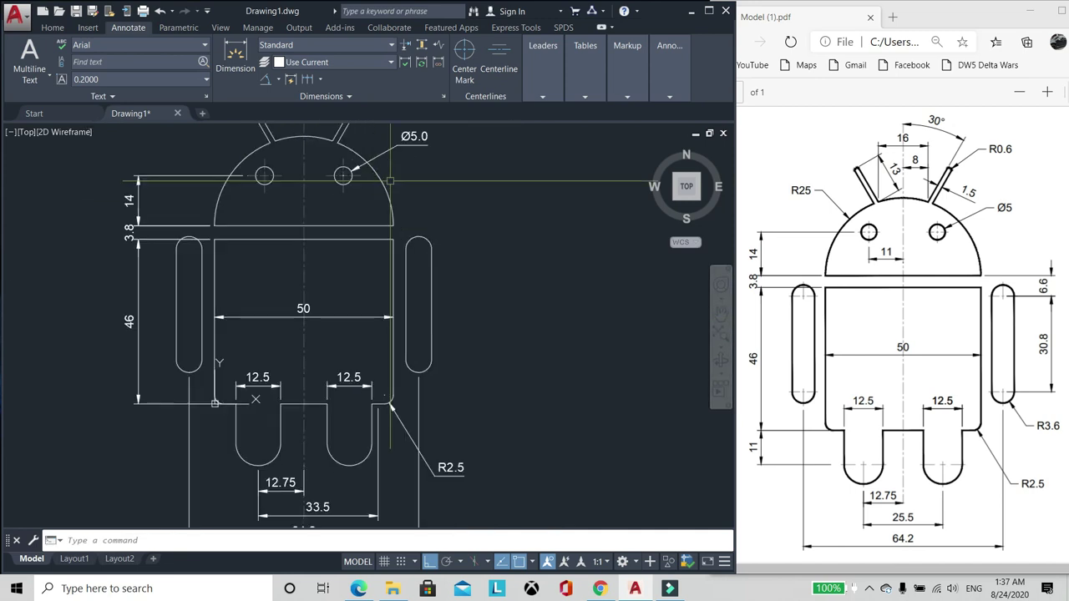
pyautogui.press('Return')
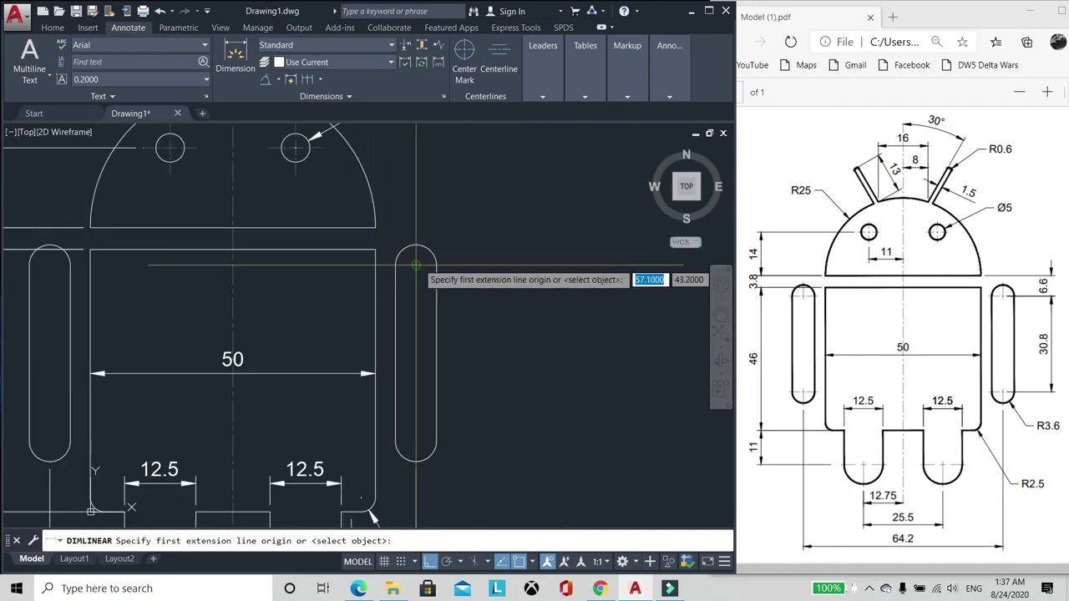
pyautogui.click(416, 263)
pyautogui.click(374, 227)
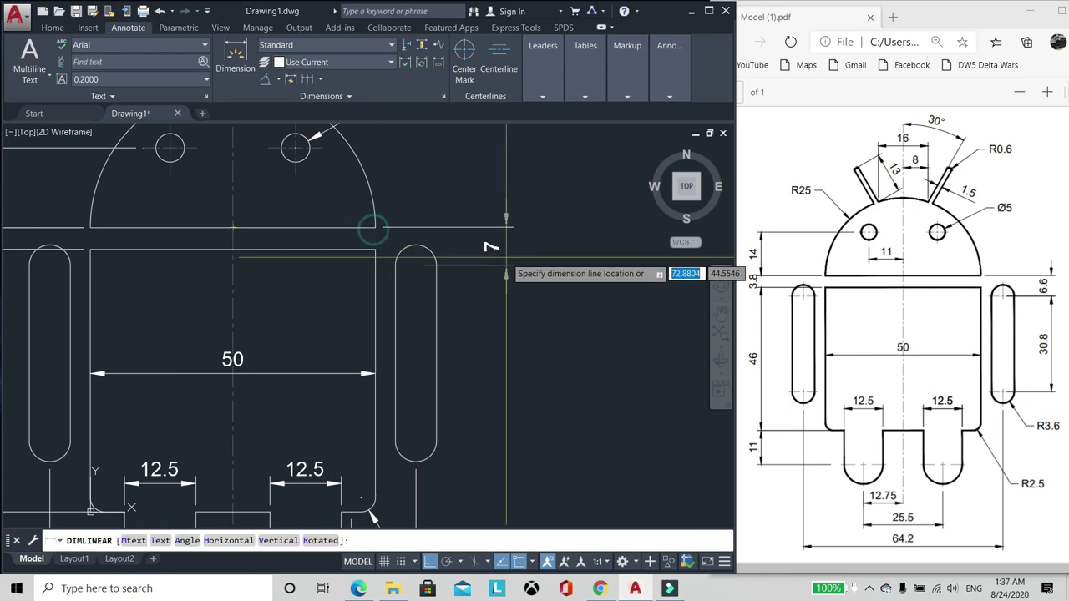
pyautogui.click(504, 257)
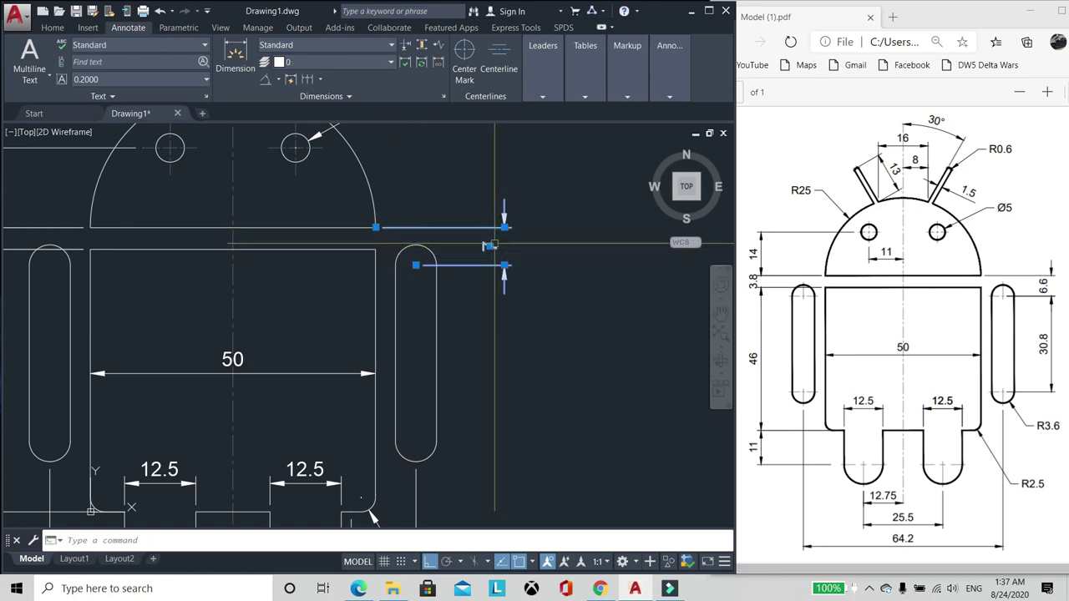
# Step: Set the primary units precision of the dimension between the head's bottom edge and the right arm's upper arc center to 0.0
pyautogui.hotkey('ctrl', '1')
pyautogui.scroll(-10, 190, 389)
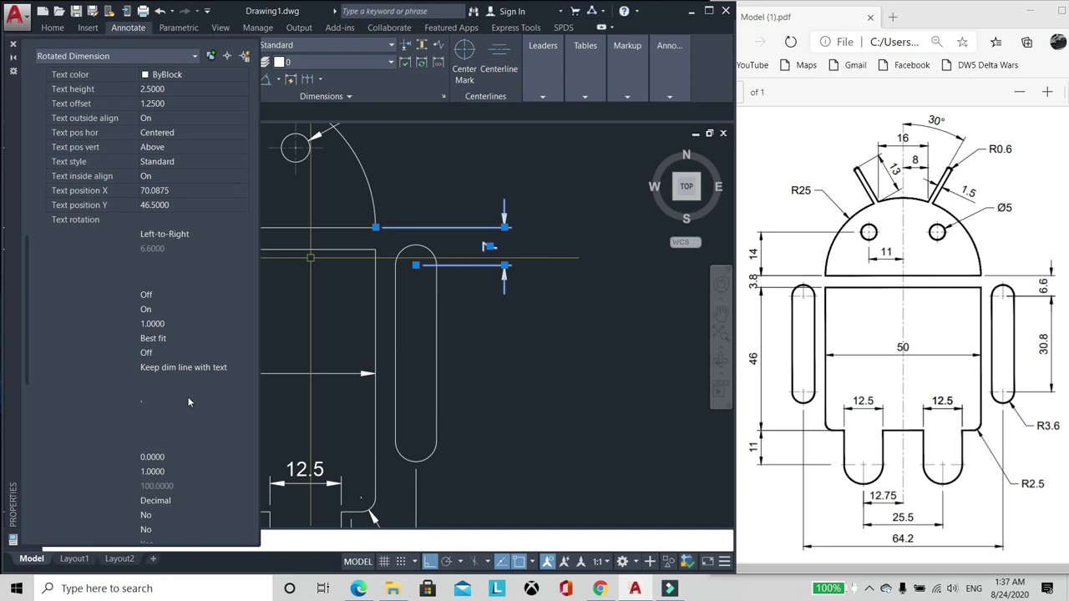
pyautogui.scroll(-6, 189, 401)
pyautogui.click(237, 310)
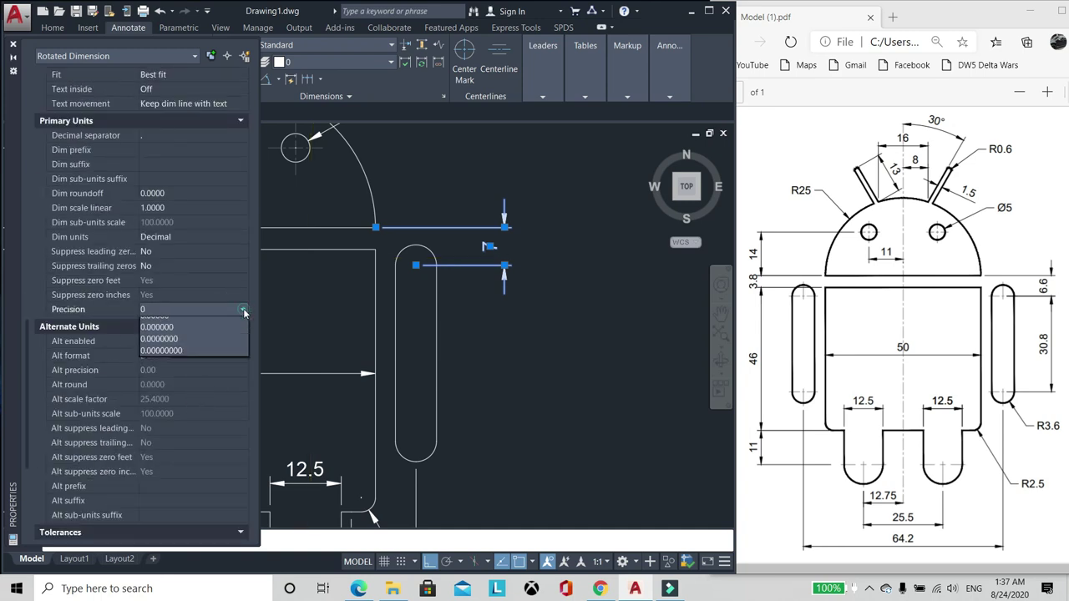
pyautogui.click(186, 334)
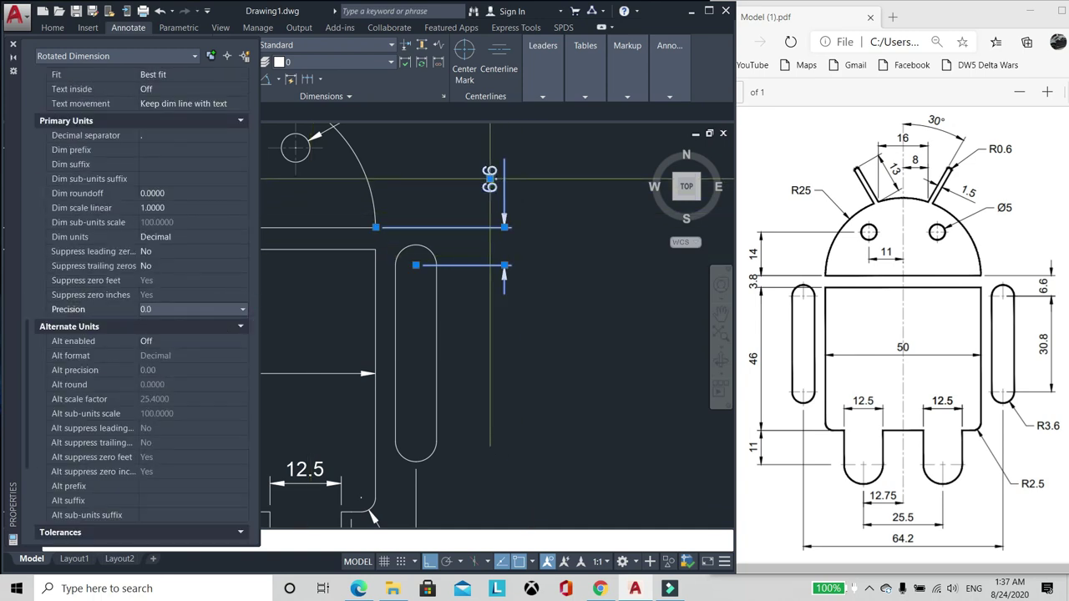
# Step: Move the text of the head-to-right-arm dimension down between its extension lines, bringing the dimension line slightly closer to the arm
pyautogui.scroll(2, 493, 217)
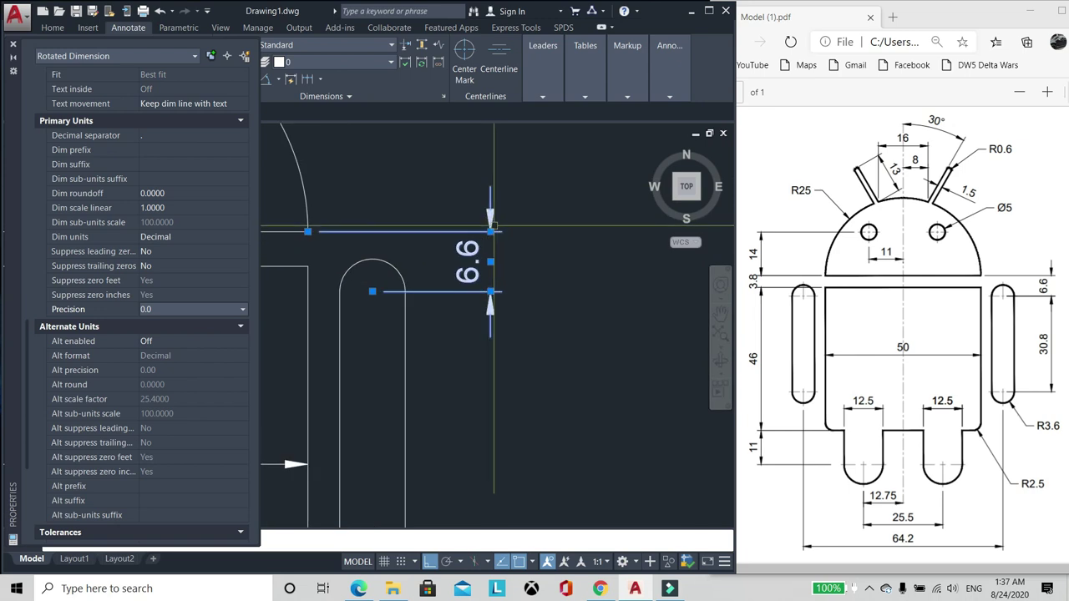
pyautogui.rightClick(490, 236)
pyautogui.press('Escape')
pyautogui.scroll(-3, 459, 304)
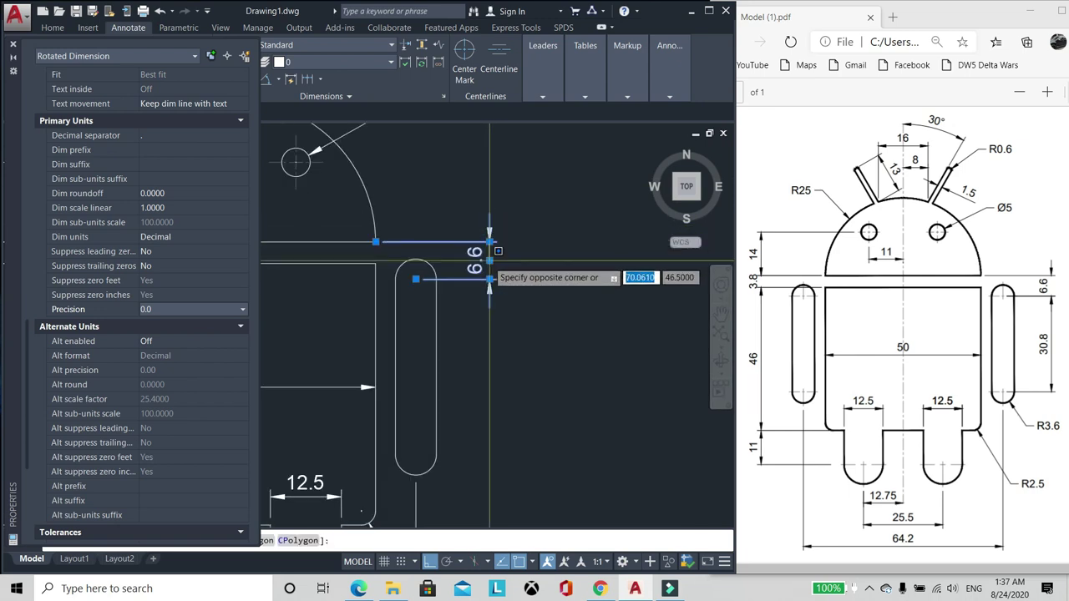
pyautogui.press('Escape')
# Step: Dimension the vertical distance between the right arm's lower and upper arc centers, in line with the dimension above it
pyautogui.scroll(-2, 459, 304)
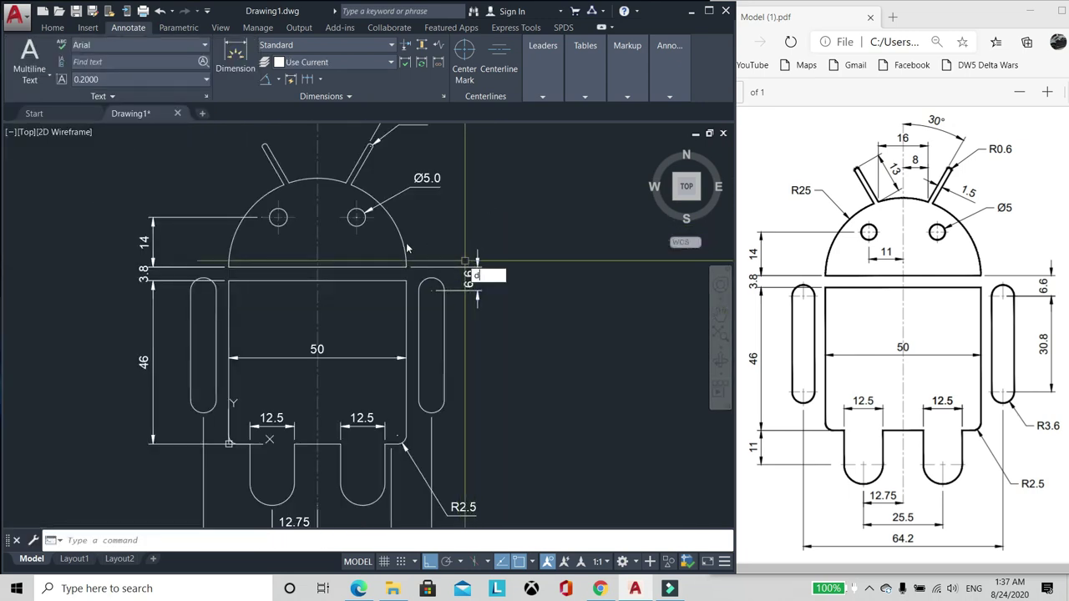
pyautogui.press('Return')
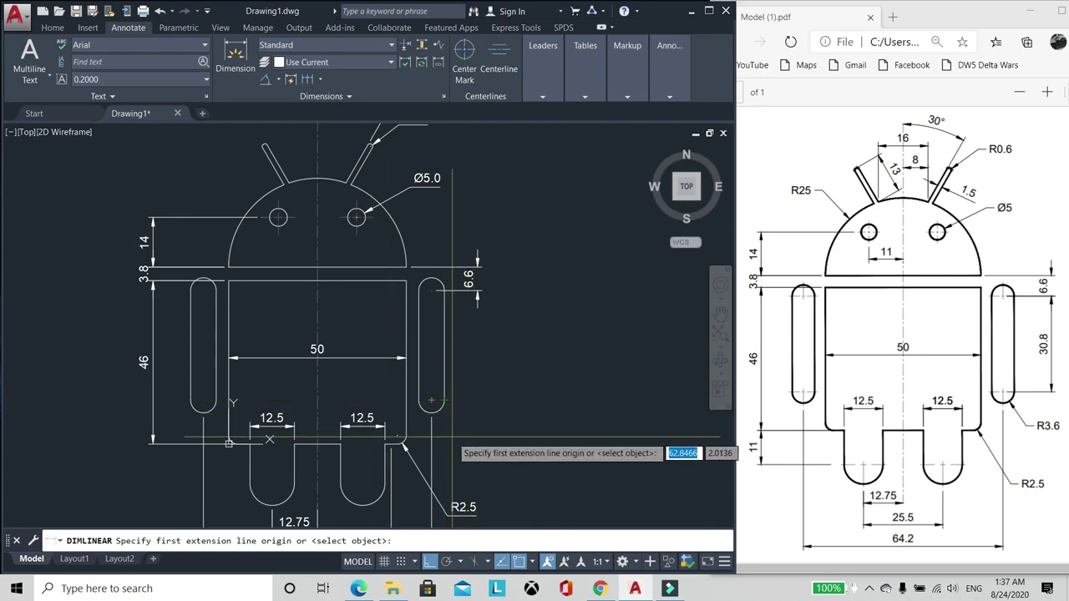
pyautogui.click(431, 401)
pyautogui.scroll(2, 439, 318)
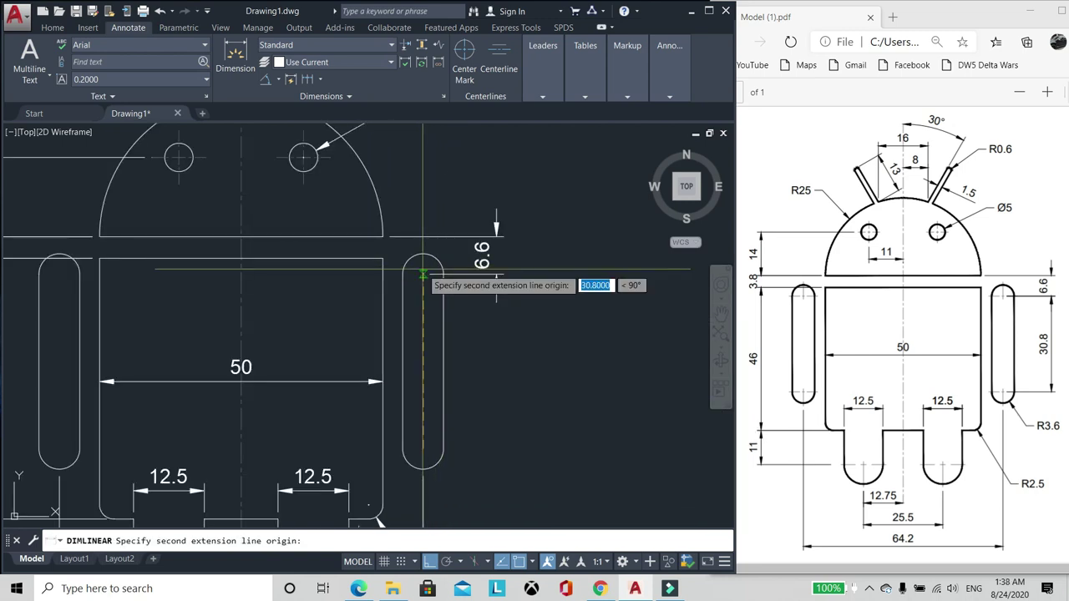
pyautogui.click(424, 274)
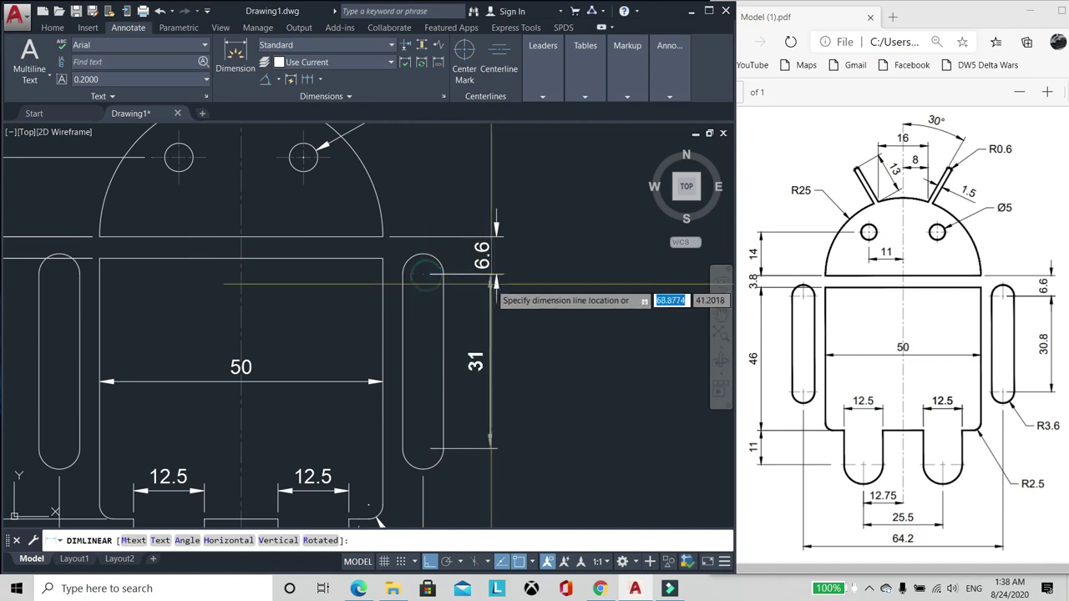
pyautogui.click(497, 274)
# Step: Set the primary units precision of the right arm's center-to-center dimension to 0.0
pyautogui.click(486, 363)
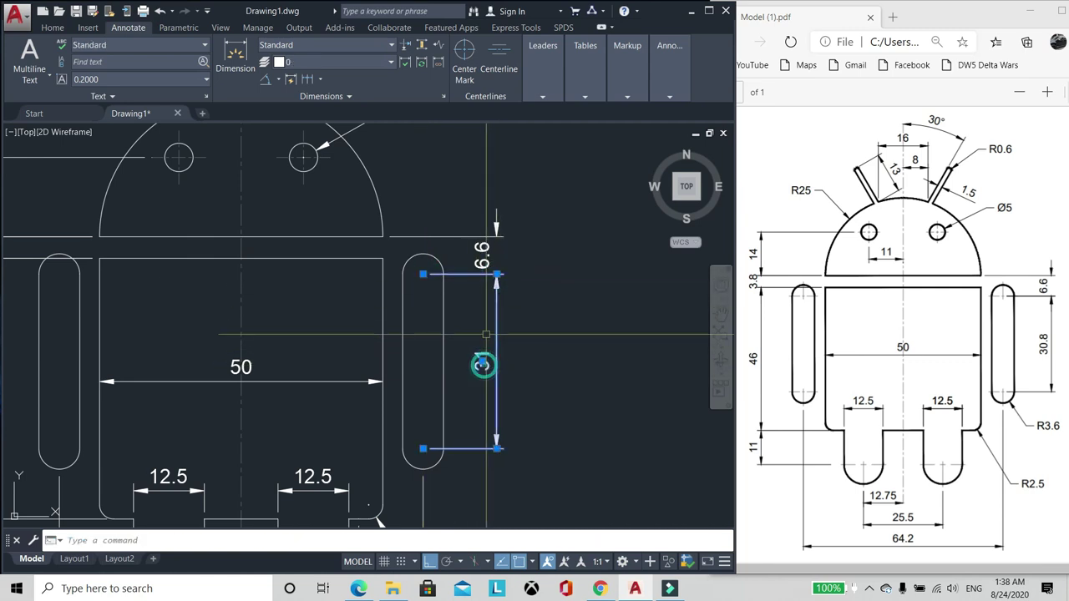
pyautogui.hotkey('ctrl', '1')
pyautogui.scroll(-5, 197, 431)
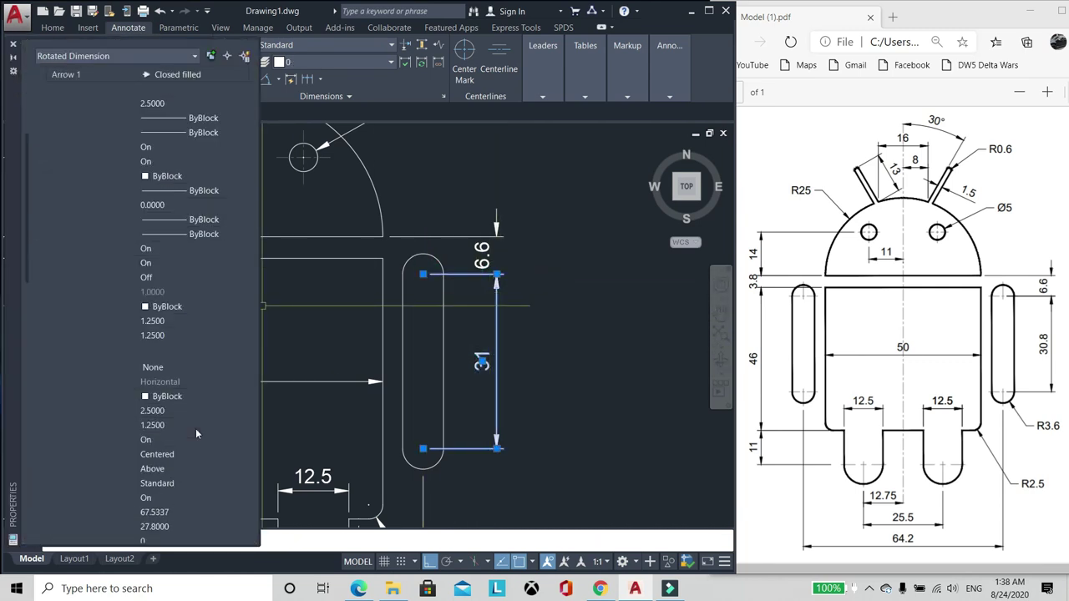
pyautogui.scroll(-7, 215, 402)
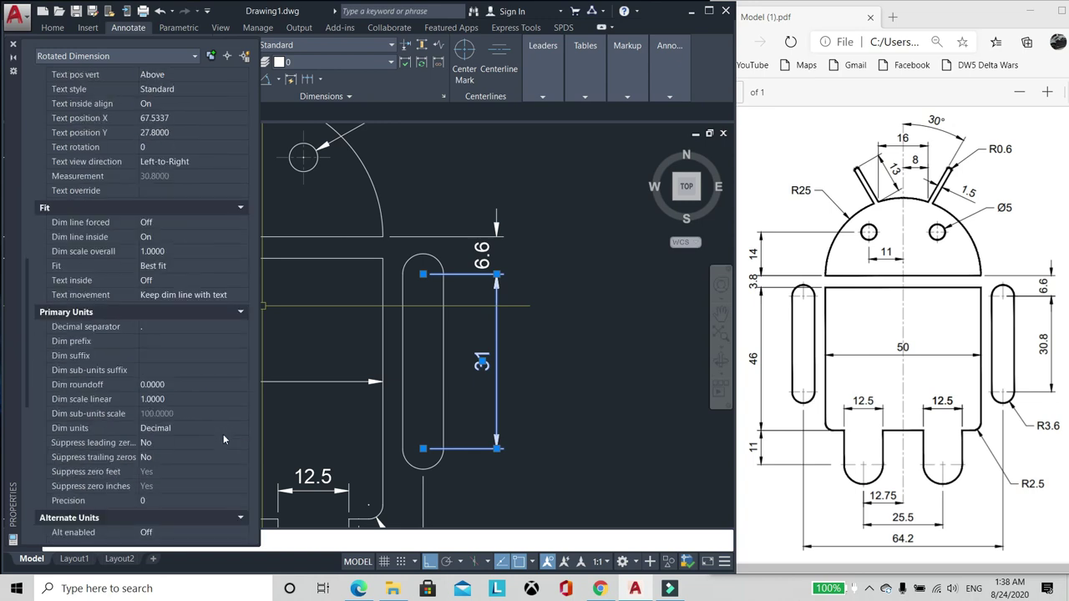
pyautogui.click(235, 370)
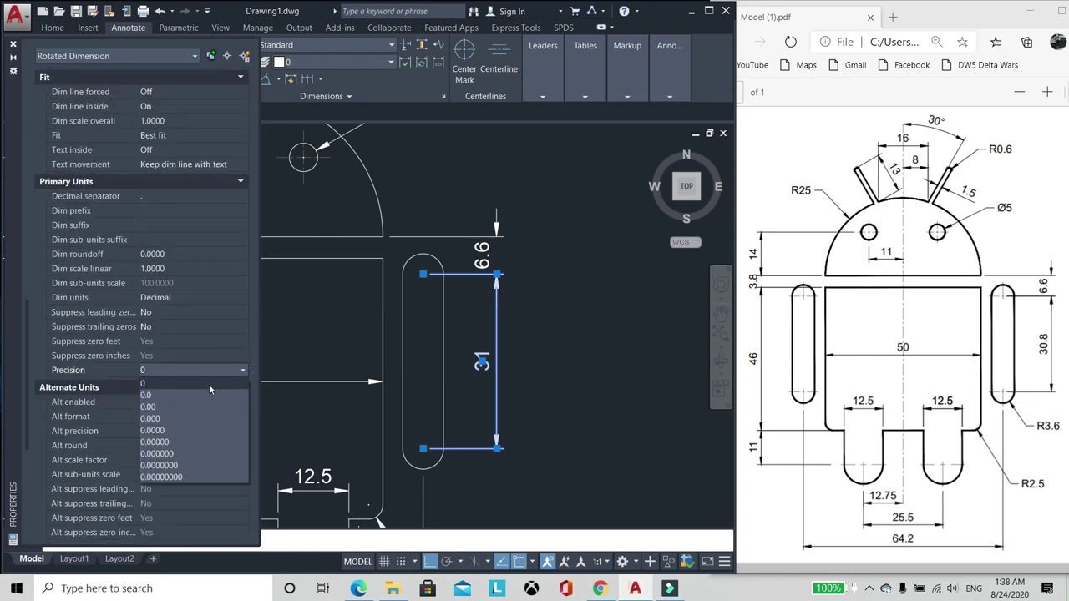
pyautogui.click(202, 397)
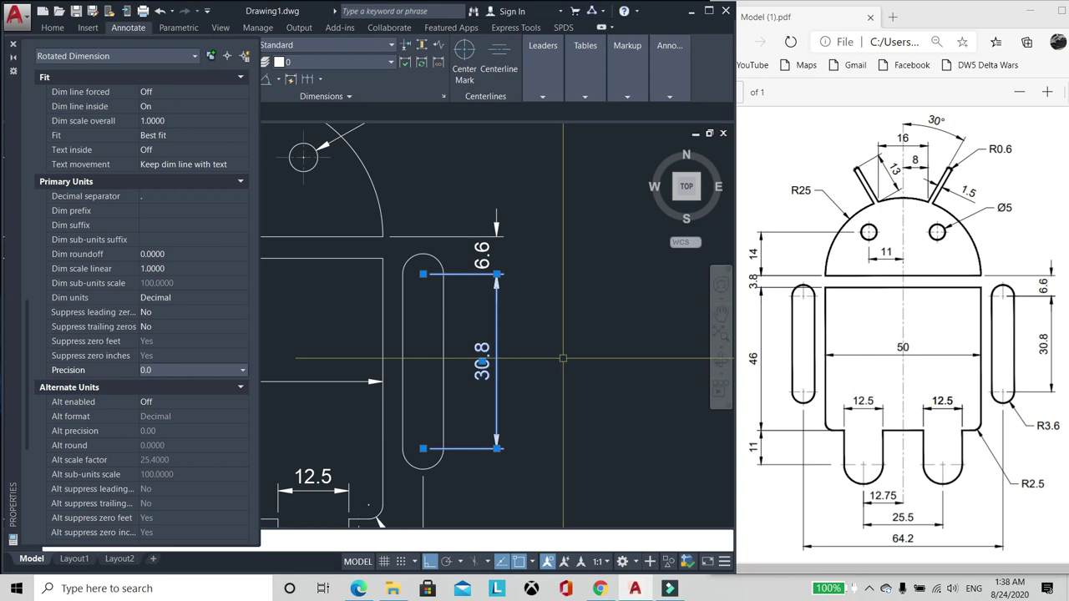
pyautogui.press('Escape')
# Step: Add a radius dimension to the right arm's lower arc, placing its text outside, below and to the right of the arm
pyautogui.scroll(-2, 418, 302)
pyautogui.scroll(1, 376, 403)
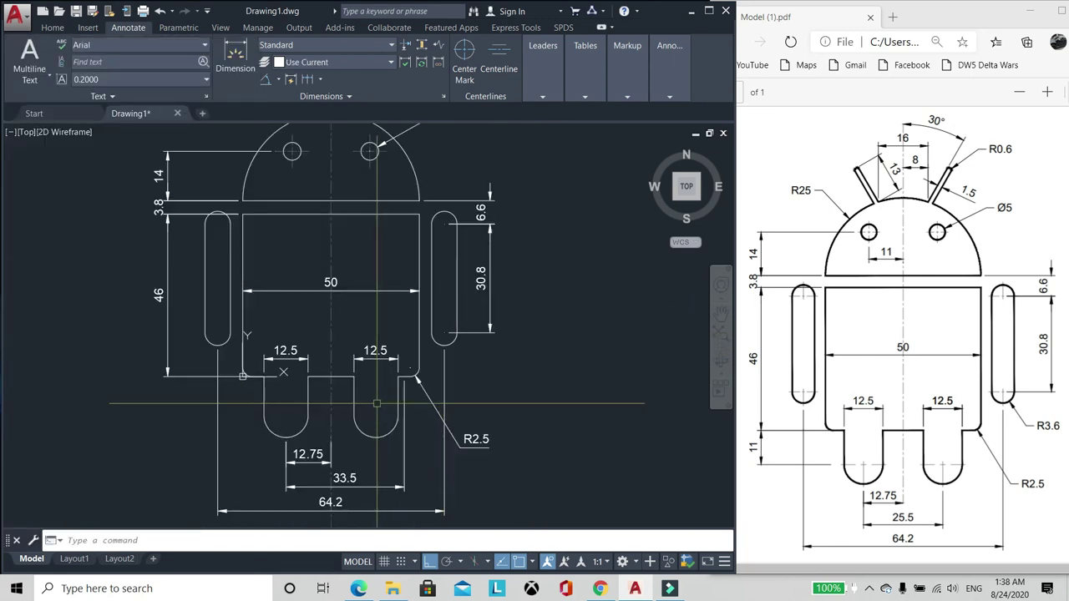
pyautogui.scroll(2, 432, 331)
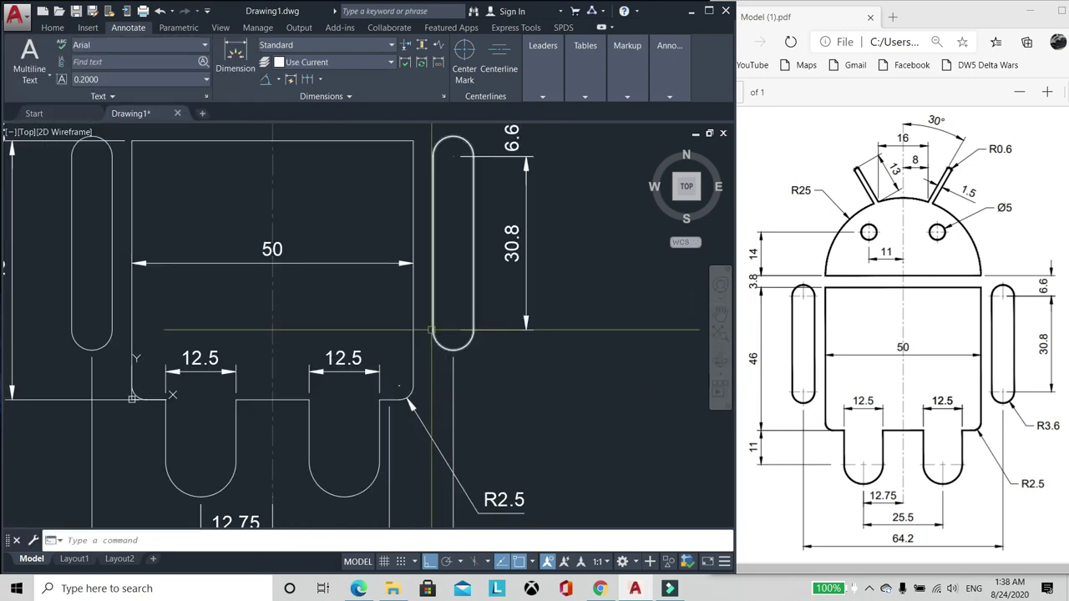
pyautogui.click(279, 79)
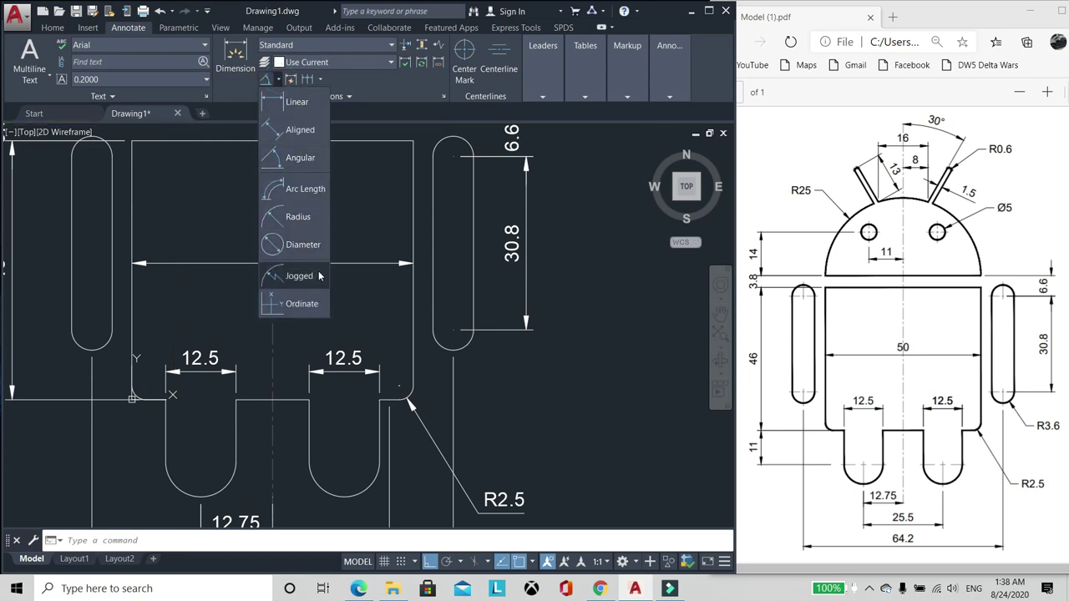
pyautogui.click(299, 222)
pyautogui.scroll(2, 468, 341)
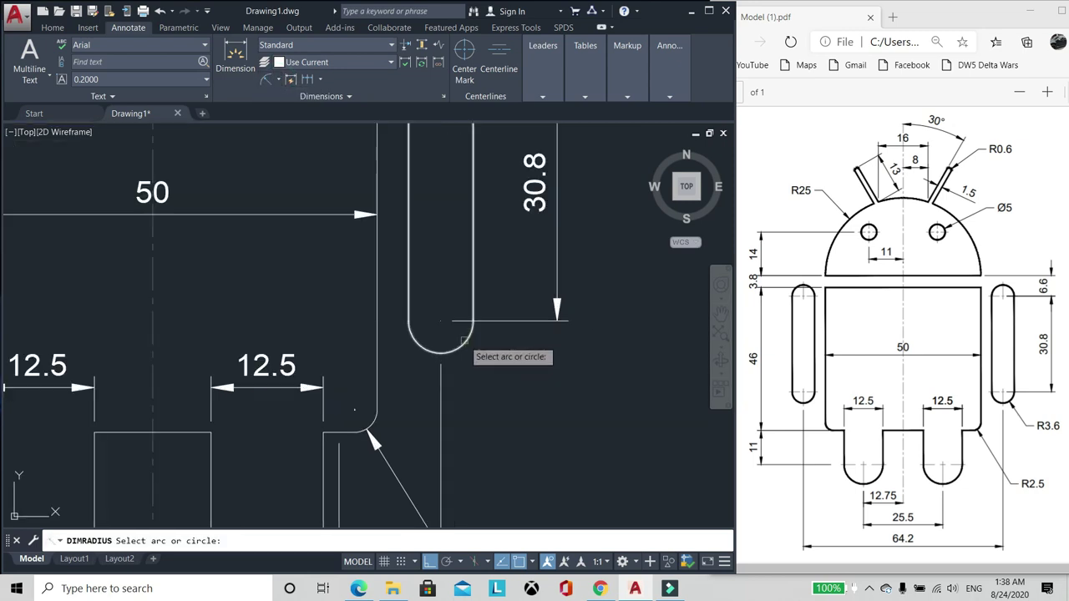
pyautogui.click(465, 341)
pyautogui.scroll(-2, 441, 327)
pyautogui.scroll(2, 495, 370)
pyautogui.scroll(-2, 495, 384)
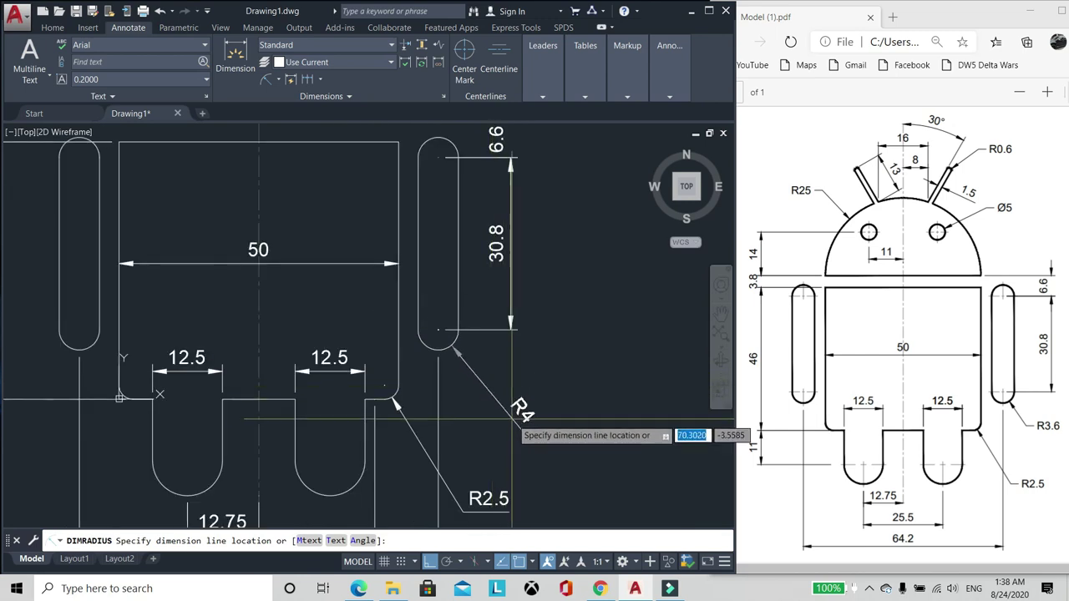
pyautogui.click(496, 412)
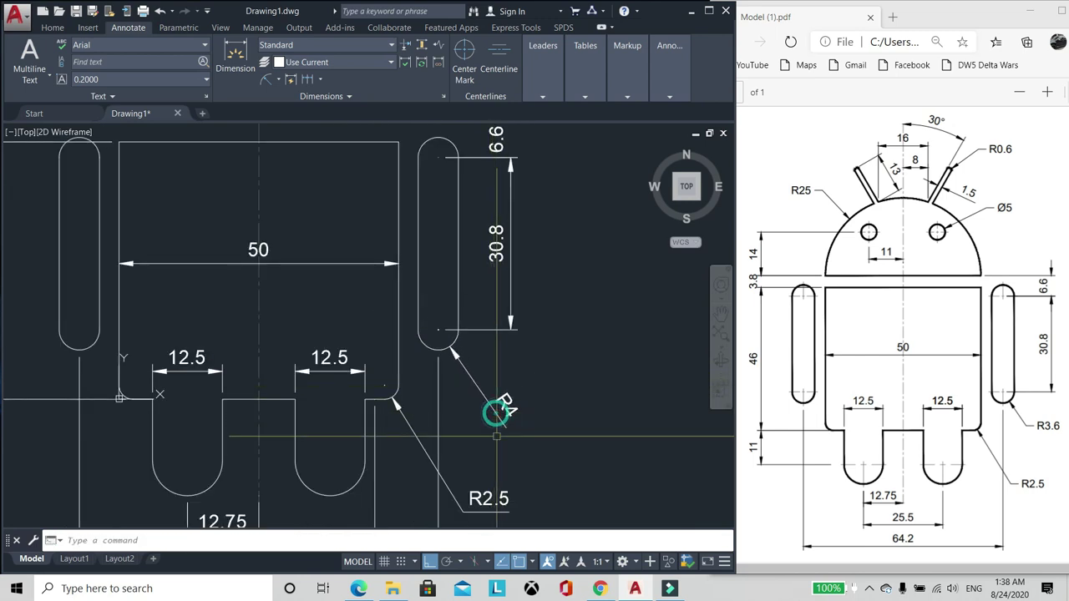
# Step: Match the properties of the body's R2.5 corner radius dimension onto the right arm's radius dimension
pyautogui.write('ma')
pyautogui.press('Return')
pyautogui.click(500, 499)
pyautogui.click(506, 405)
pyautogui.press('Return')
pyautogui.scroll(2, 501, 347)
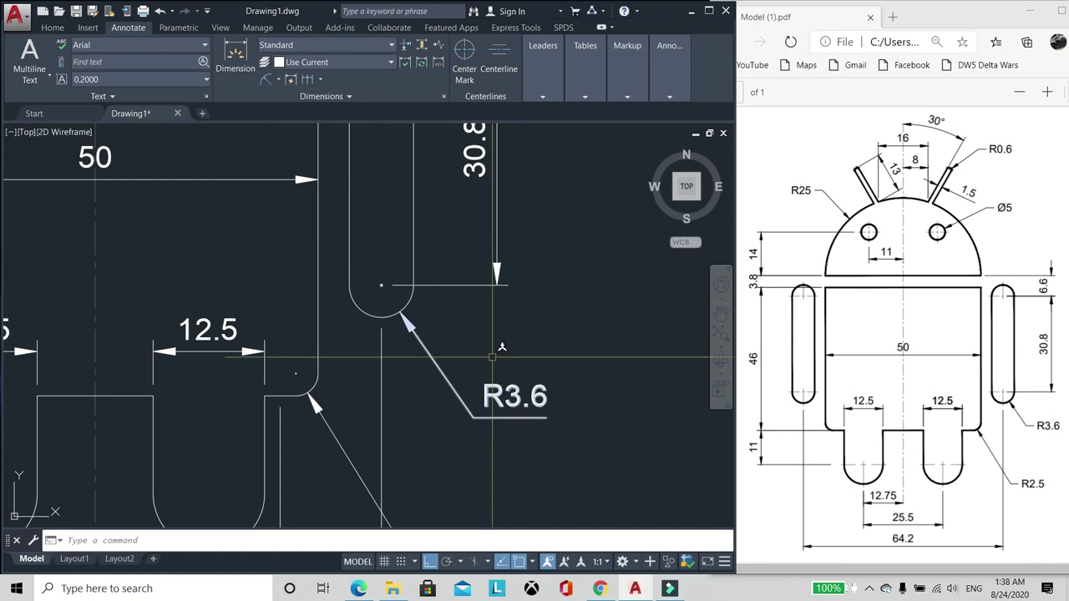
# Step: Add a radius dimension to the head's large arc, placing its text outside the head, up and to the left
pyautogui.scroll(-3, 493, 358)
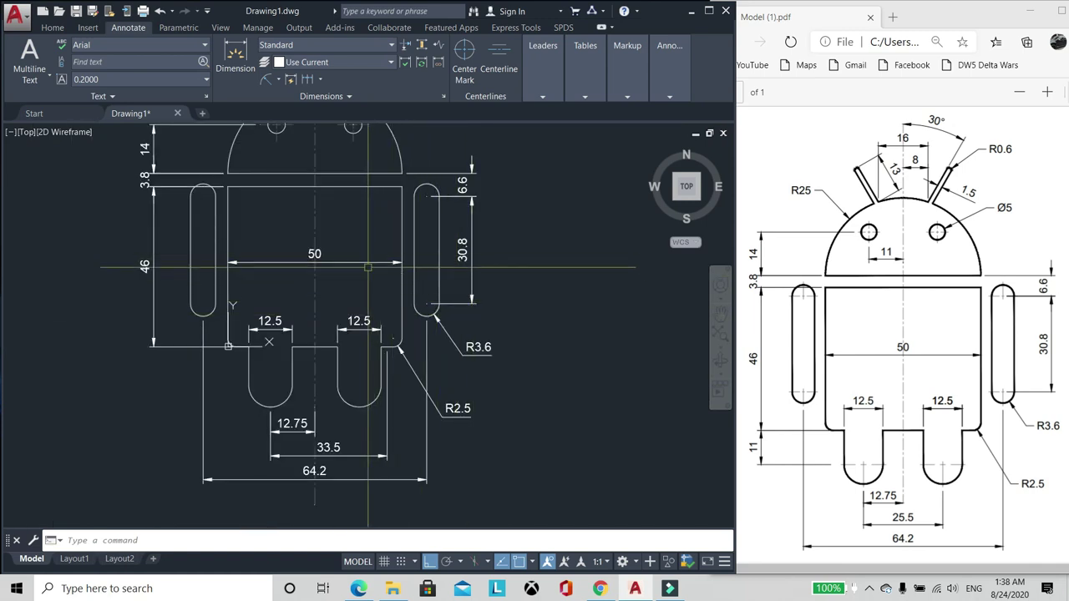
pyautogui.moveTo(521, 332); pyautogui.dragTo(523, 376, button='middle')
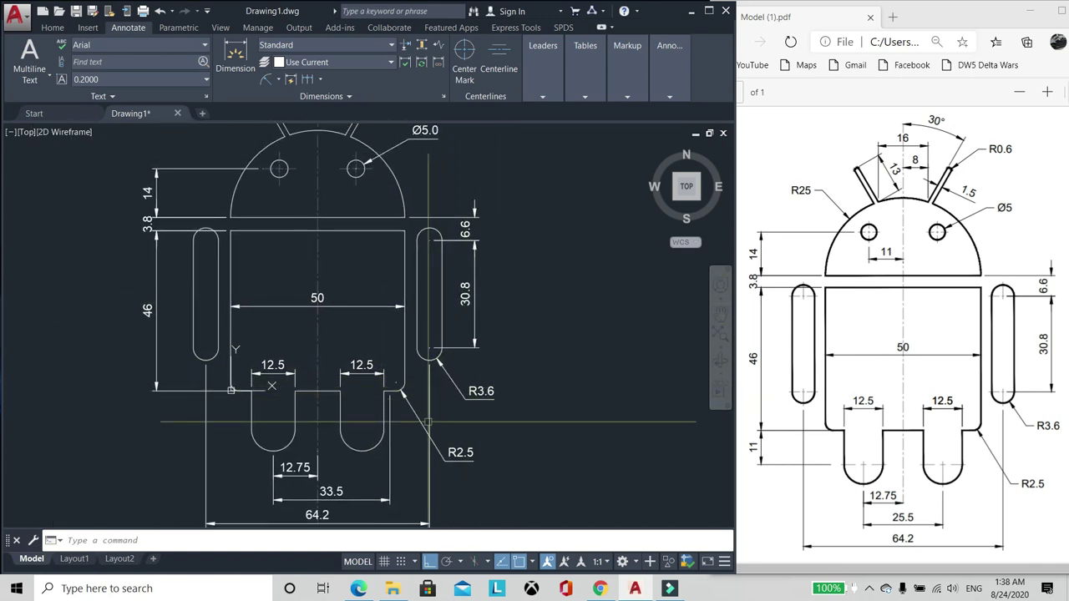
pyautogui.scroll(-2, 428, 422)
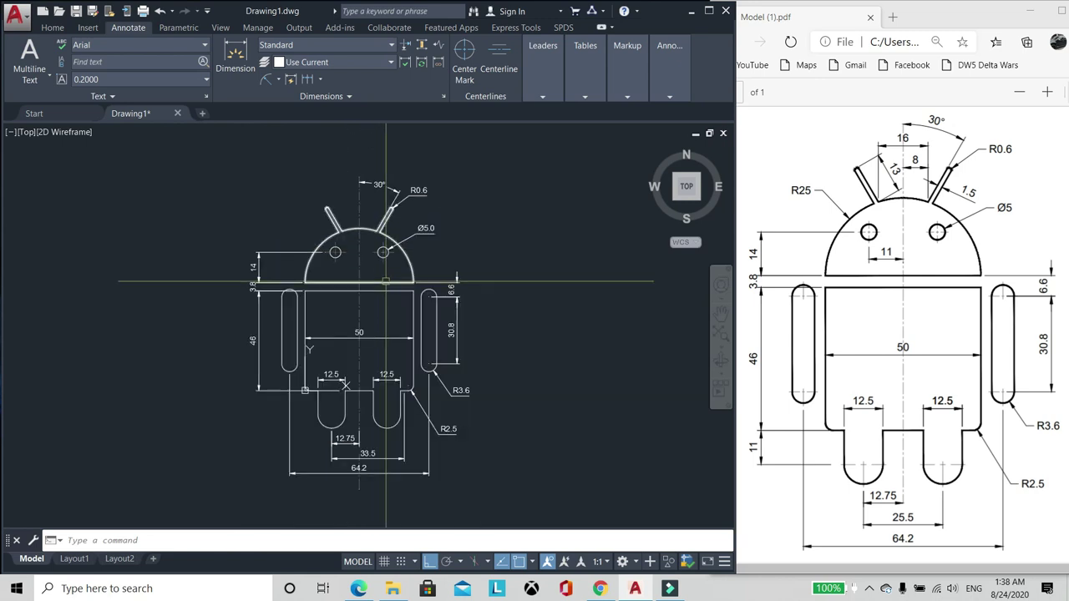
pyautogui.scroll(5, 277, 225)
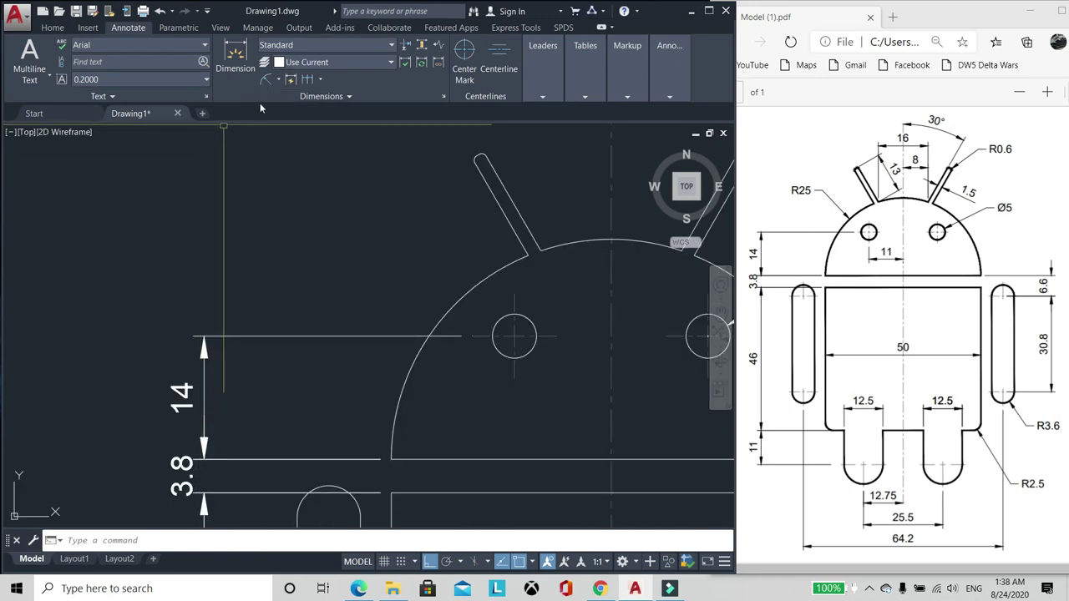
pyautogui.click(280, 80)
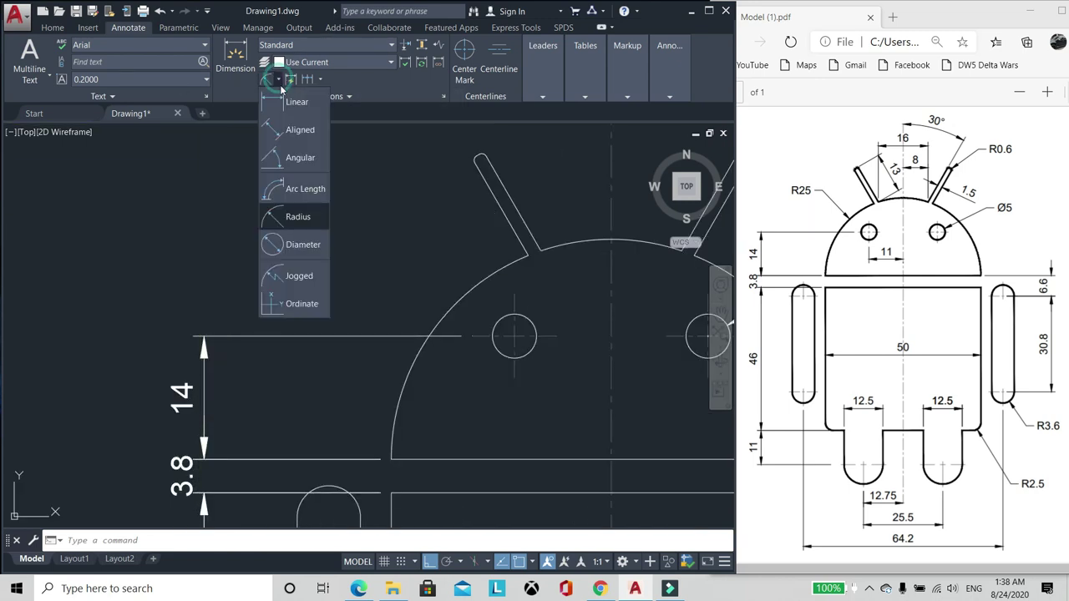
pyautogui.click(298, 217)
pyautogui.click(447, 308)
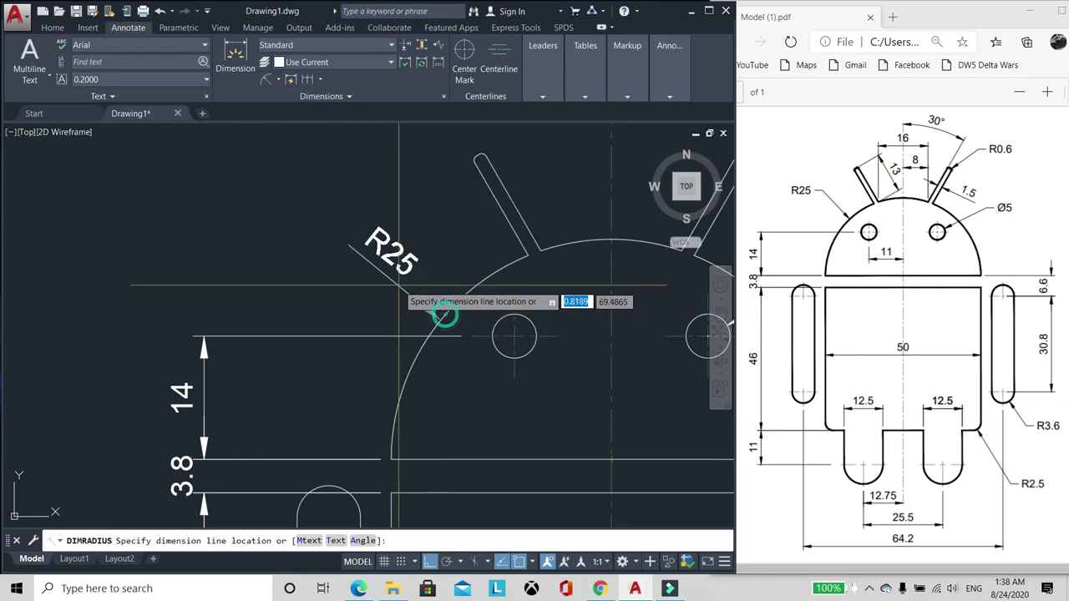
pyautogui.click(320, 209)
# Step: Match the properties of the body's R2.5 corner radius dimension onto the head's radius dimension
pyautogui.scroll(-6, 318, 208)
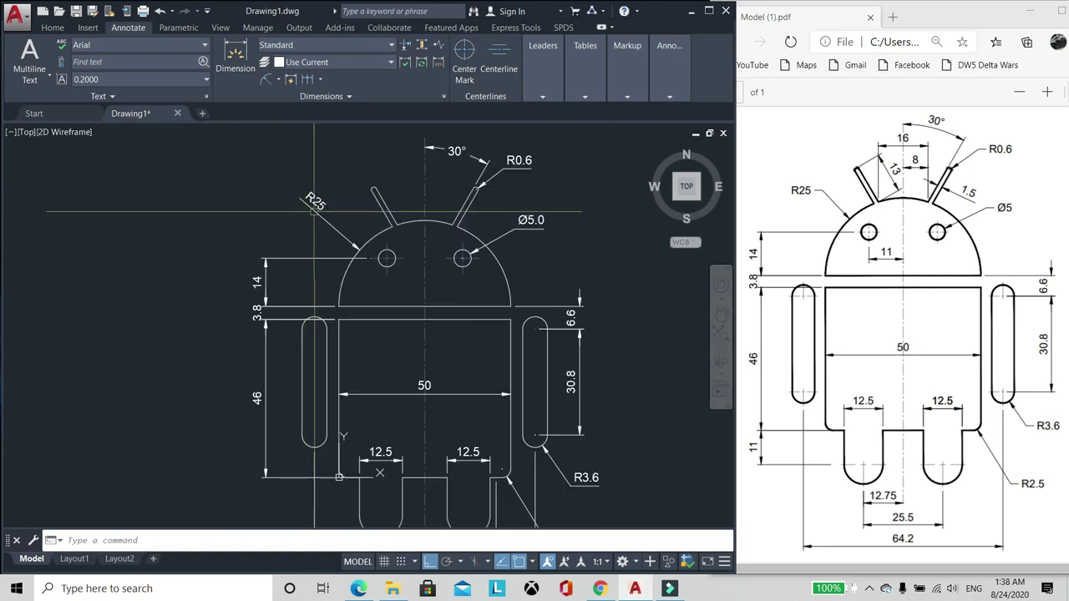
pyautogui.write('ma')
pyautogui.press('Return')
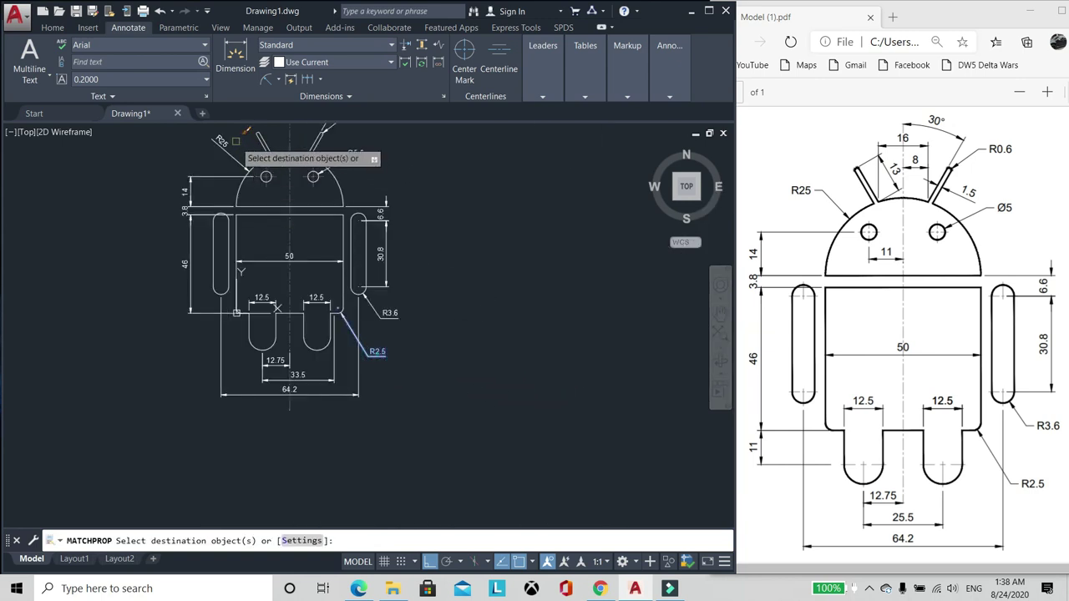
pyautogui.press('Escape')
pyautogui.scroll(2, 220, 139)
# Step: Shift the text of the head's radius dimension horizontally to the right, closer to the head
pyautogui.click(188, 157)
pyautogui.scroll(2, 200, 150)
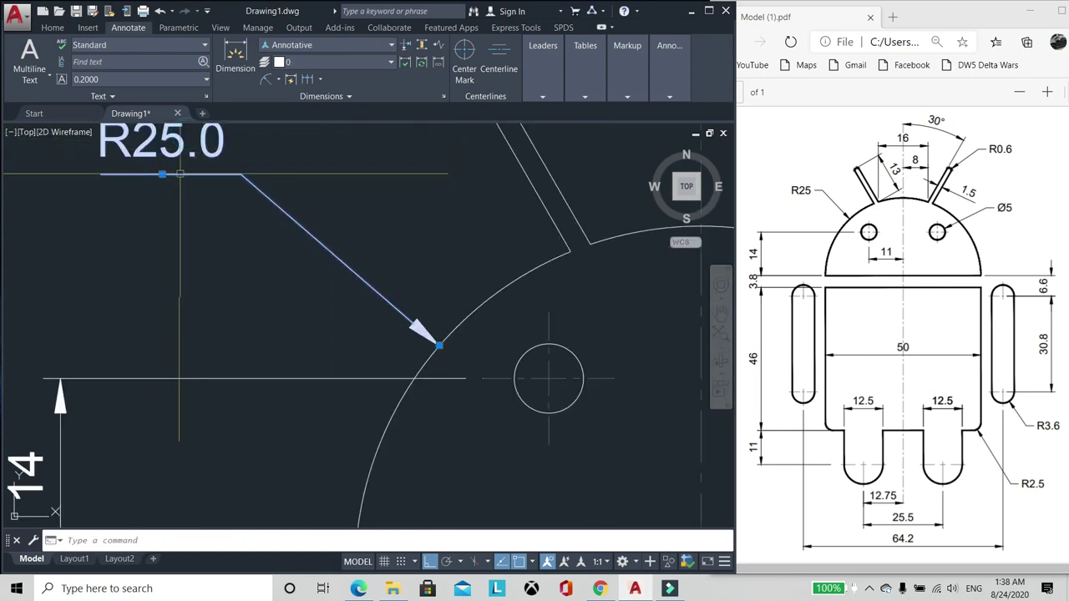
pyautogui.click(162, 174)
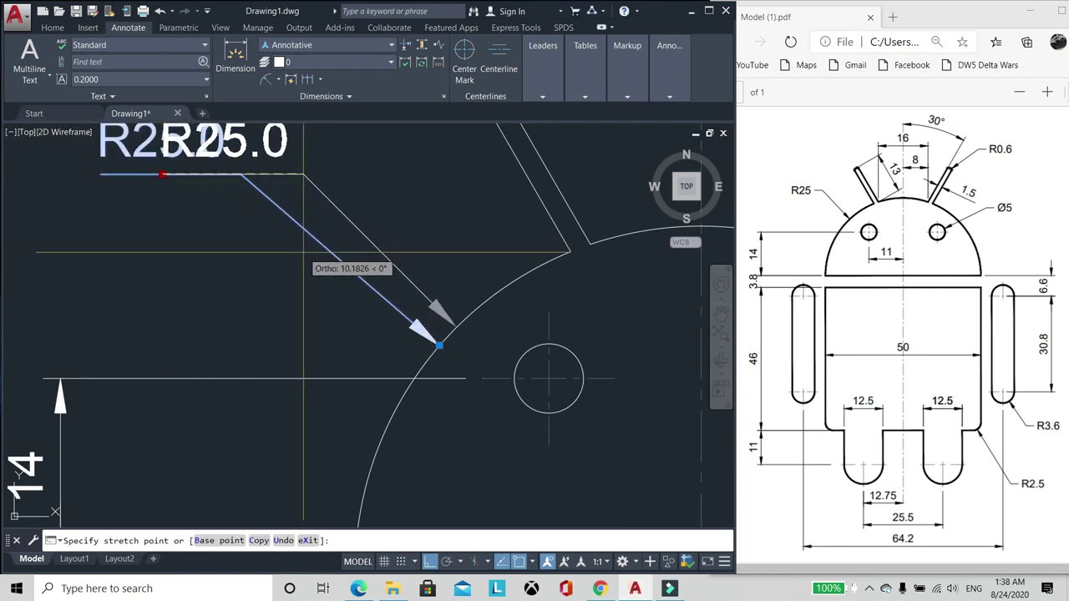
pyautogui.click(220, 174)
pyautogui.press('Escape')
pyautogui.scroll(-6, 299, 253)
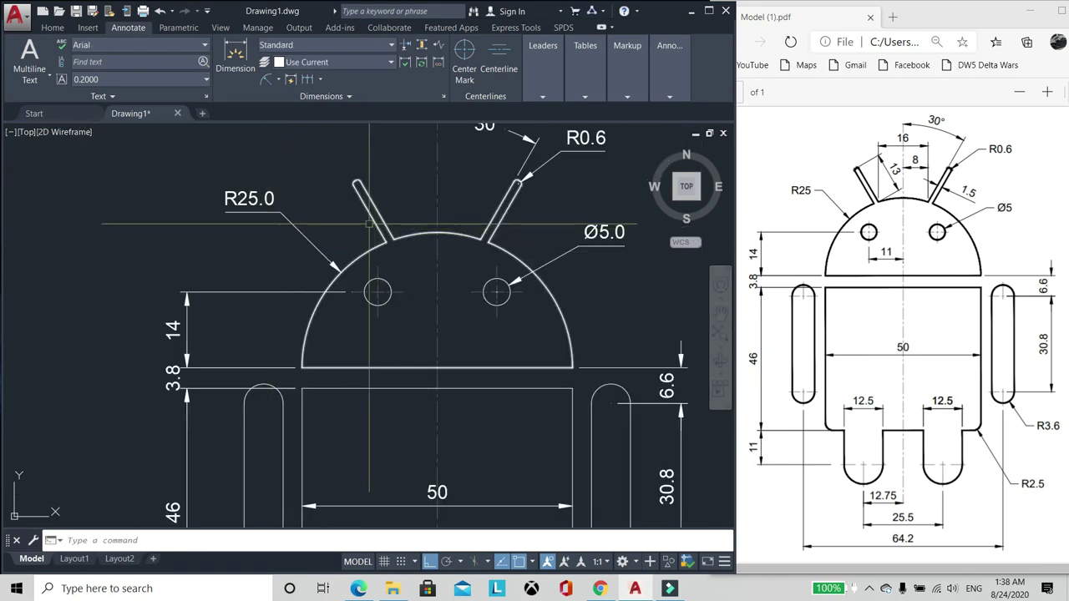
pyautogui.scroll(2, 376, 172)
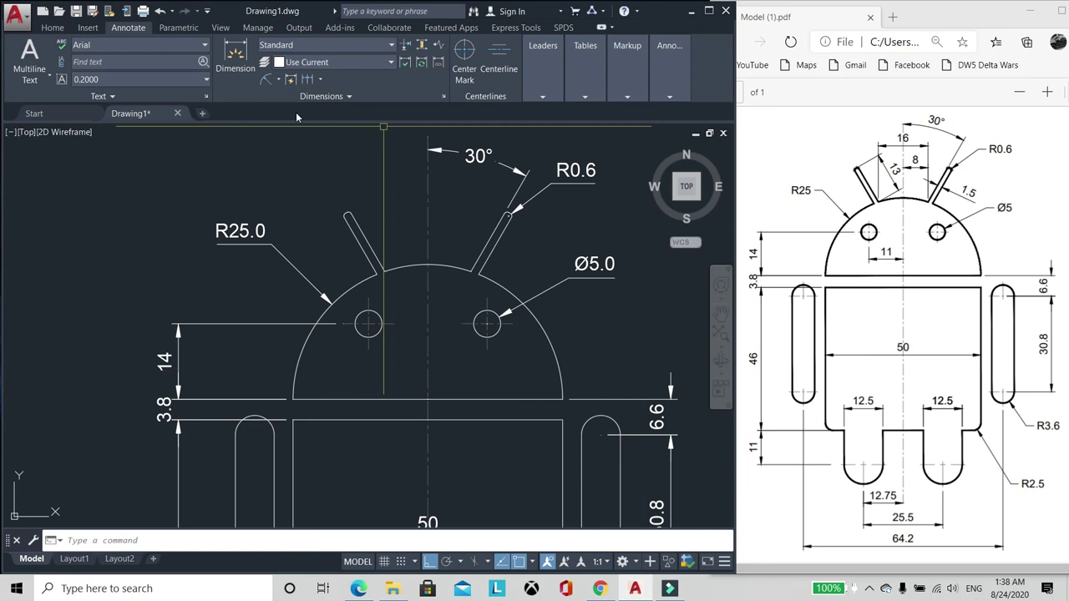
pyautogui.press('Return')
pyautogui.scroll(4, 375, 229)
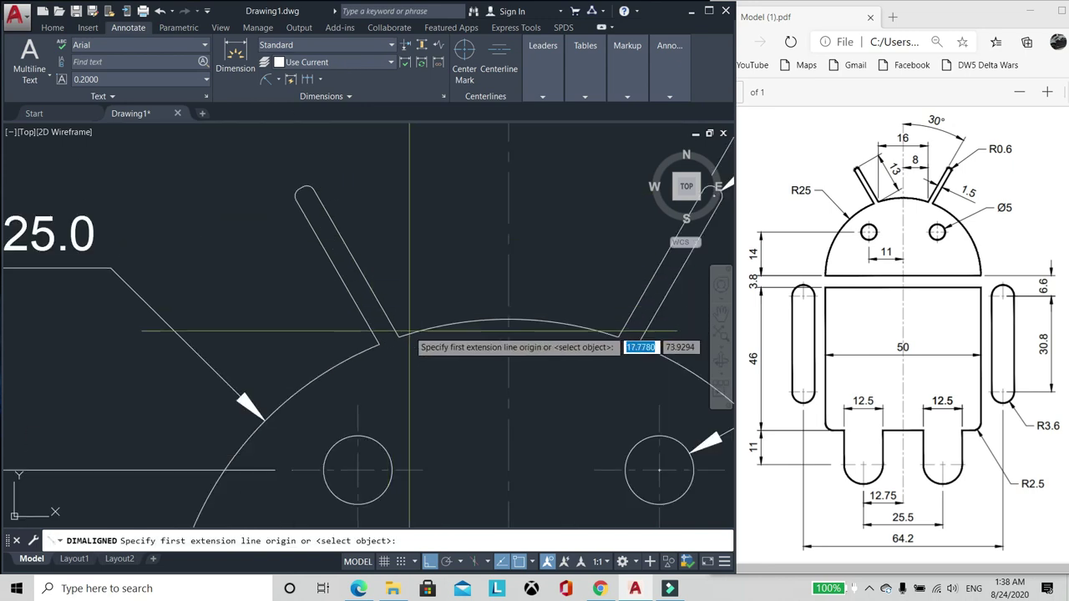
pyautogui.click(385, 270)
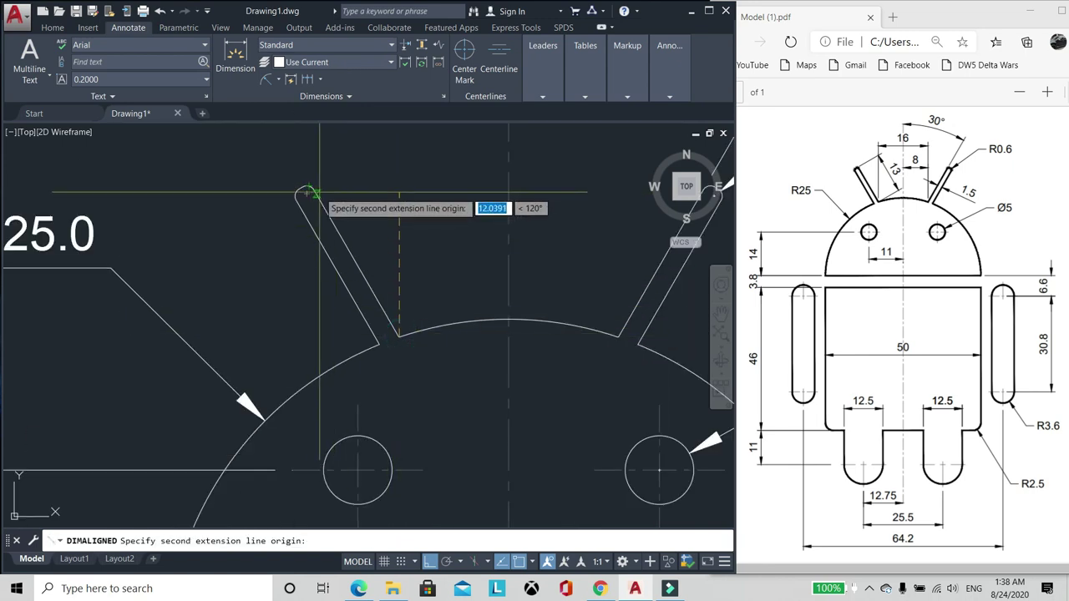
pyautogui.click(311, 191)
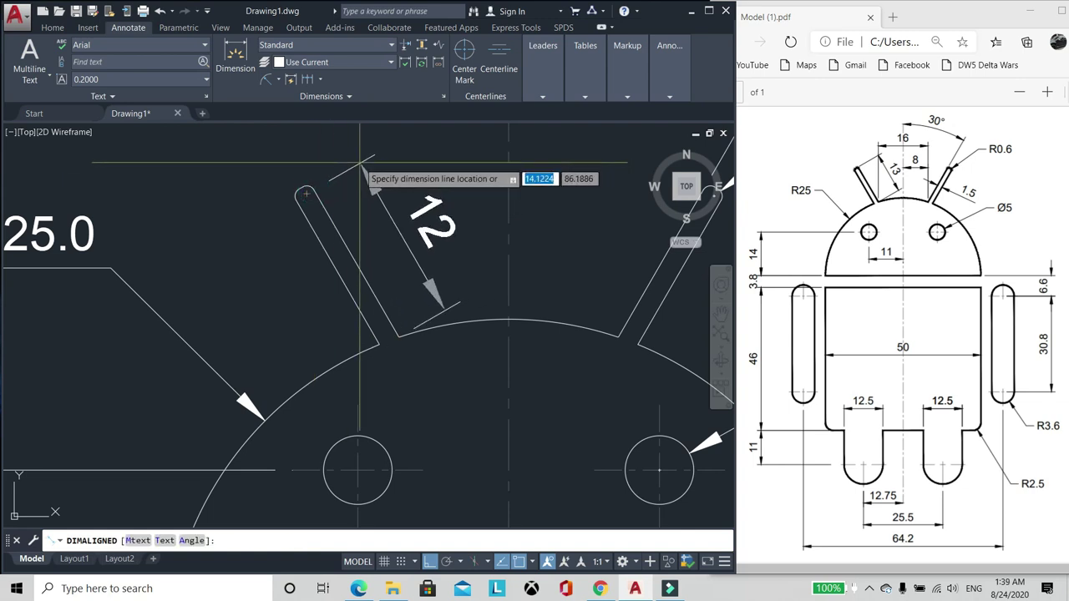
pyautogui.press('Escape')
# Step: Place an aligned dimension along the left antenna's inner edge, from its base on the head to the edge's upper end
pyautogui.press('Return')
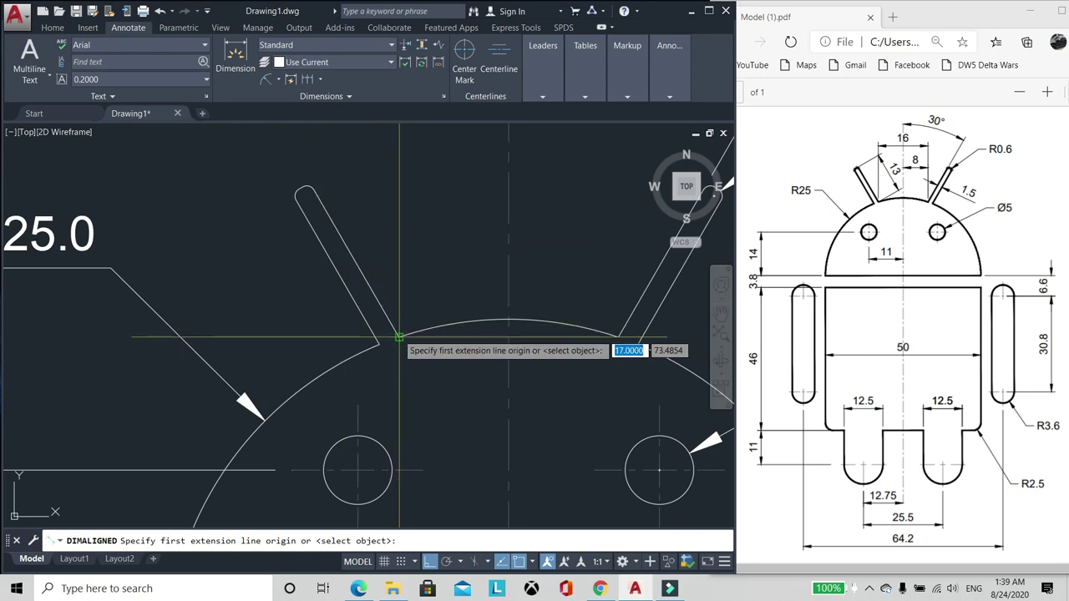
pyautogui.click(399, 337)
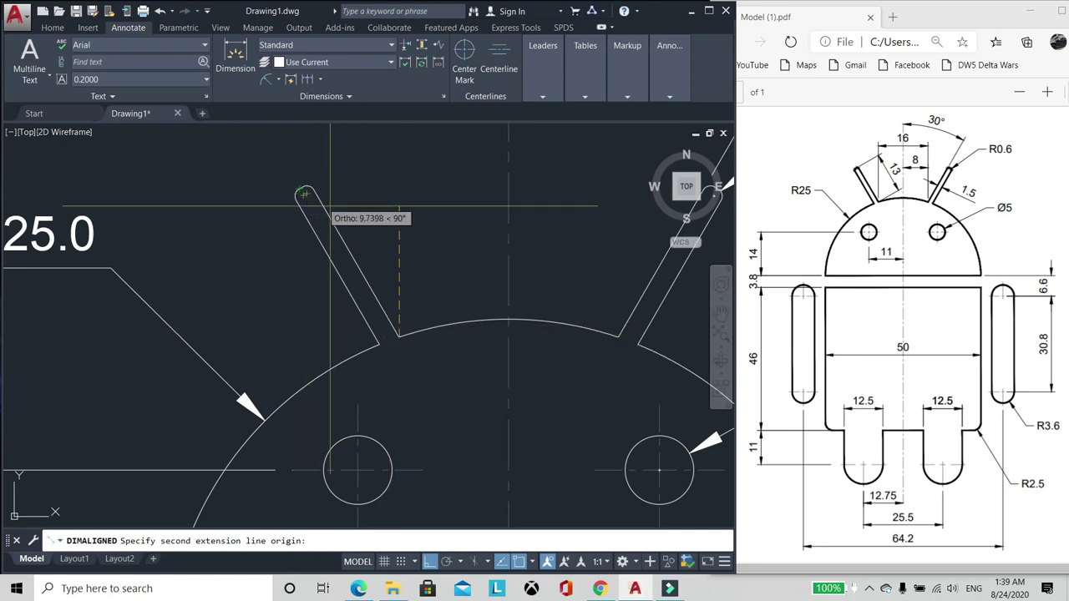
pyautogui.click(365, 161)
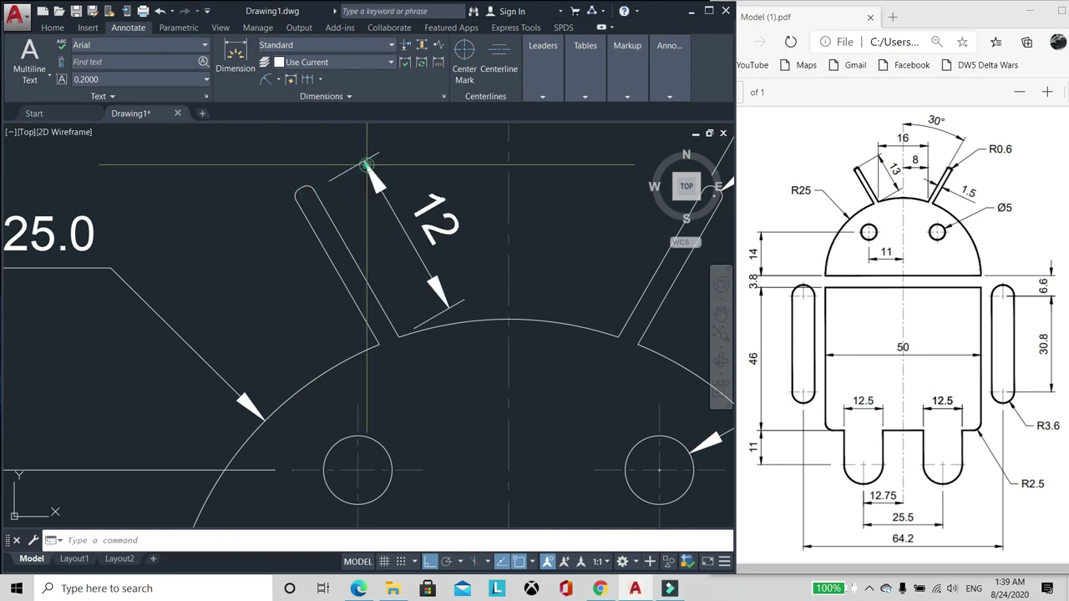
pyautogui.click(384, 187)
pyautogui.hotkey('ctrl', '1')
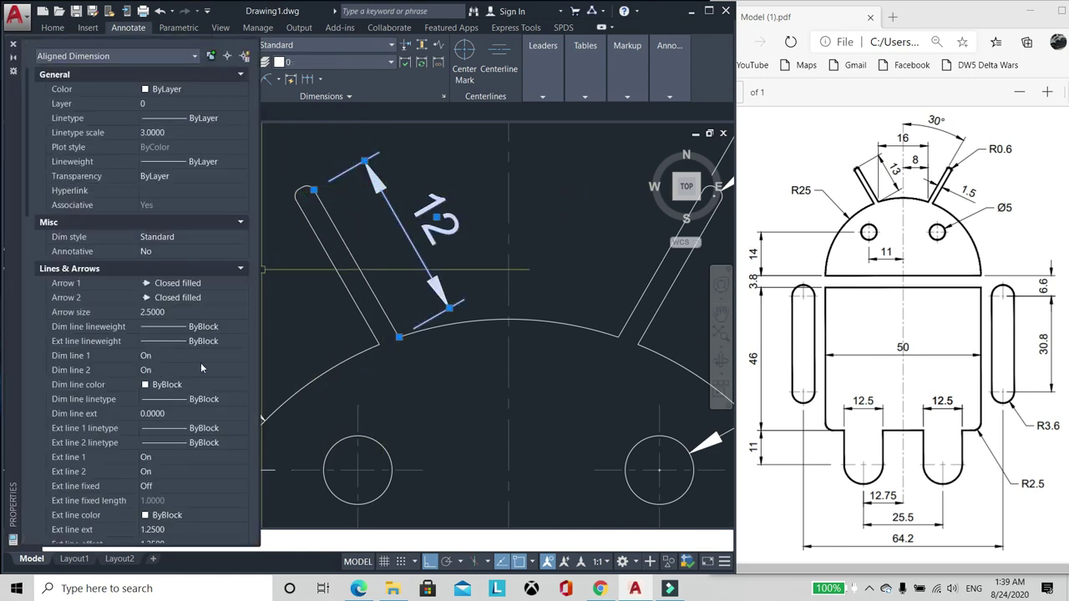
pyautogui.press('Escape')
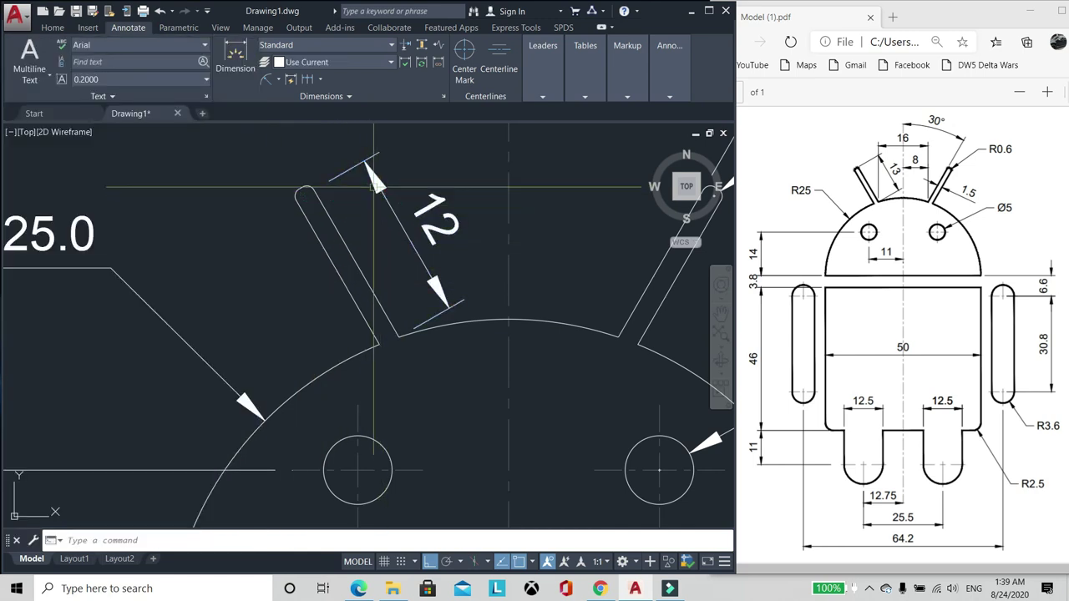
pyautogui.scroll(2, 340, 166)
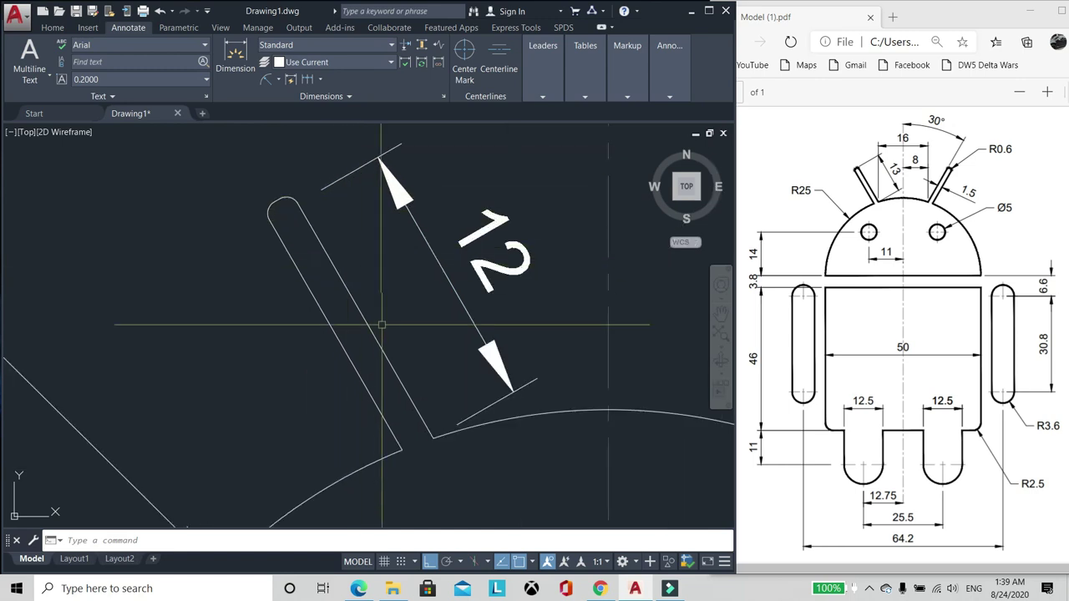
# Step: Draw a short helper polyline across the left antenna, perpendicular from its outer edge to its inner edge
pyautogui.scroll(-2, 390, 337)
pyautogui.scroll(2, 426, 380)
pyautogui.write('pl')
pyautogui.press('Return')
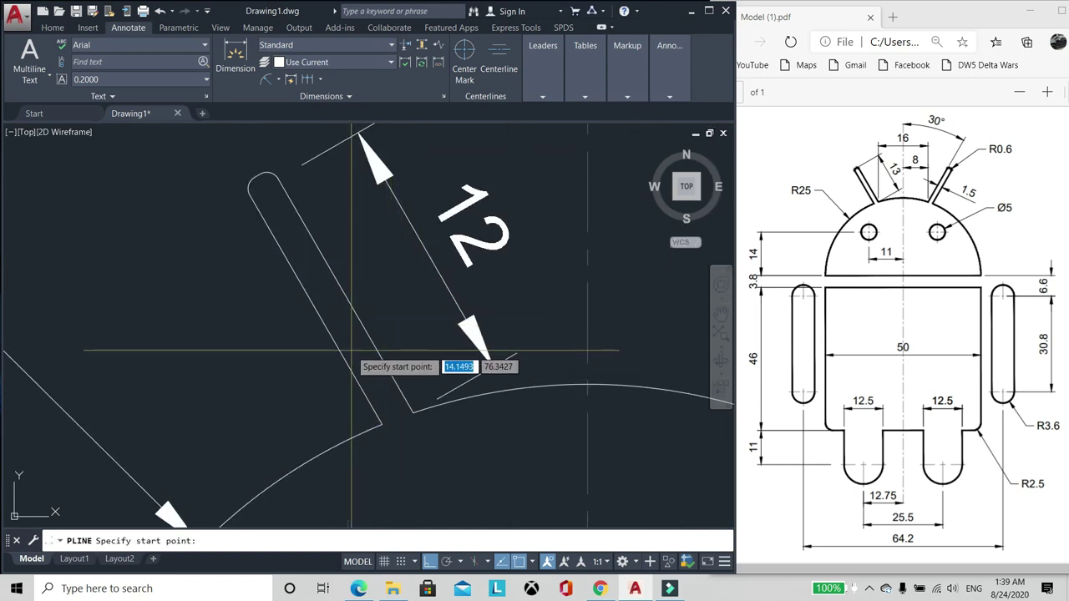
pyautogui.click(321, 318)
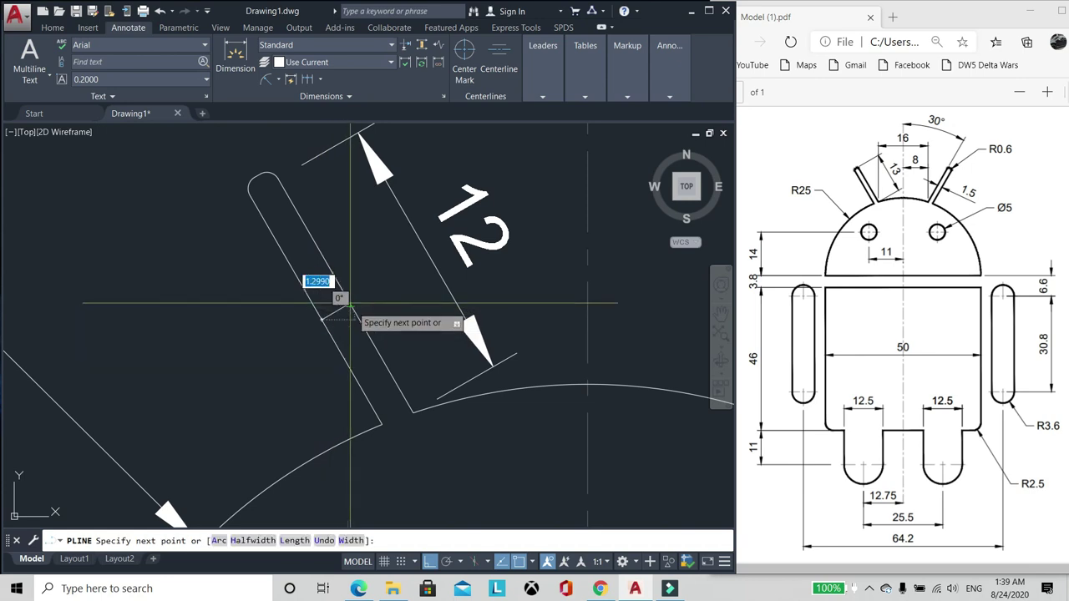
pyautogui.click(349, 303)
pyautogui.press('Return')
# Step: Move the helper line from its outer end to the rounded tip of the left antenna
pyautogui.click(340, 312)
pyautogui.write('m')
pyautogui.press('Return')
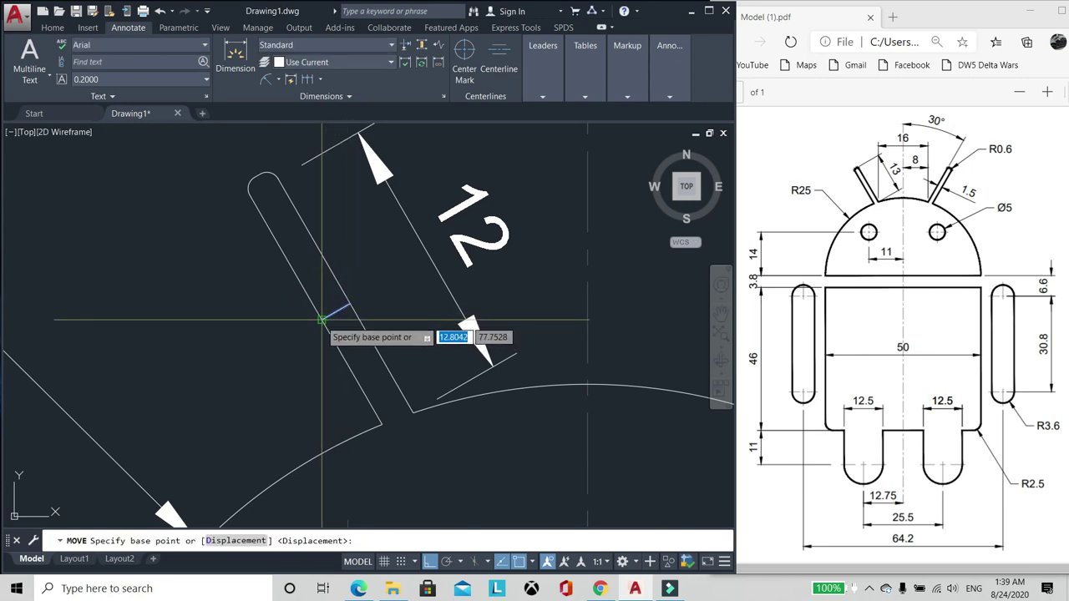
pyautogui.click(321, 318)
pyautogui.click(303, 165)
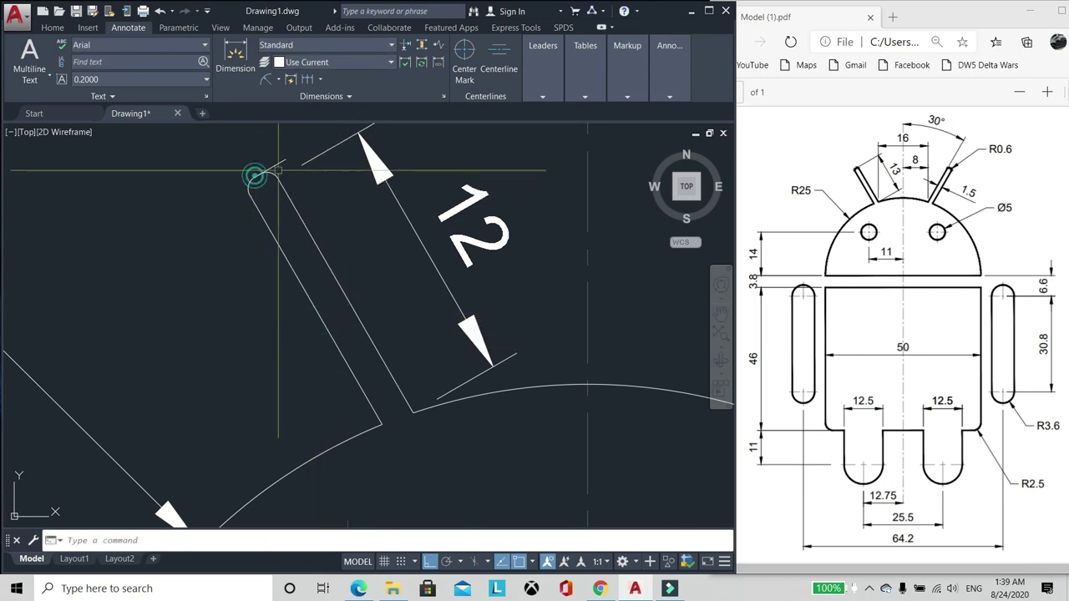
# Step: Stretch the upper extension origin of the left antenna's aligned dimension onto the helper line at the antenna tip
pyautogui.click(316, 158)
pyautogui.click(277, 171)
pyautogui.click(271, 167)
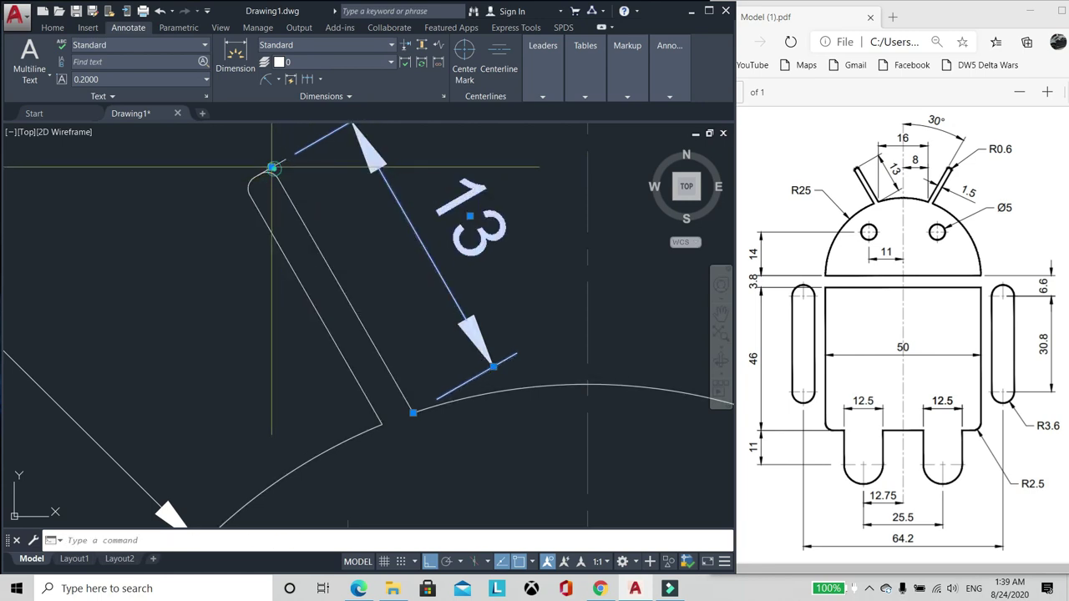
# Step: Erase the helper line at the left antenna's tip
pyautogui.scroll(3, 271, 167)
pyautogui.press('Escape')
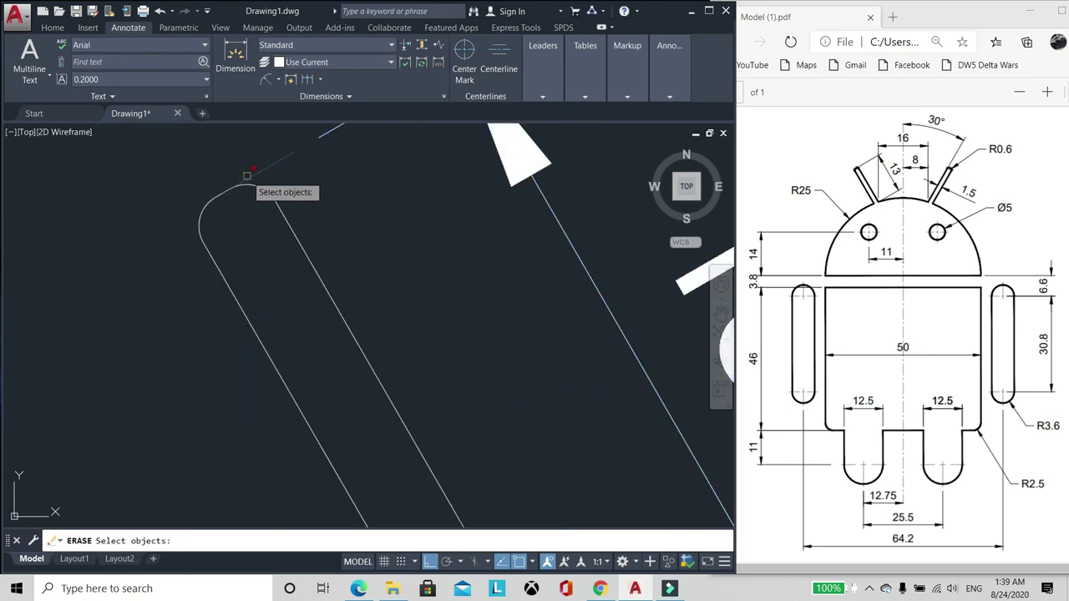
pyautogui.scroll(-5, 246, 167)
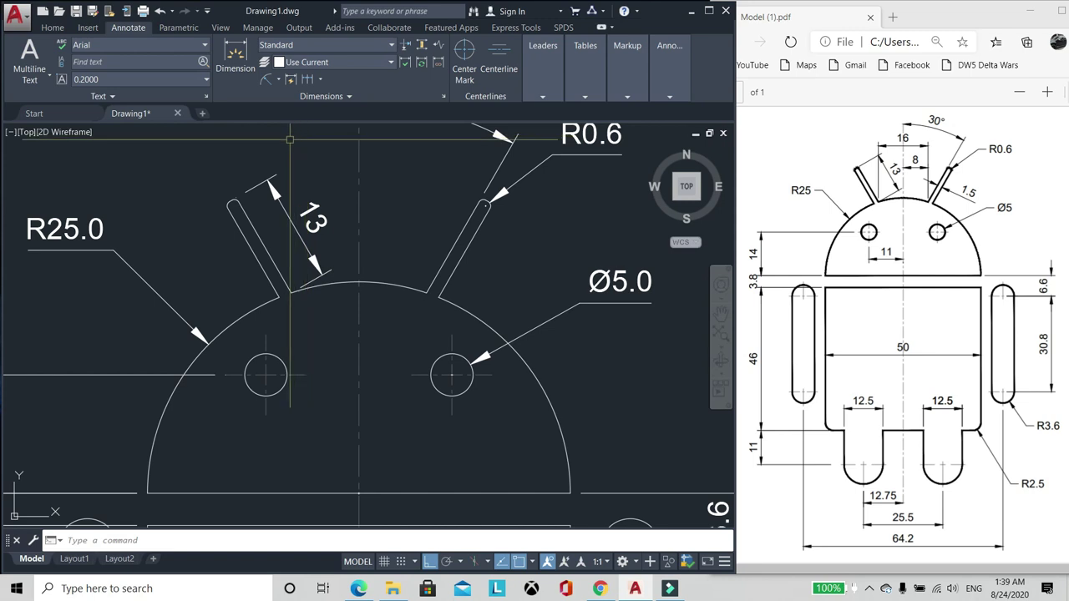
# Step: Add an aligned dimension across the width of the right antenna, placing its line about midway along the shaft
pyautogui.scroll(2, 409, 188)
pyautogui.write('d')
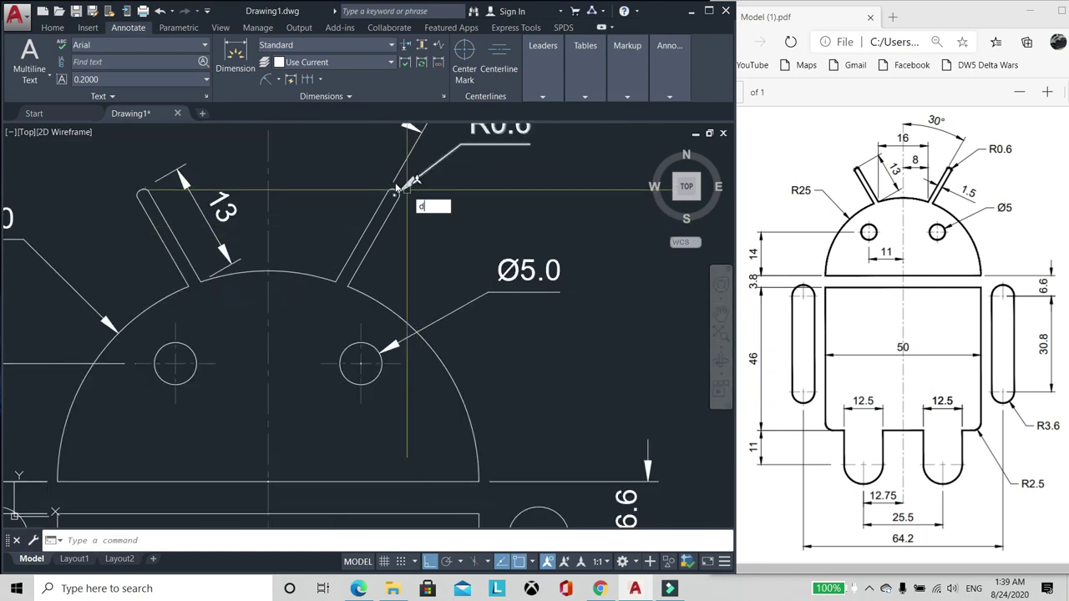
pyautogui.write('al')
pyautogui.press('Return')
pyautogui.click(367, 248)
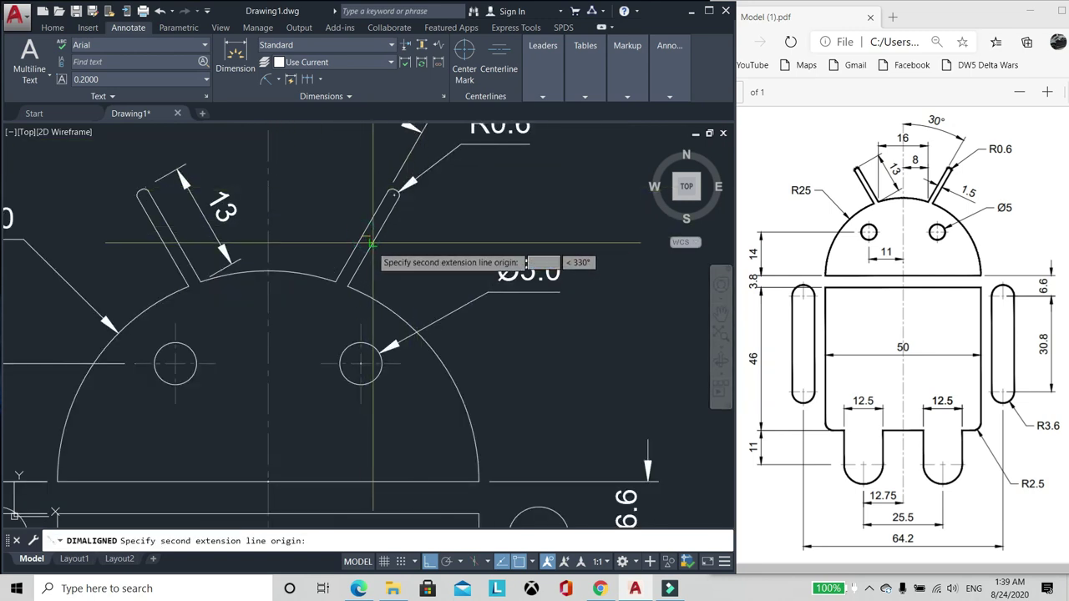
pyautogui.click(372, 246)
pyautogui.click(374, 248)
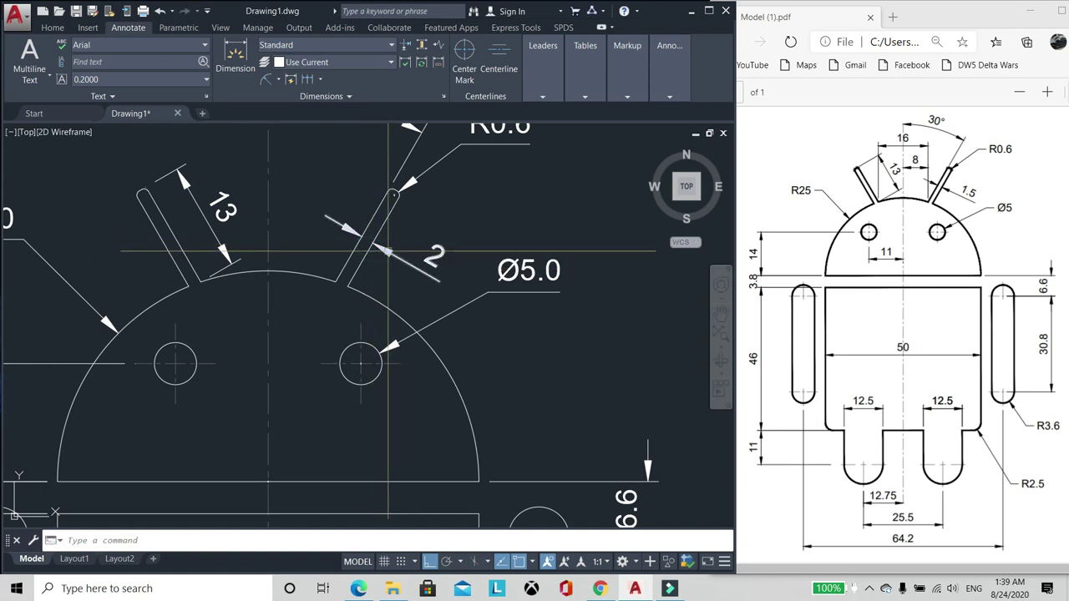
# Step: Set the primary units precision of the right antenna's width dimension to 0.0
pyautogui.doubleClick(388, 249)
pyautogui.scroll(-10, 189, 382)
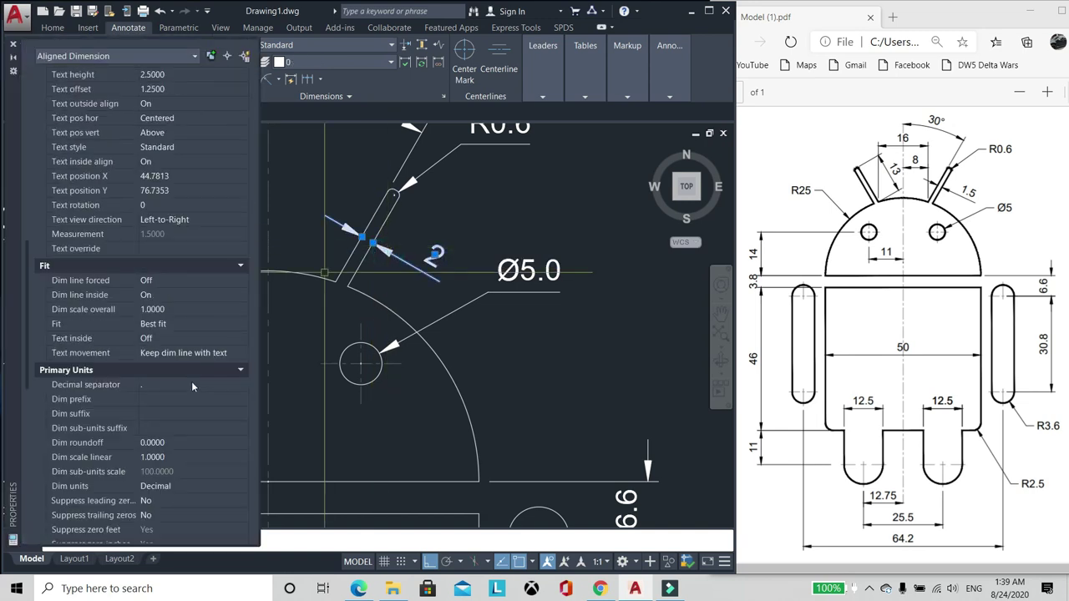
pyautogui.click(207, 428)
pyautogui.click(213, 429)
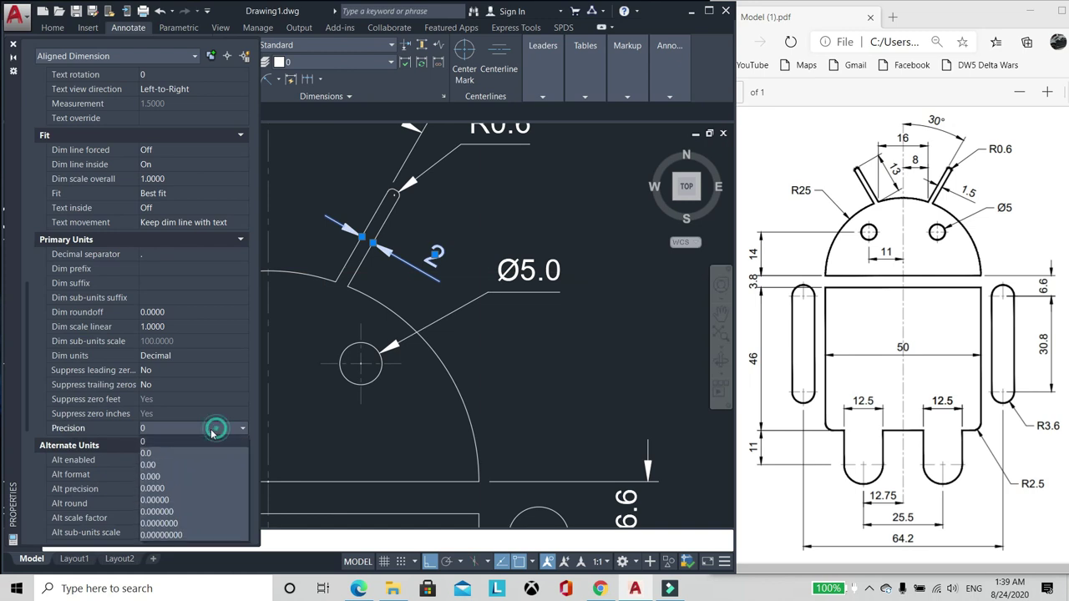
pyautogui.click(174, 452)
pyautogui.scroll(-3, 431, 225)
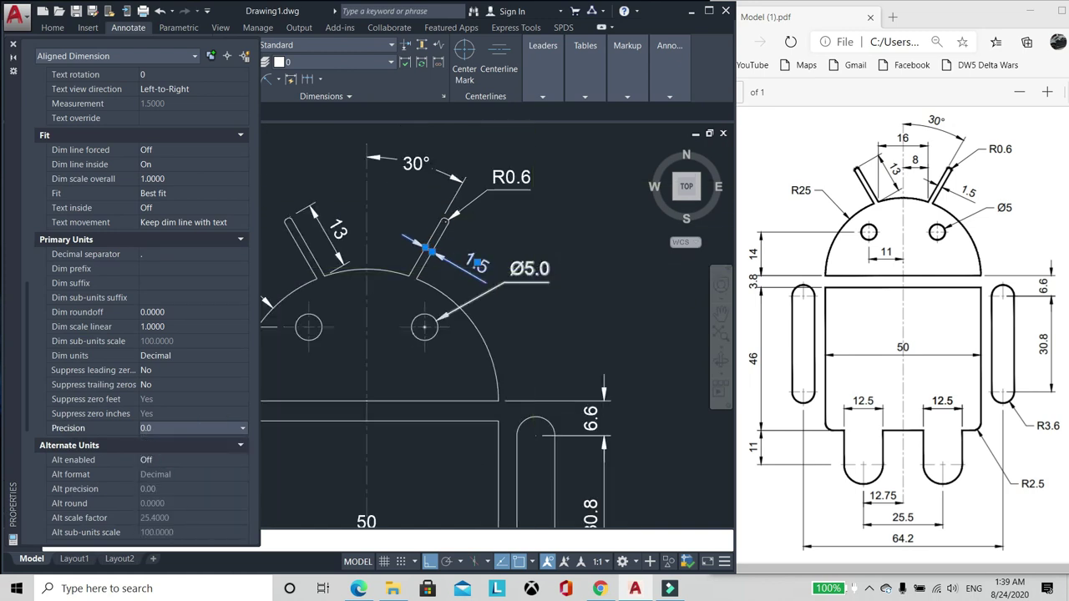
# Step: Add a horizontal linear dimension from the right antenna's inner base corner to the vertical centreline, placing it above the head
pyautogui.scroll(2, 431, 225)
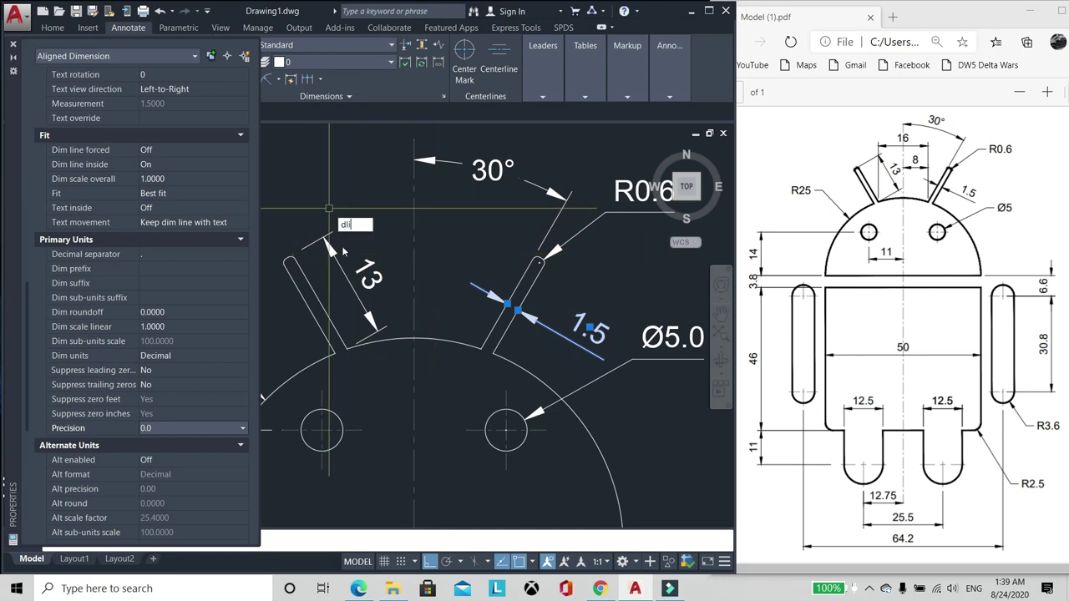
pyautogui.press('Return')
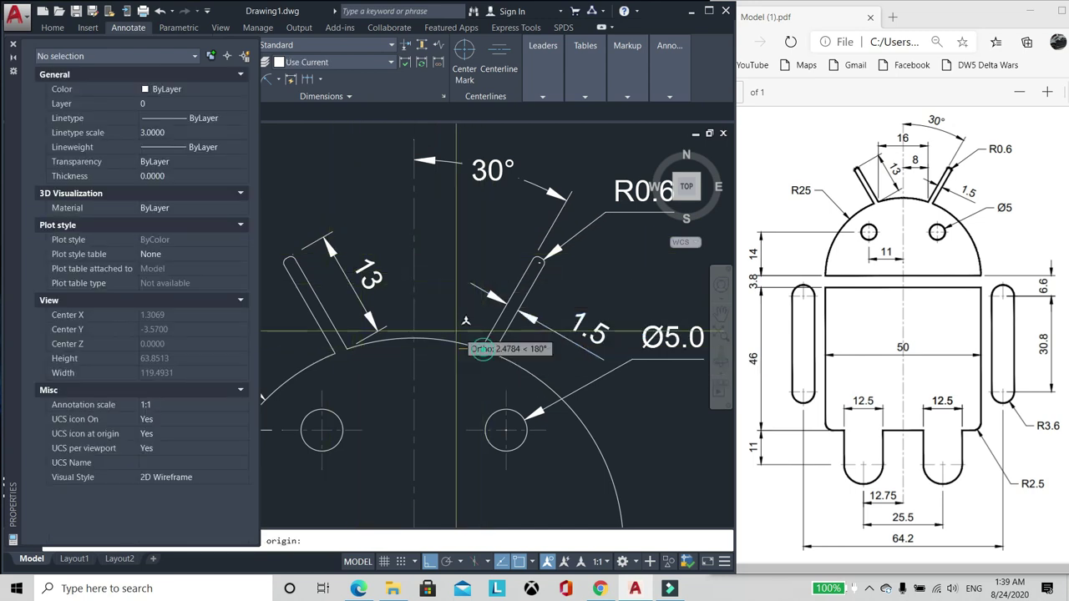
pyautogui.click(482, 349)
pyautogui.click(415, 337)
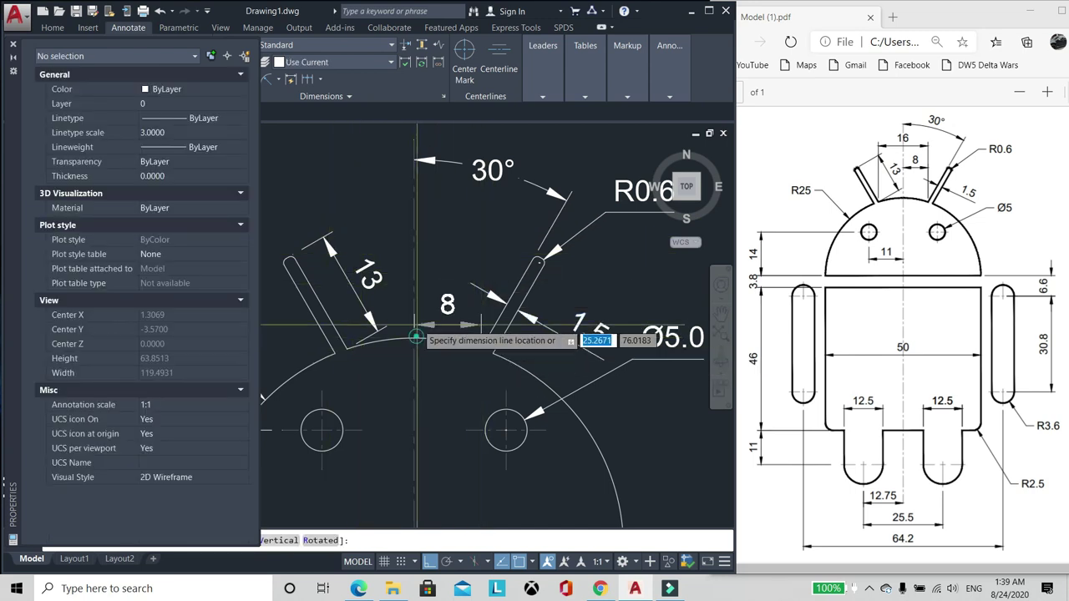
pyautogui.click(423, 239)
# Step: Add a horizontal linear dimension between the inner base corners of both antennas, above the half-spacing dimension
pyautogui.press('Return')
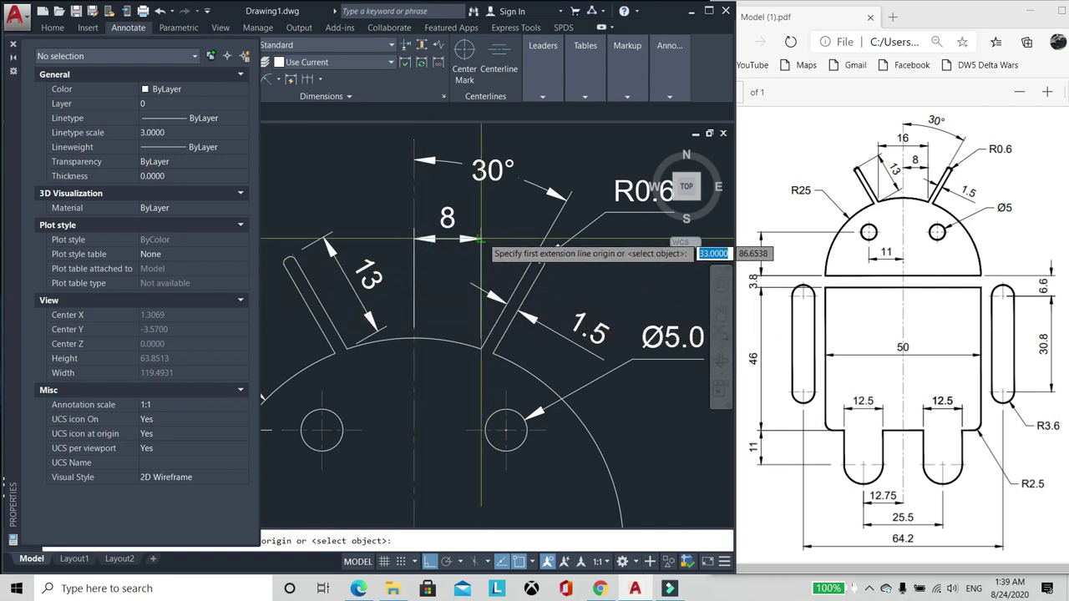
pyautogui.click(346, 343)
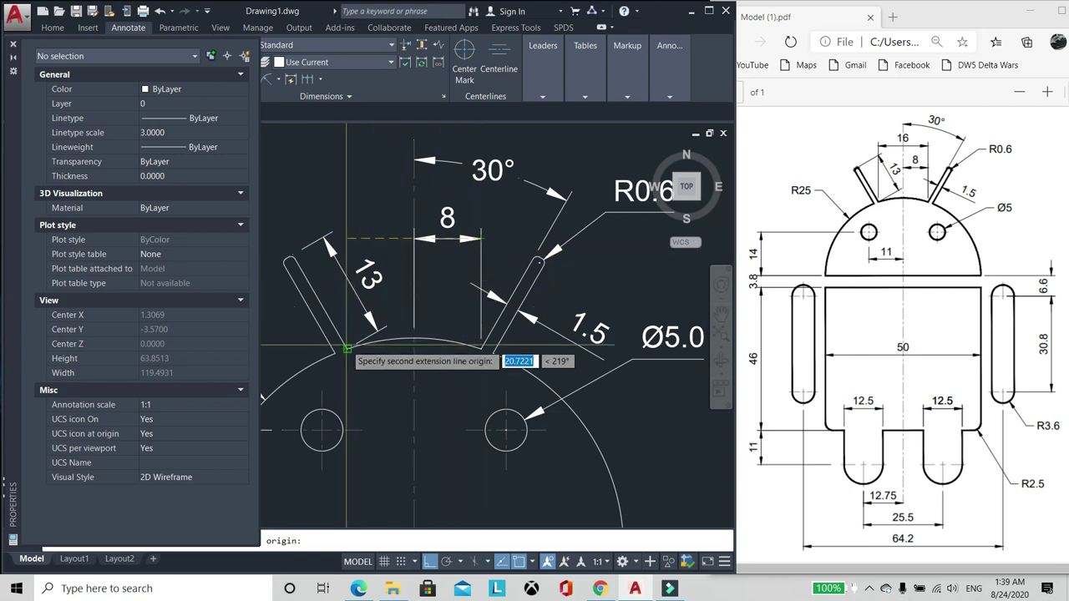
pyautogui.click(379, 203)
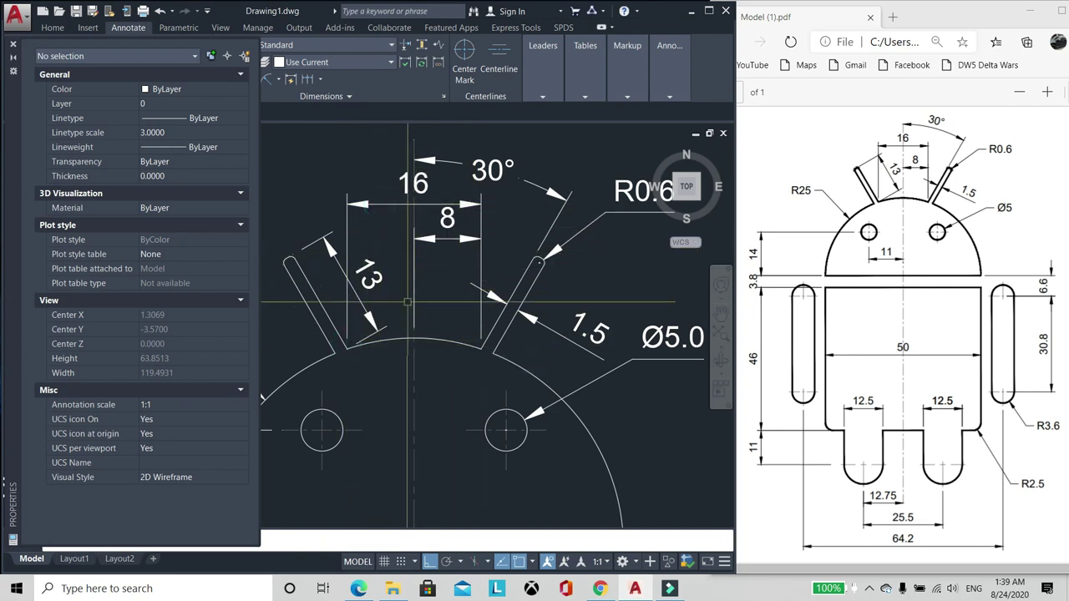
# Step: Move the right antenna's angular dimension farther up, clear of the antenna spacing dimension
pyautogui.scroll(1, 486, 167)
pyautogui.scroll(-1, 416, 260)
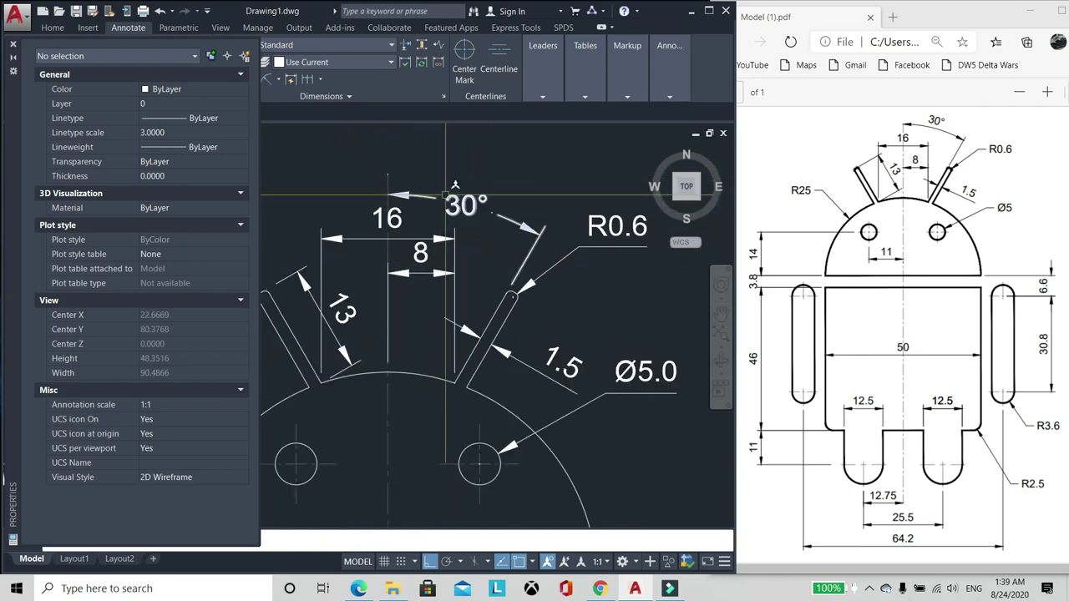
pyautogui.click(422, 195)
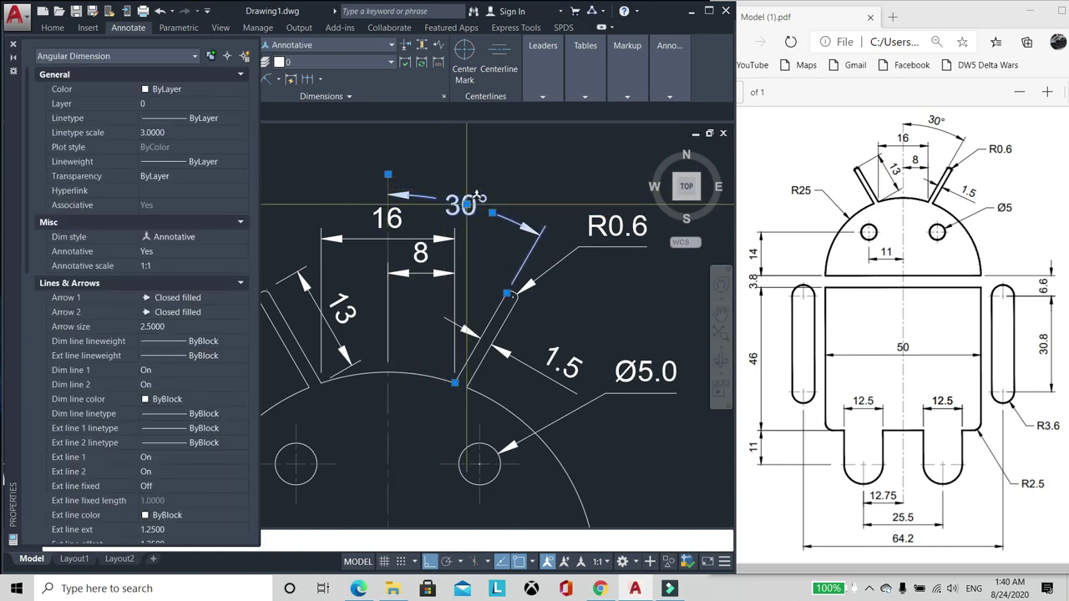
pyautogui.click(478, 166)
pyautogui.press('Escape')
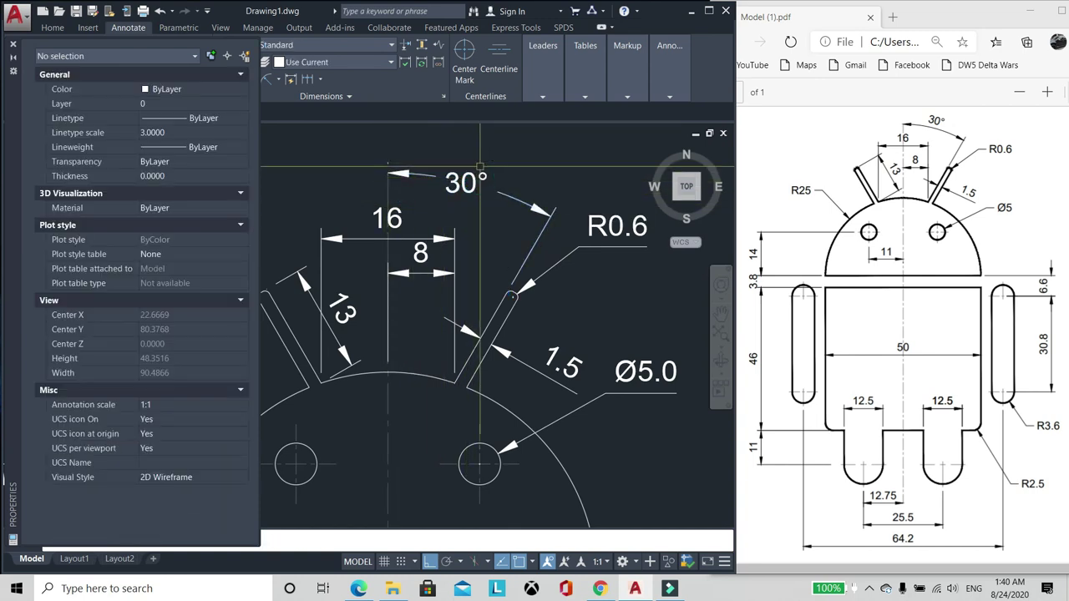
# Step: Raise the dimension line of the full antenna spacing slightly above the half-spacing dimension
pyautogui.click(480, 194)
pyautogui.scroll(2, 439, 246)
pyautogui.press('Escape')
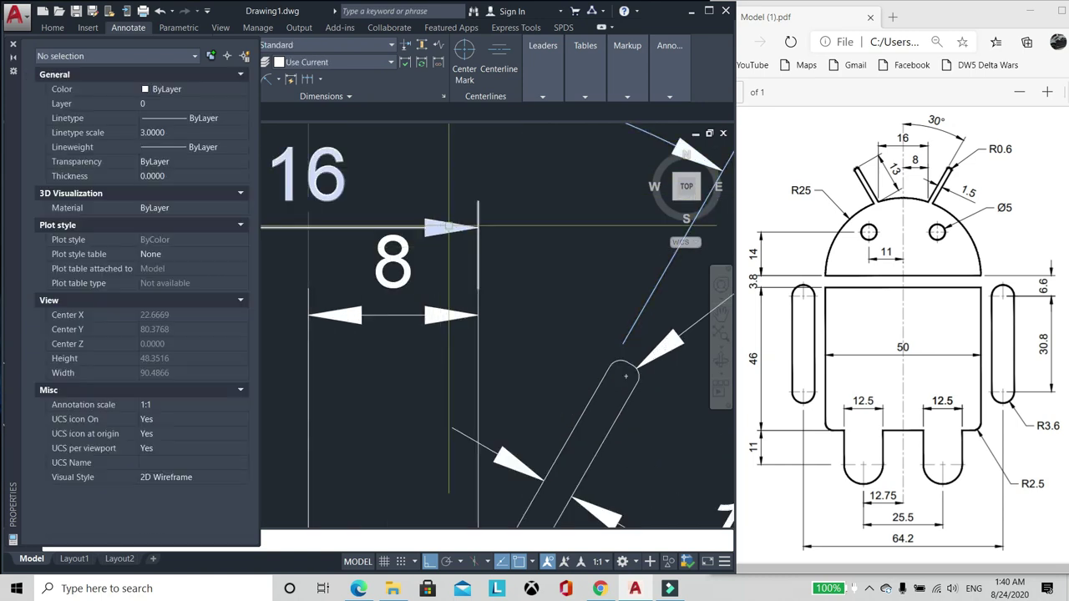
pyautogui.click(478, 226)
pyautogui.click(475, 232)
pyautogui.click(479, 226)
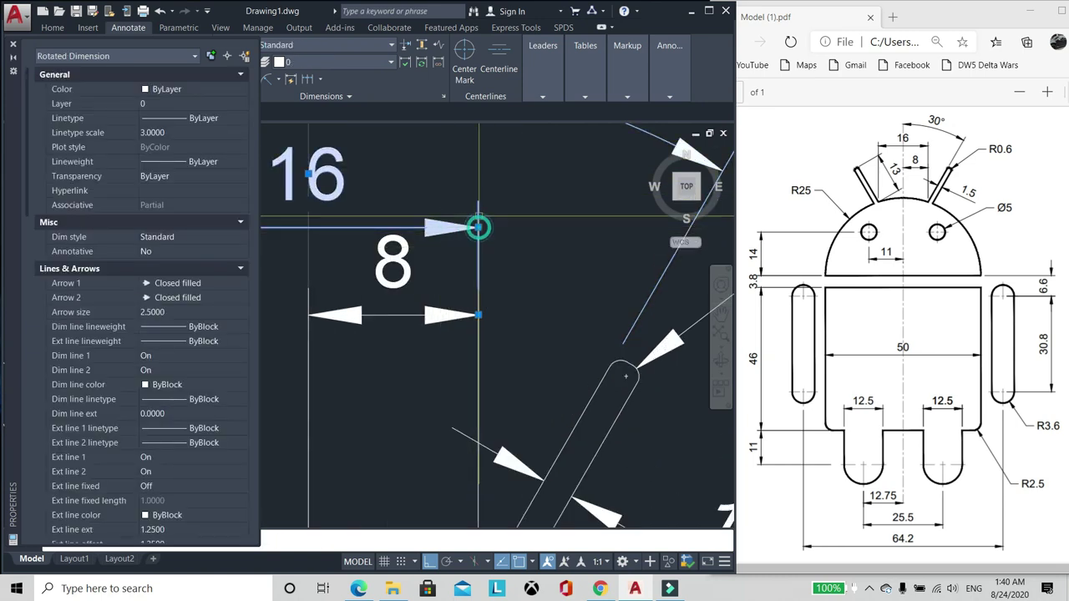
pyautogui.click(478, 227)
pyautogui.click(477, 208)
pyautogui.press('Escape')
pyautogui.scroll(-2, 452, 248)
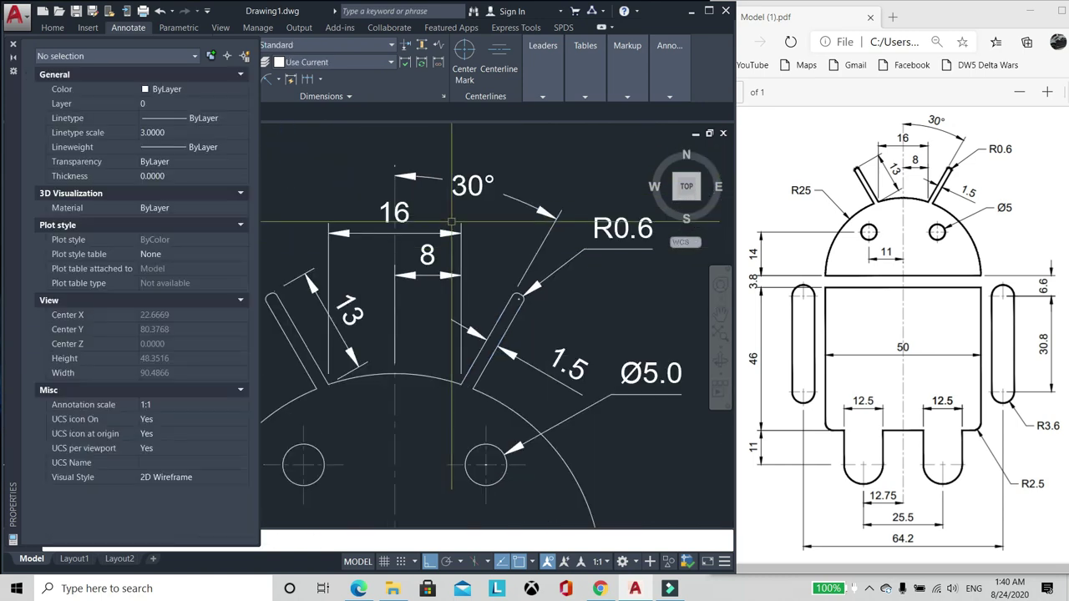
# Step: Close the dimension properties and check the dimensions around the whole robot against the reference PDF
pyautogui.hotkey('ctrl', '1')
pyautogui.scroll(-6, 461, 192)
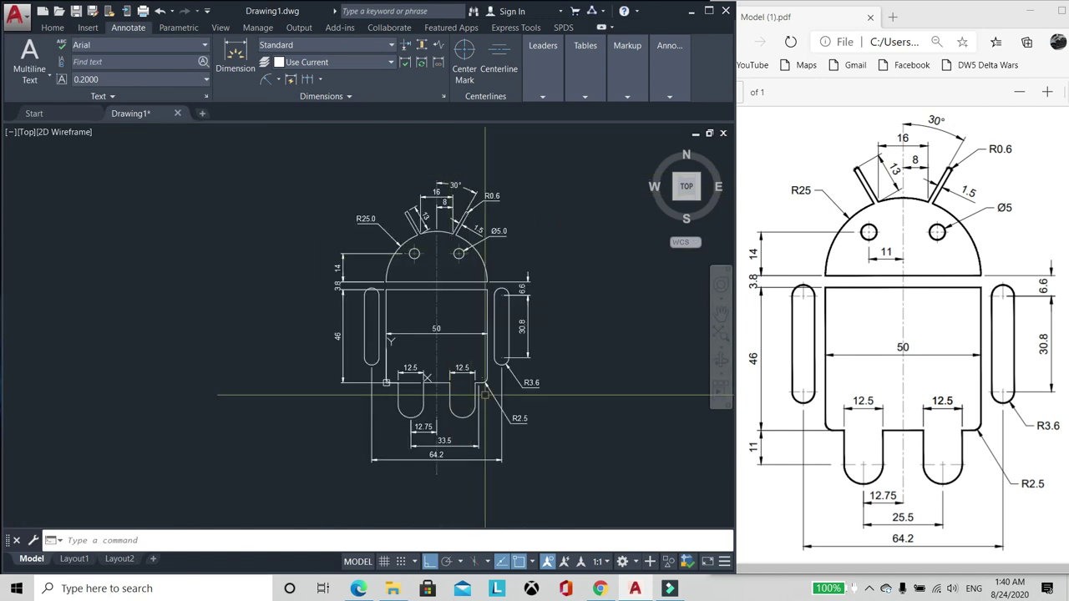
pyautogui.scroll(2, 484, 365)
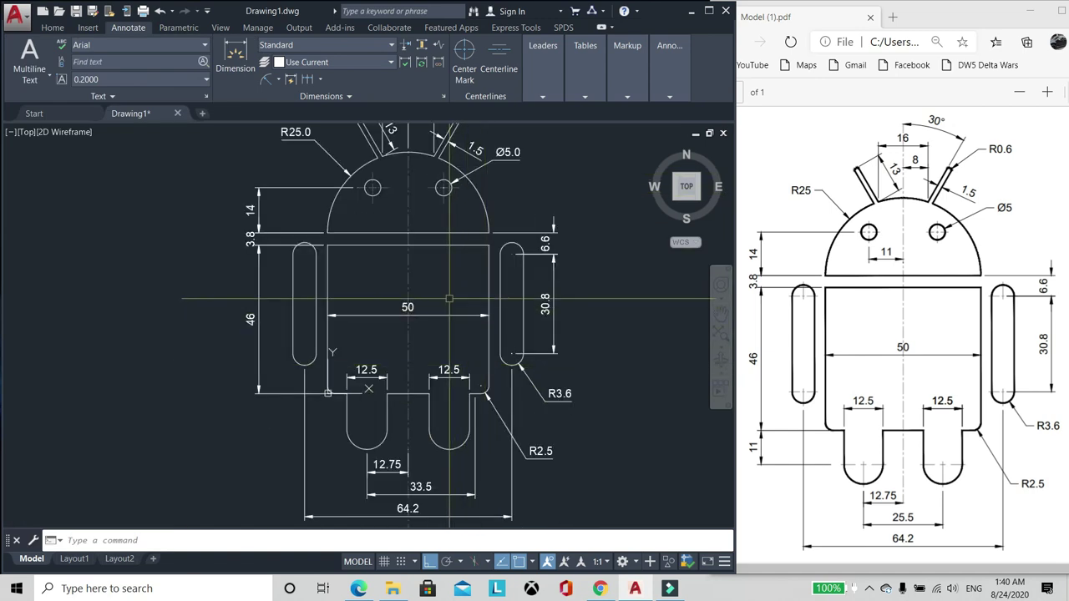
pyautogui.scroll(-2, 446, 289)
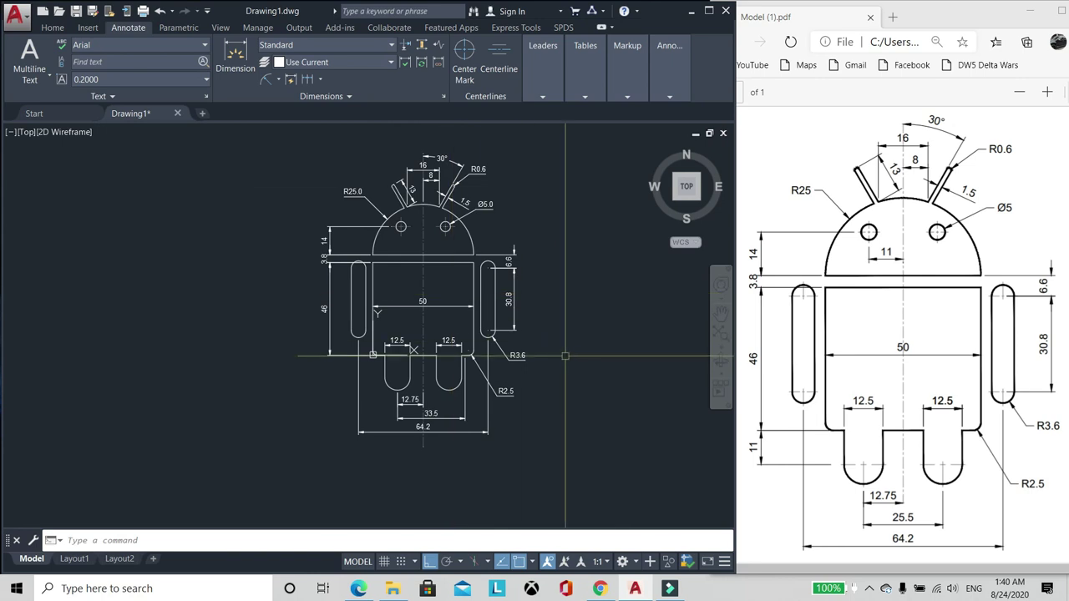
pyautogui.scroll(4, 388, 192)
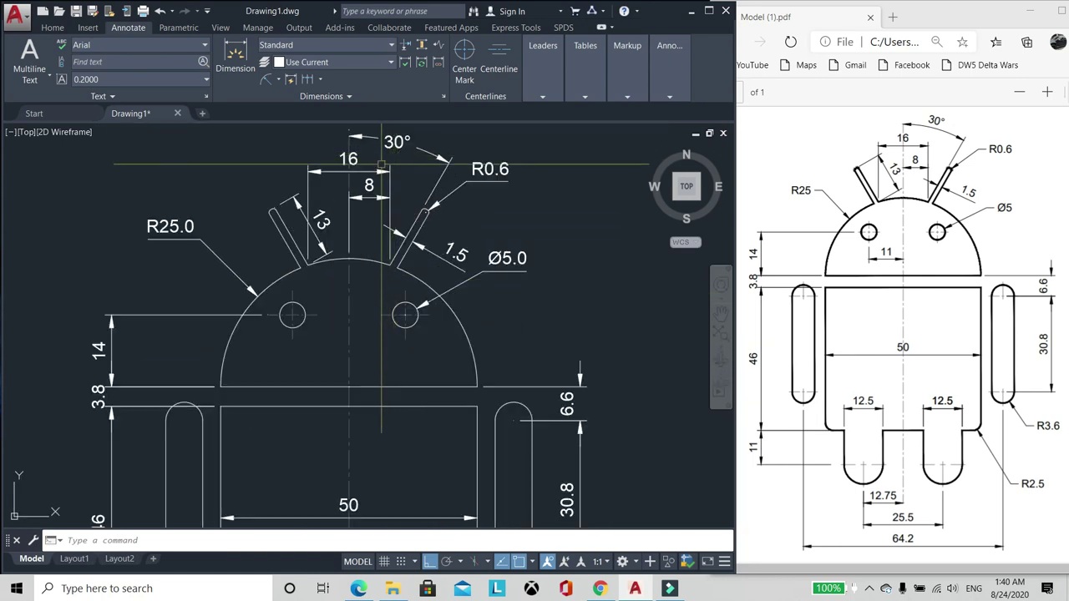
pyautogui.scroll(2, 376, 171)
pyautogui.scroll(-2, 376, 275)
pyautogui.scroll(2, 405, 209)
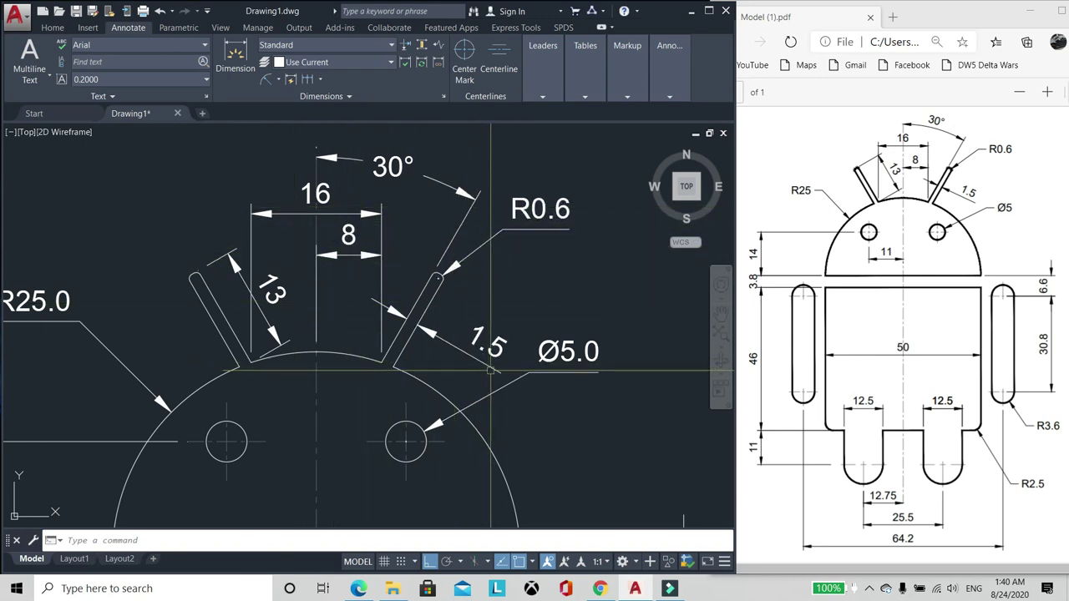
pyautogui.scroll(2, 538, 343)
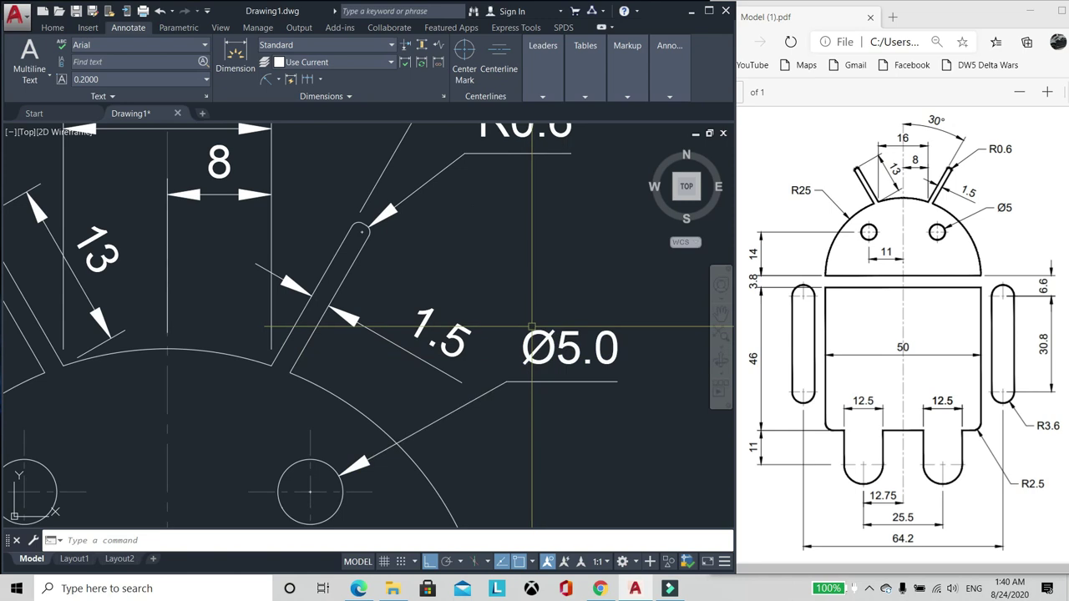
# Step: Set the primary units precision of the right eye's diameter dimension to 0
pyautogui.scroll(-2, 532, 325)
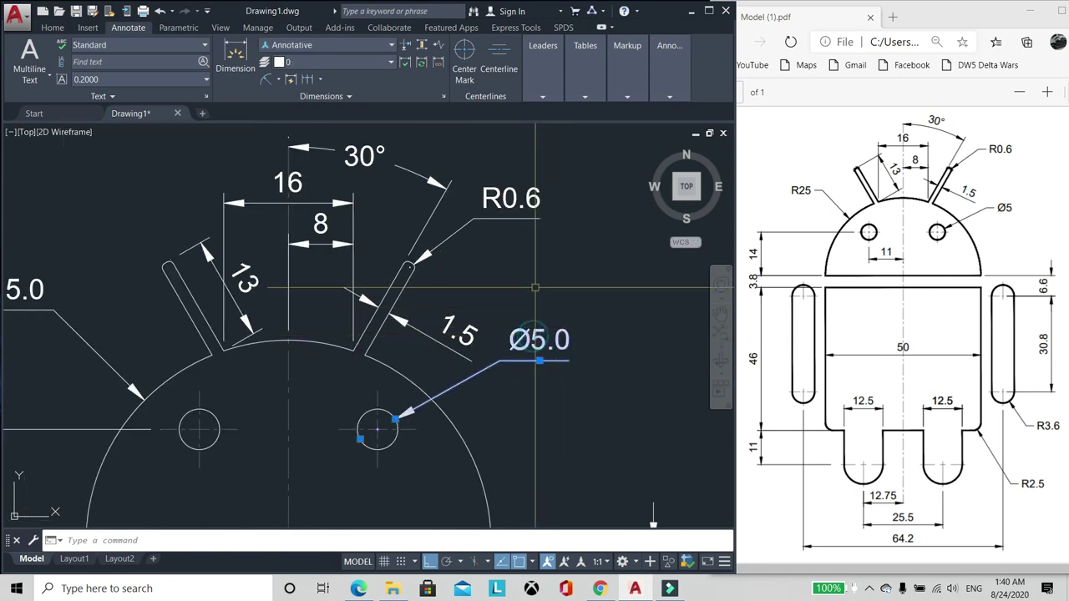
pyautogui.hotkey('ctrl', '1')
pyautogui.scroll(-12, 181, 331)
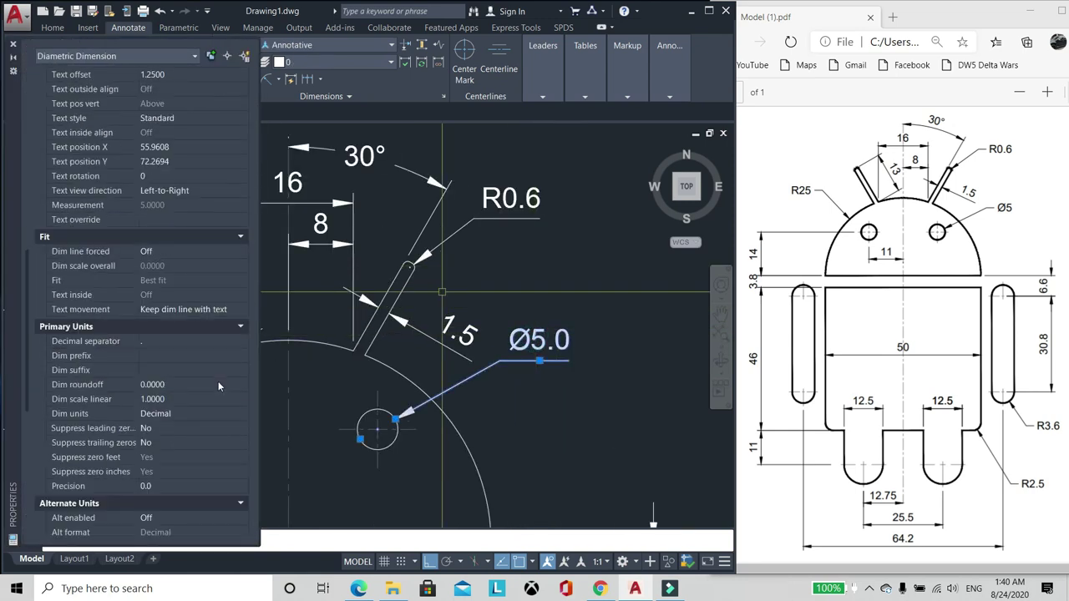
pyautogui.scroll(-3, 218, 381)
pyautogui.click(232, 341)
pyautogui.click(232, 340)
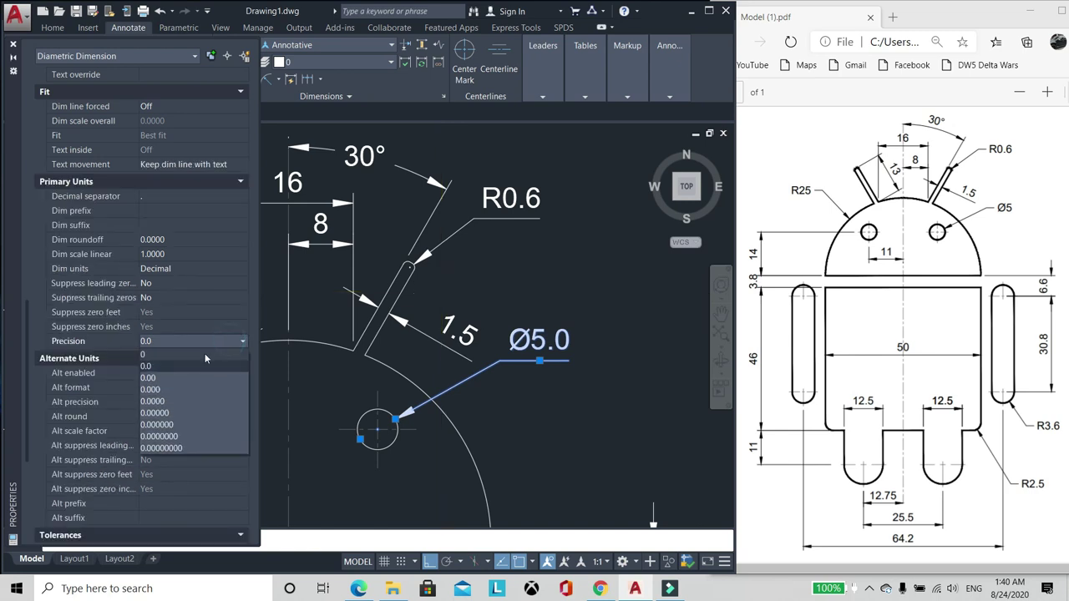
pyautogui.click(188, 354)
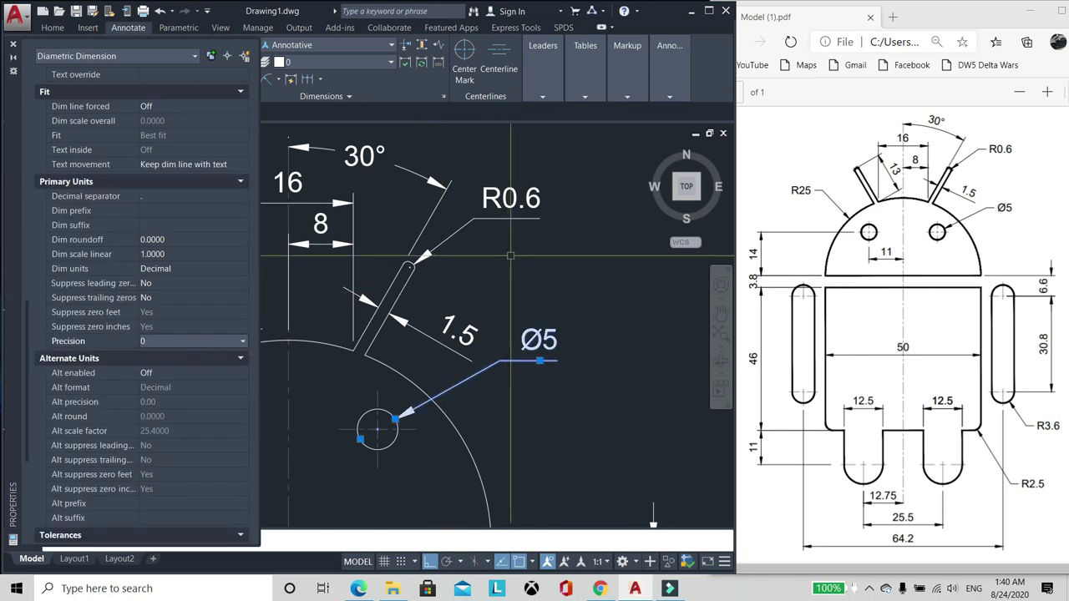
pyautogui.hotkey('ctrl', '1')
pyautogui.press('Escape')
# Step: Copy the entire dimensioned robot drawing horizontally to the right of the original
pyautogui.scroll(-5, 504, 258)
pyautogui.scroll(2, 493, 398)
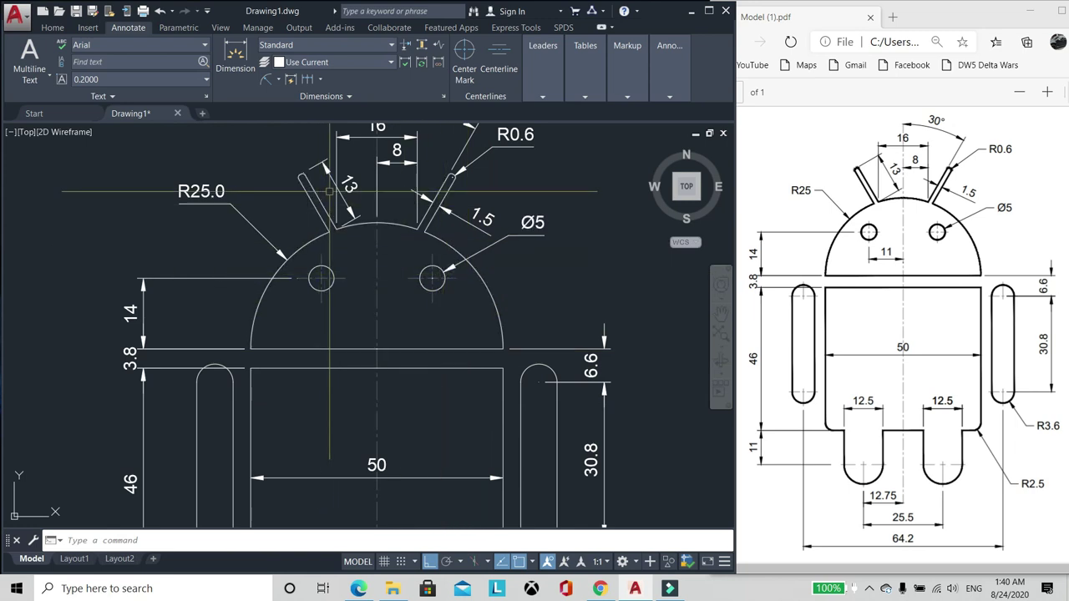
pyautogui.scroll(-5, 329, 191)
pyautogui.scroll(1, 343, 302)
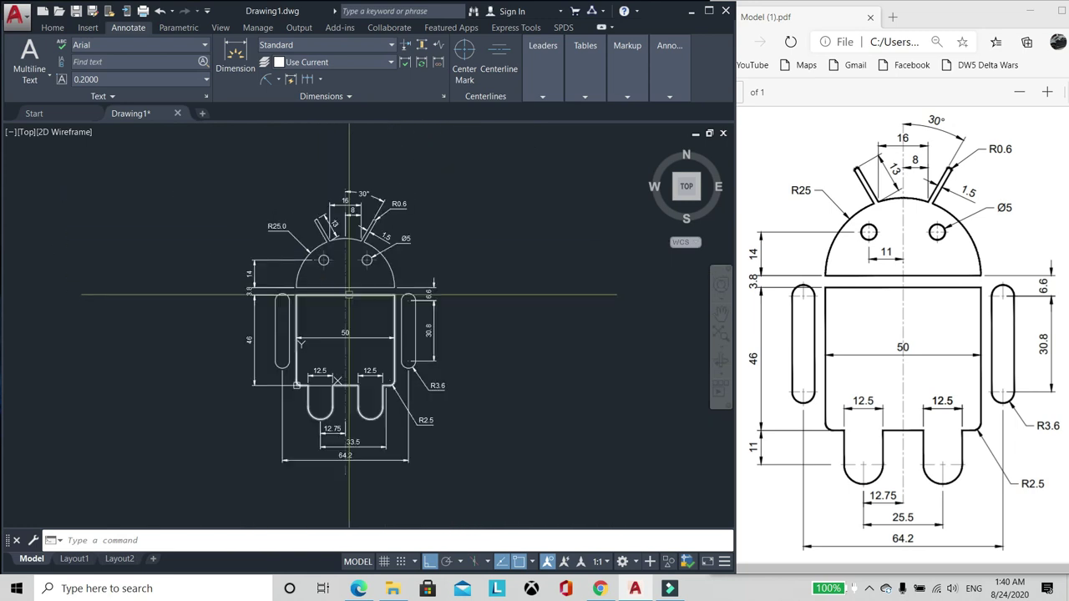
pyautogui.press('Return')
pyautogui.click(179, 521)
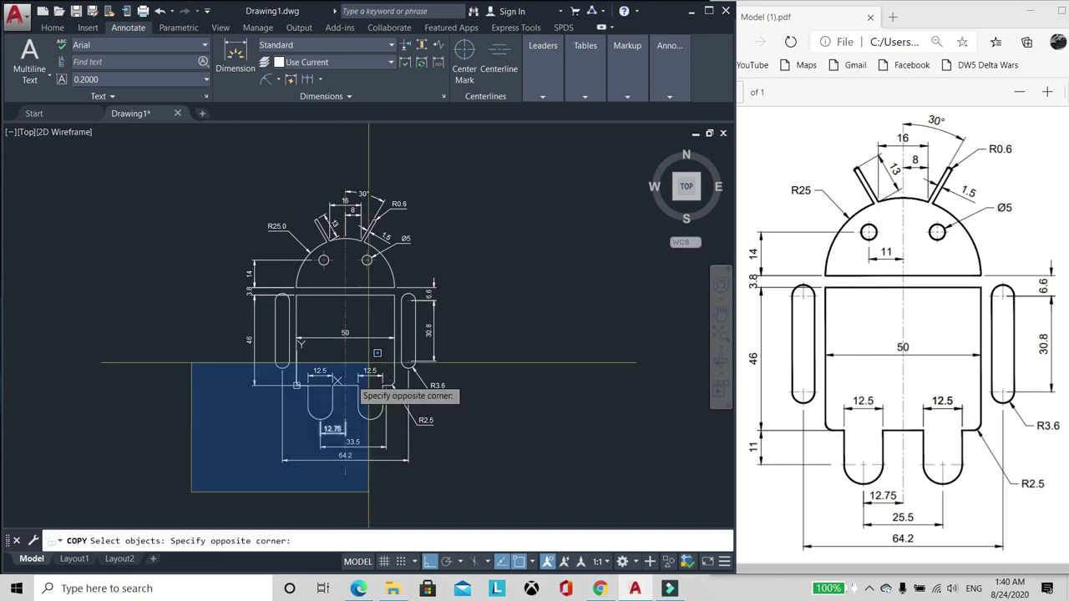
pyautogui.scroll(-2, 399, 328)
pyautogui.click(502, 180)
pyautogui.press('Return')
pyautogui.click(372, 200)
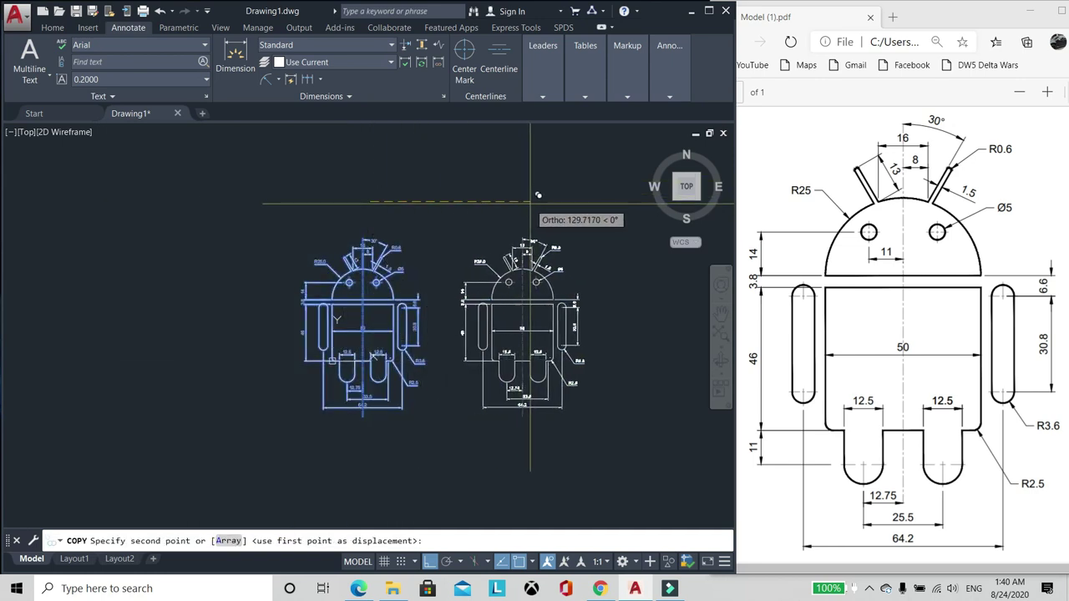
pyautogui.click(541, 204)
pyautogui.press('Return')
# Step: Erase the overall width, leg spacing, corner radius and arm radius dimensions from the original robot on the left
pyautogui.scroll(4, 453, 357)
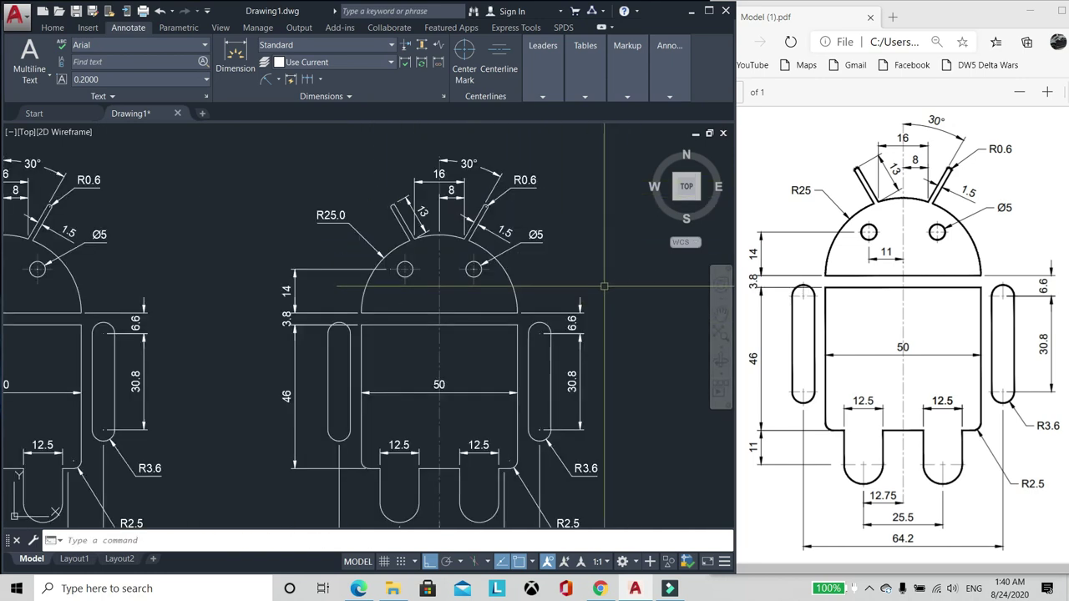
pyautogui.scroll(-2, 437, 375)
pyautogui.scroll(-3, 367, 442)
pyautogui.scroll(5, 287, 410)
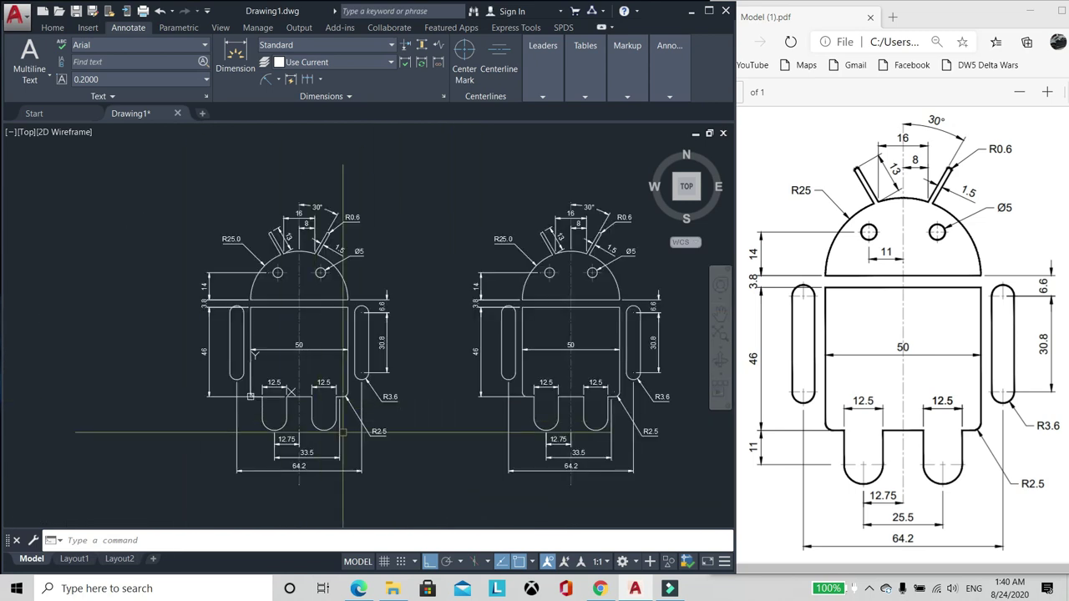
pyautogui.write('e')
pyautogui.press('Return')
pyautogui.press('Return')
pyautogui.click(429, 487)
pyautogui.click(303, 437)
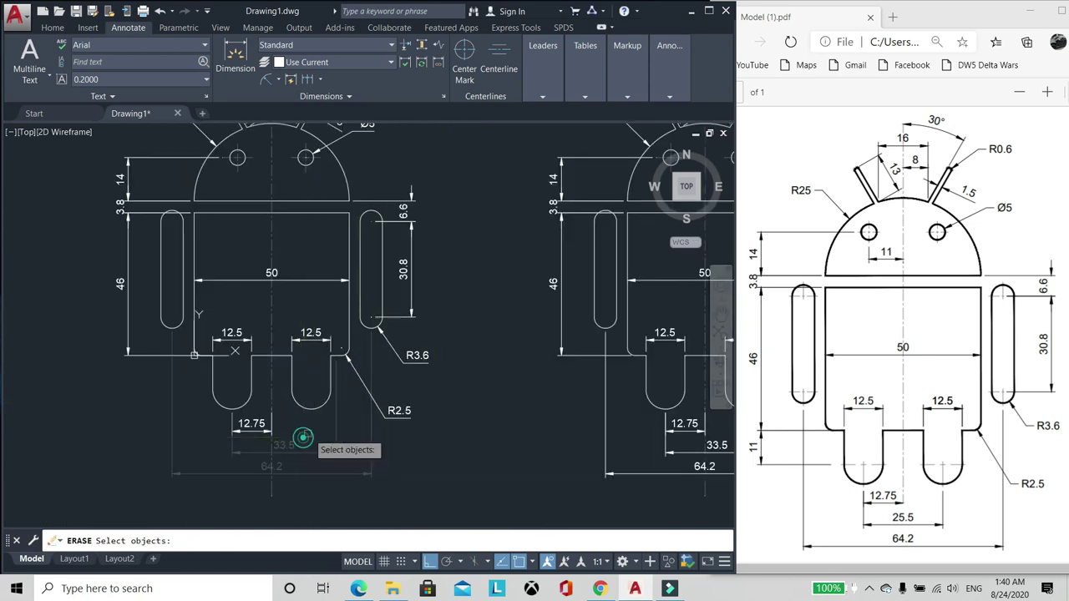
pyautogui.click(447, 439)
pyautogui.click(384, 340)
pyautogui.press('Return')
# Step: Erase the right arm's length dimension and the body's width dimension from the original robot
pyautogui.press('Return')
pyautogui.click(402, 262)
pyautogui.press('Return')
pyautogui.press('Return')
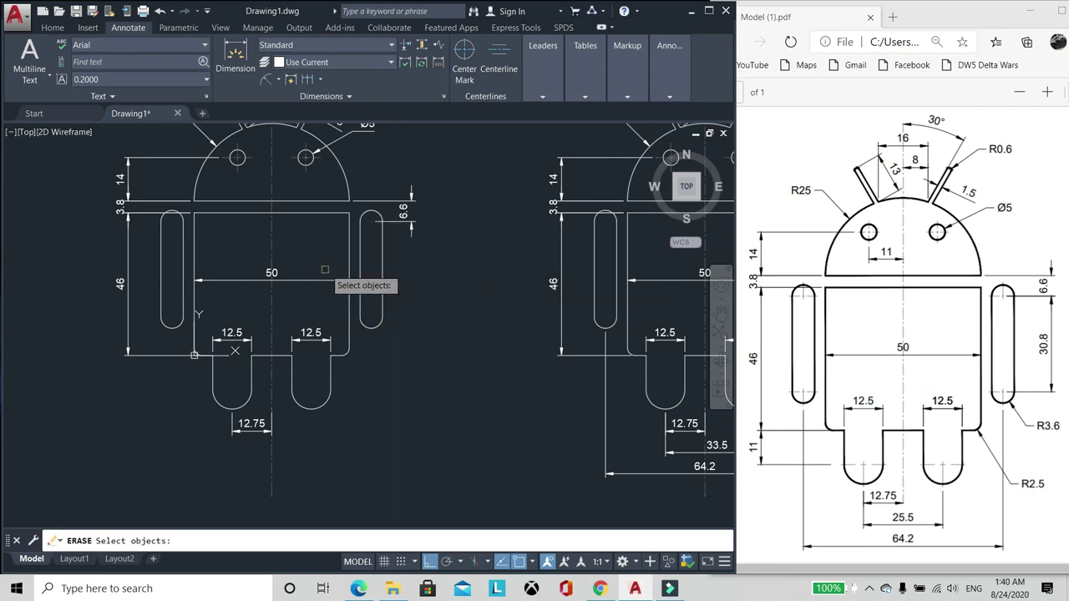
pyautogui.click(303, 281)
pyautogui.press('Return')
# Step: Erase the width dimensions of both legs from the original robot
pyautogui.press('Return')
pyautogui.click(309, 337)
pyautogui.press('Return')
pyautogui.click(231, 328)
pyautogui.press('Return')
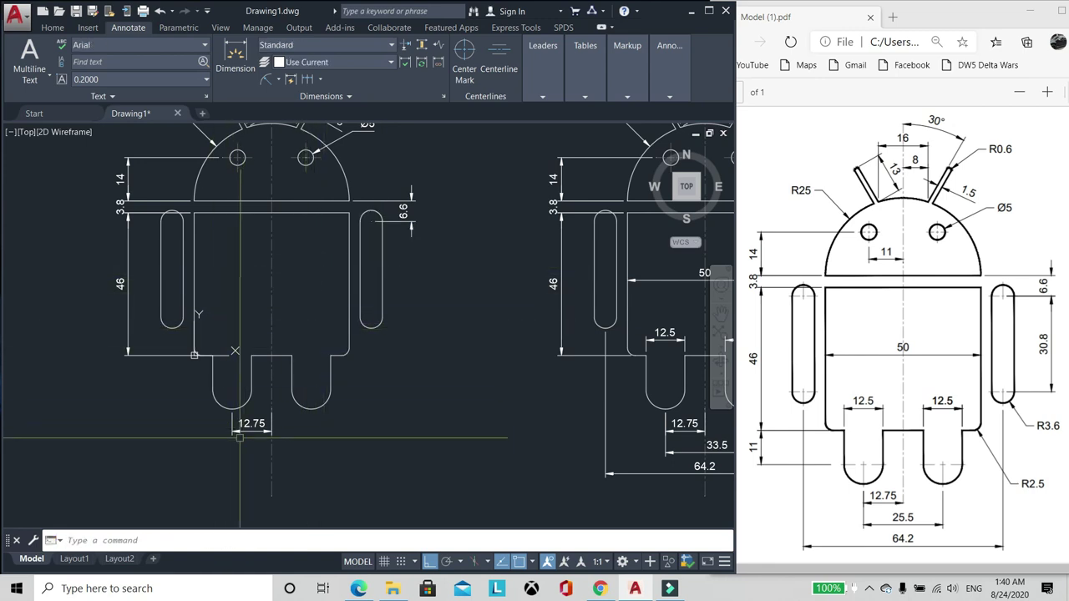
# Step: Erase the half leg spacing dimension and the vertical dimensions along the left side of the original robot
pyautogui.click(240, 437)
pyautogui.click(225, 426)
pyautogui.press('Return')
pyautogui.write('e')
pyautogui.press('Return')
pyautogui.click(135, 257)
pyautogui.click(112, 167)
pyautogui.press('Return')
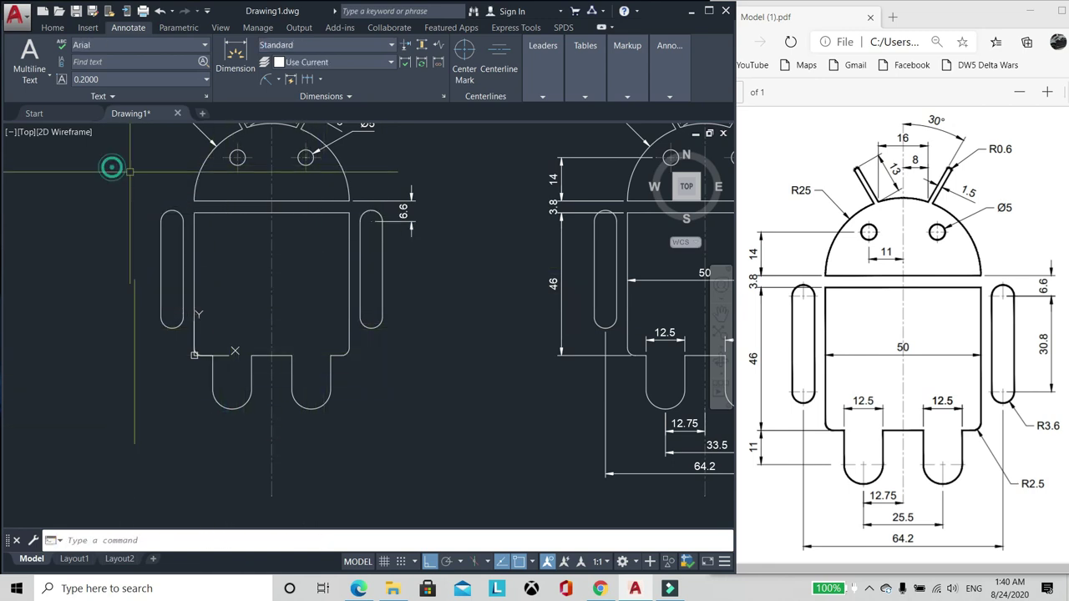
# Step: Erase the antenna spacing and left antenna length dimensions above the original robot's head
pyautogui.scroll(-1, 275, 407)
pyautogui.scroll(1, 259, 222)
pyautogui.press('Return')
pyautogui.click(262, 182)
pyautogui.press('Return')
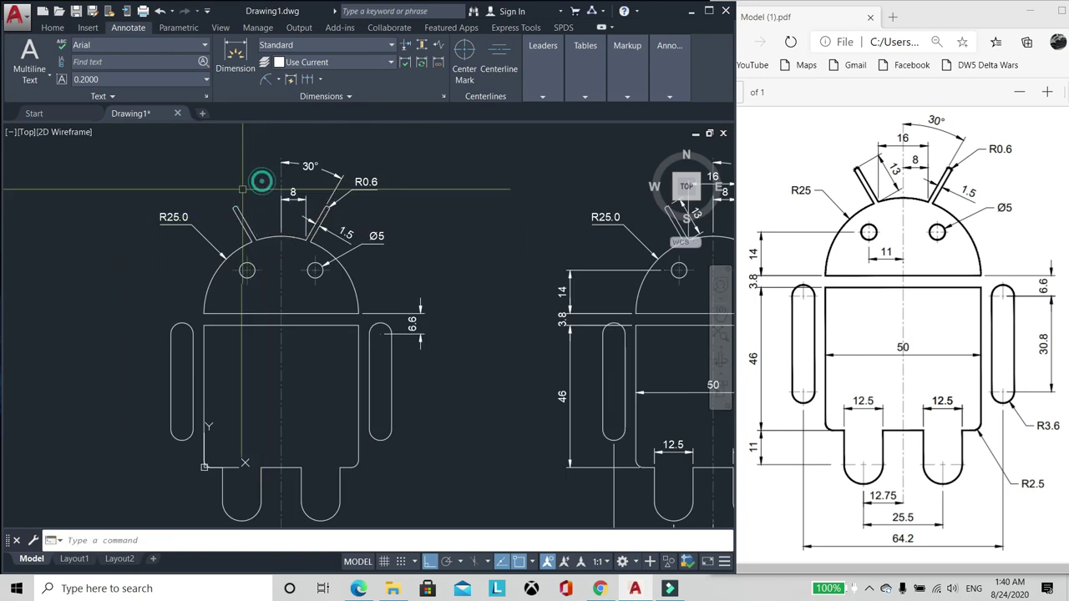
# Step: Erase the remaining dimensions of the original robot around the head, right antenna, right eye and right arm
pyautogui.click(196, 209)
pyautogui.click(145, 233)
pyautogui.click(400, 214)
pyautogui.click(399, 214)
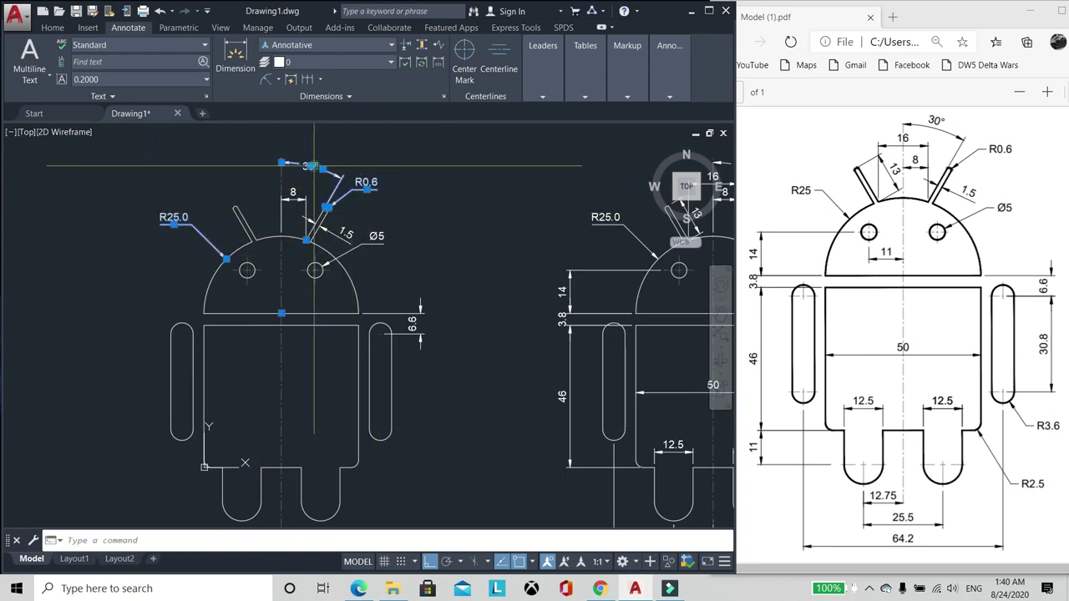
pyautogui.press('Return')
pyautogui.scroll(-3, 366, 276)
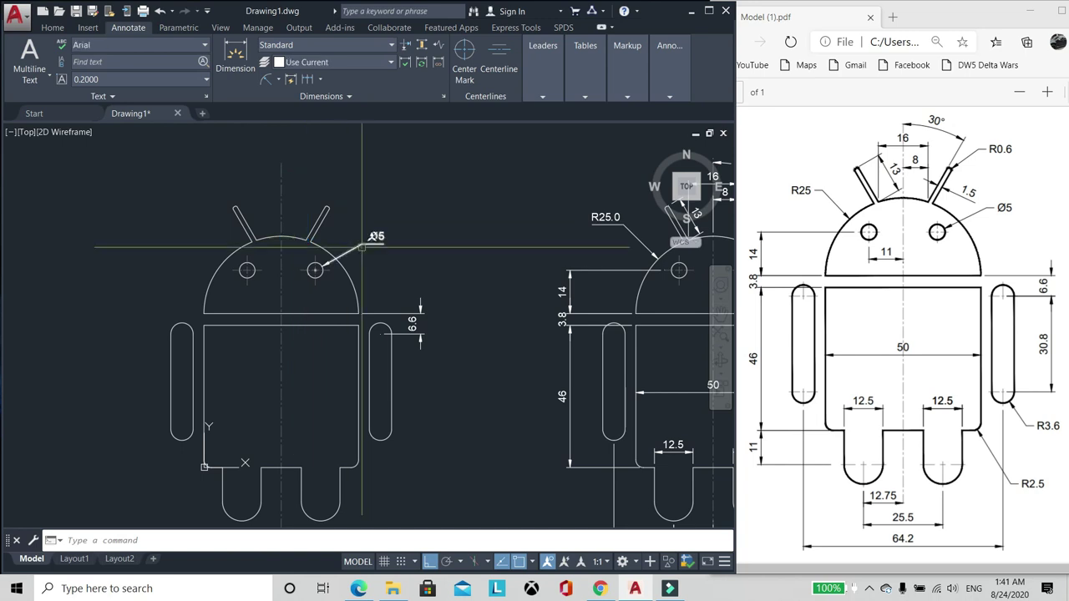
pyautogui.scroll(2, 301, 326)
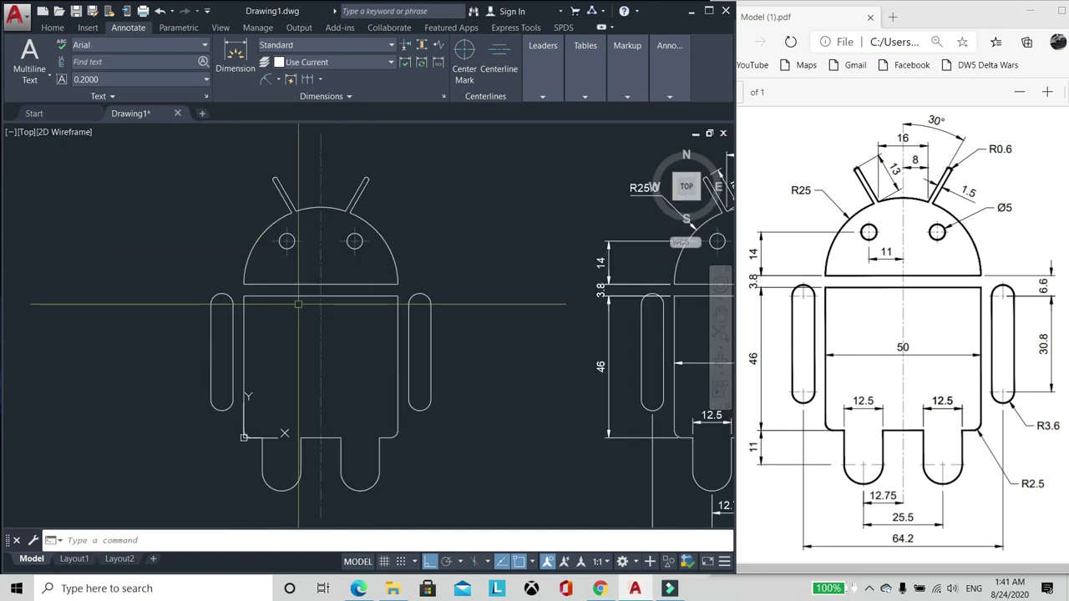
# Step: Set up a Hatch with the Solid type and the ByLayer color
pyautogui.write('h')
pyautogui.press('Return')
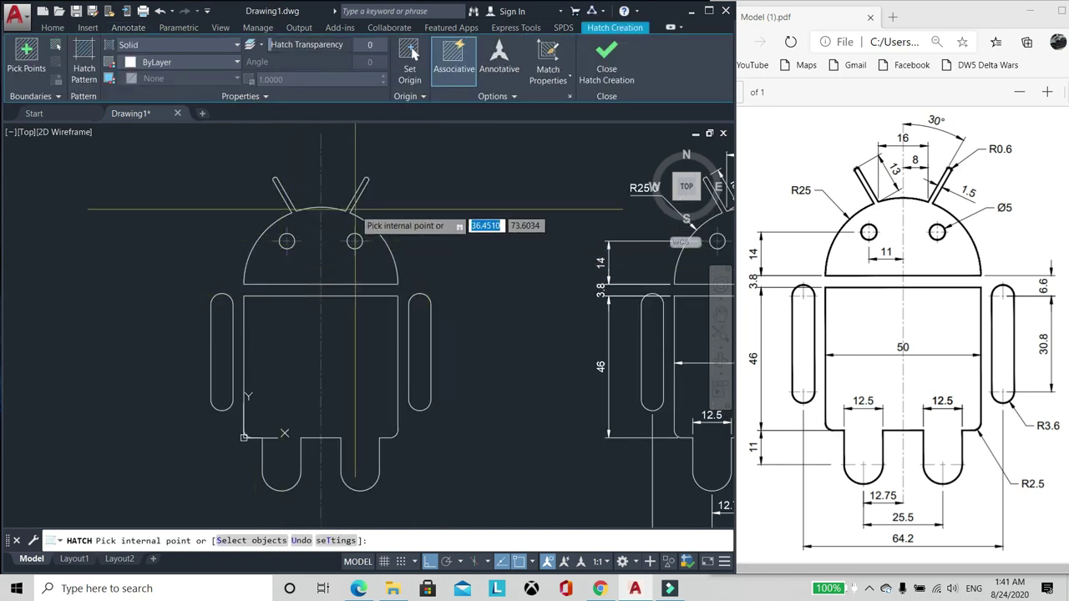
pyautogui.scroll(4, 303, 209)
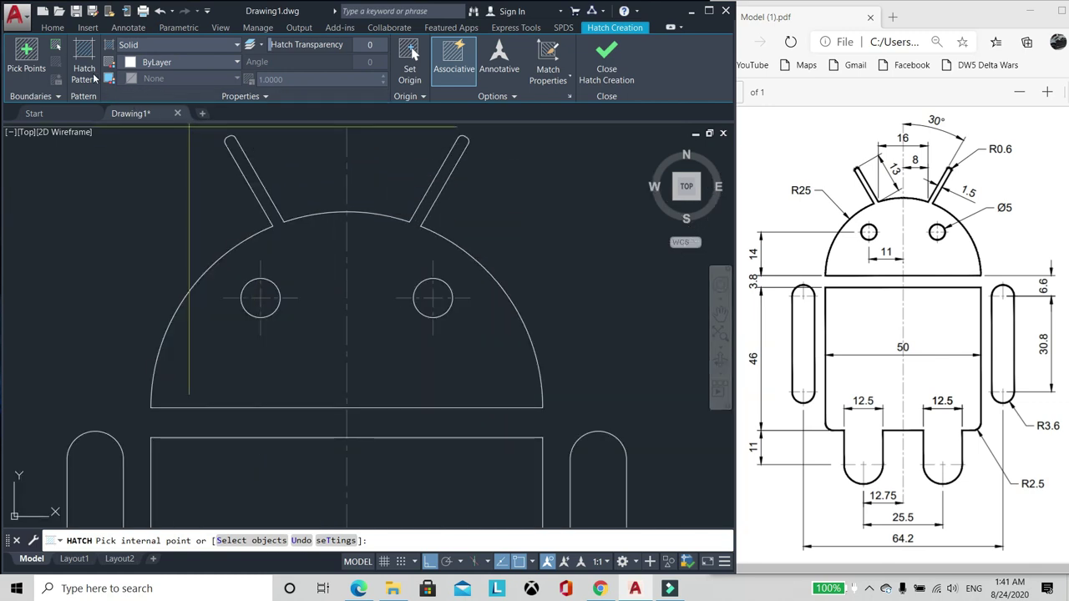
pyautogui.click(185, 65)
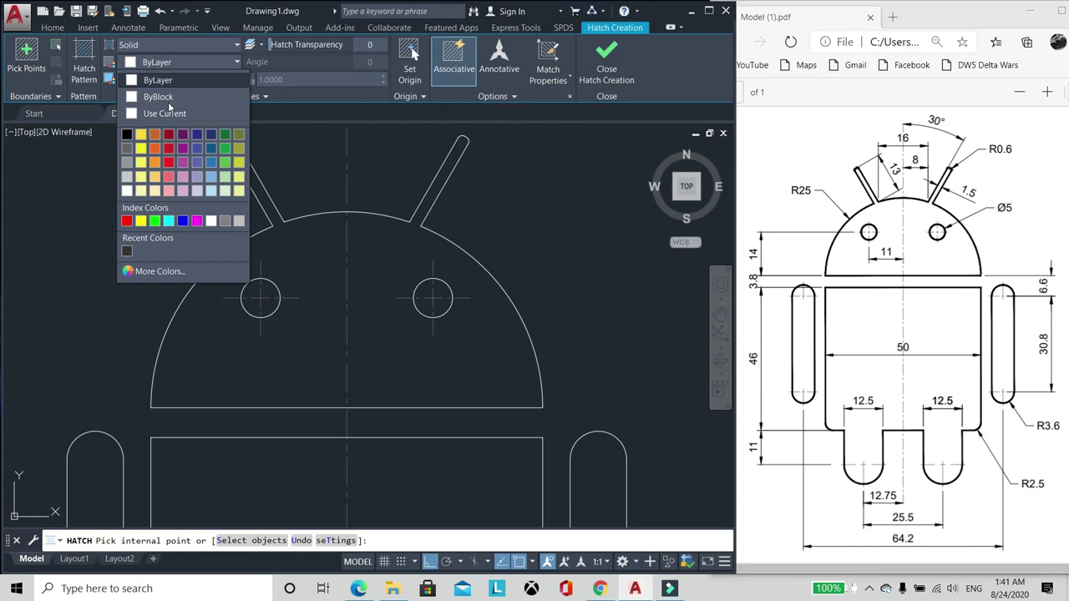
pyautogui.click(169, 82)
pyautogui.click(183, 44)
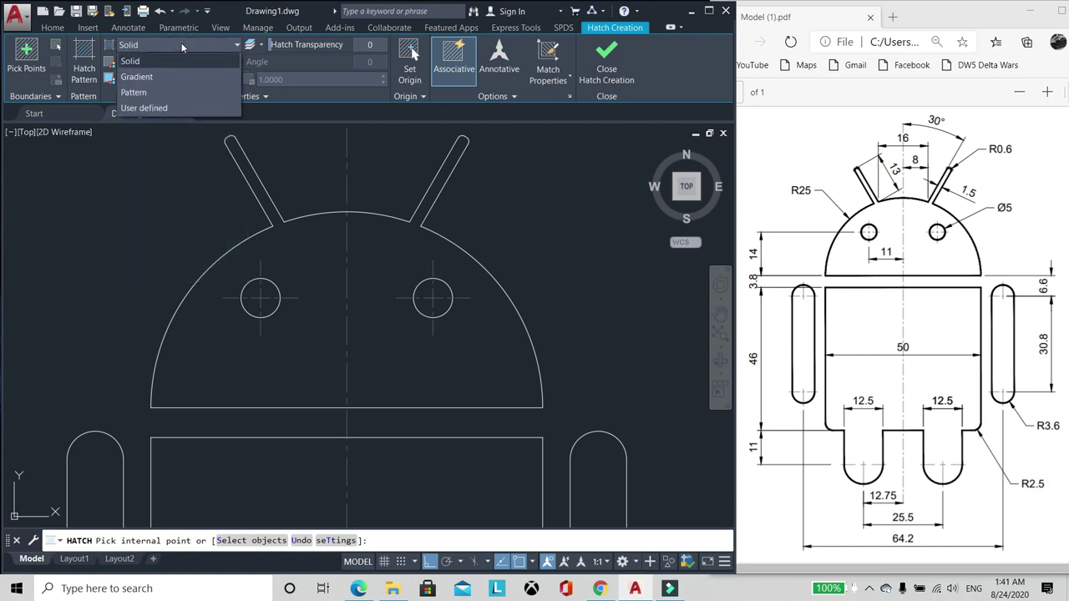
pyautogui.click(182, 43)
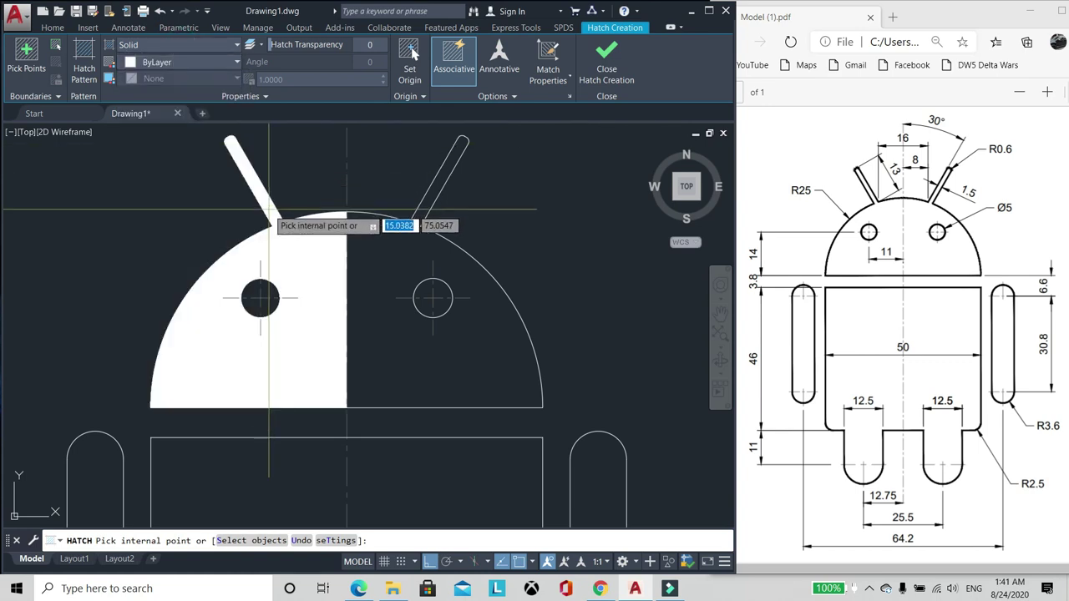
# Step: Fill the original robot's head, antennas, body, legs and both arms with the solid hatch, leaving the eyes empty
pyautogui.scroll(-6, 376, 258)
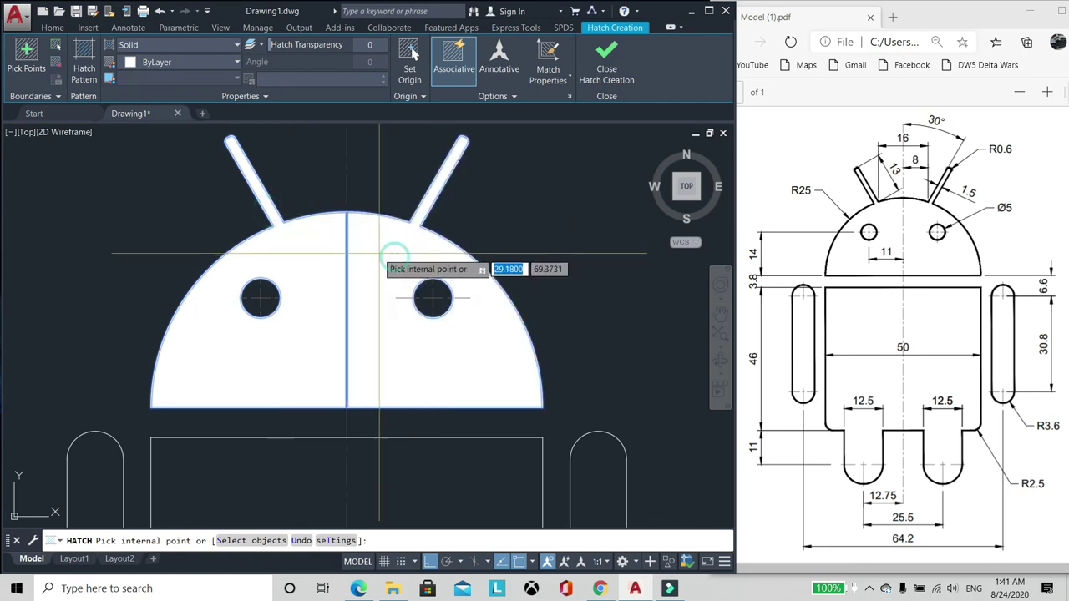
pyautogui.click(368, 253)
pyautogui.scroll(3, 366, 330)
pyautogui.click(391, 336)
pyautogui.click(322, 341)
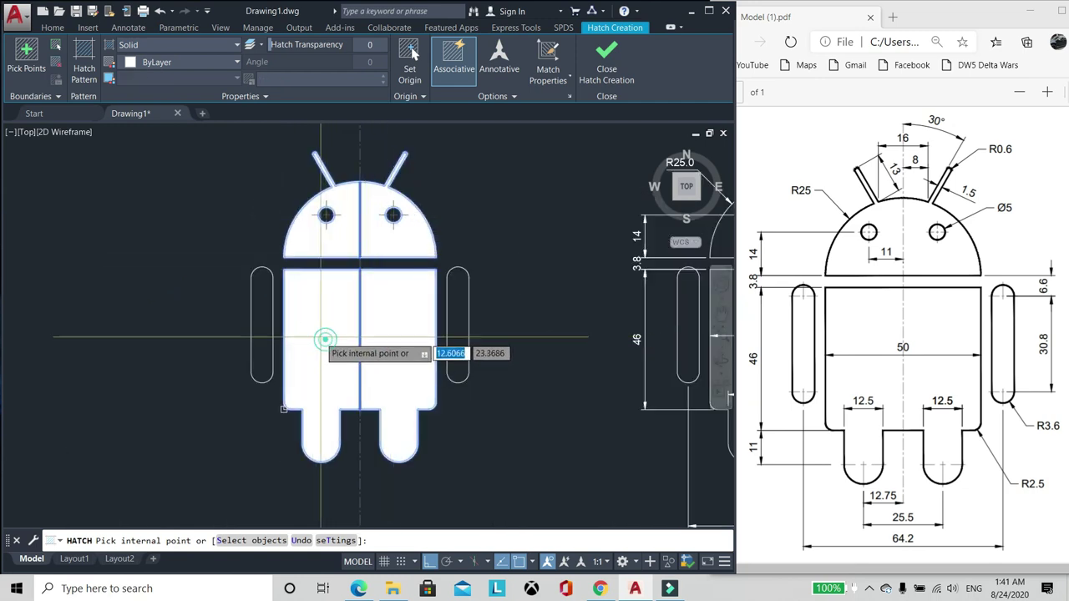
pyautogui.click(259, 311)
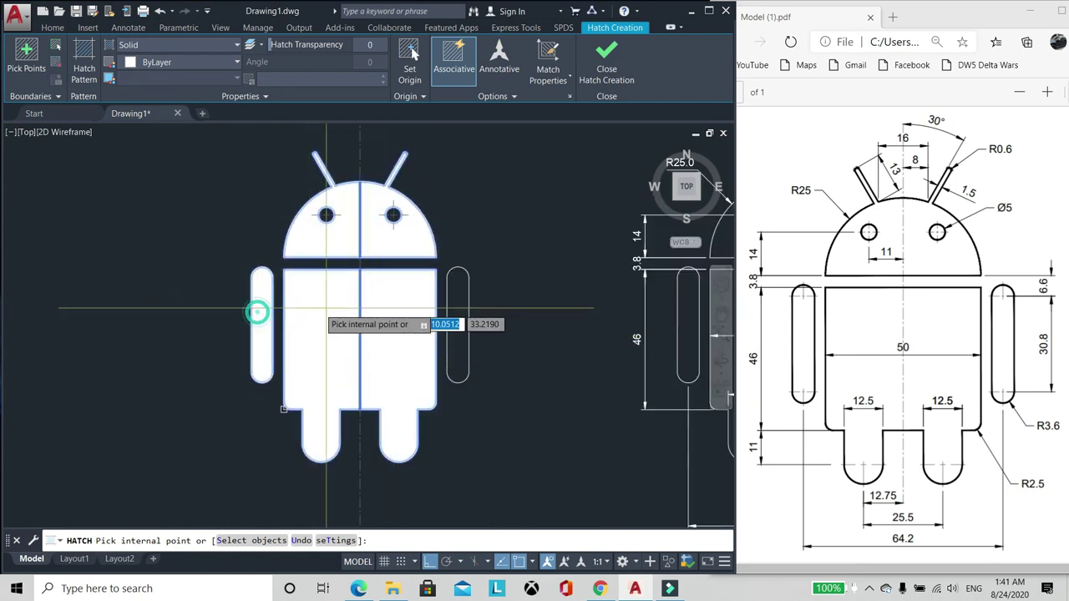
pyautogui.click(452, 308)
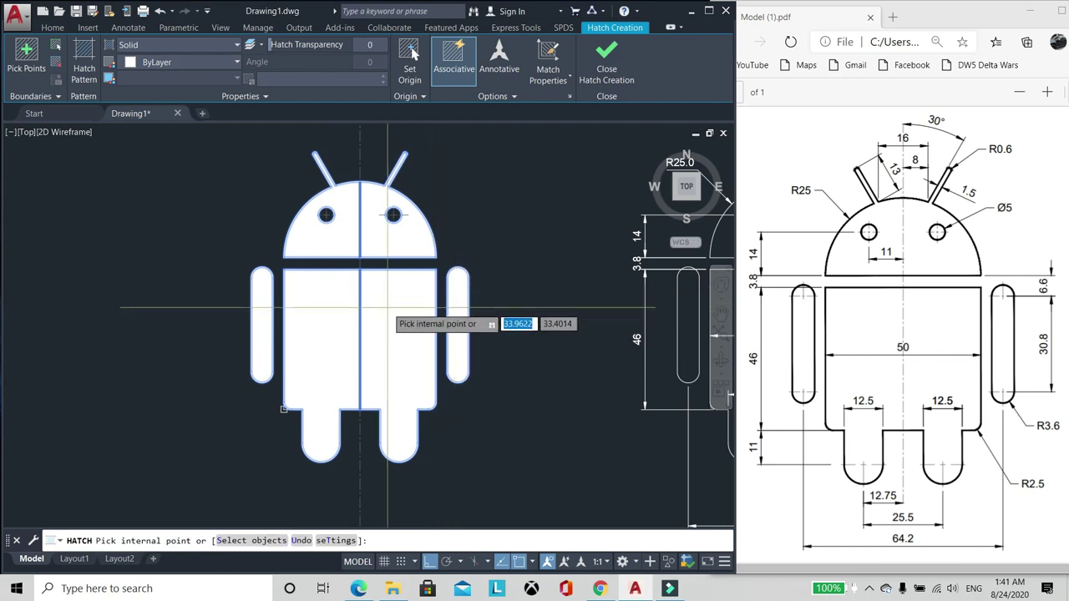
pyautogui.press('Return')
# Step: Change the color of the original robot's solid hatch to green 19,155,72
pyautogui.scroll(-2, 394, 291)
pyautogui.click(402, 274)
pyautogui.click(394, 287)
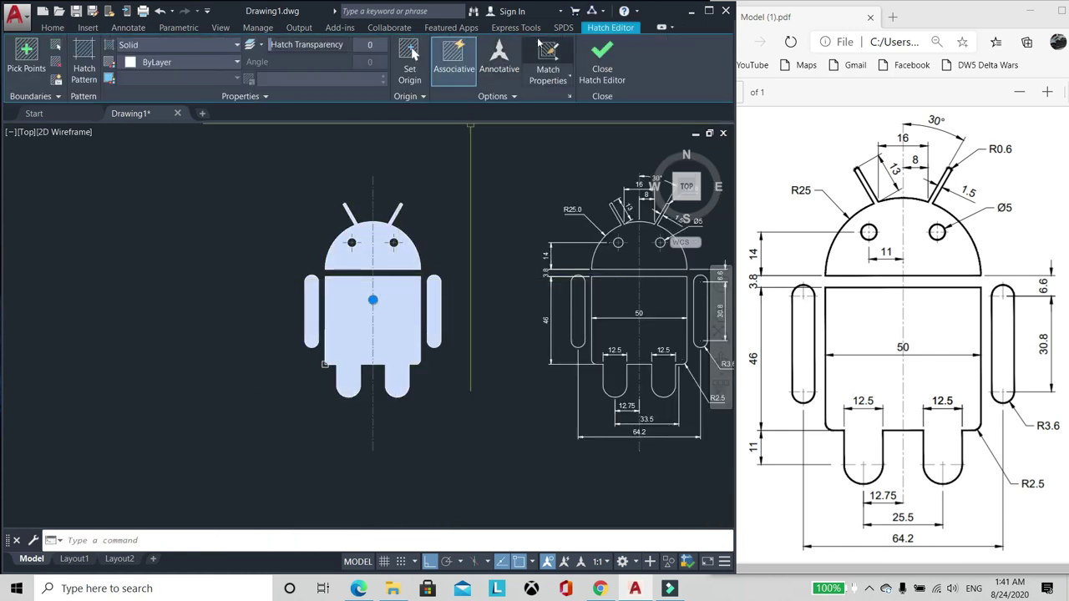
pyautogui.click(53, 28)
pyautogui.click(468, 80)
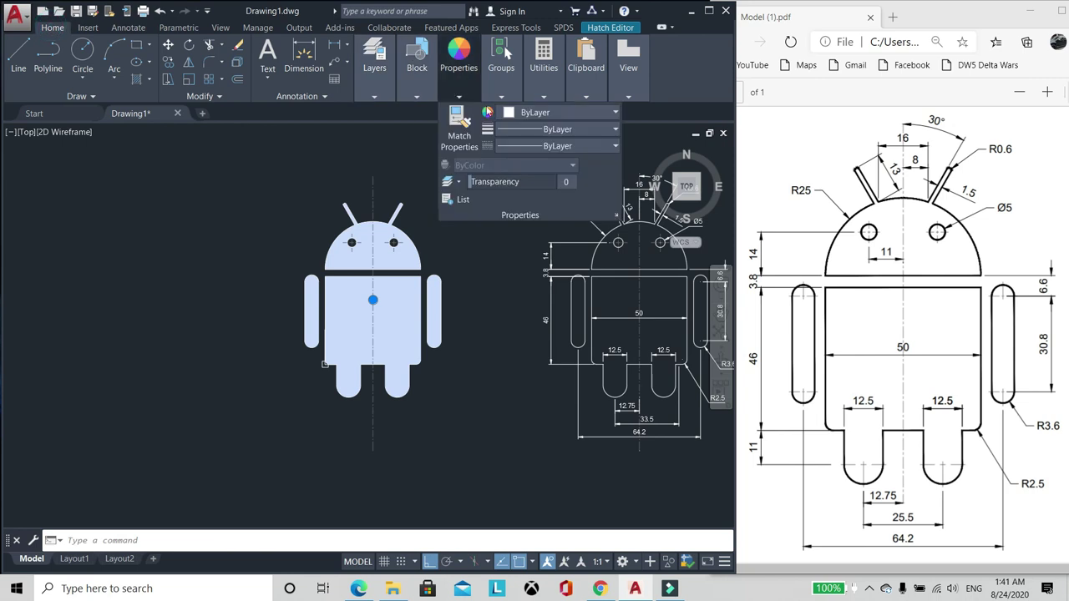
pyautogui.click(535, 116)
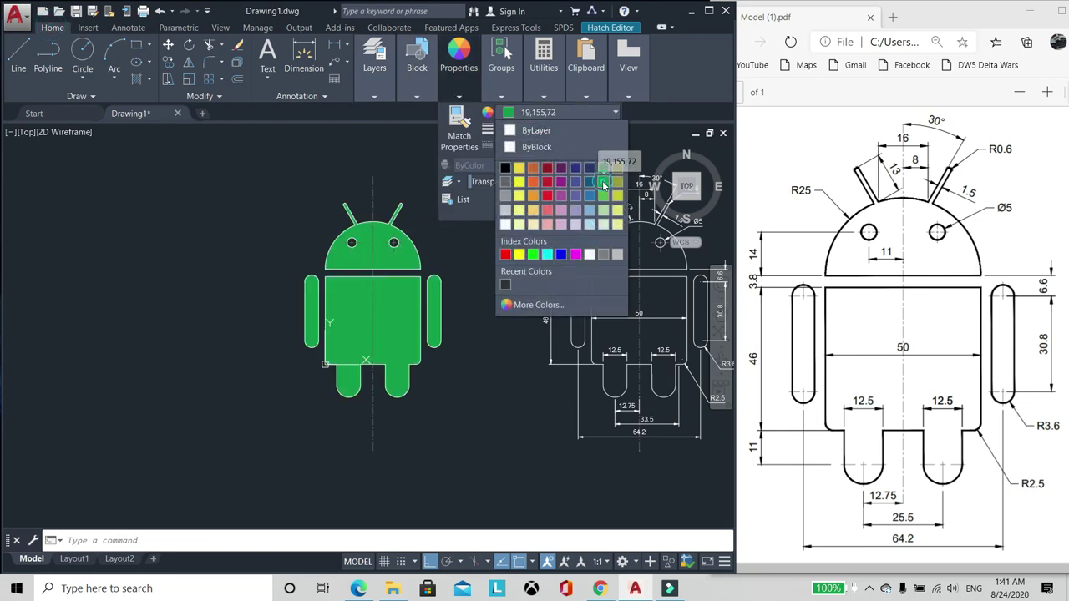
pyautogui.click(603, 185)
pyautogui.press('Escape')
# Step: Maximize the AutoCAD window to show the green robot and its dimensioned copy on the full screen
pyautogui.scroll(2, 365, 265)
pyautogui.scroll(-2, 364, 266)
pyautogui.scroll(1, 364, 265)
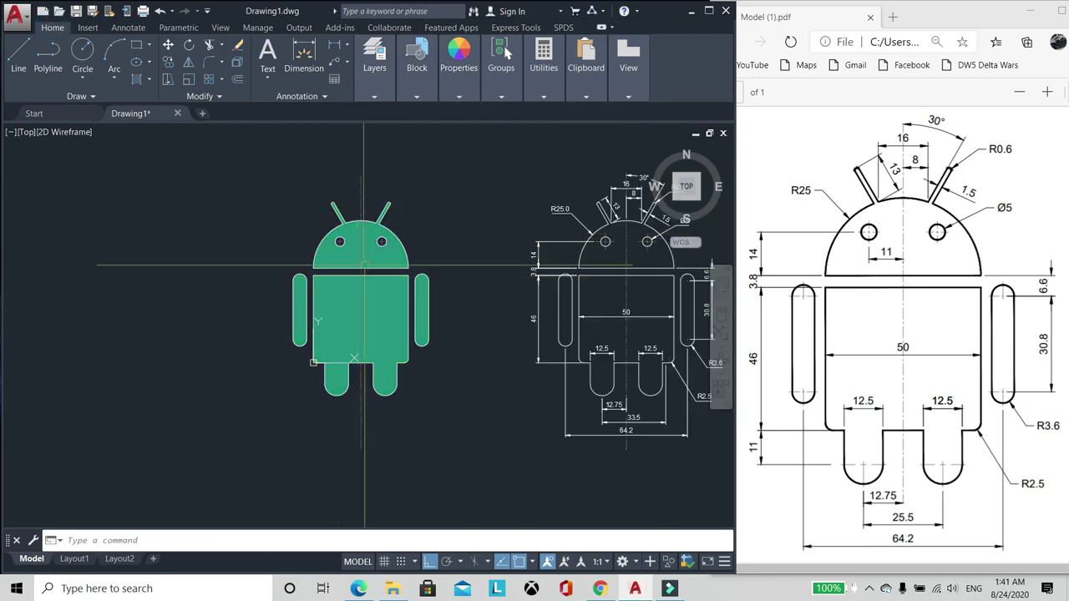
pyautogui.scroll(1, 364, 265)
pyautogui.scroll(-1, 470, 245)
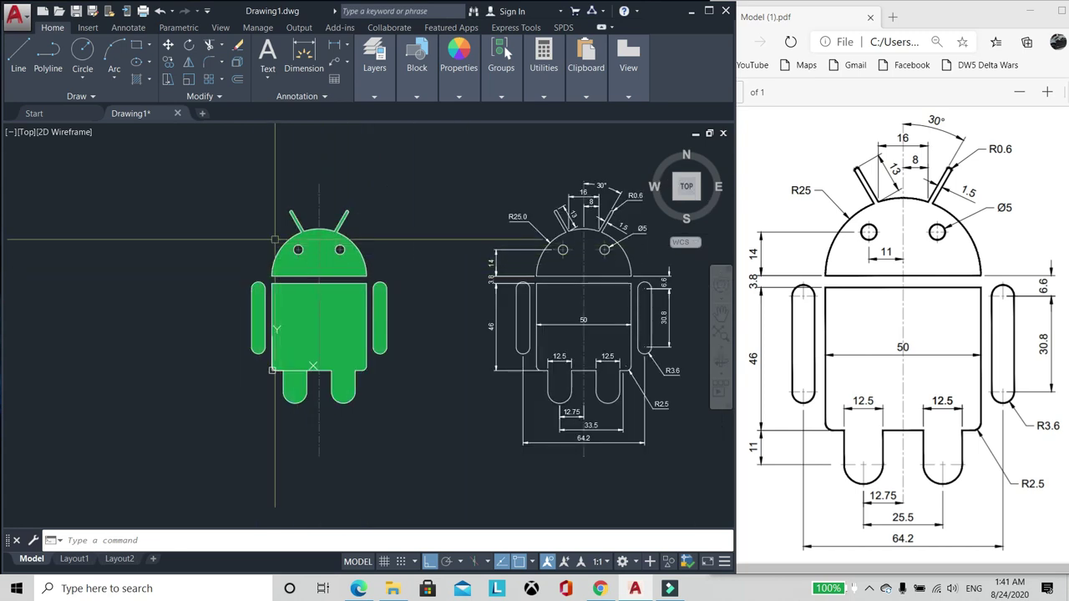
pyautogui.click(709, 11)
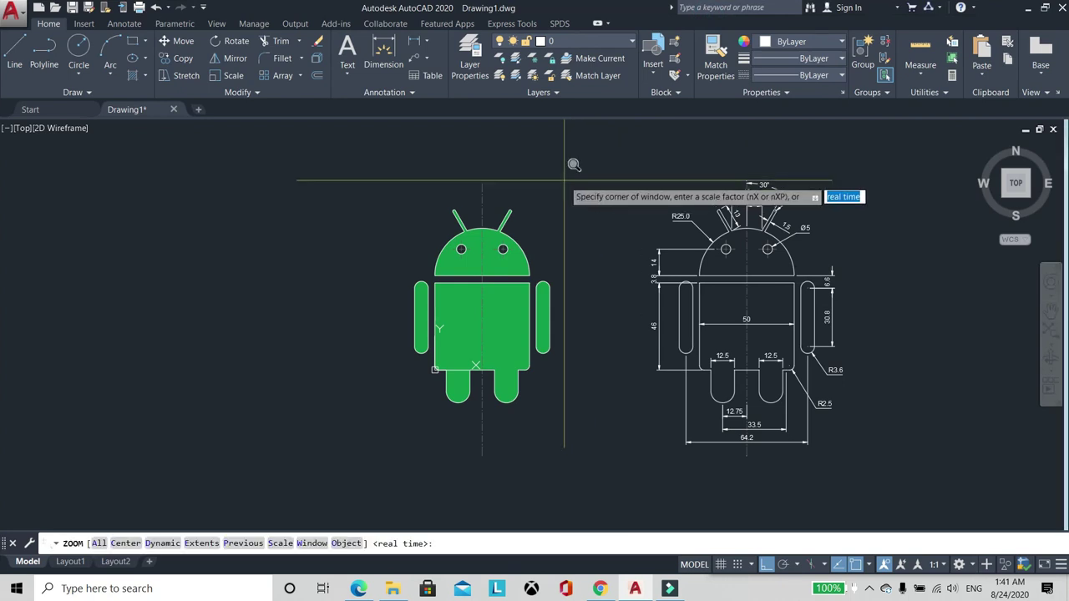
pyautogui.scroll(2, 575, 193)
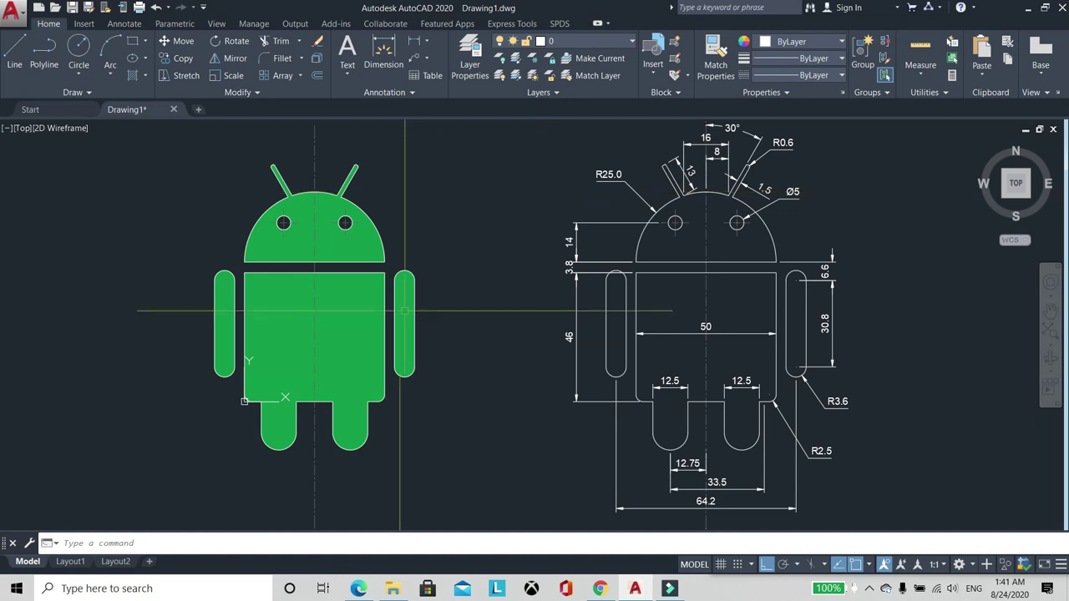
# Step: Examine the finished green robot side by side with the dimensioned copy
pyautogui.scroll(-2, 287, 275)
pyautogui.scroll(4, 306, 250)
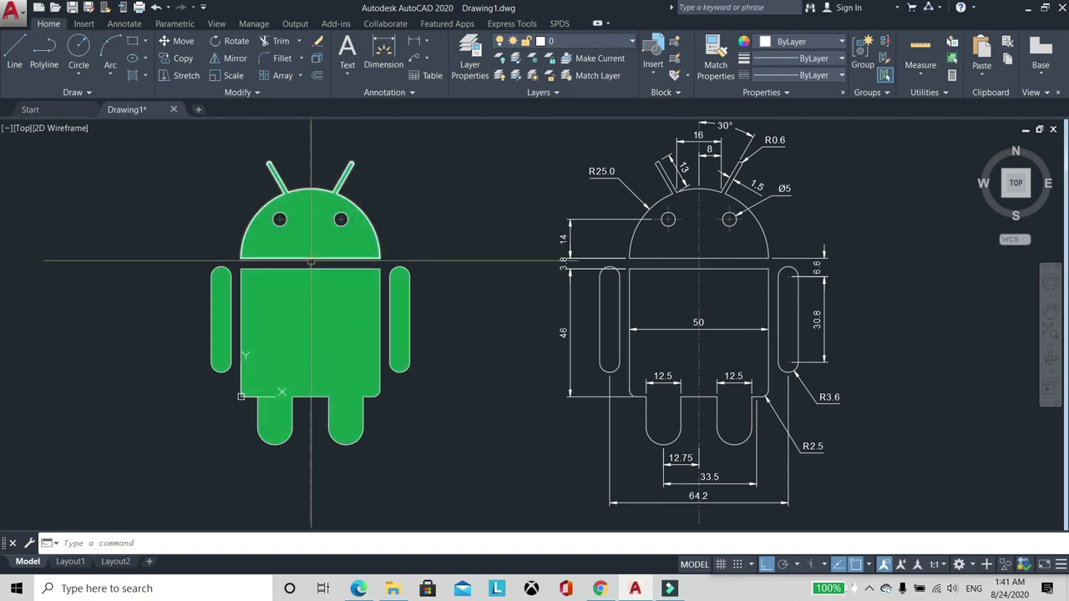
pyautogui.scroll(1, 325, 240)
pyautogui.scroll(-4, 322, 291)
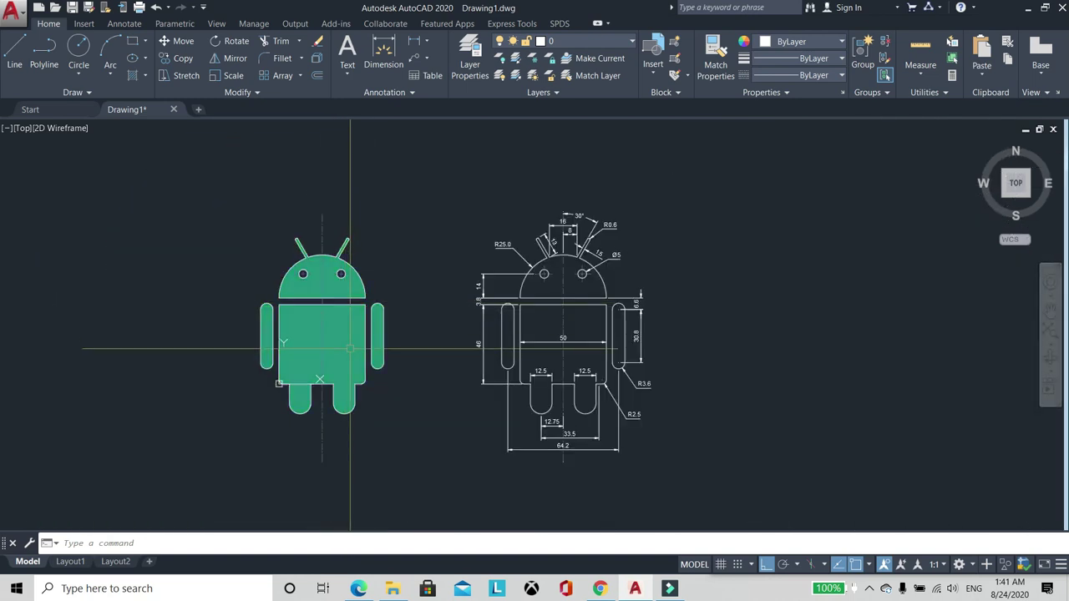
pyautogui.scroll(4, 346, 348)
pyautogui.scroll(-2, 348, 343)
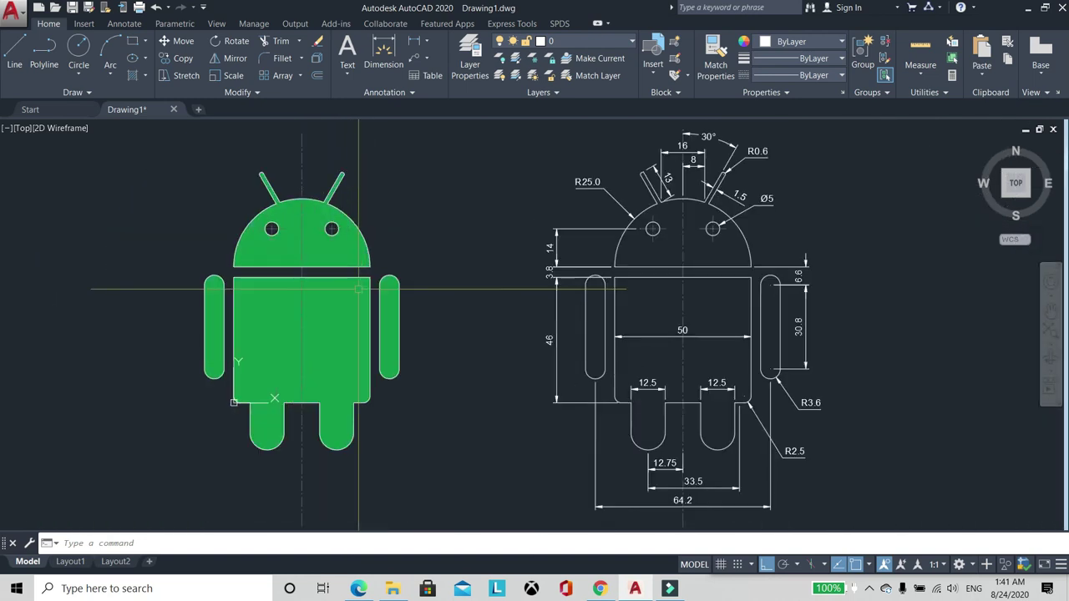
pyautogui.scroll(1, 355, 276)
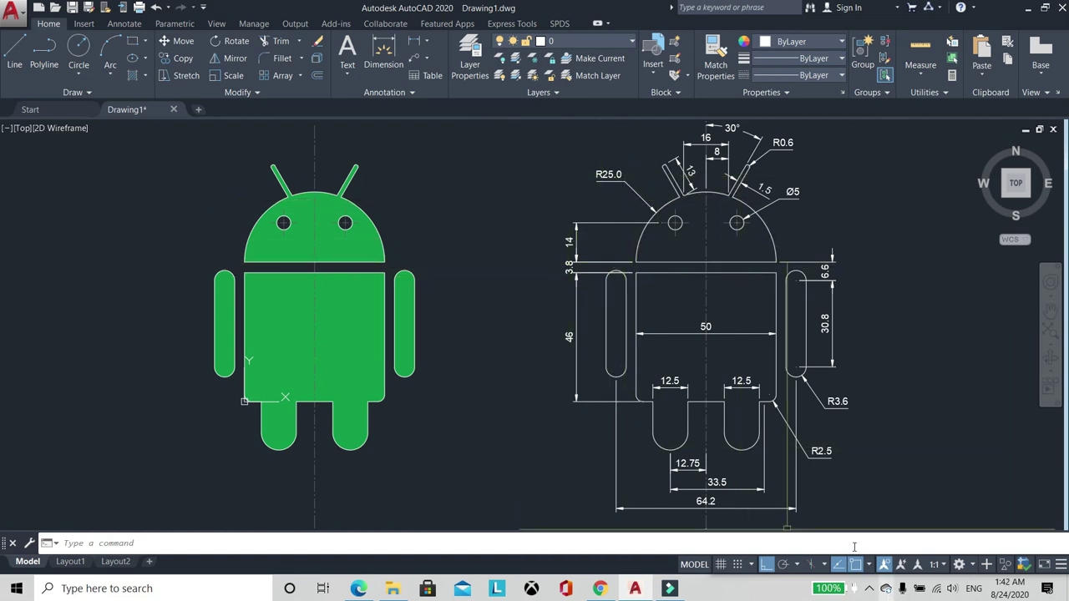
pyautogui.middleClick(490, 300)
pyautogui.middleClick(489, 300)
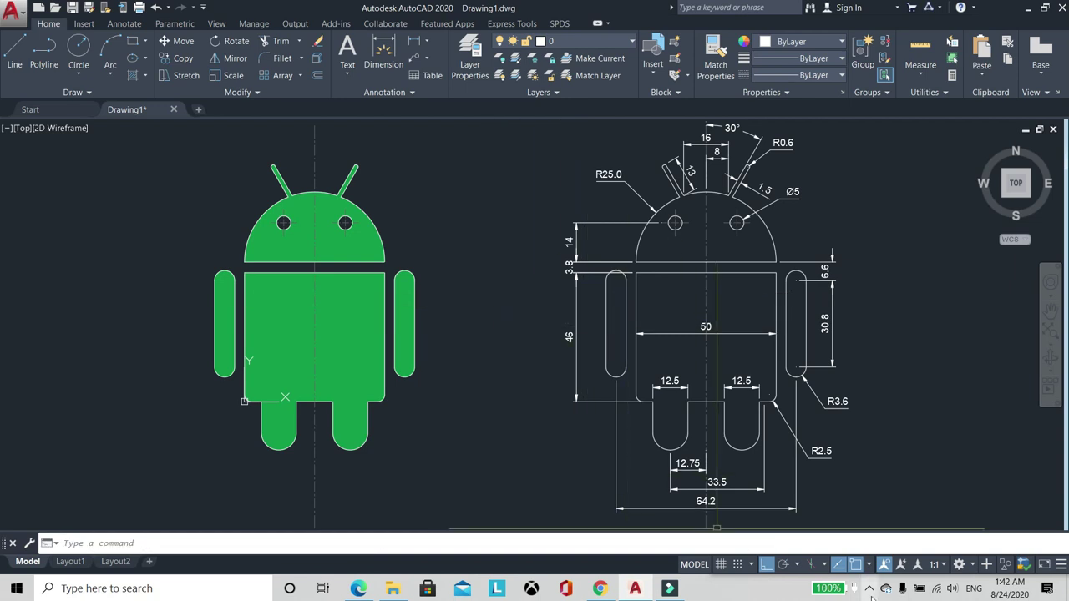